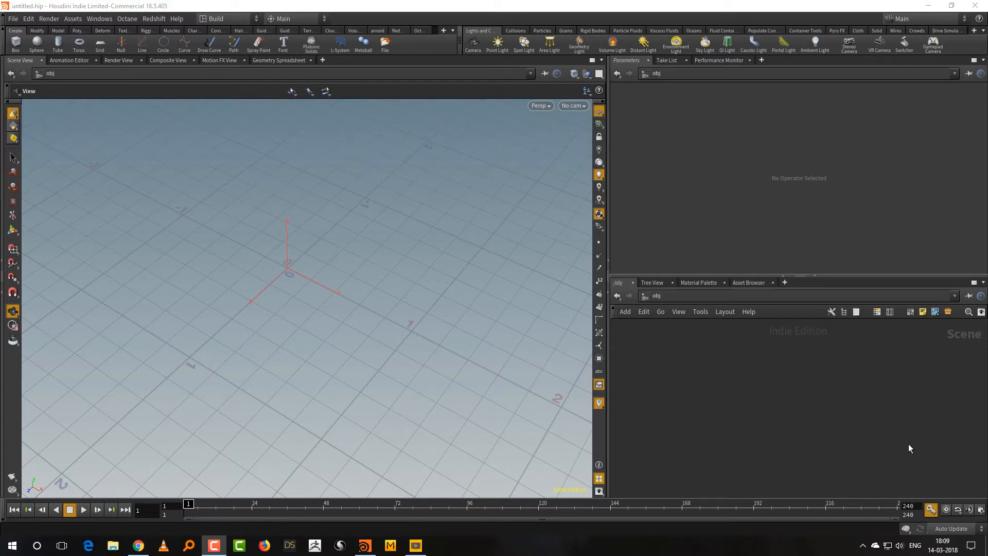
pyautogui.click(909, 444)
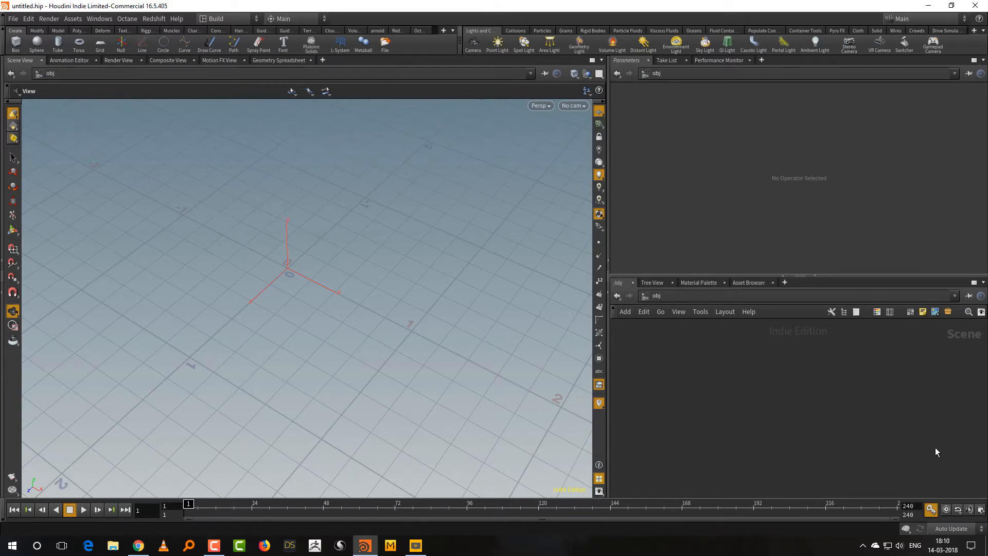
pyautogui.moveTo(437, 366); pyautogui.dragTo(459, 360)
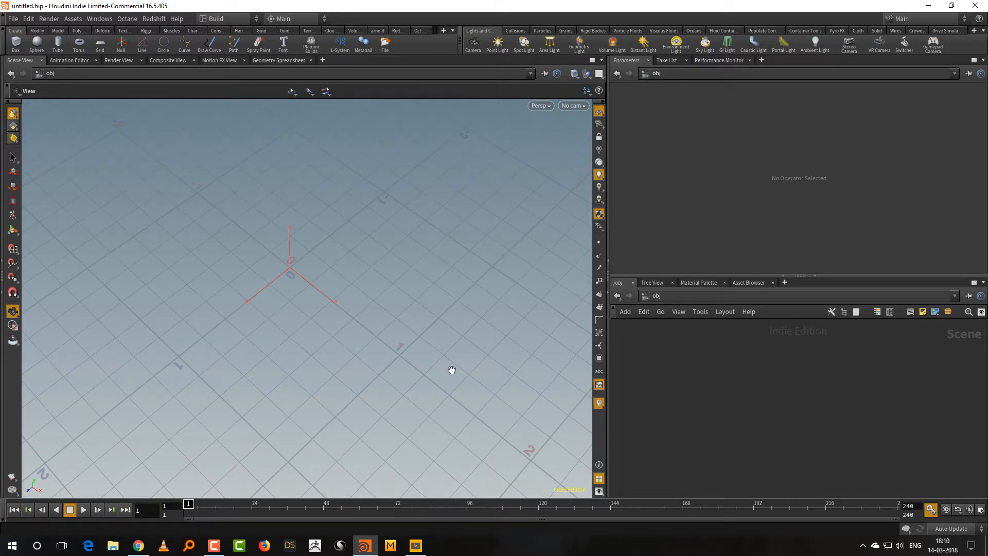
pyautogui.moveTo(458, 391); pyautogui.dragTo(424, 392)
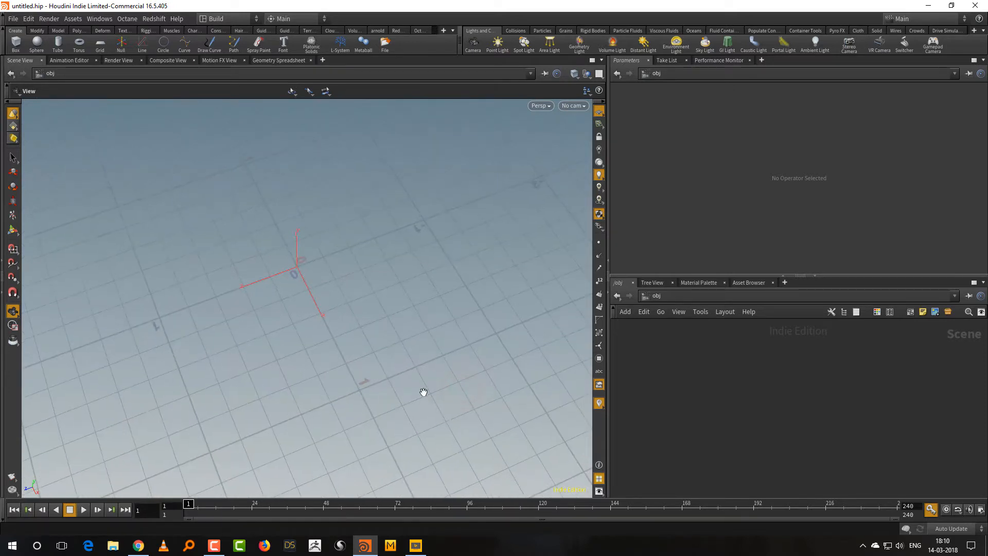
pyautogui.moveTo(325, 359); pyautogui.dragTo(454, 354)
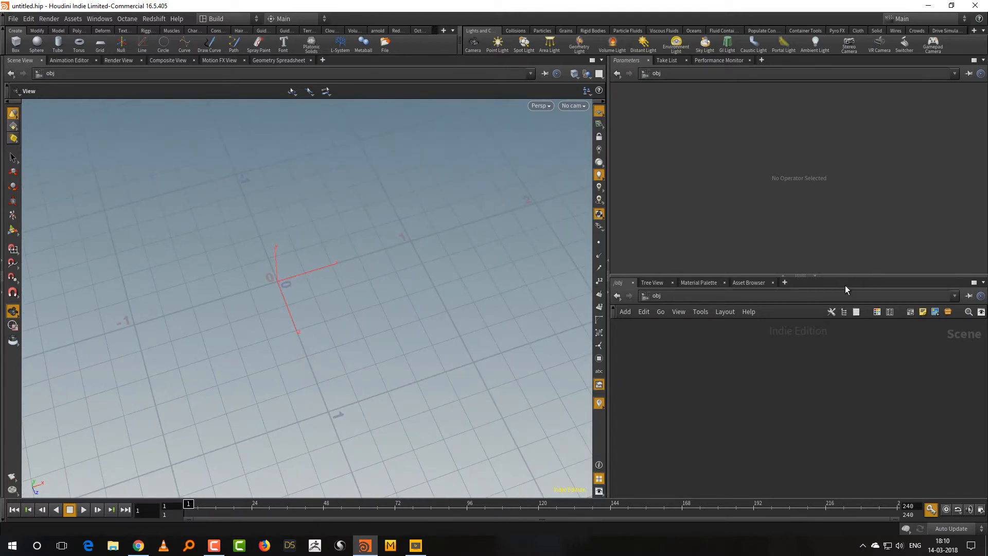
# Create a Geometry object in the scene, go inside it and delete its default contents.
pyautogui.moveTo(848, 276); pyautogui.dragTo(848, 244)
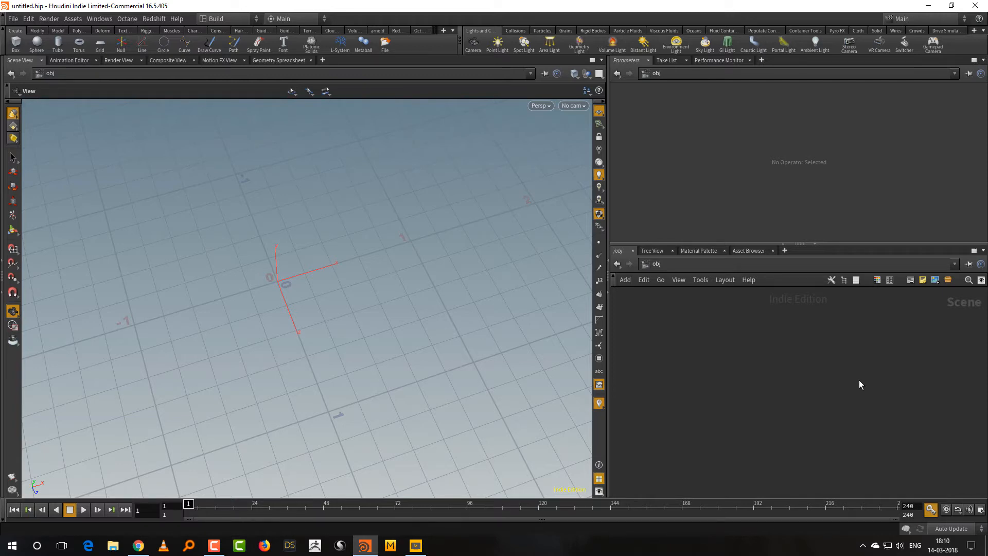
pyautogui.press('Tab')
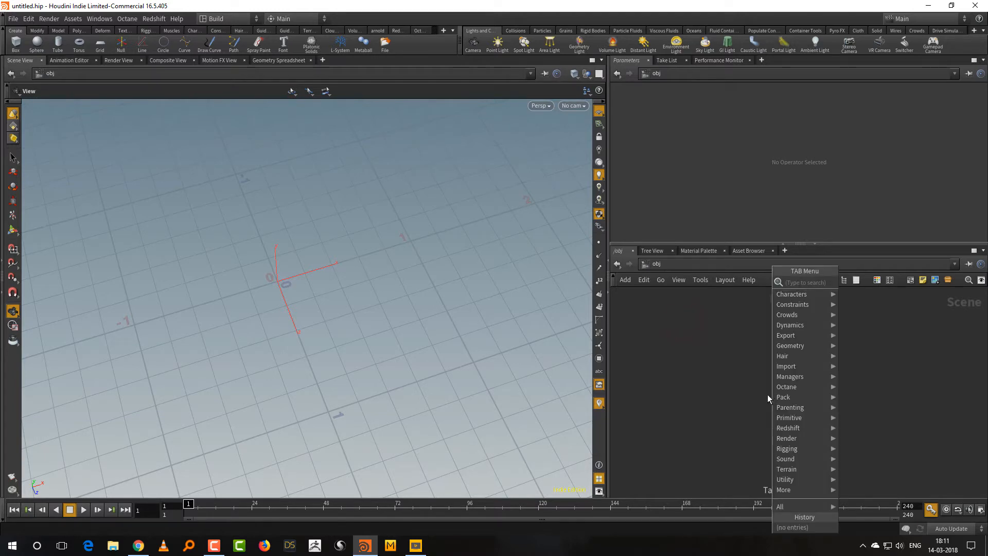
pyautogui.write('ge')
pyautogui.click(882, 283)
pyautogui.click(786, 356)
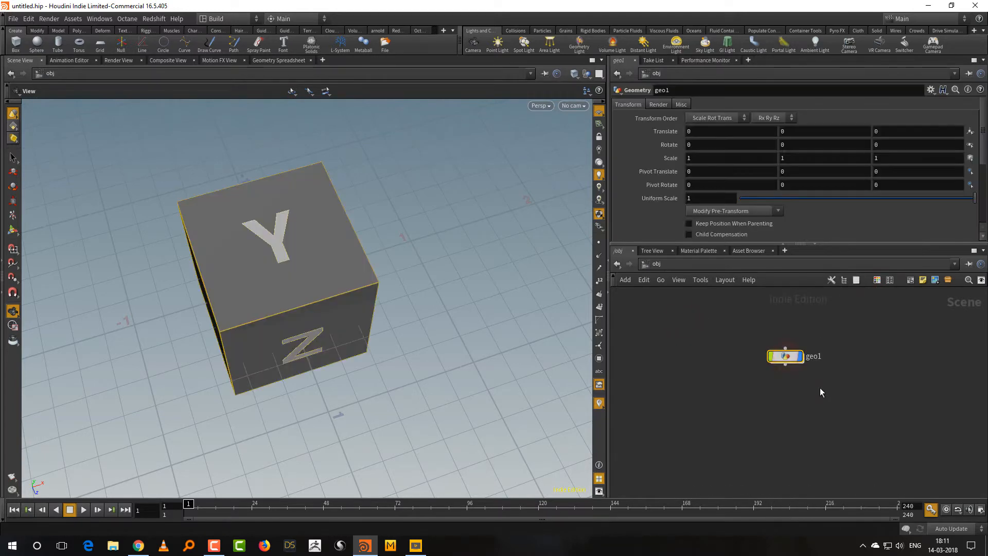
pyautogui.press('Return')
pyautogui.press('Delete')
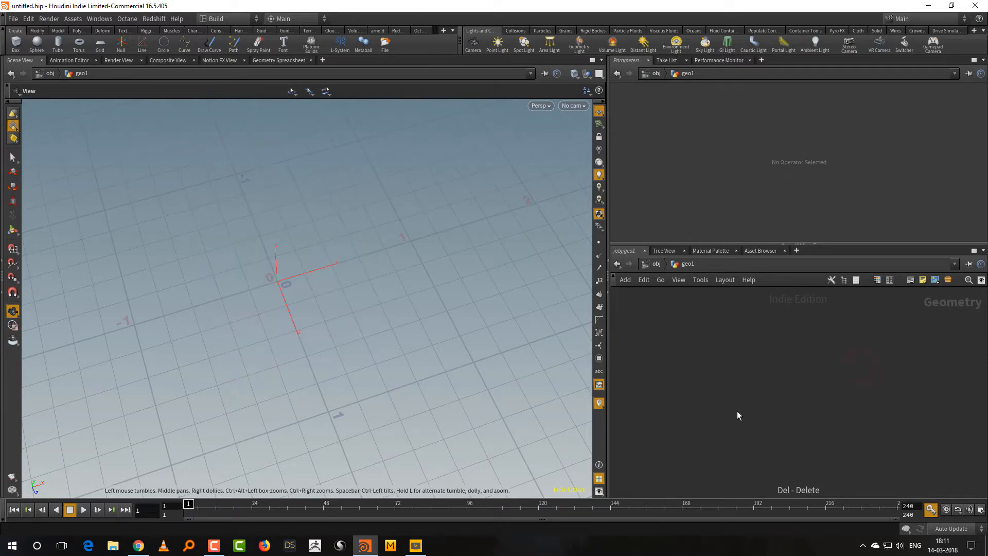
# Add a Grid node inside the geometry object.
pyautogui.press('Tab')
pyautogui.write('gri')
pyautogui.click(842, 210)
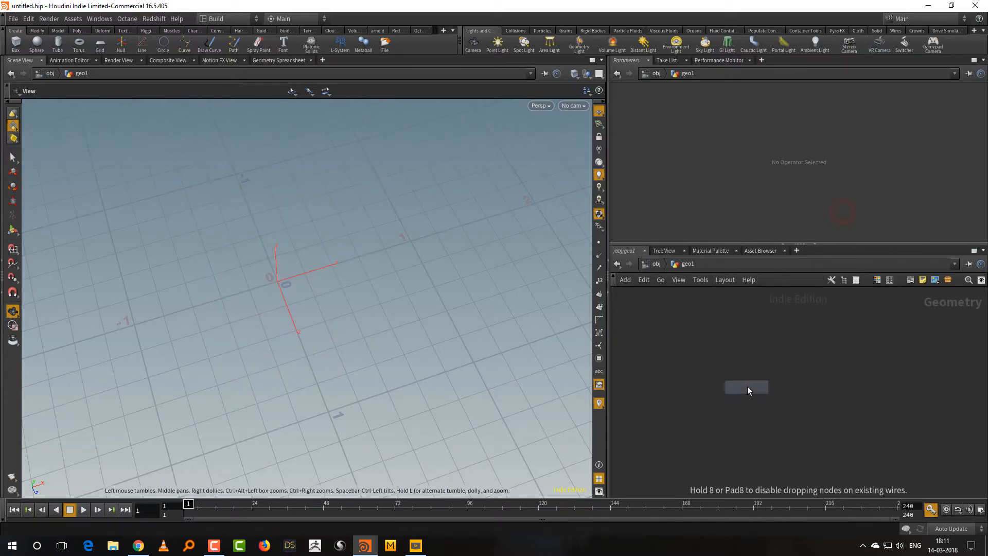
pyautogui.click(747, 386)
pyautogui.moveTo(436, 256); pyautogui.dragTo(295, 404, button='right')
pyautogui.moveTo(438, 272); pyautogui.dragTo(344, 353, button='middle')
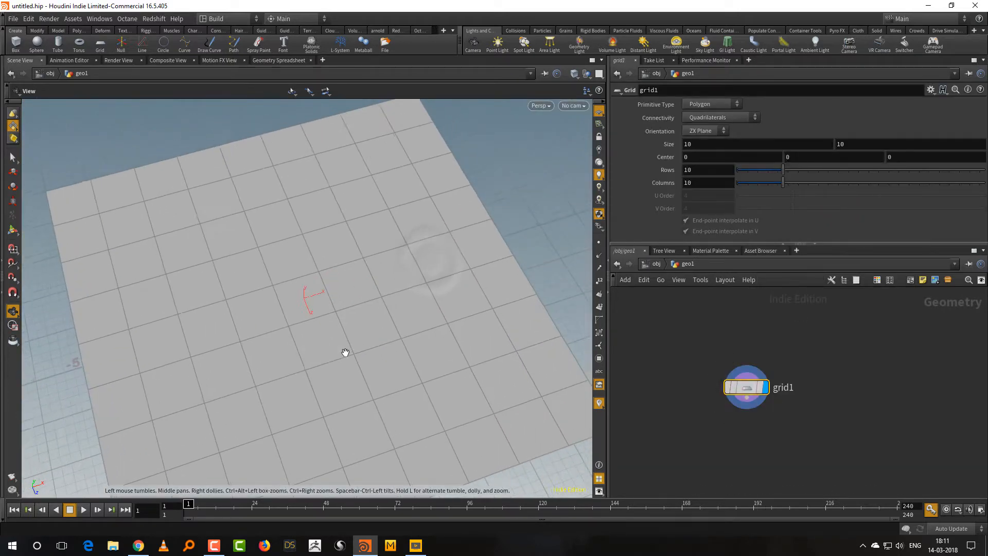
pyautogui.moveTo(367, 352); pyautogui.dragTo(380, 364, button='right')
pyautogui.moveTo(384, 359)
pyautogui.mouseDown()
pyautogui.moveTo(426, 316)
pyautogui.moveTo(375, 353)
pyautogui.mouseUp()
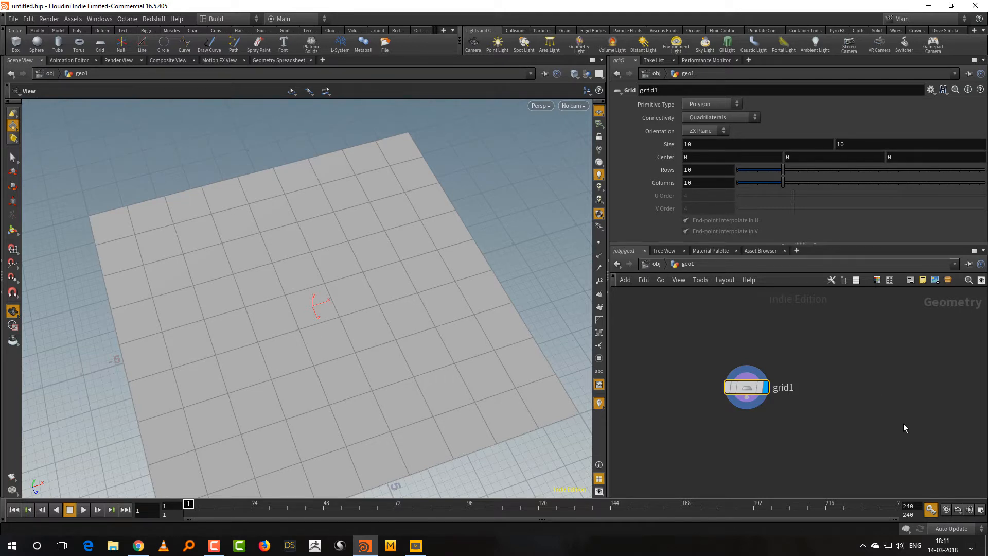
# Set the grid's rows and columns to 50 each.
pyautogui.moveTo(771, 381); pyautogui.dragTo(753, 363)
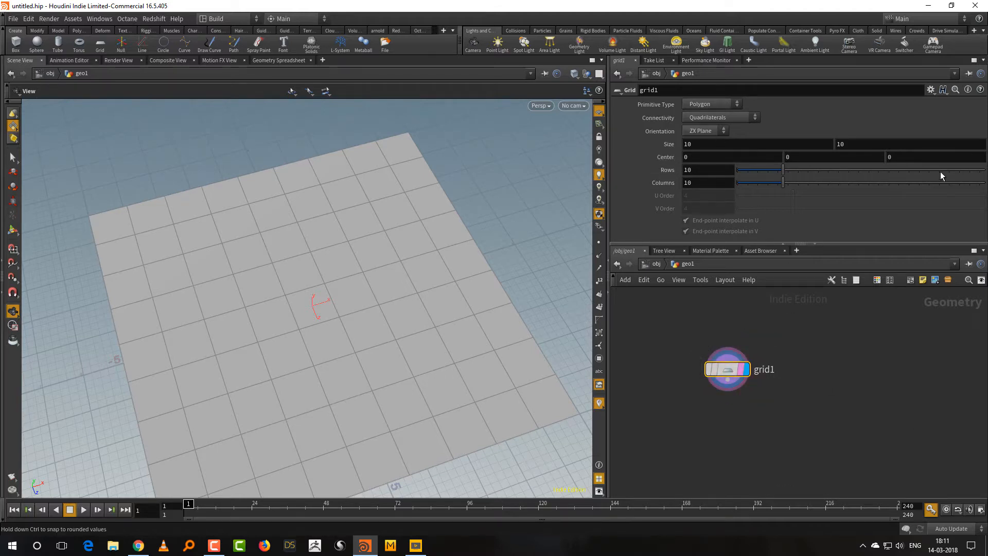
pyautogui.click(898, 171)
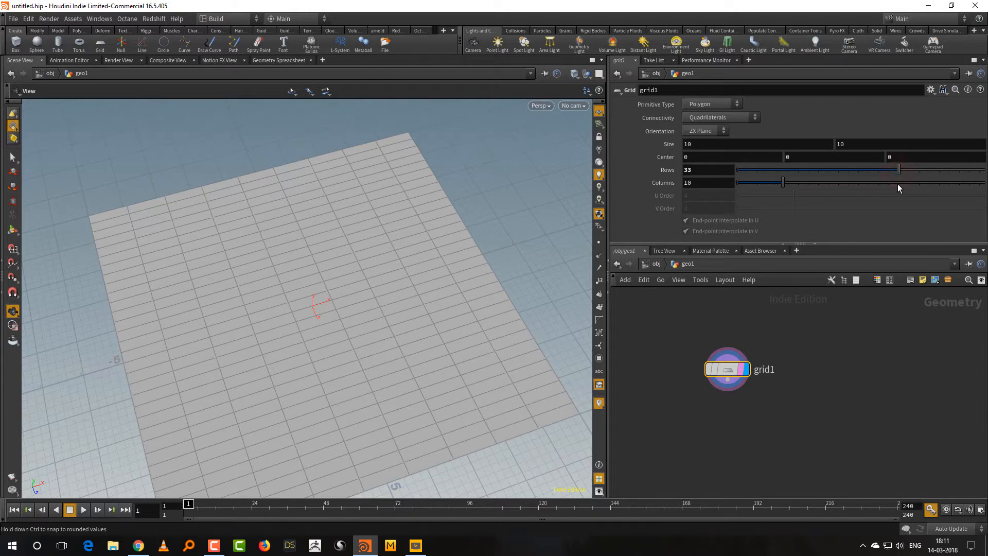
pyautogui.moveTo(898, 184); pyautogui.dragTo(978, 180)
pyautogui.click(924, 170)
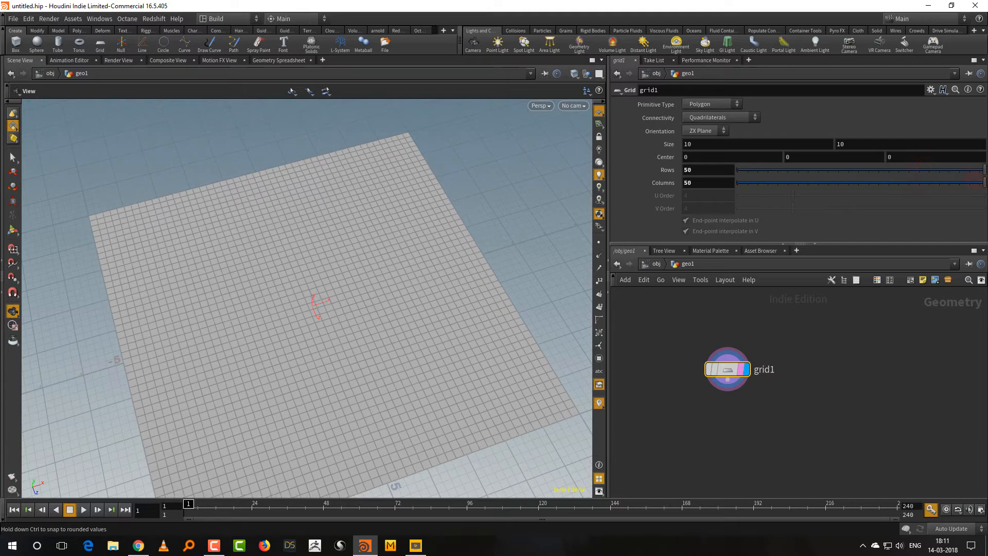
pyautogui.moveTo(474, 393); pyautogui.dragTo(436, 377)
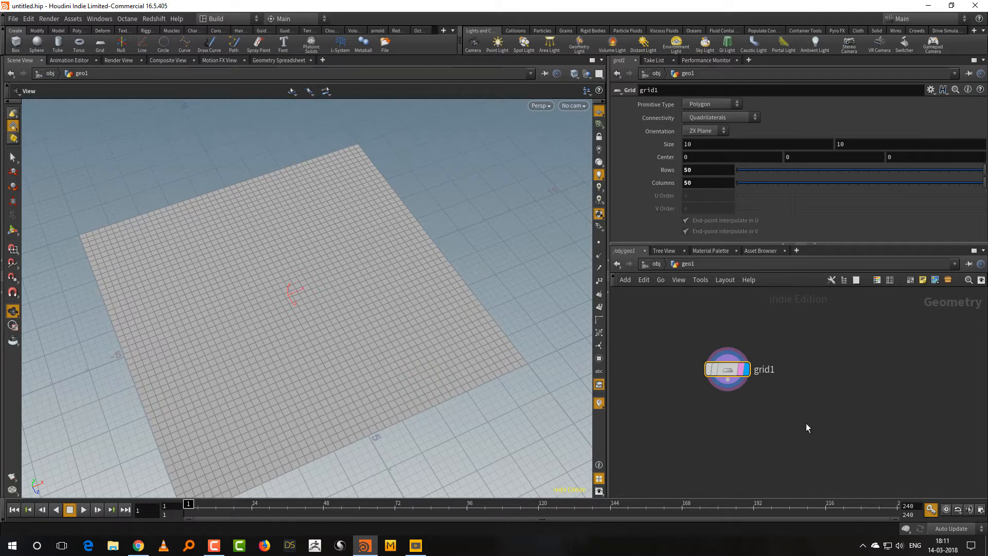
# Place an Add node below the grid, wire the grid's output into it and display the Add node.
pyautogui.scroll(4, 752, 424)
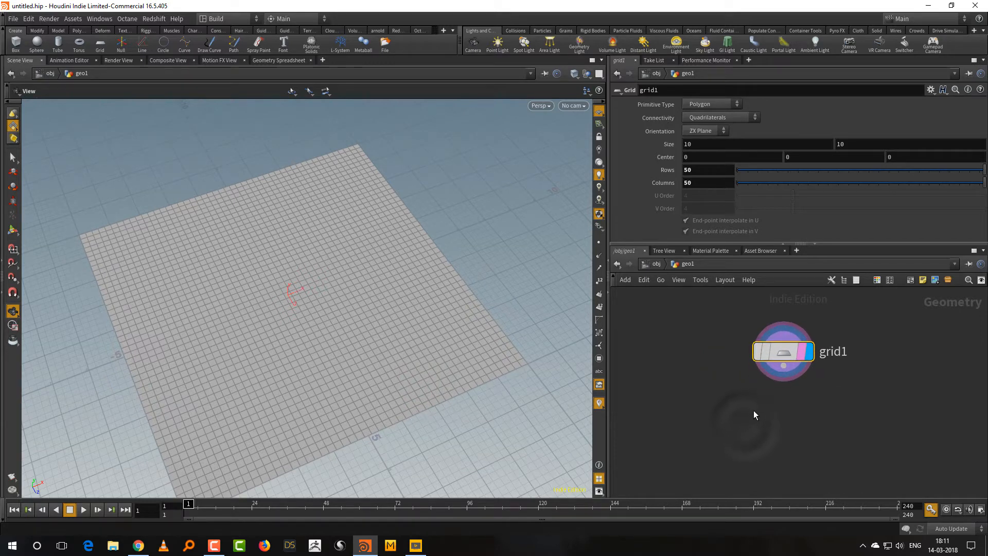
pyautogui.moveTo(754, 409); pyautogui.dragTo(742, 420, button='middle')
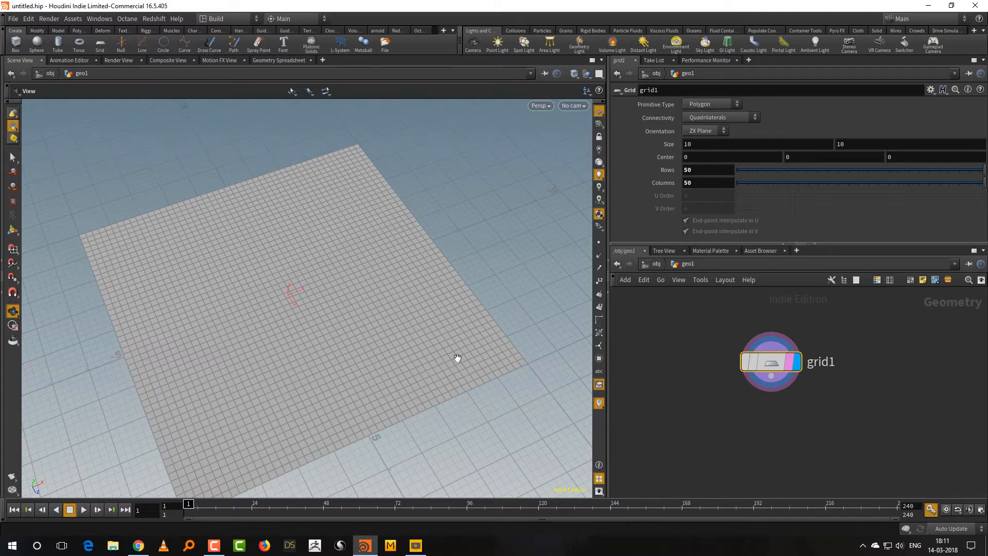
pyautogui.moveTo(456, 360); pyautogui.dragTo(421, 369)
pyautogui.press('Tab')
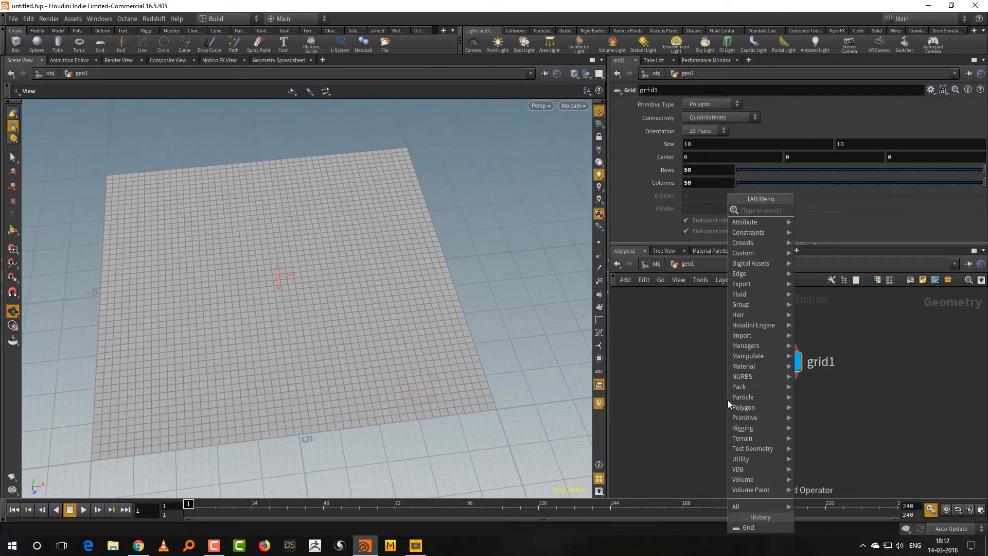
pyautogui.write('add')
pyautogui.press('Return')
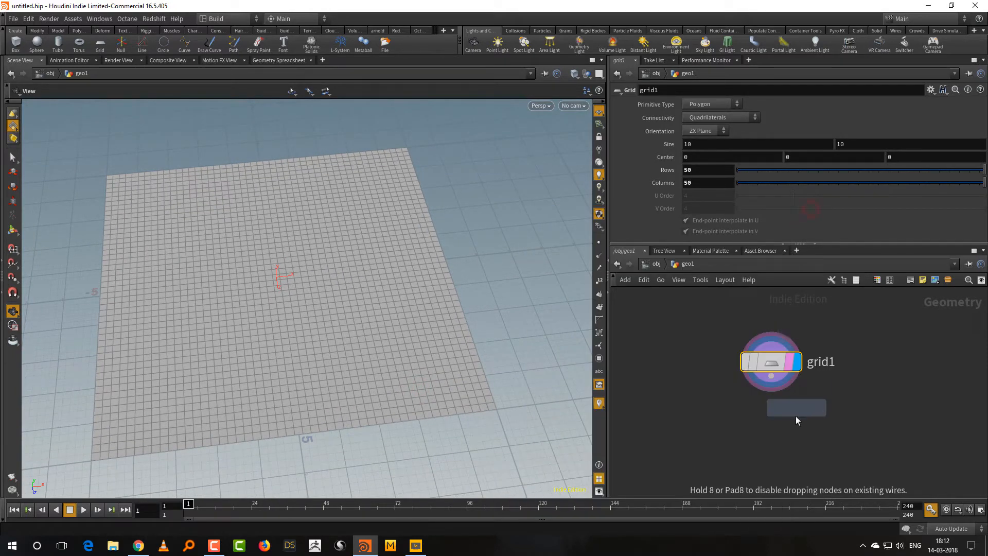
pyautogui.click(770, 449)
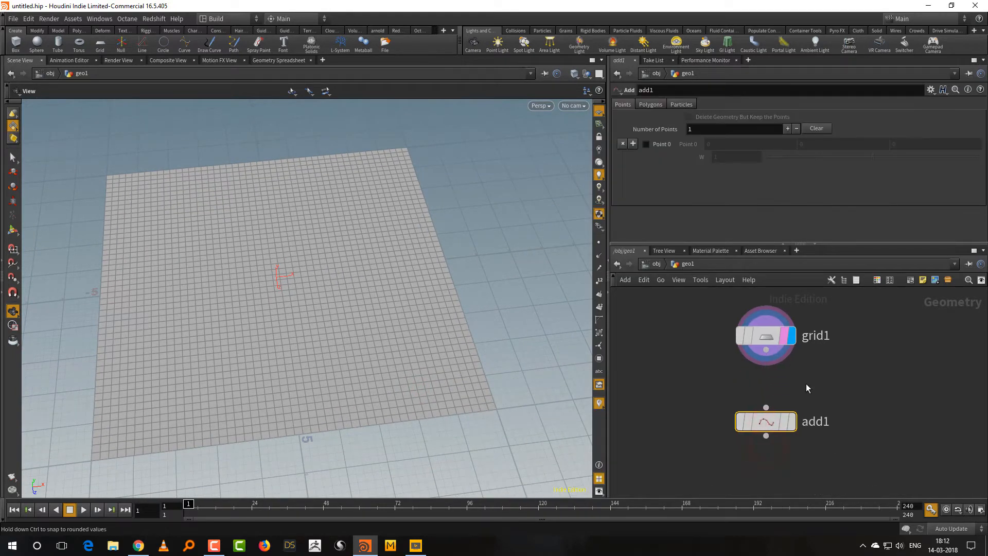
pyautogui.moveTo(844, 390); pyautogui.dragTo(688, 487)
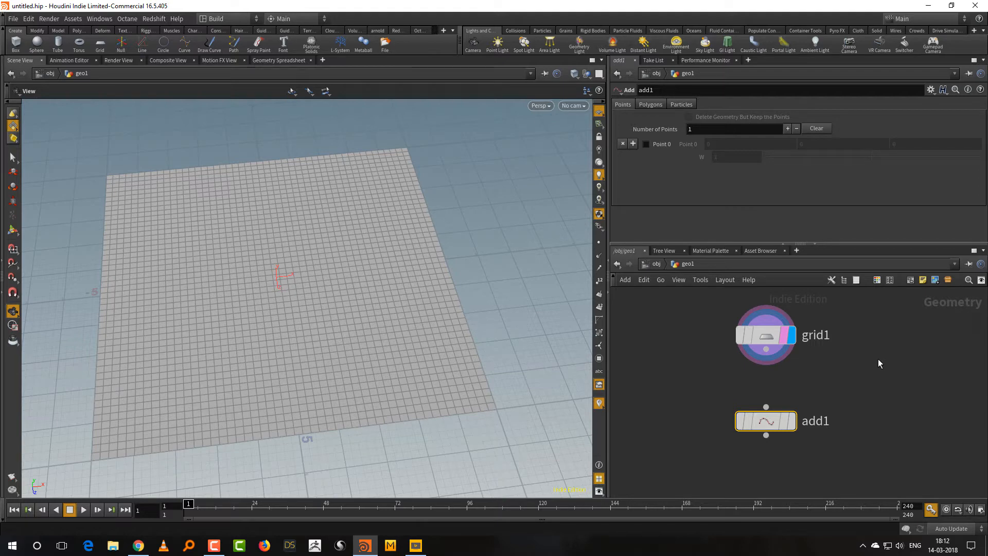
pyautogui.moveTo(766, 349); pyautogui.dragTo(766, 407)
pyautogui.click(788, 421)
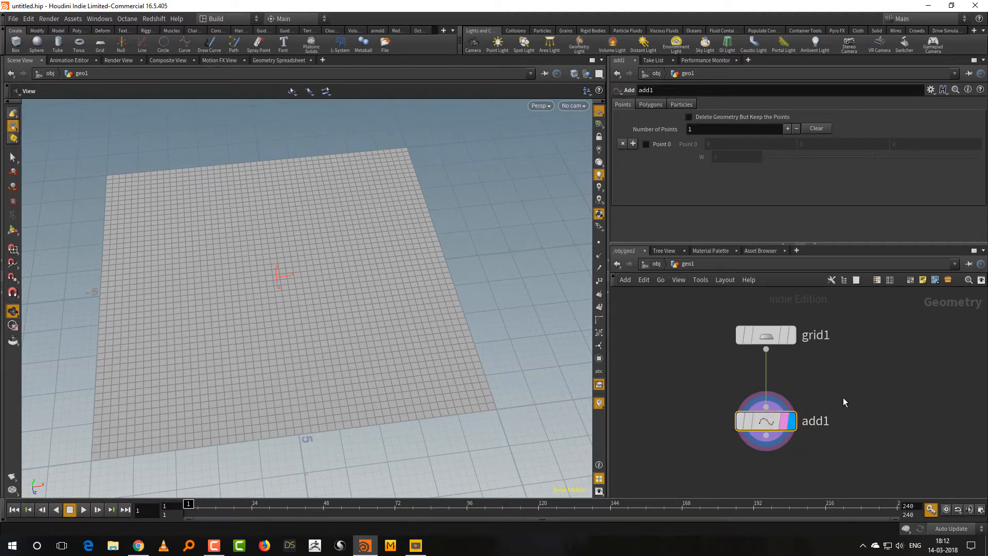
# Set the Add node to delete the geometry but keep the points, and hide the viewport's reference grid.
pyautogui.click(735, 115)
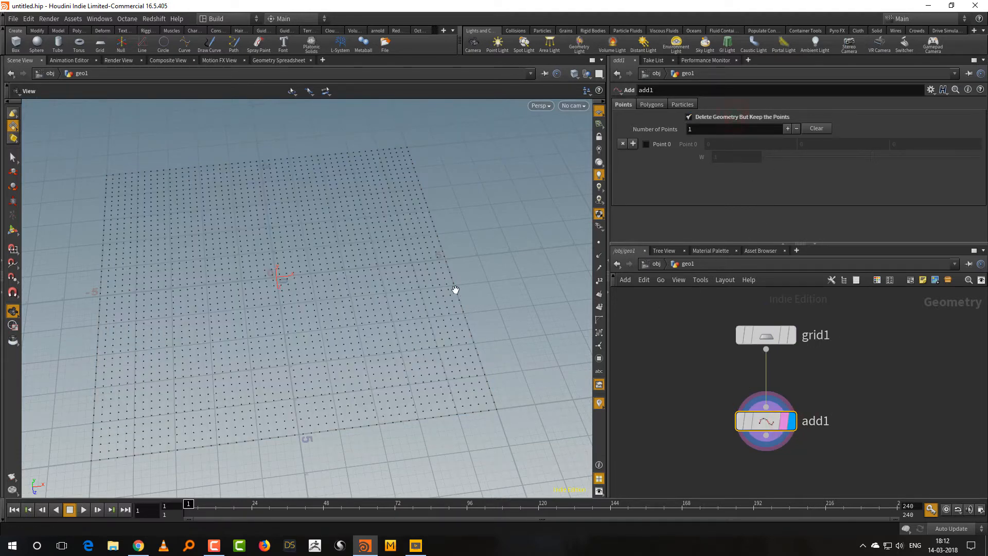
pyautogui.click(603, 110)
pyautogui.moveTo(470, 309); pyautogui.dragTo(401, 338)
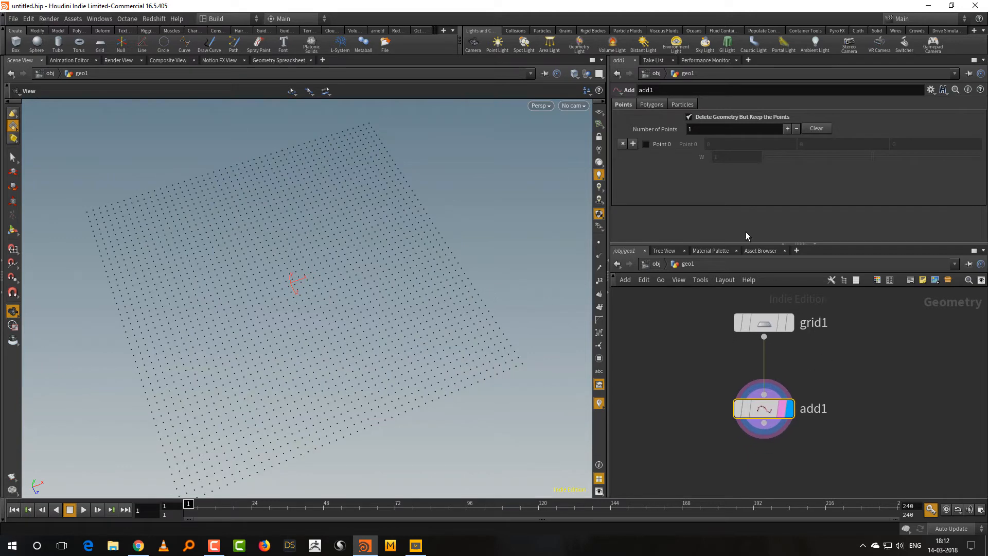
pyautogui.moveTo(746, 242); pyautogui.dragTo(746, 181)
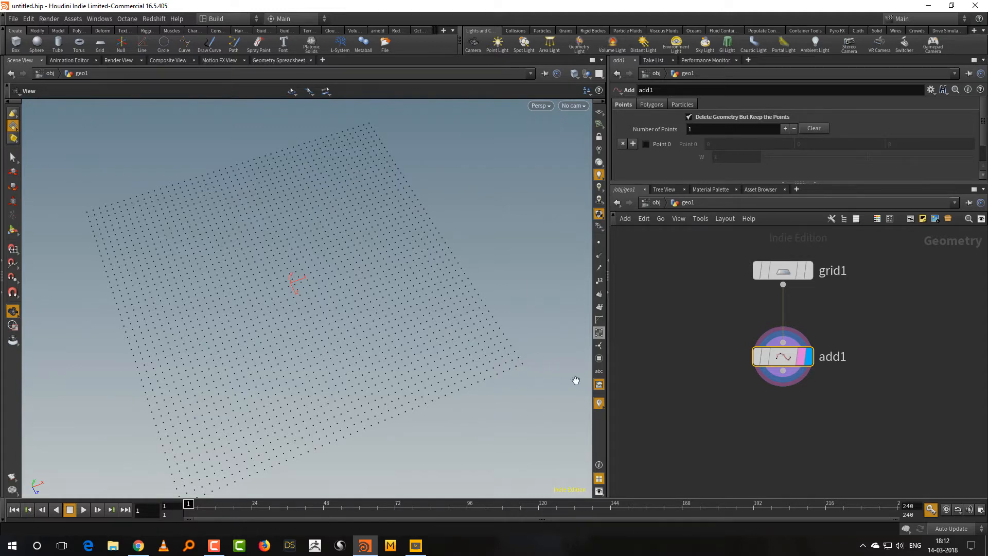
pyautogui.press('Tab')
pyautogui.write('c')
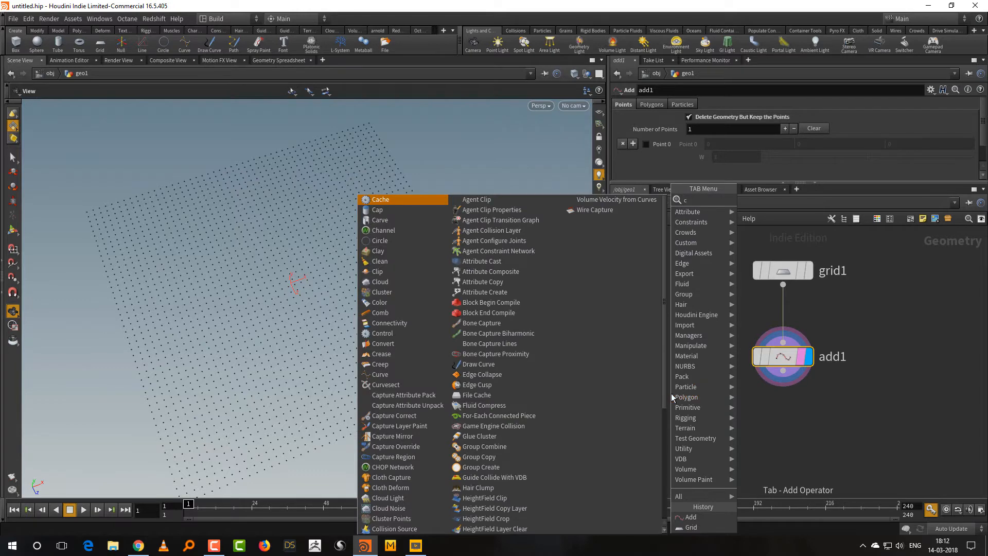
pyautogui.click(784, 415)
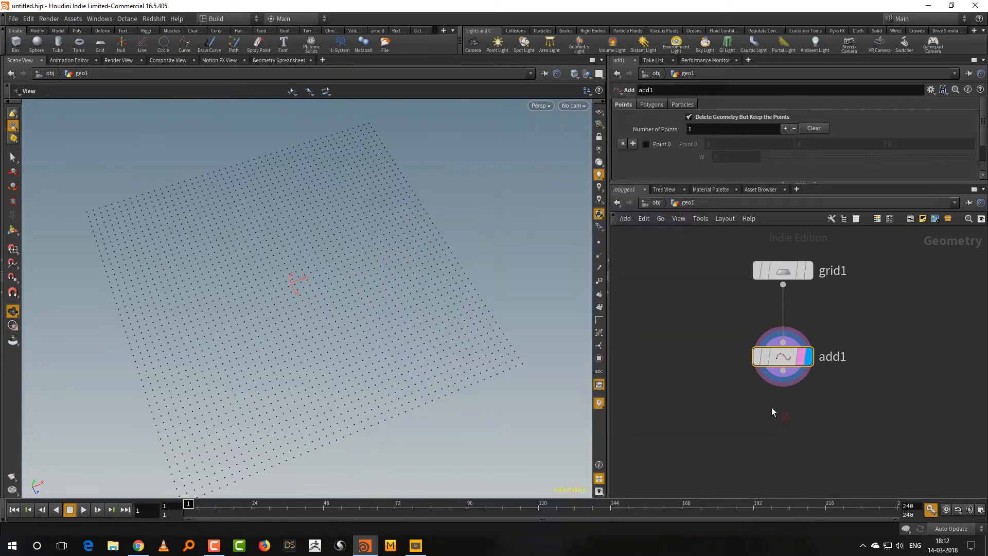
# Add a Circle node beside the Add node and display it.
pyautogui.press('Tab')
pyautogui.write('c')
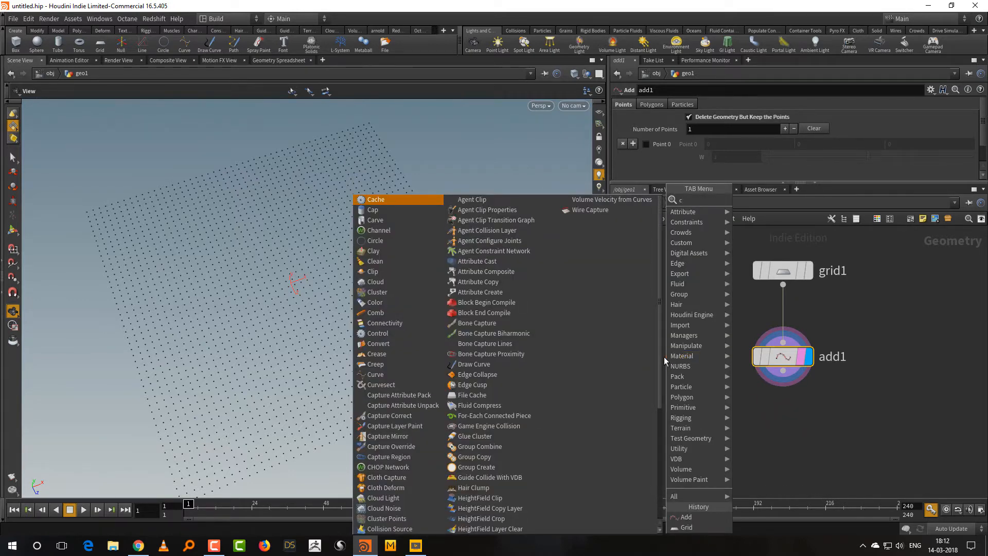
pyautogui.write('ir')
pyautogui.click(750, 198)
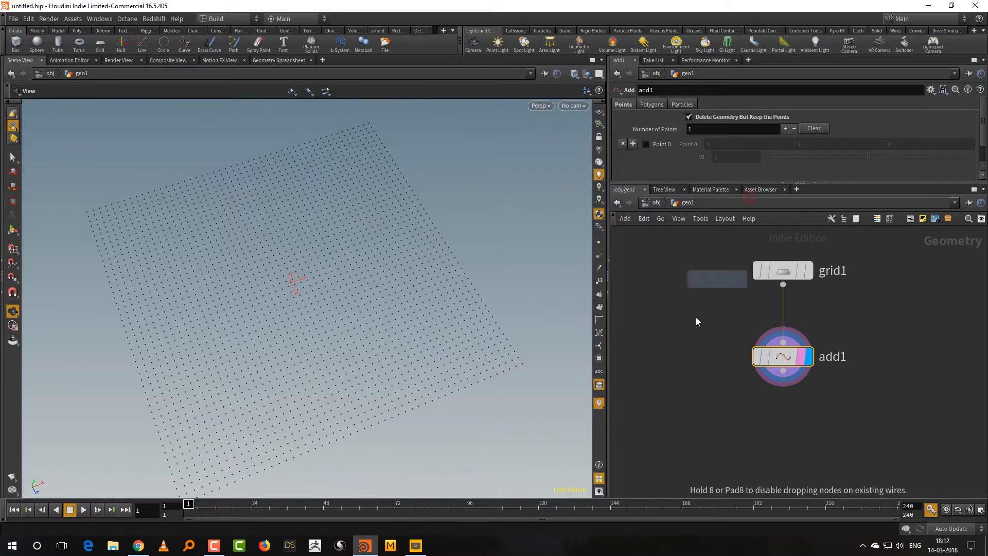
pyautogui.click(673, 358)
pyautogui.click(697, 349)
# Orient the circle to the ZX Plane, make it a Polygon and set both radii to 0.2.
pyautogui.click(705, 118)
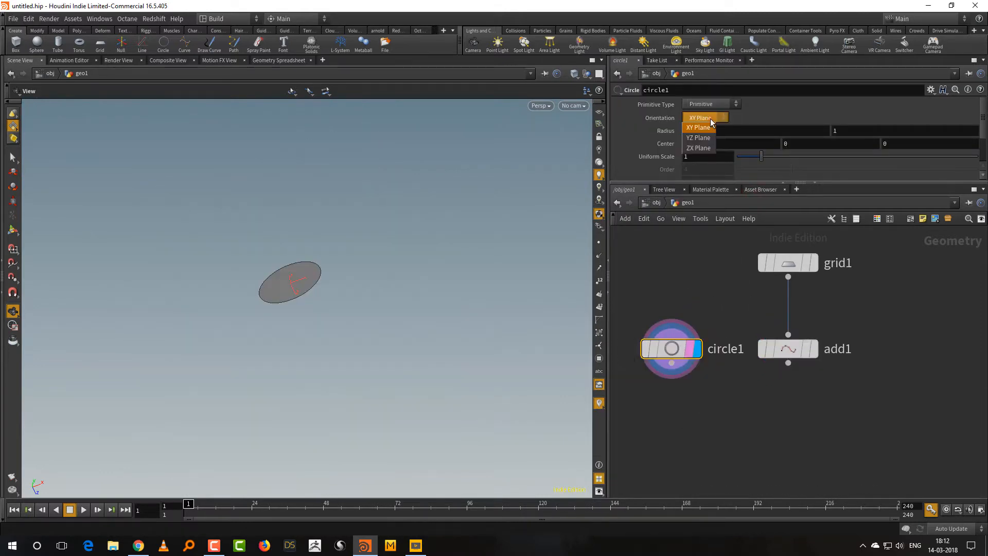
pyautogui.click(709, 149)
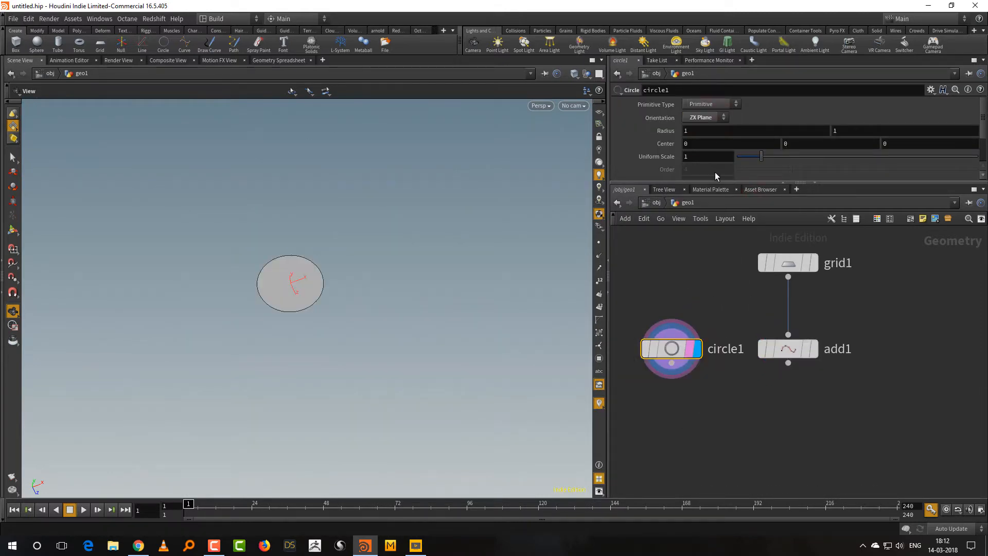
pyautogui.click(724, 105)
pyautogui.click(722, 125)
pyautogui.moveTo(718, 181); pyautogui.dragTo(725, 263)
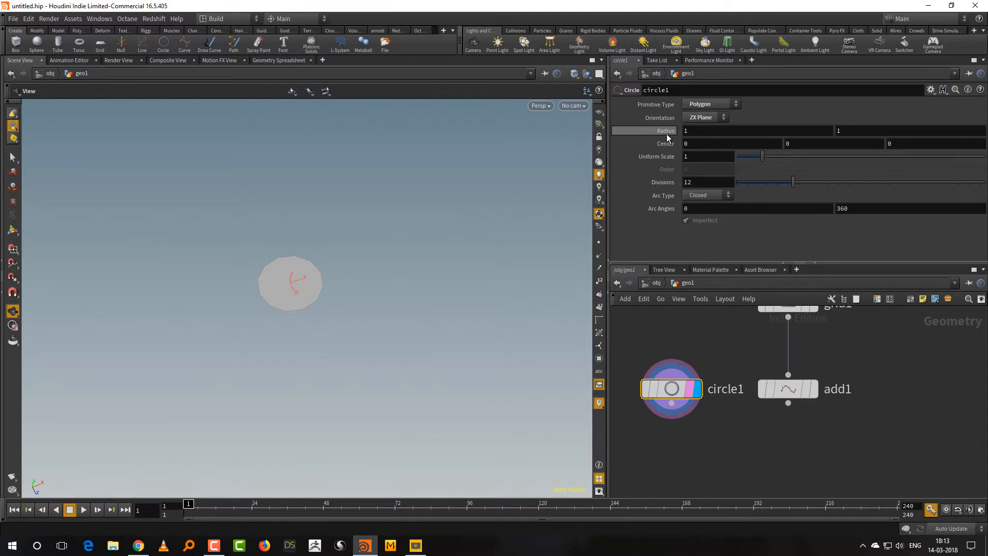
pyautogui.moveTo(667, 137); pyautogui.dragTo(621, 136, button='middle')
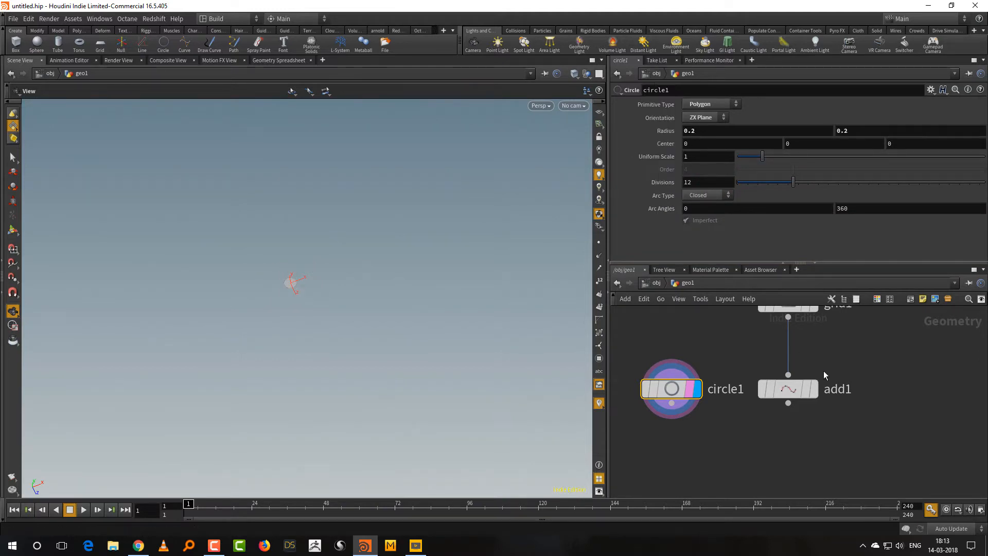
# Template the Add node so its points show together with the circle, and compare the circle's size with the point spacing.
pyautogui.click(818, 416)
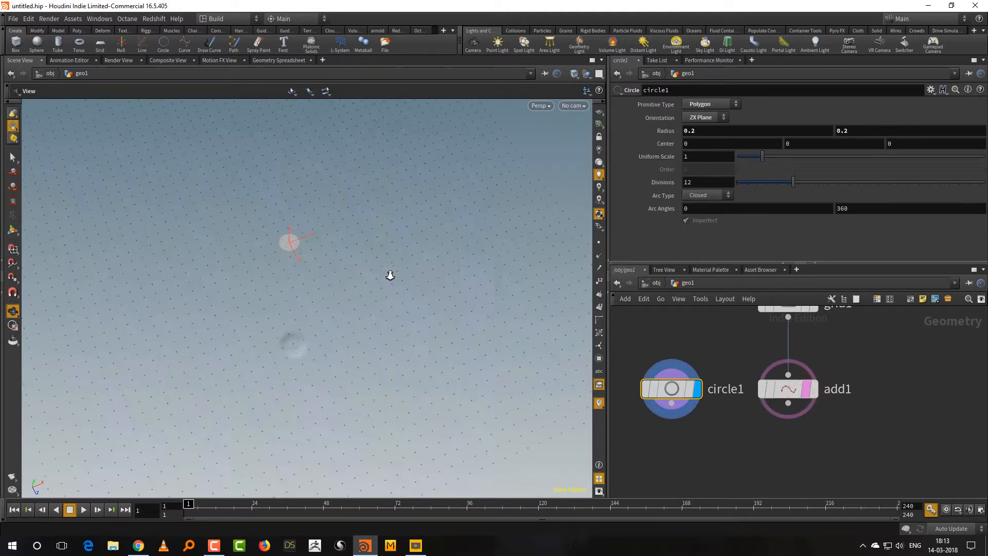
pyautogui.moveTo(391, 275); pyautogui.dragTo(381, 320, button='right')
pyautogui.moveTo(381, 320); pyautogui.dragTo(406, 417, button='middle')
pyautogui.moveTo(407, 417); pyautogui.dragTo(372, 330, button='right')
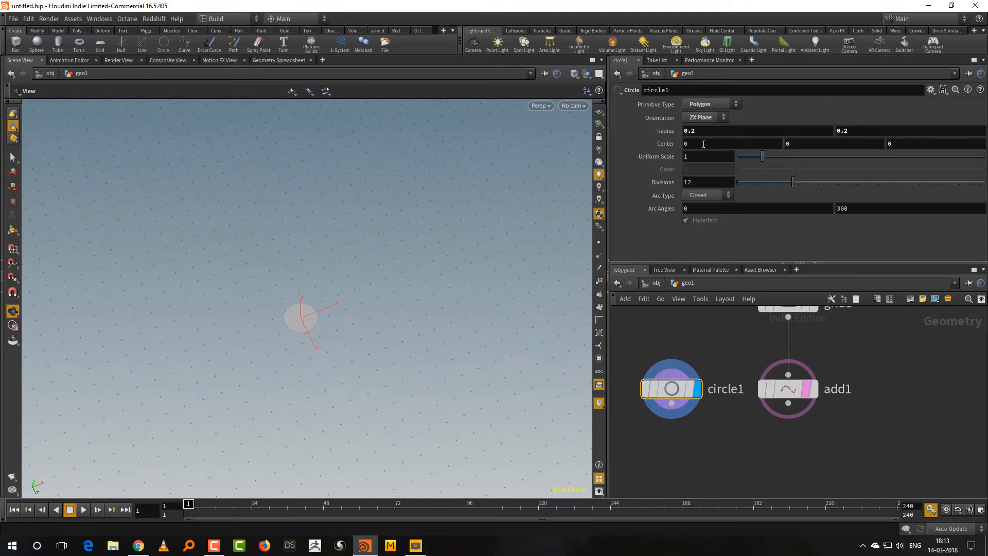
# Set both radii of the circle to 0.1.
pyautogui.moveTo(662, 130); pyautogui.dragTo(650, 132, button='middle')
pyautogui.scroll(-3, 710, 409)
# Try placing a Copy to Points node below the circle and Add nodes, and delete it.
pyautogui.press('Tab')
pyautogui.write('c')
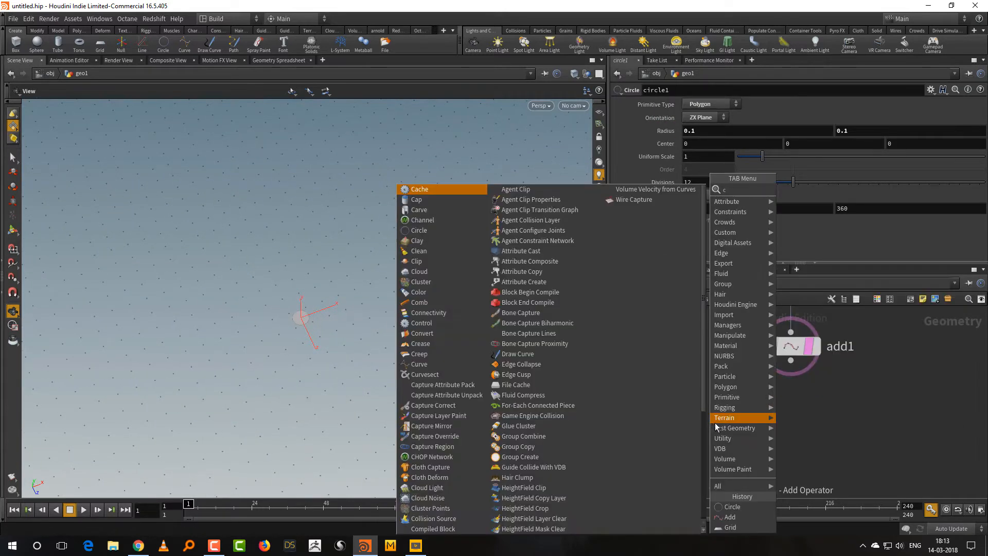
pyautogui.write('op')
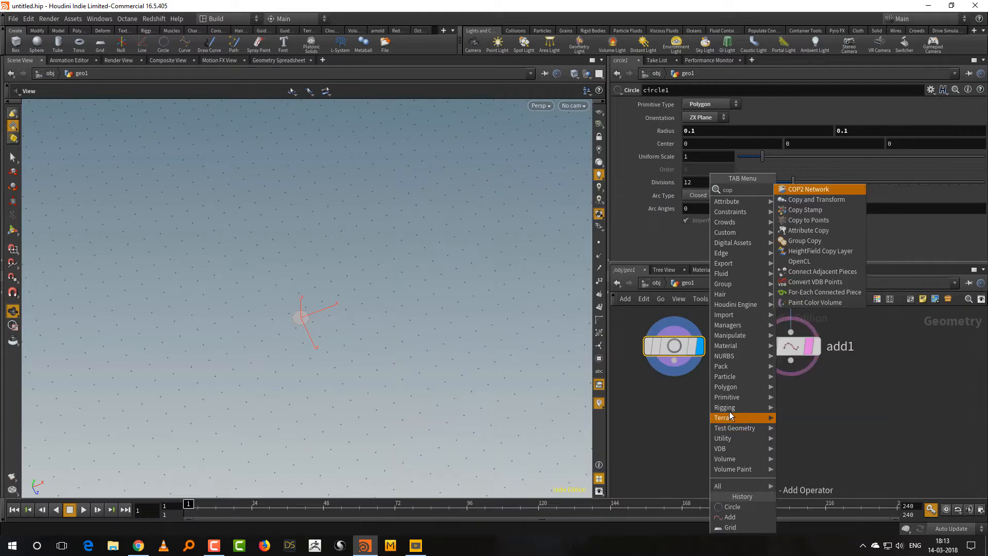
pyautogui.click(832, 221)
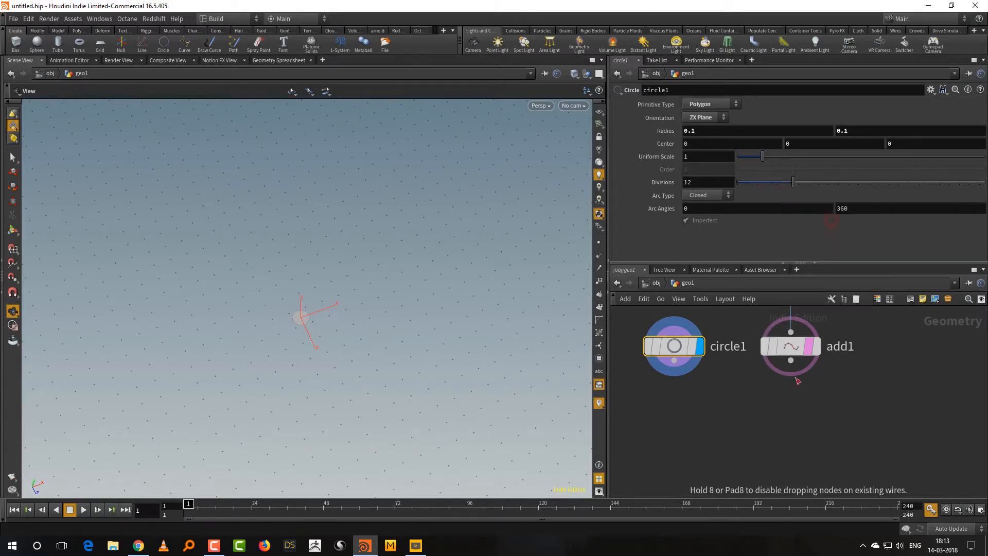
pyautogui.click(745, 456)
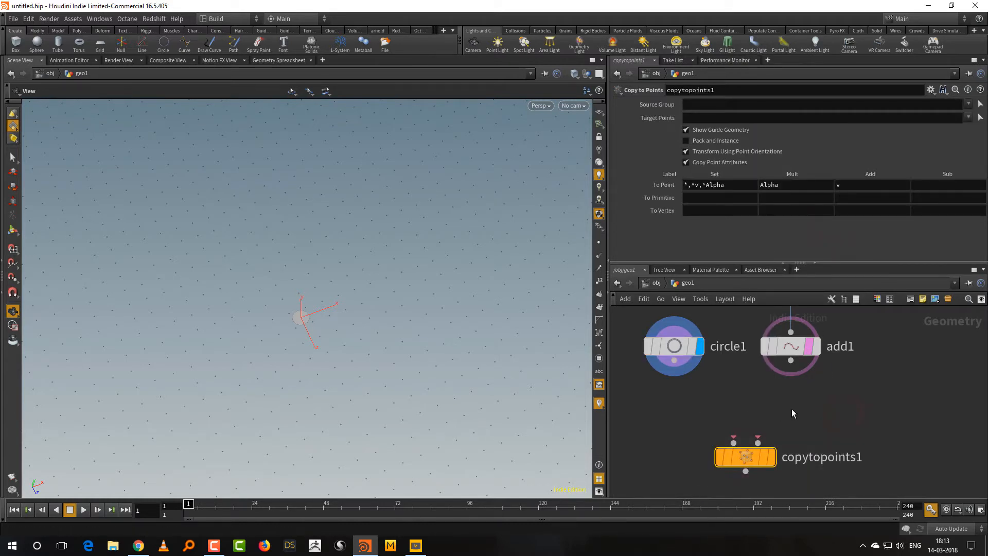
pyautogui.press('h')
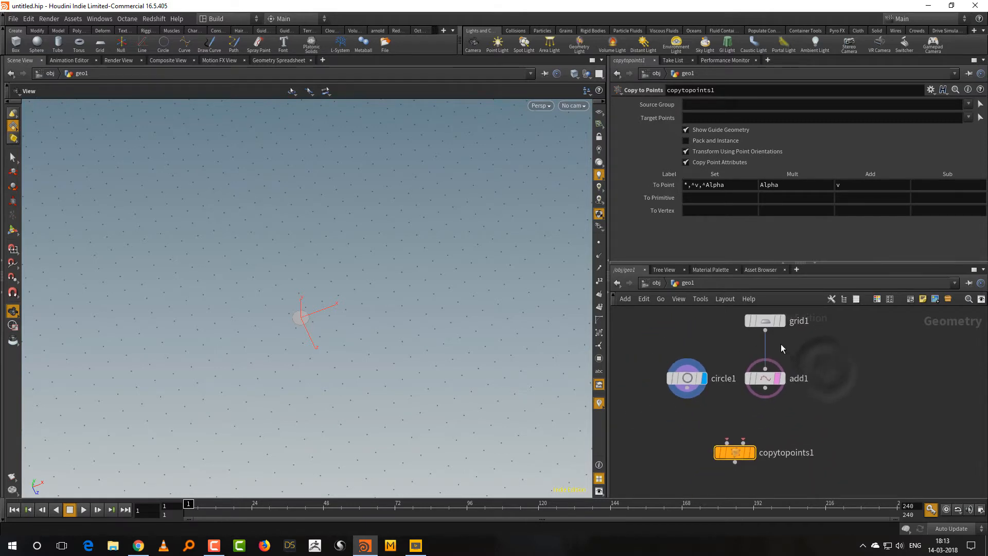
pyautogui.moveTo(768, 382)
pyautogui.press('Delete')
# Add a Copy Stamp node below the circle and Add nodes and enlarge the network area.
pyautogui.press('Tab')
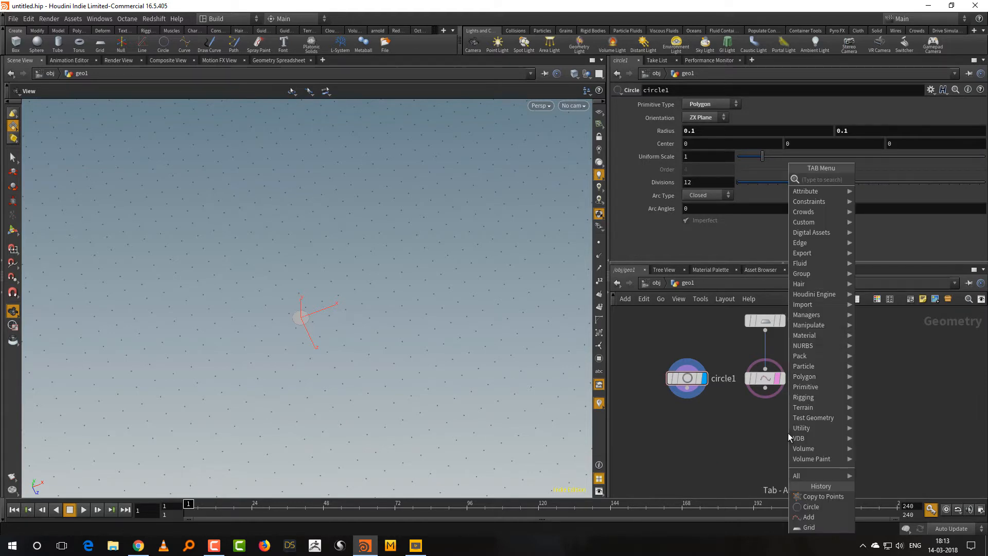
pyautogui.write('cop')
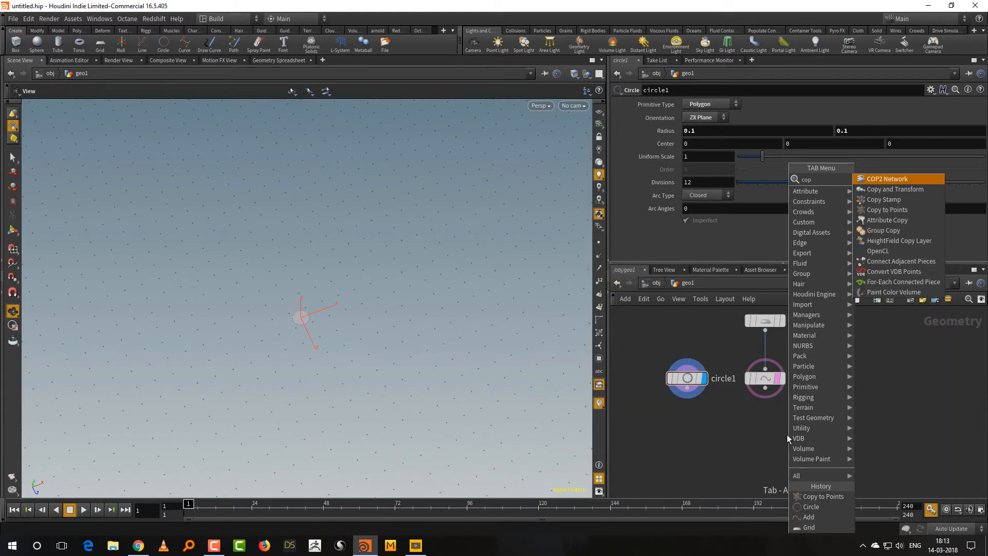
pyautogui.click(892, 204)
pyautogui.click(714, 454)
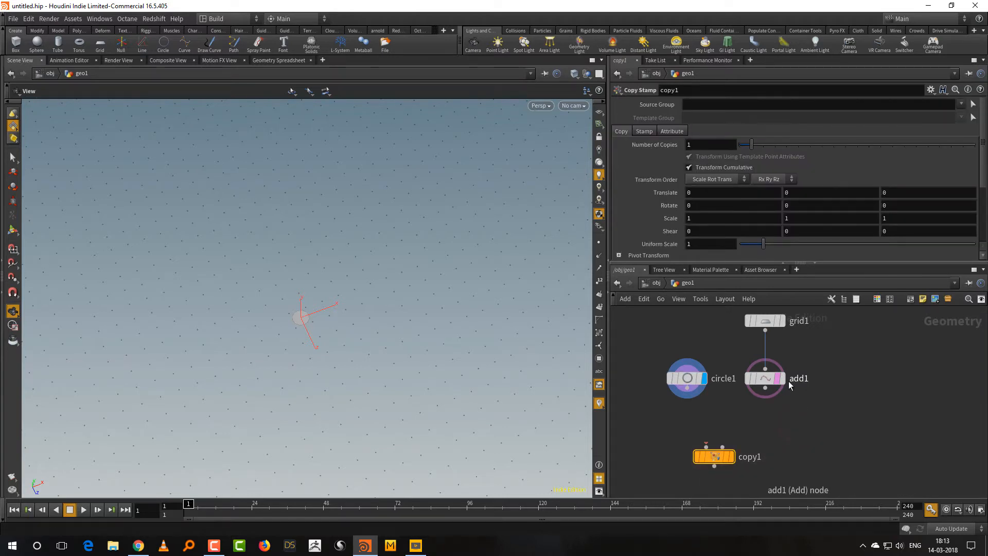
pyautogui.click(673, 131)
pyautogui.click(622, 132)
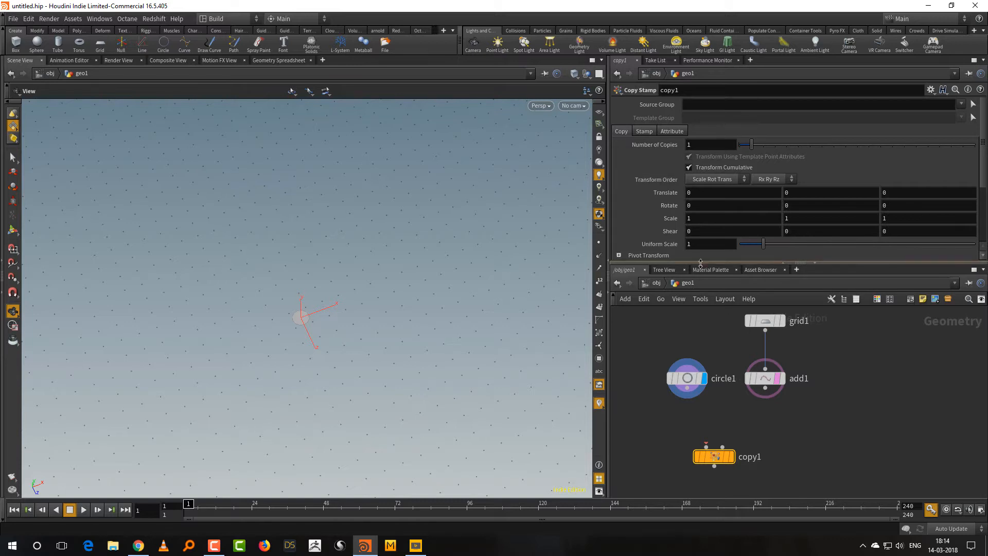
pyautogui.moveTo(693, 263); pyautogui.dragTo(695, 241)
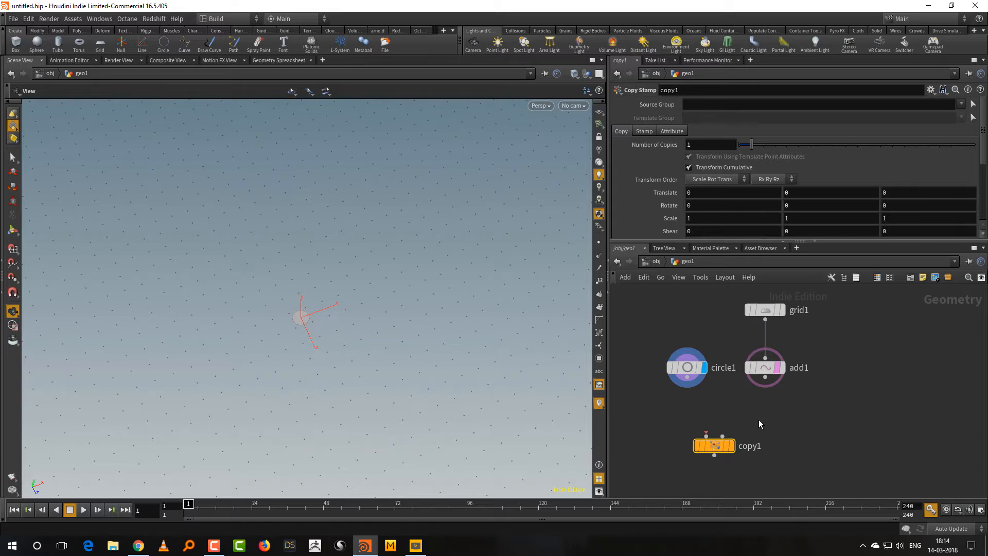
# Rearrange the network with the grid and Add nodes farther from the circle and the Copy Stamp node between and below both branches.
pyautogui.moveTo(784, 429); pyautogui.dragTo(766, 431, button='middle')
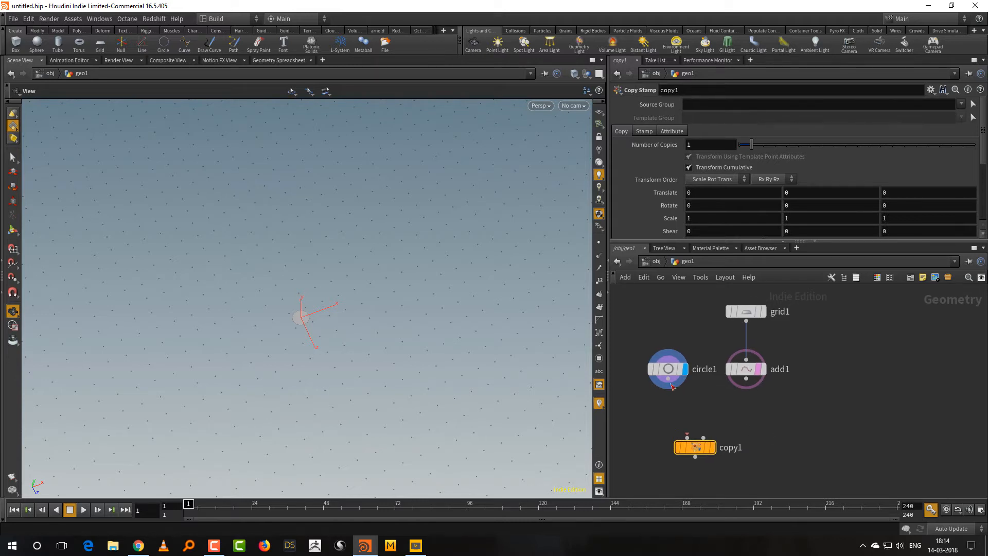
pyautogui.moveTo(706, 453); pyautogui.dragTo(717, 467)
pyautogui.scroll(-2, 764, 416)
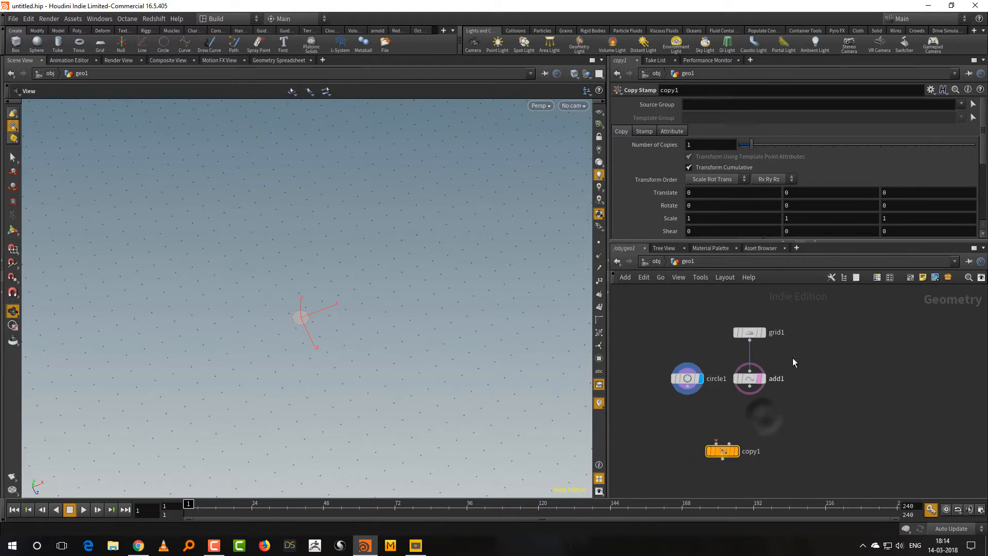
pyautogui.moveTo(814, 296); pyautogui.dragTo(765, 377)
pyautogui.click(748, 411)
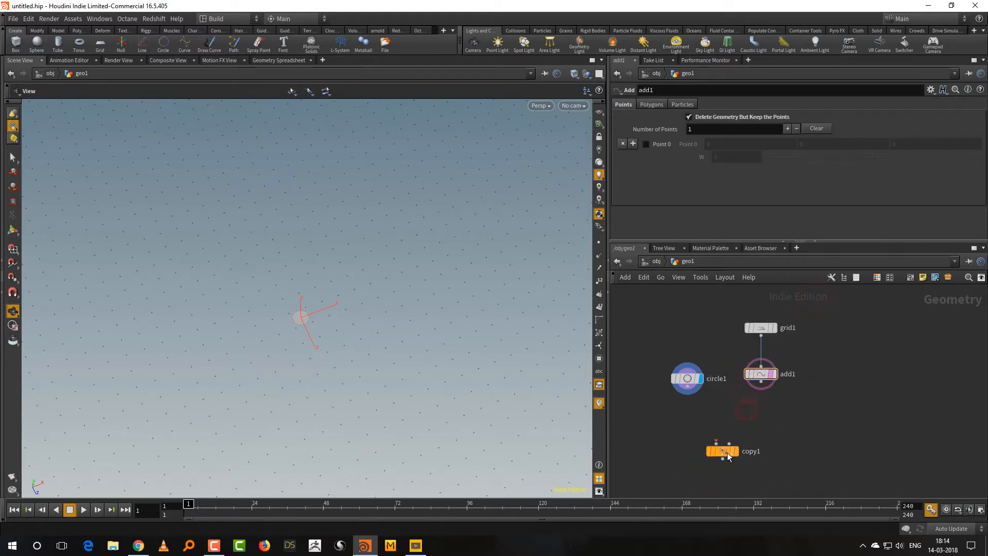
pyautogui.moveTo(727, 454); pyautogui.dragTo(732, 444)
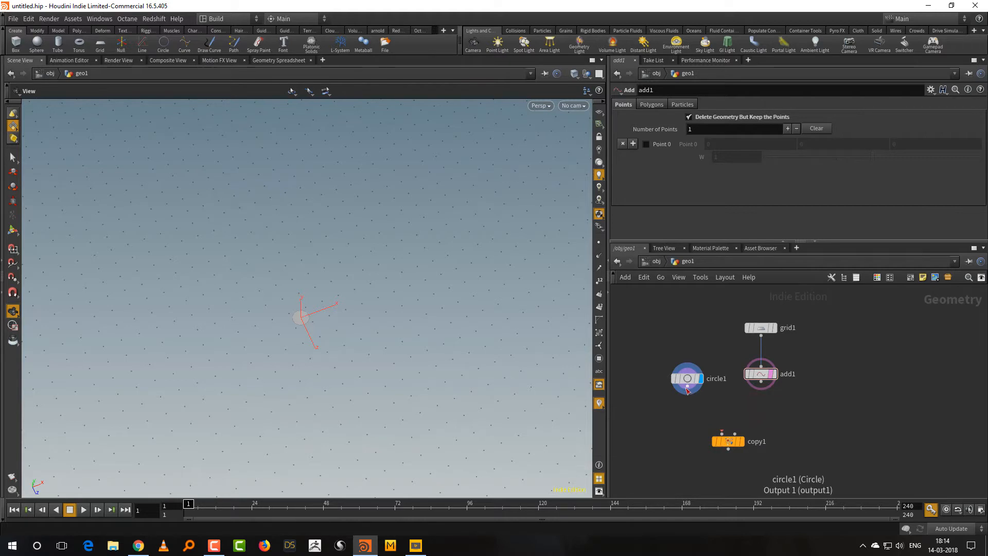
# Wire the circle into the Copy Stamp node's first input and the Add node into its second, and display the copies.
pyautogui.moveTo(687, 393); pyautogui.dragTo(722, 434)
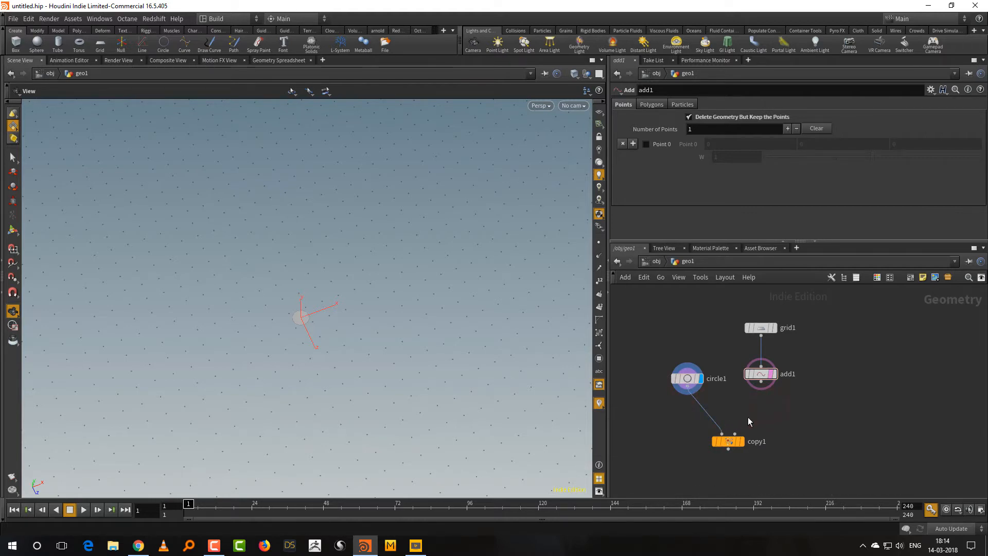
pyautogui.moveTo(761, 381); pyautogui.dragTo(735, 435)
pyautogui.click(741, 442)
pyautogui.moveTo(408, 350); pyautogui.dragTo(403, 390, button='right')
pyautogui.moveTo(411, 394); pyautogui.dragTo(517, 425)
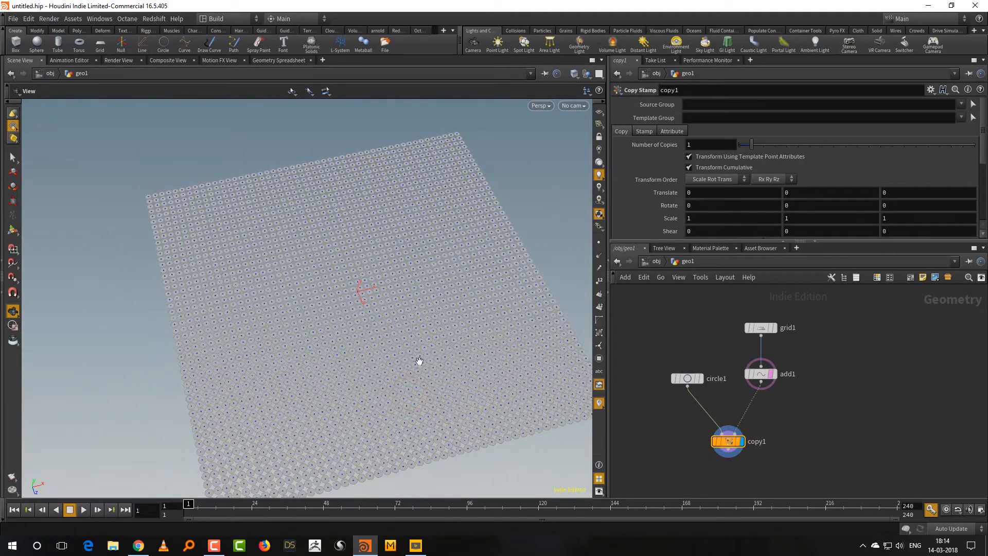
pyautogui.moveTo(354, 377); pyautogui.dragTo(476, 288, button='right')
pyautogui.moveTo(432, 352); pyautogui.dragTo(433, 331)
# Insert a PolyExtrude node between the circle and the Copy Stamp node and display it framed in the viewport.
pyautogui.press('Tab')
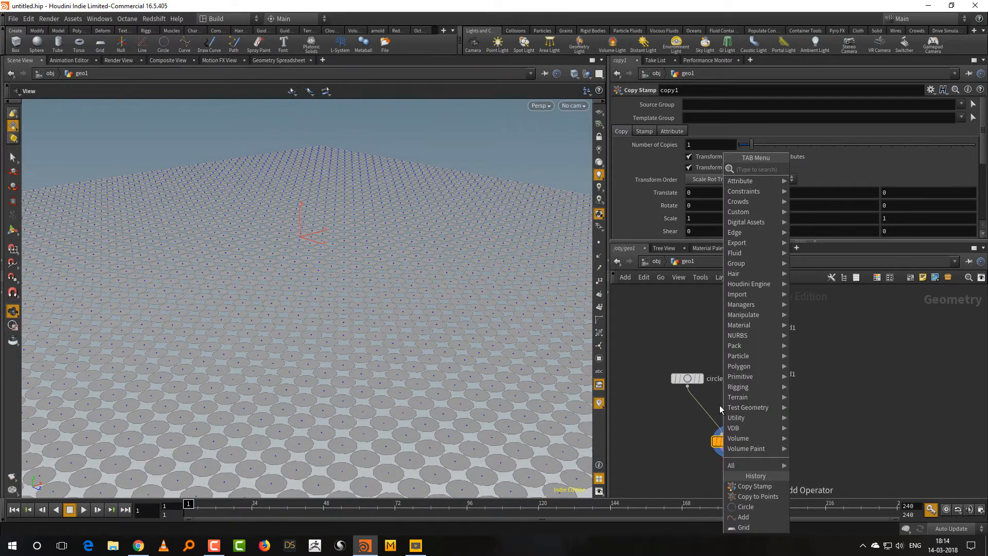
pyautogui.write('polyex')
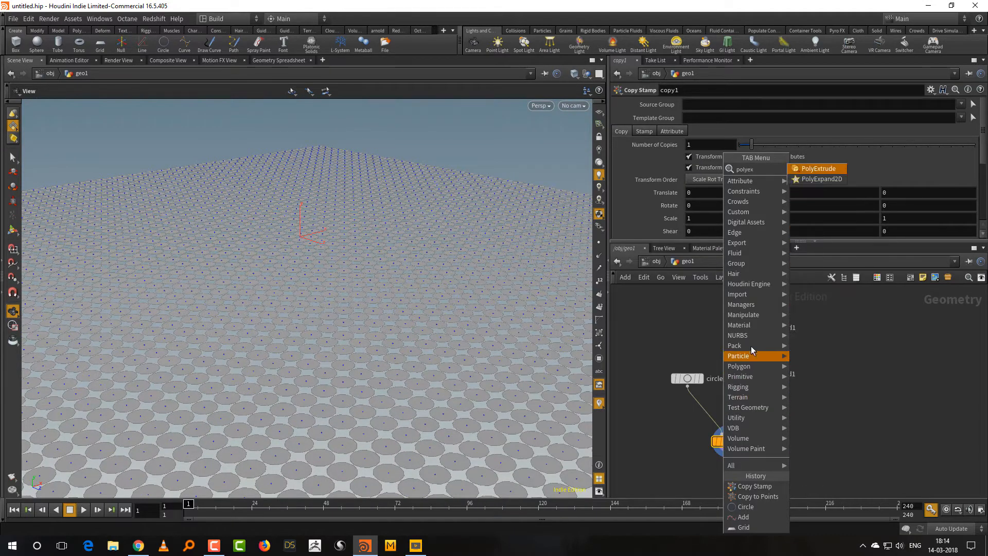
pyautogui.click(819, 165)
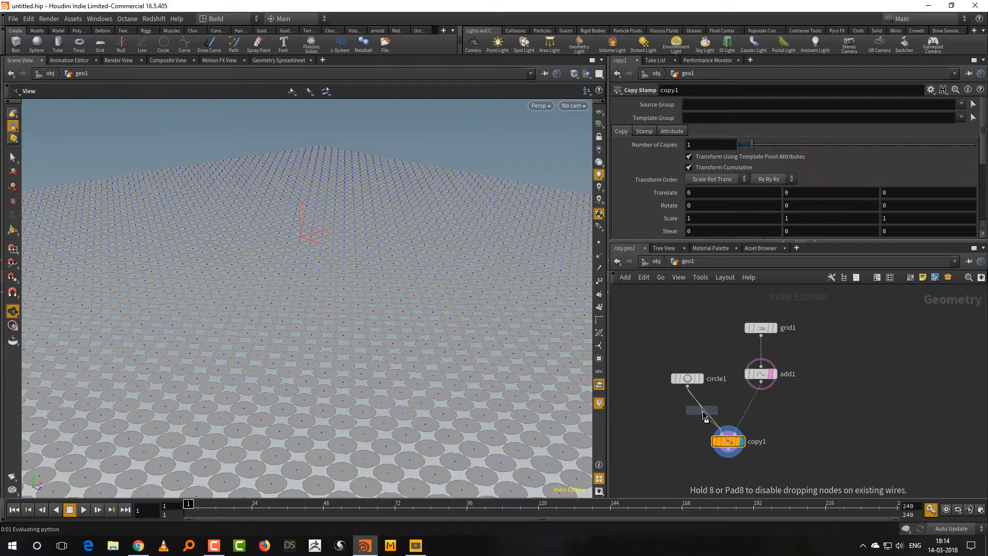
pyautogui.click(704, 411)
pyautogui.click(717, 412)
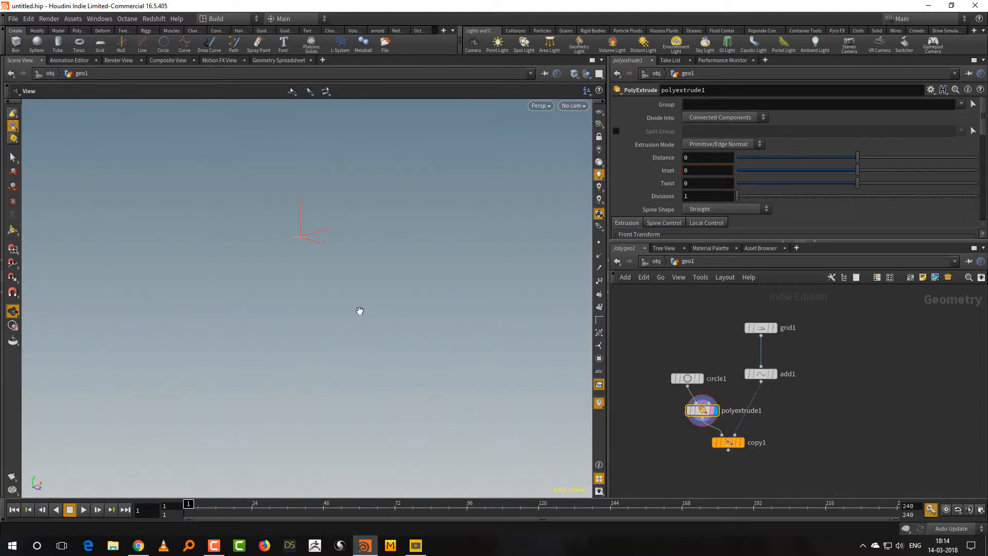
pyautogui.press('g')
pyautogui.press('Return')
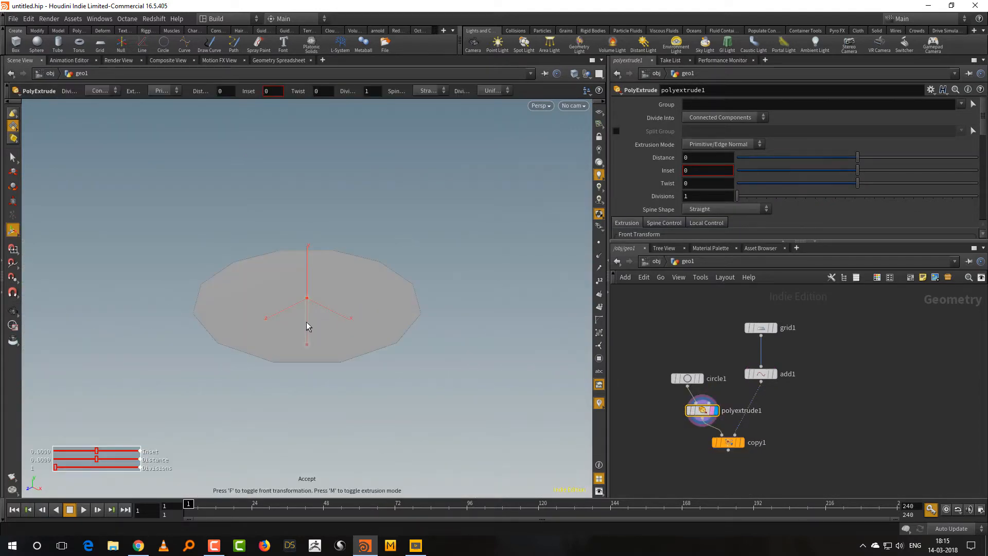
pyautogui.press('Escape')
pyautogui.moveTo(338, 342); pyautogui.dragTo(357, 307)
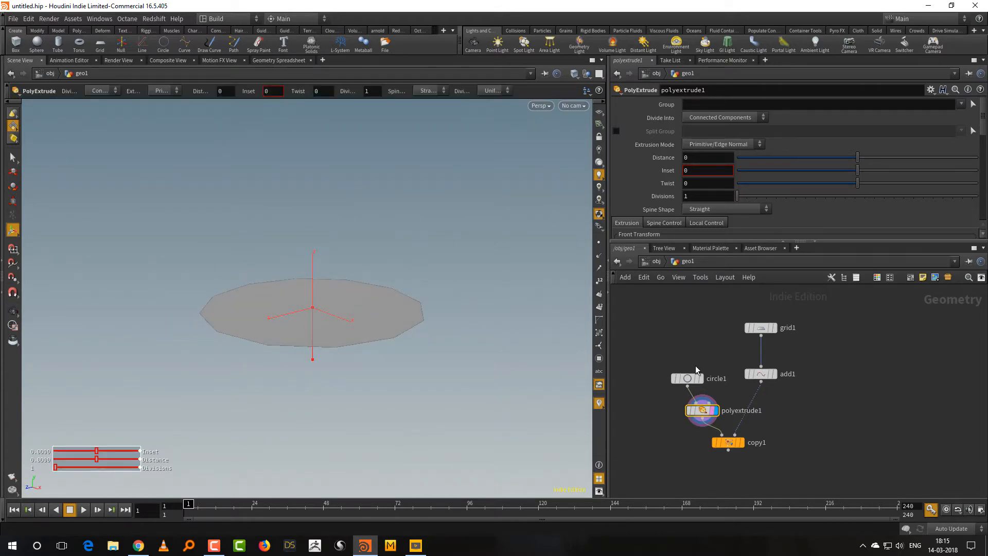
# Space the circle and PolyExtrude nodes apart, display the circle and show its normals in the viewport.
pyautogui.moveTo(700, 375); pyautogui.dragTo(695, 342)
pyautogui.moveTo(702, 413); pyautogui.dragTo(681, 412)
pyautogui.click(695, 344)
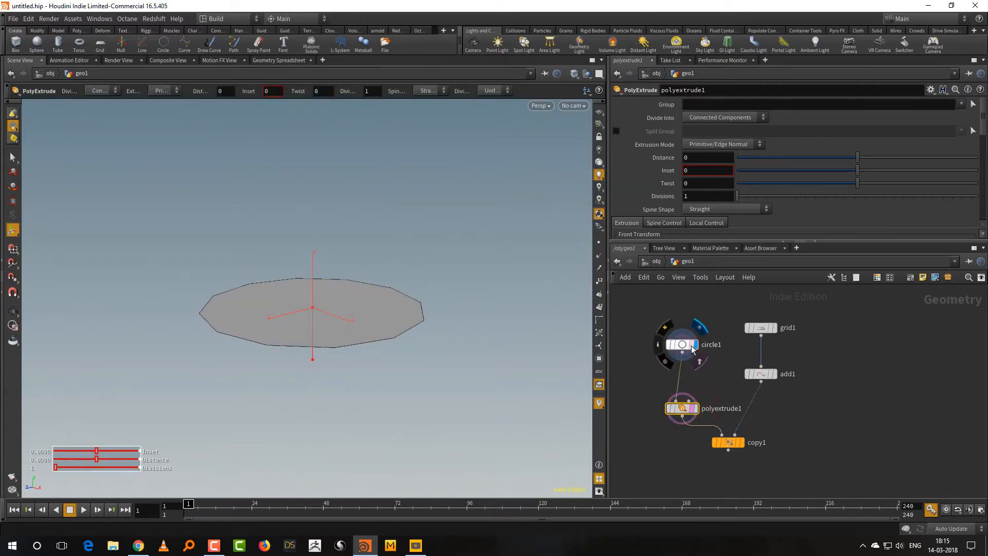
pyautogui.moveTo(492, 402)
pyautogui.mouseDown()
pyautogui.moveTo(503, 331)
pyautogui.moveTo(490, 402)
pyautogui.mouseUp()
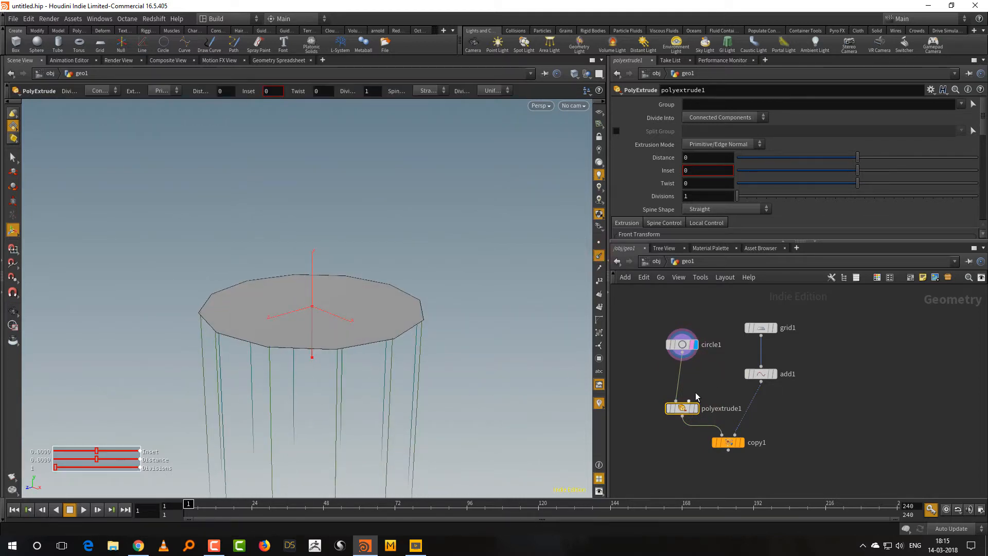
# Insert a Reverse node between the circle and PolyExtrude nodes and display it.
pyautogui.press('Tab')
pyautogui.write('re')
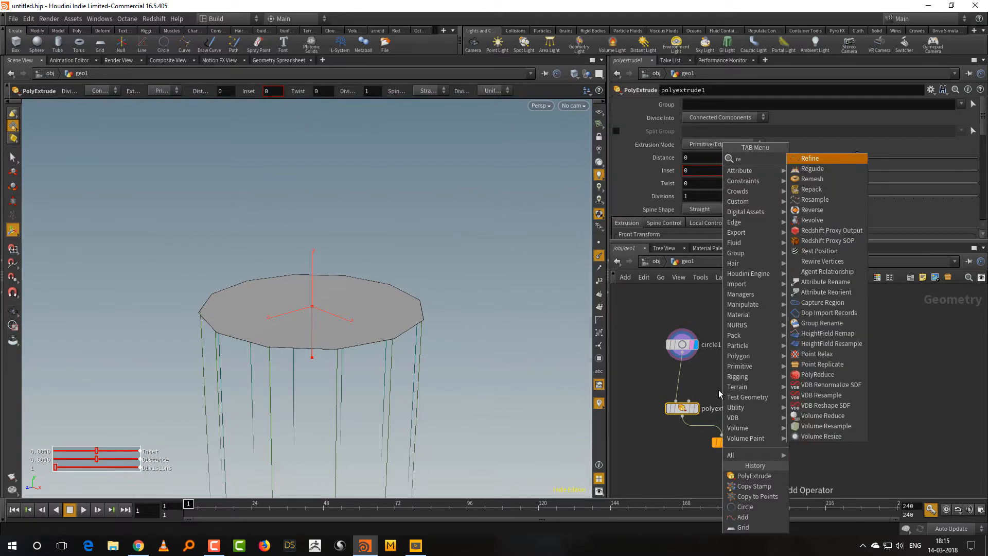
pyautogui.write('ve')
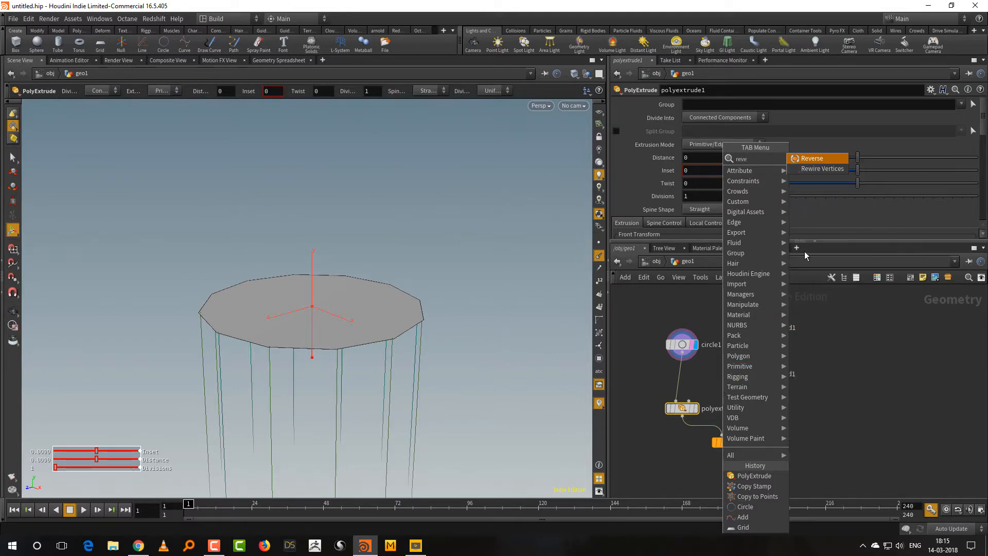
pyautogui.click(819, 159)
pyautogui.click(682, 386)
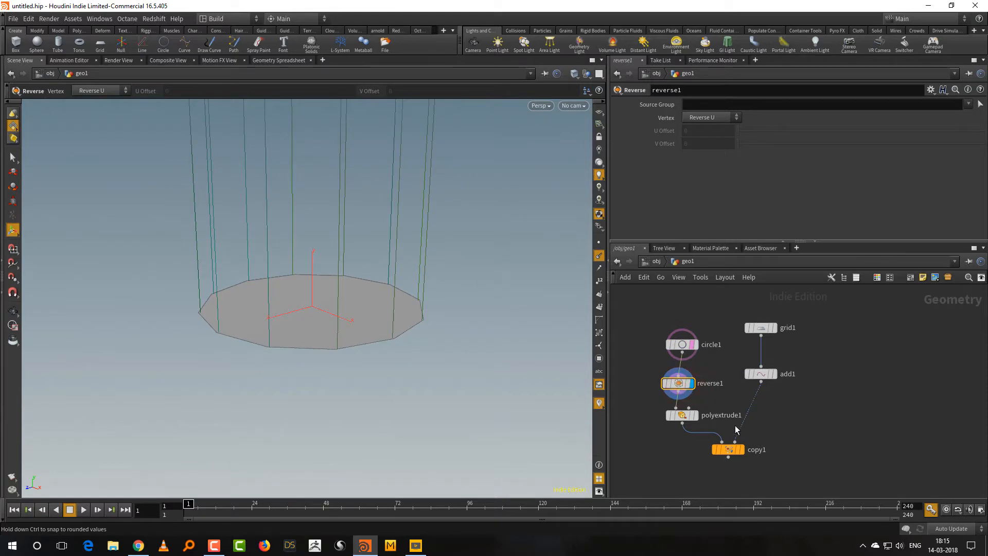
# Display the PolyExtrude node, hide the normals and extrude the circle upward by about 0.03.
pyautogui.click(695, 417)
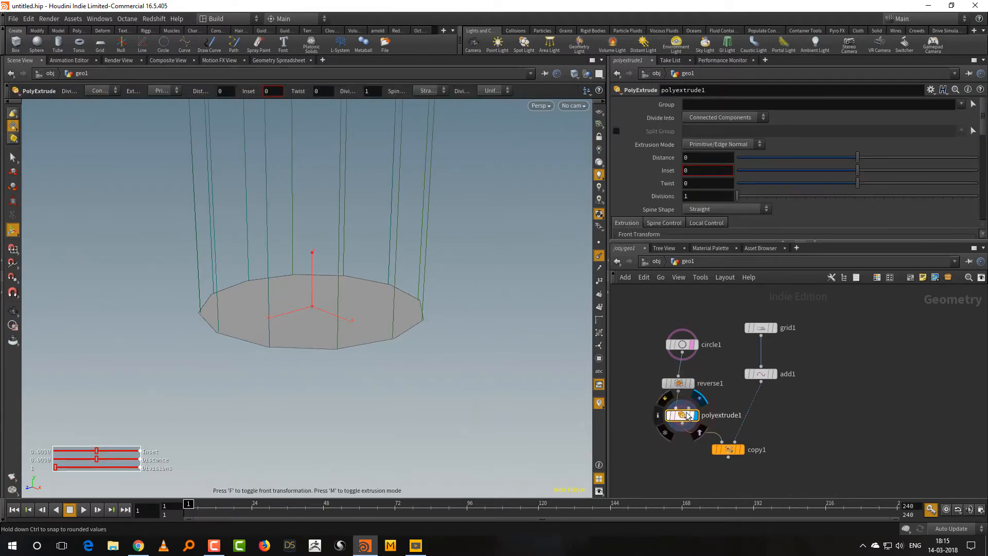
pyautogui.click(600, 255)
pyautogui.moveTo(312, 258); pyautogui.dragTo(316, 234)
pyautogui.press('Escape')
pyautogui.moveTo(412, 391); pyautogui.dragTo(375, 313)
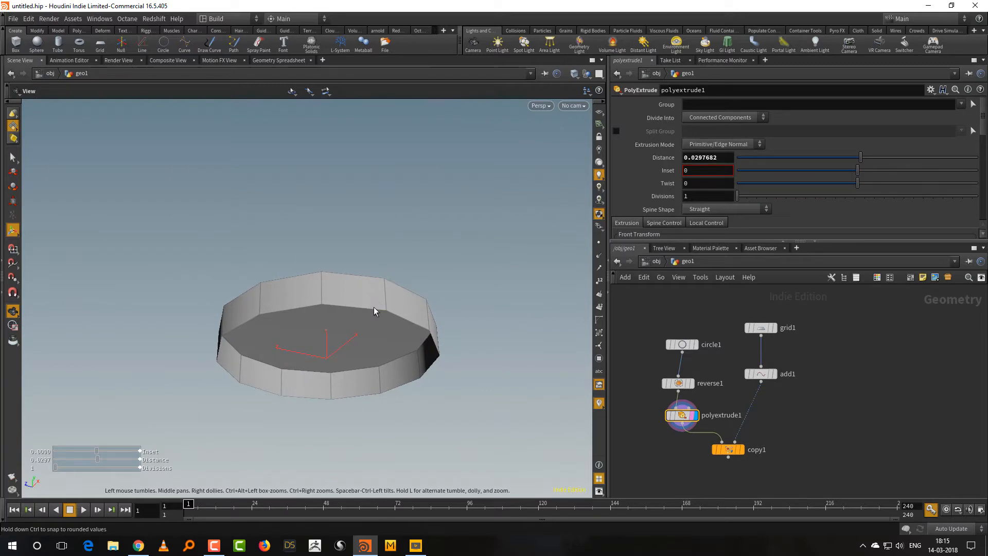
# Enable Output Back on the PolyExtrude node to close the underside of the disc.
pyautogui.press('Return')
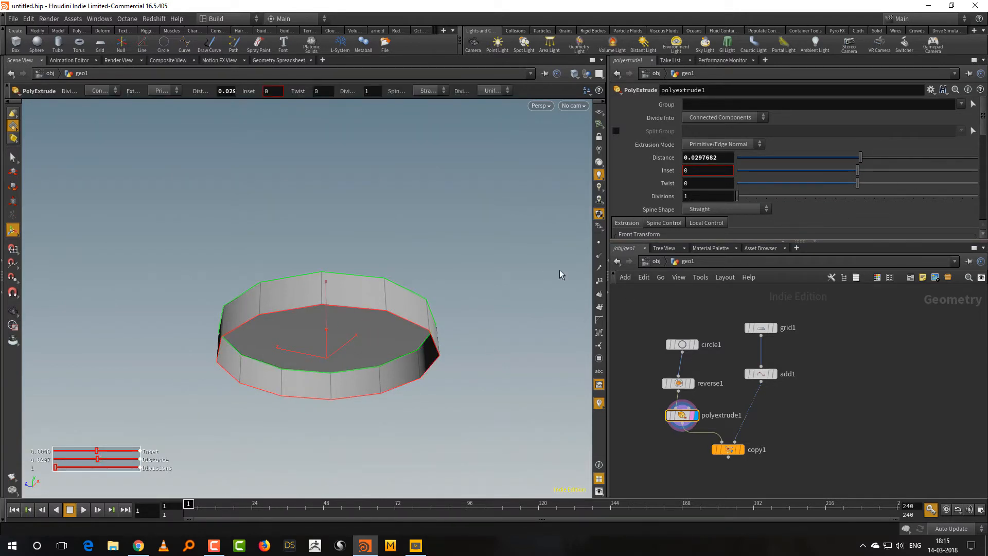
pyautogui.moveTo(982, 129); pyautogui.dragTo(986, 158)
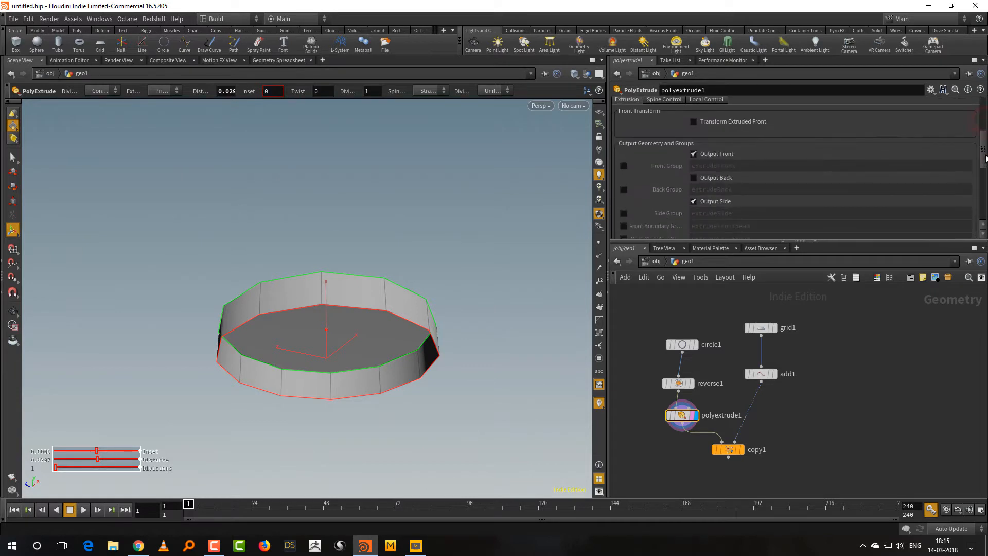
pyautogui.click(704, 179)
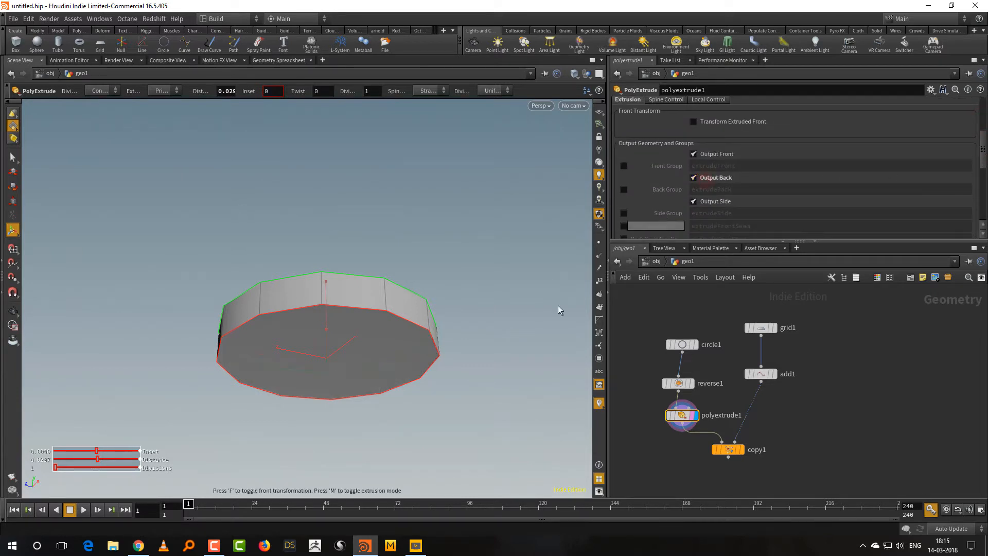
# Display the Copy Stamp node and inspect the extruded discs across the grid.
pyautogui.click(732, 456)
pyautogui.click(732, 456)
pyautogui.moveTo(425, 275); pyautogui.dragTo(435, 328)
pyautogui.moveTo(436, 328); pyautogui.dragTo(421, 353, button='right')
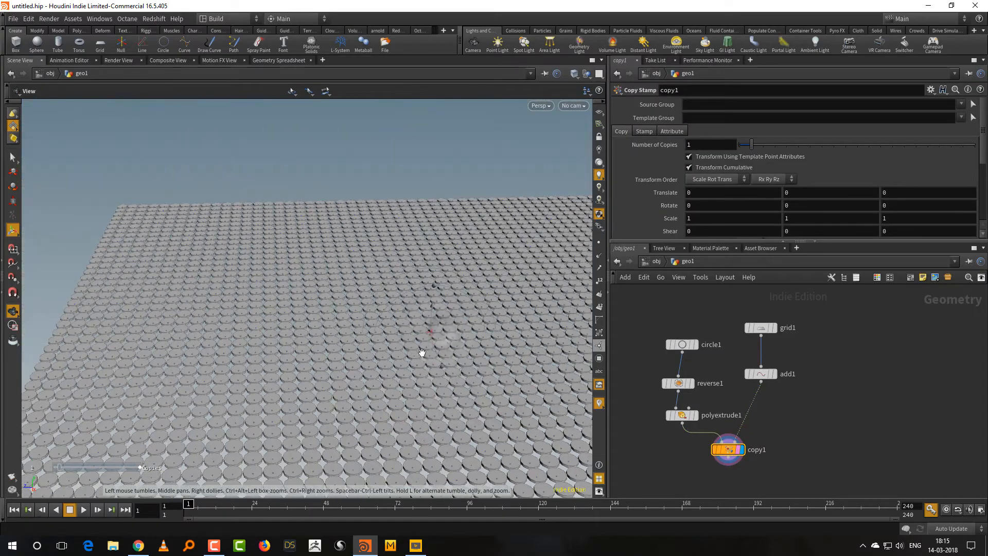
pyautogui.moveTo(422, 353); pyautogui.dragTo(436, 260)
pyautogui.press('Return')
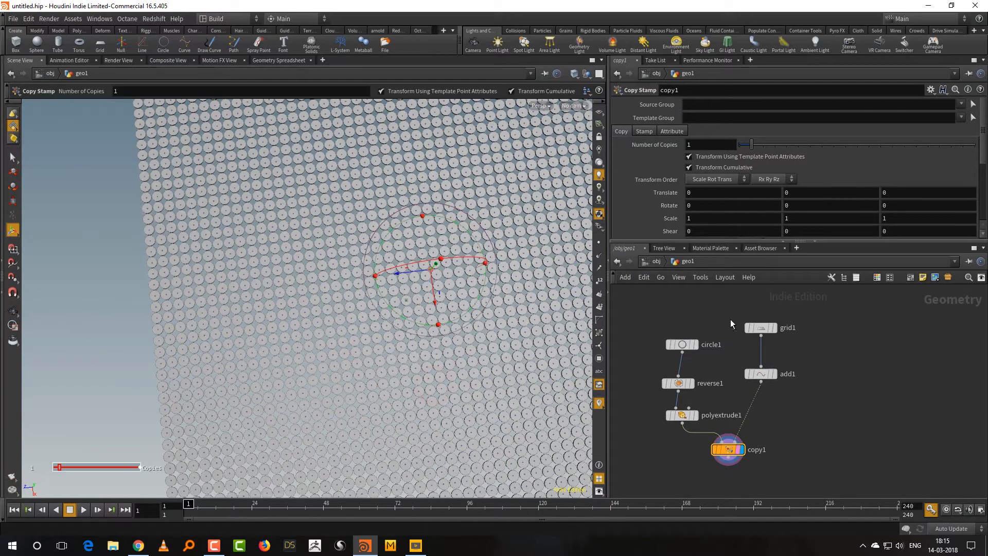
# Reduce the circle's divisions to 4 so the copied discs become square tiles.
pyautogui.click(682, 344)
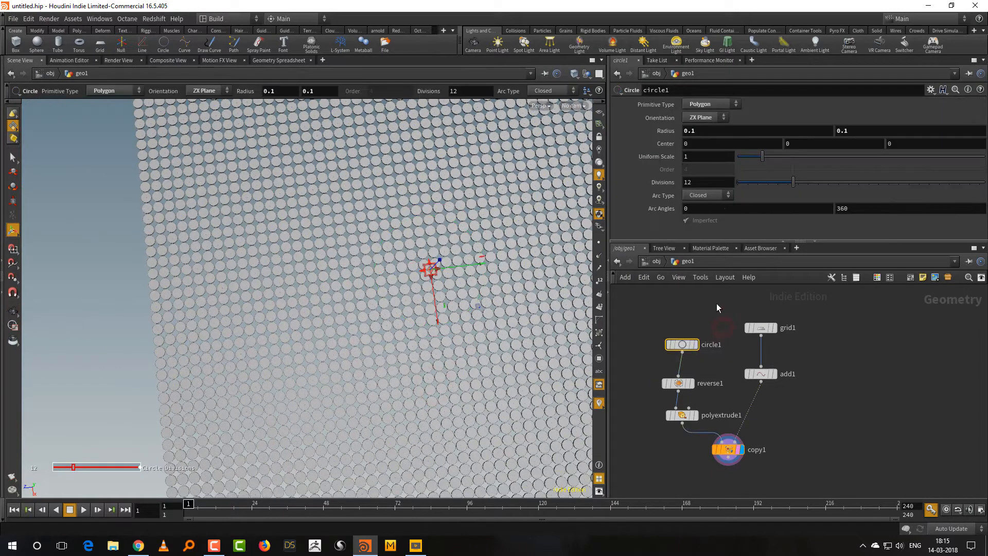
pyautogui.click(711, 248)
pyautogui.click(625, 247)
pyautogui.moveTo(794, 181); pyautogui.dragTo(754, 184)
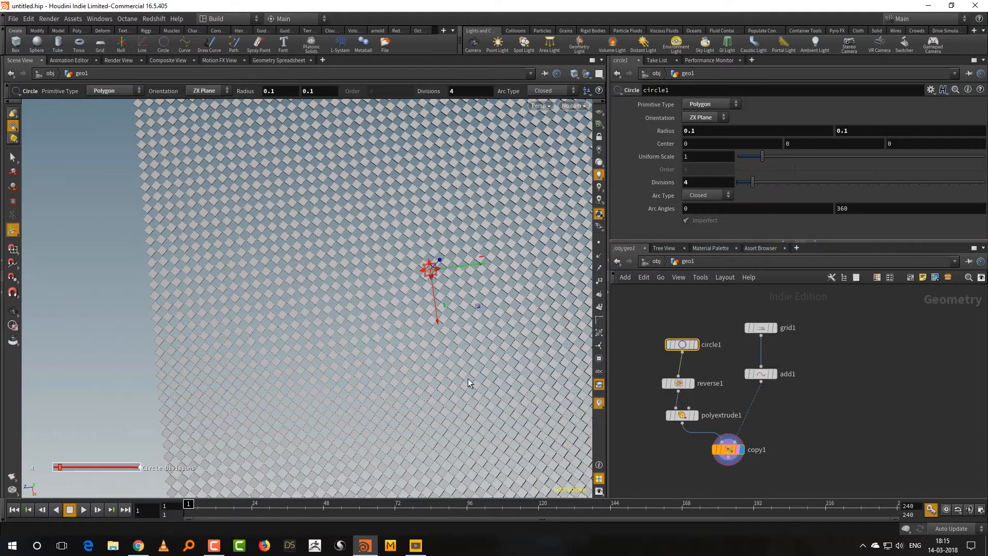
pyautogui.press('Escape')
pyautogui.moveTo(468, 378); pyautogui.dragTo(399, 403)
# Automatically lay out all nodes in the geometry network.
pyautogui.moveTo(826, 453); pyautogui.dragTo(823, 422, button='middle')
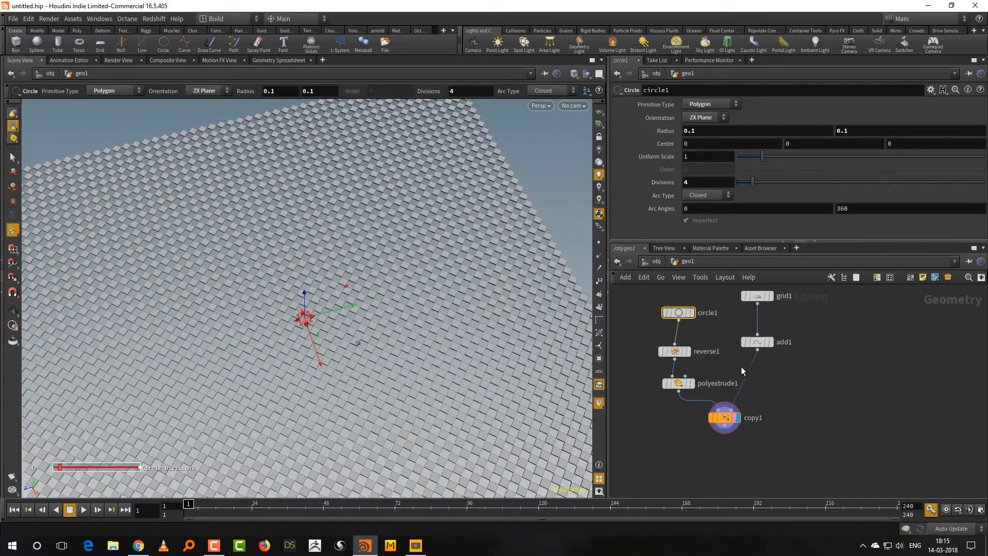
pyautogui.press('l')
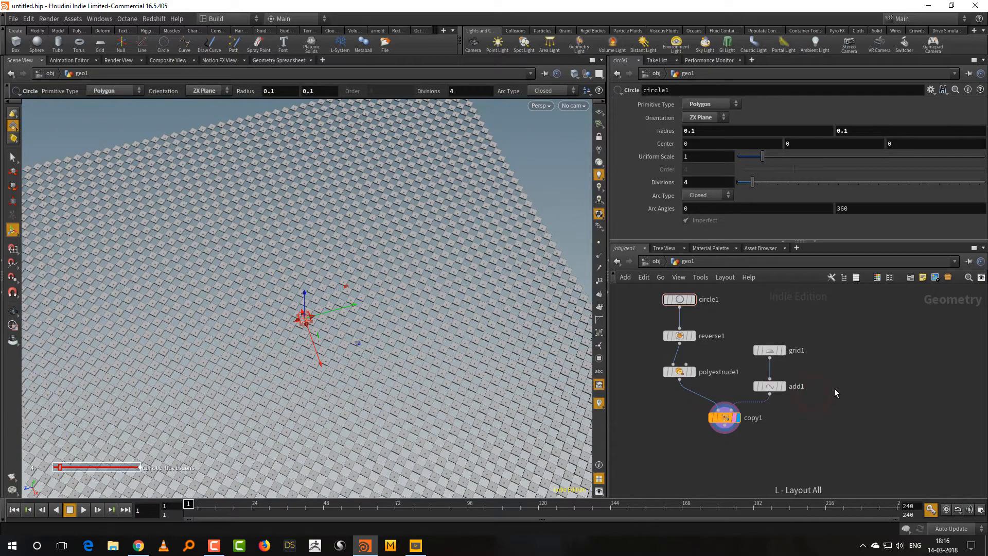
pyautogui.scroll(-3, 809, 390)
pyautogui.moveTo(805, 389); pyautogui.dragTo(776, 415)
pyautogui.click(783, 431)
pyautogui.keyDown('alt'); pyautogui.moveTo(412, 340); pyautogui.dragTo(382, 370, button='right'); pyautogui.keyUp('alt')
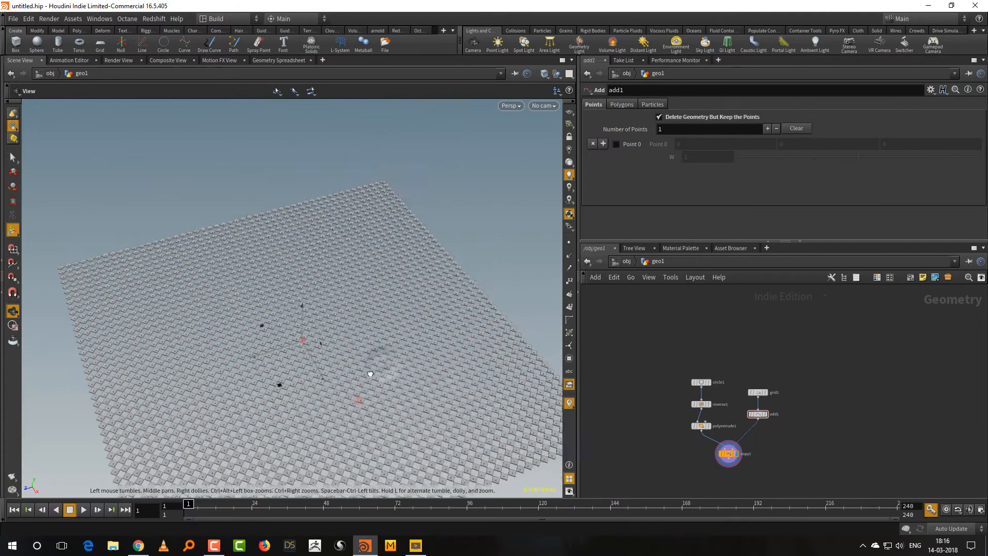
pyautogui.keyDown('alt'); pyautogui.moveTo(382, 371); pyautogui.dragTo(382, 410); pyautogui.keyUp('alt')
pyautogui.keyDown('alt'); pyautogui.moveTo(382, 410); pyautogui.dragTo(417, 349, button='right'); pyautogui.keyUp('alt')
pyautogui.keyDown('alt'); pyautogui.moveTo(371, 382); pyautogui.dragTo(402, 395); pyautogui.keyUp('alt')
pyautogui.keyDown('alt'); pyautogui.moveTo(402, 395); pyautogui.dragTo(434, 407, button='right'); pyautogui.keyUp('alt')
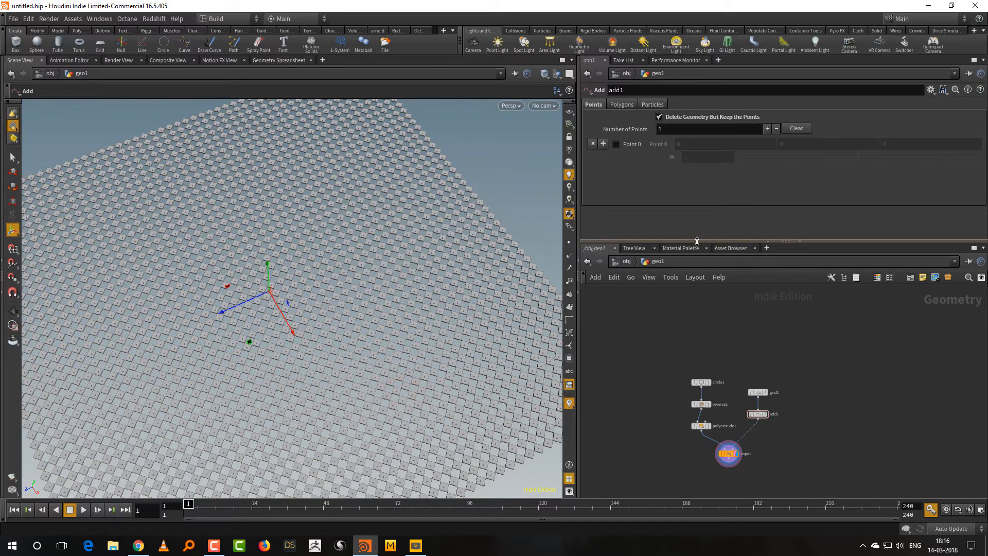
pyautogui.moveTo(697, 240); pyautogui.dragTo(696, 213)
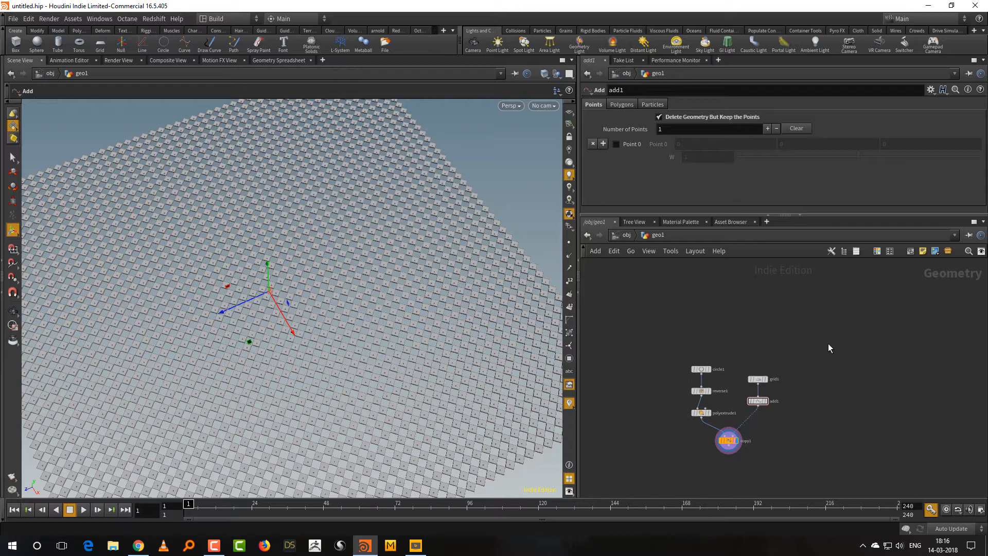
# Select the Copy Stamp node and turn off Transform Cumulative.
pyautogui.scroll(3, 751, 474)
pyautogui.moveTo(769, 406); pyautogui.dragTo(670, 464)
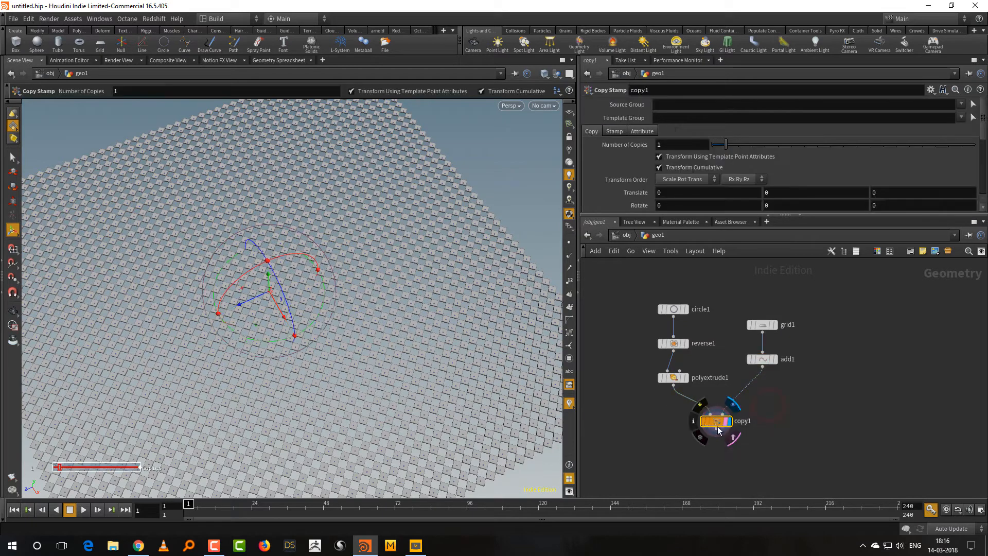
pyautogui.moveTo(721, 216); pyautogui.dragTo(731, 287)
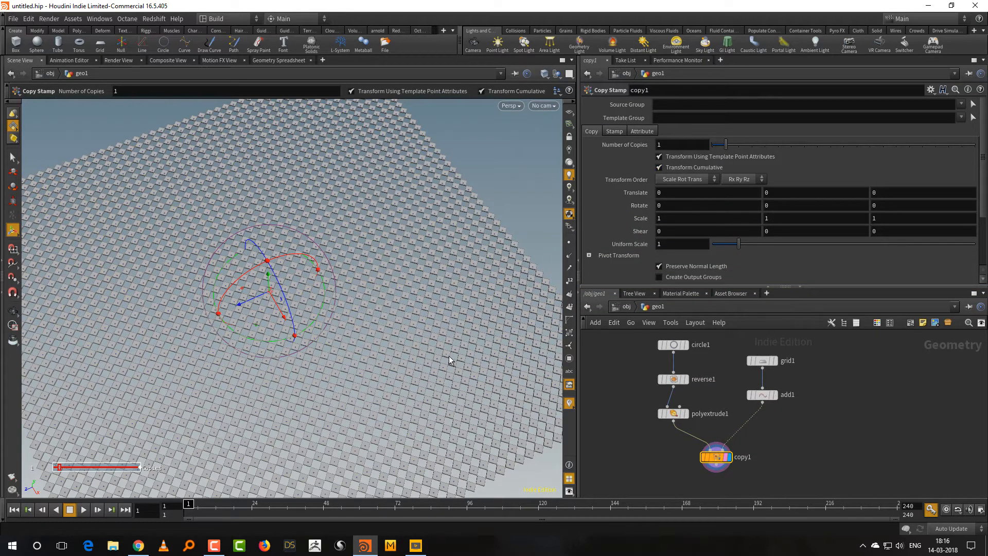
pyautogui.press('Escape')
pyautogui.moveTo(458, 381); pyautogui.dragTo(556, 276)
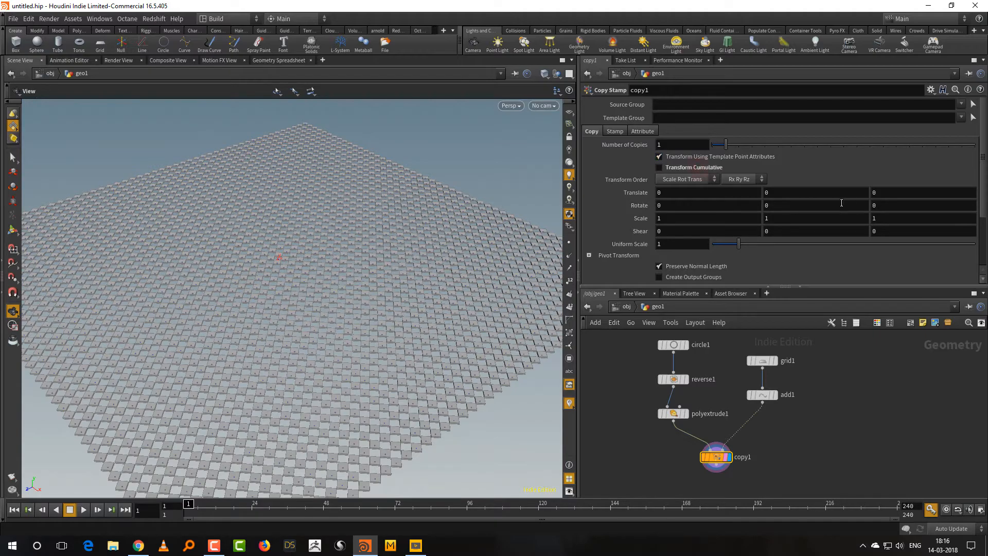
# Try a different Y scale for the copies on the Copy Stamp node, then restore it to 1.
pyautogui.moveTo(781, 217); pyautogui.dragTo(796, 200, button='middle')
pyautogui.click(780, 223)
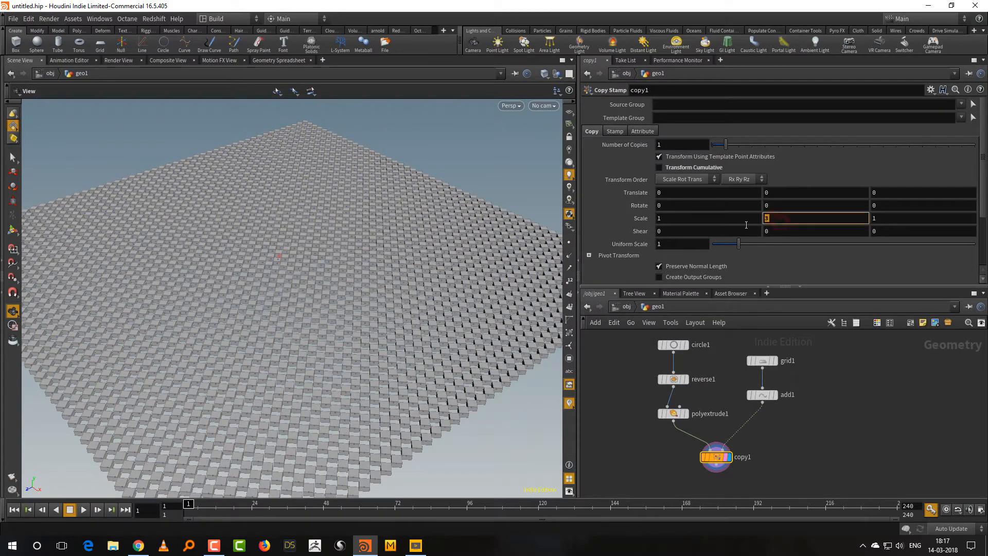
pyautogui.write('1')
pyautogui.press('Return')
pyautogui.moveTo(415, 322)
pyautogui.mouseDown()
pyautogui.moveTo(392, 335)
pyautogui.moveTo(409, 345)
pyautogui.moveTo(383, 386)
pyautogui.moveTo(428, 327)
pyautogui.mouseUp()
pyautogui.moveTo(428, 326); pyautogui.dragTo(358, 366, button='right')
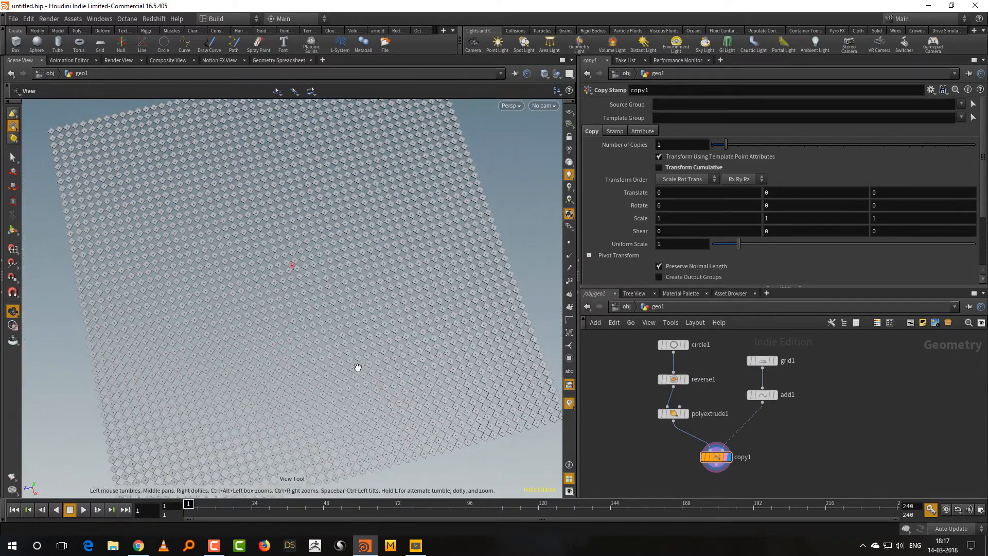
pyautogui.moveTo(357, 366); pyautogui.dragTo(316, 329)
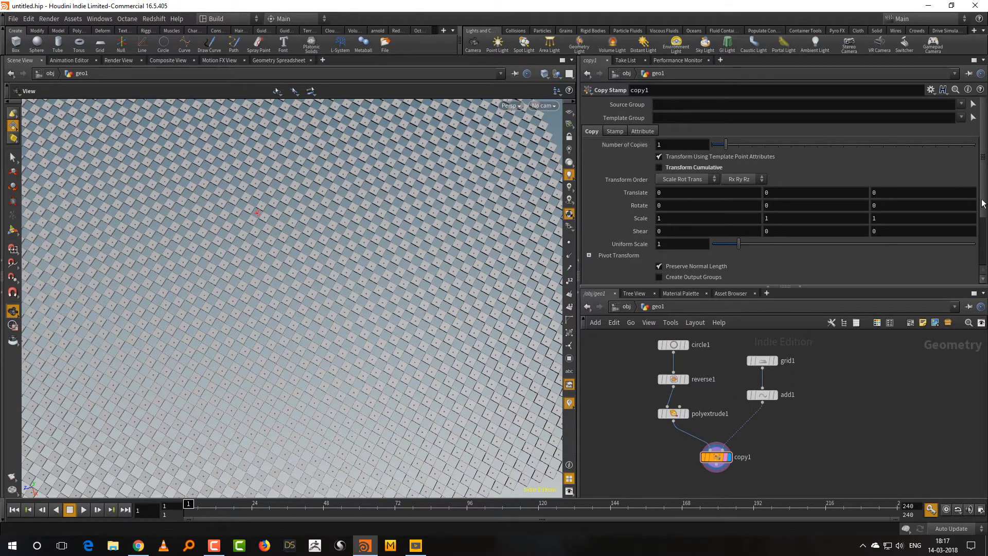
pyautogui.moveTo(984, 200); pyautogui.dragTo(986, 169)
# Add a Null node below the Copy Stamp node, wired to its output, and display it.
pyautogui.moveTo(732, 480); pyautogui.dragTo(727, 443, button='middle')
pyautogui.press('Tab')
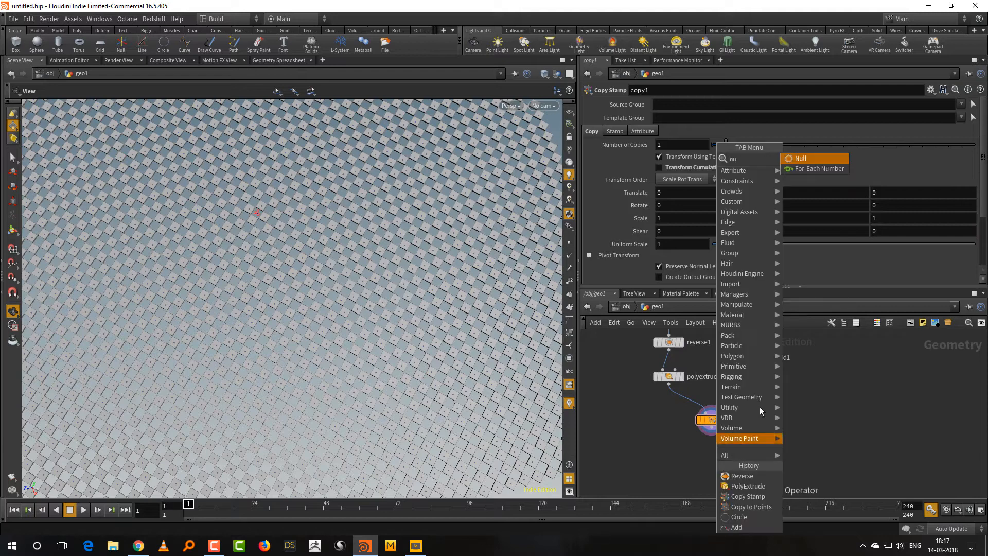
pyautogui.click(802, 156)
pyautogui.click(715, 473)
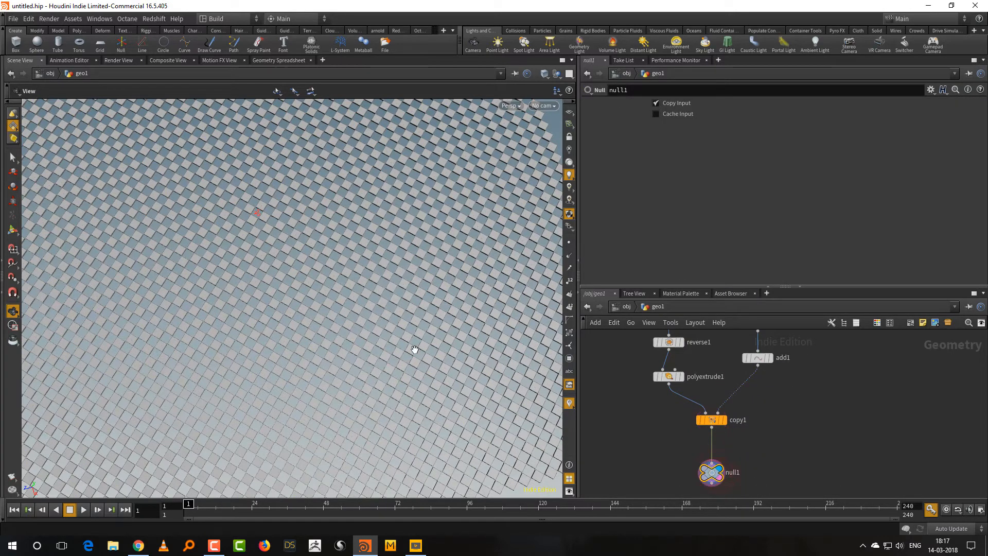
pyautogui.scroll(-10, 412, 350)
pyautogui.moveTo(411, 356); pyautogui.dragTo(403, 351)
pyautogui.moveTo(401, 352); pyautogui.dragTo(400, 391, button='middle')
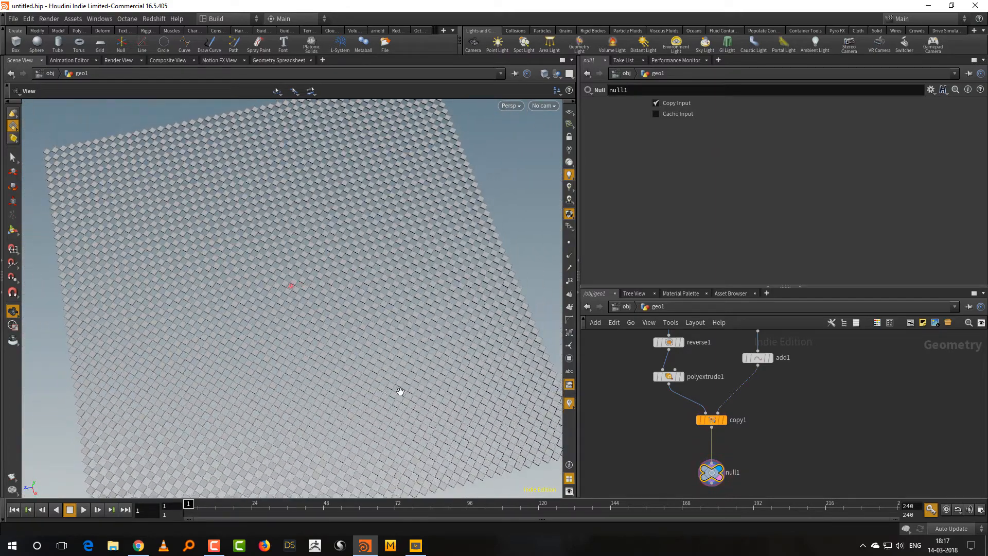
# Move the circle branch and the grid branch further apart above the Copy Stamp node.
pyautogui.moveTo(795, 408); pyautogui.dragTo(780, 484, button='middle')
pyautogui.moveTo(733, 286); pyautogui.dragTo(733, 208)
pyautogui.moveTo(795, 313); pyautogui.dragTo(770, 386)
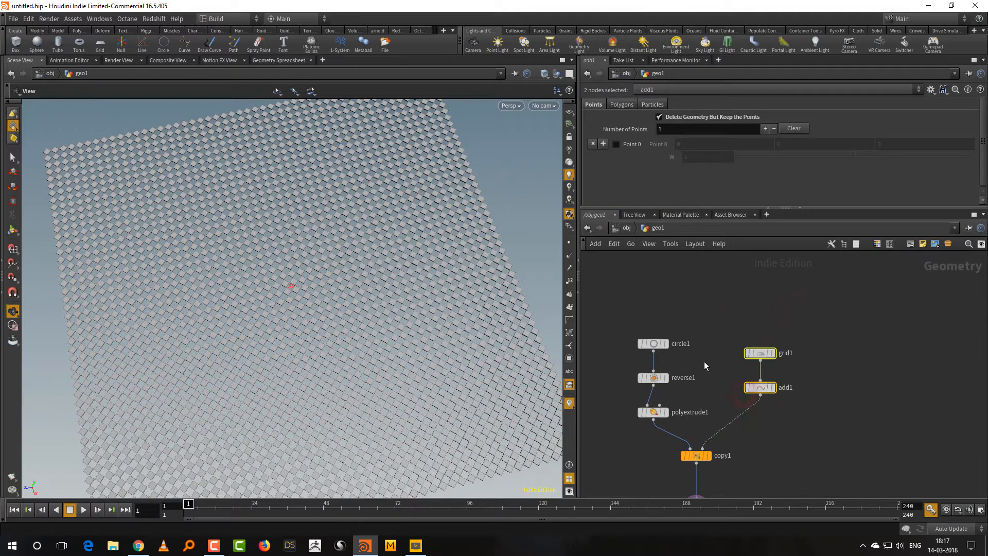
pyautogui.moveTo(709, 303); pyautogui.dragTo(627, 415)
pyautogui.click(704, 353)
pyautogui.moveTo(713, 325); pyautogui.dragTo(771, 380)
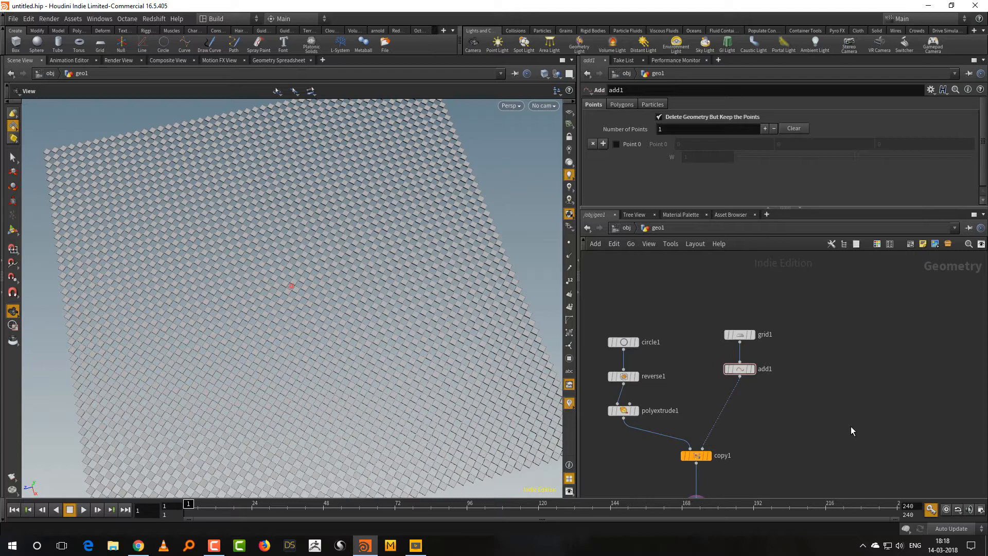
# Insert an Attribute Wrangle between the Add and Copy Stamp nodes, align it under the Add node and display it.
pyautogui.moveTo(784, 421); pyautogui.dragTo(767, 417, button='middle')
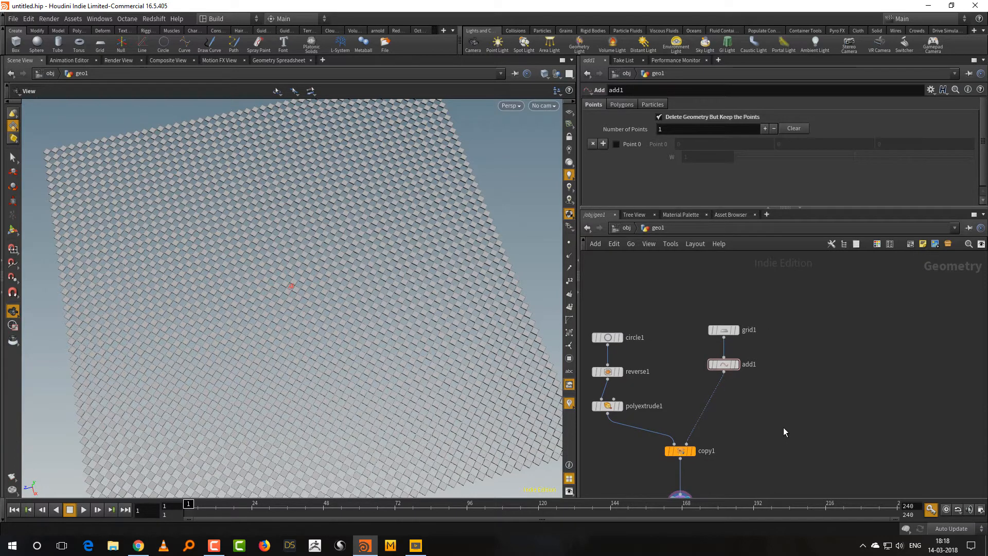
pyautogui.press('Tab')
pyautogui.write('wr')
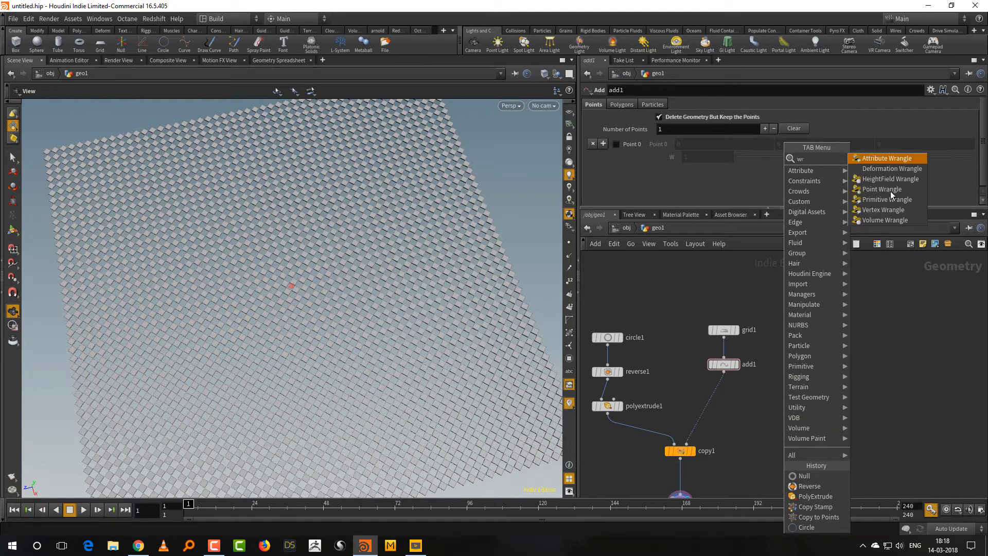
pyautogui.press('Return')
pyautogui.click(711, 398)
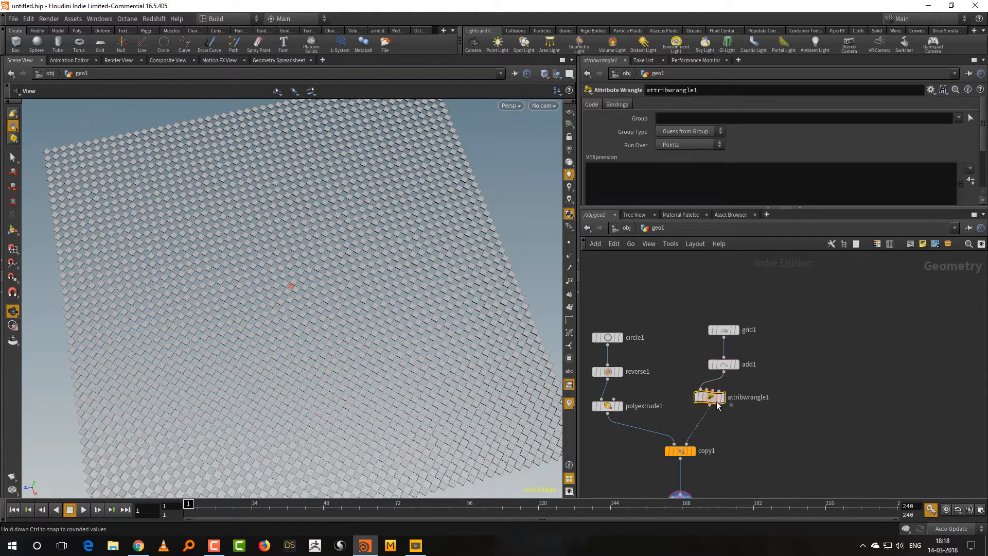
pyautogui.moveTo(713, 399); pyautogui.dragTo(726, 402)
pyautogui.click(737, 401)
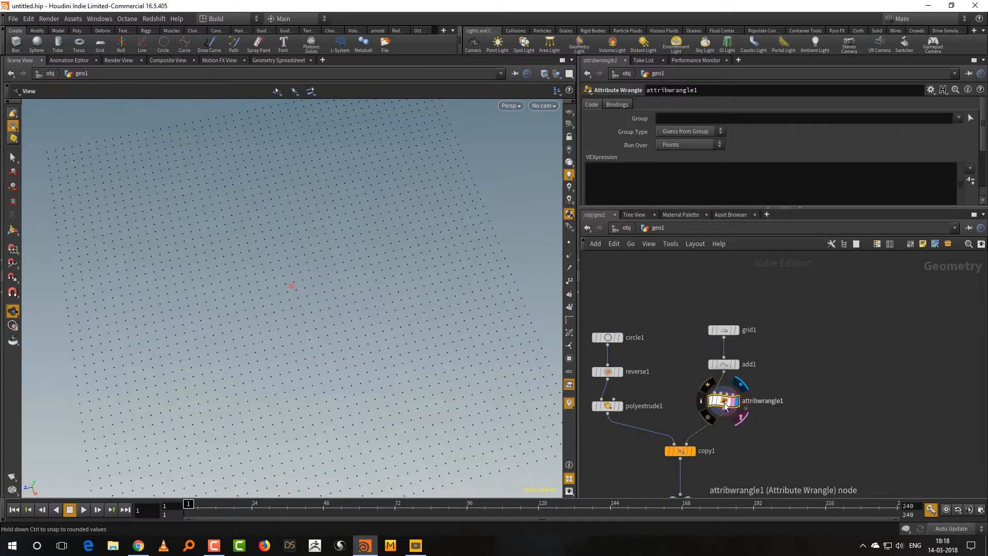
# Enter the VEX expression "f@a = 0;" in the Attribute Wrangle to create a float point attribute named a.
pyautogui.moveTo(744, 208); pyautogui.dragTo(743, 294)
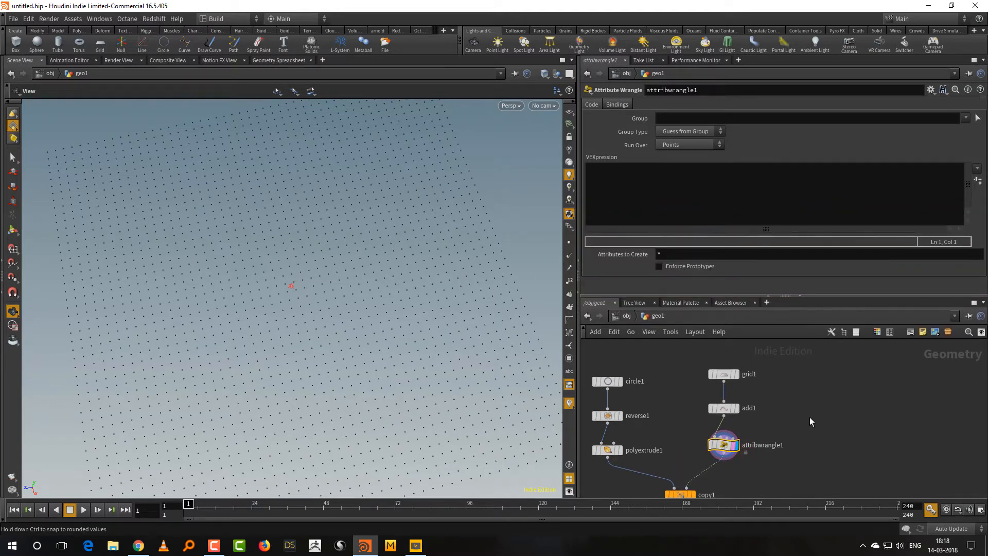
pyautogui.click(613, 168)
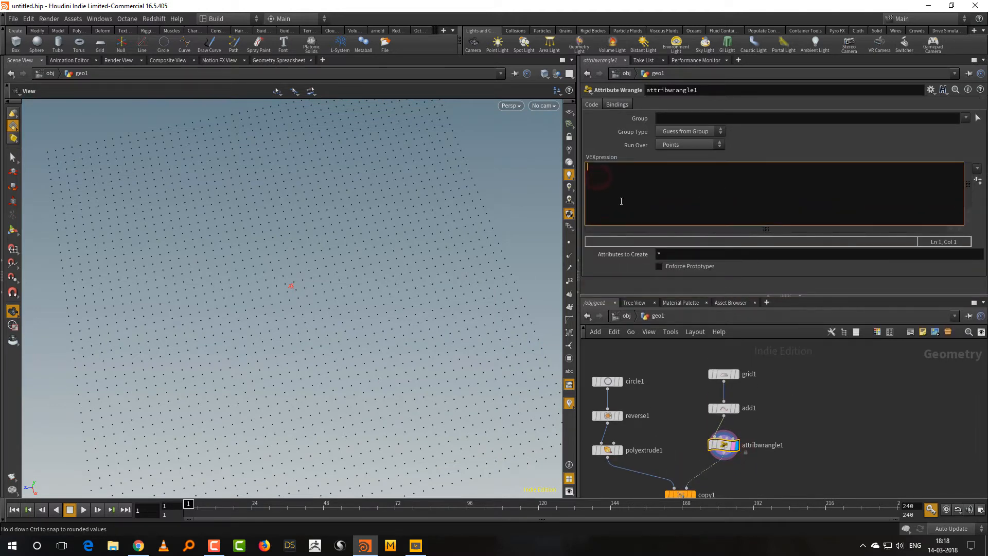
pyautogui.write('f')
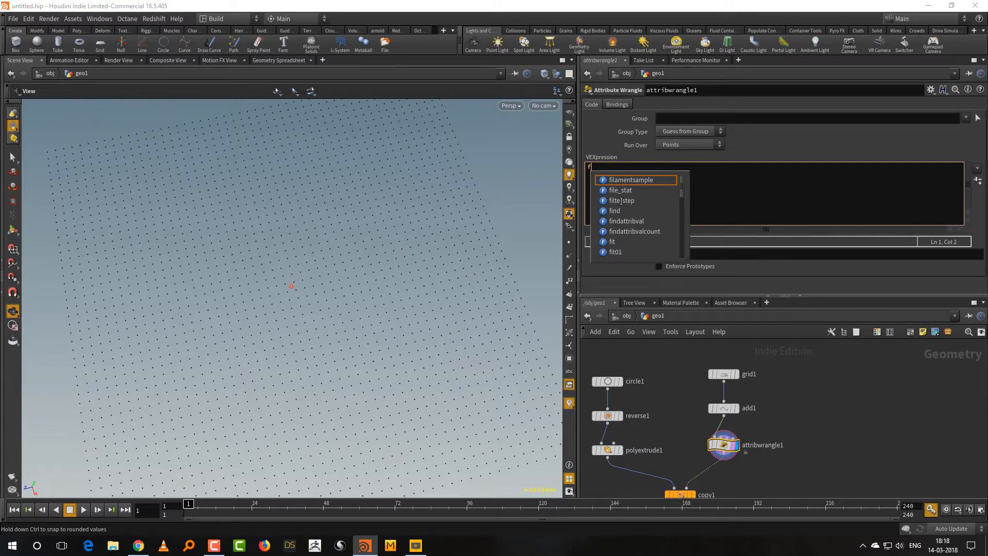
pyautogui.write('@')
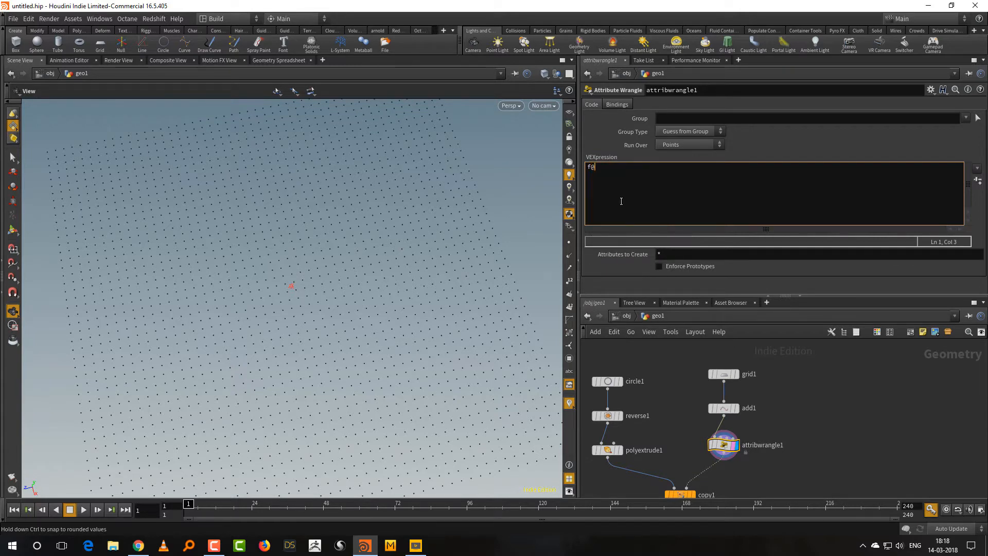
pyautogui.write('a')
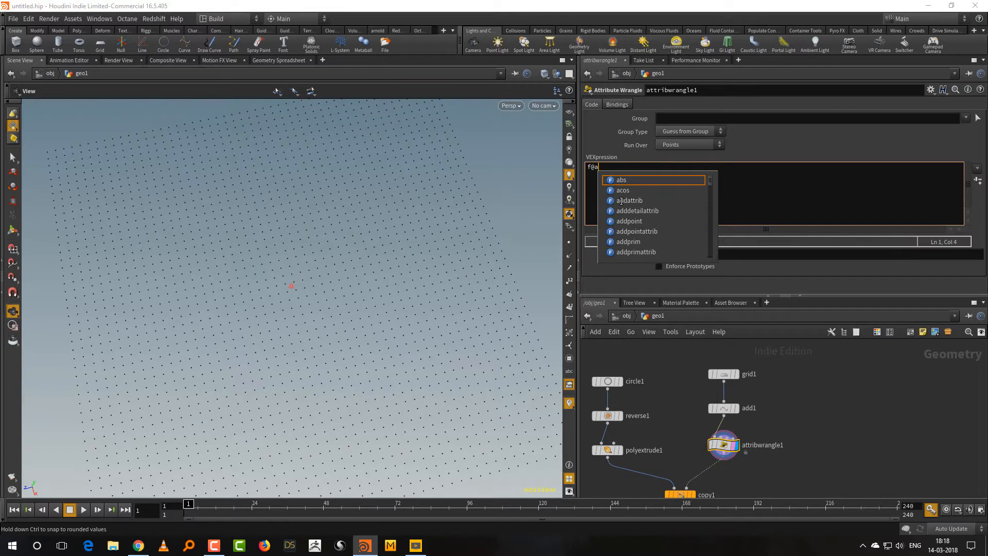
pyautogui.write(' =')
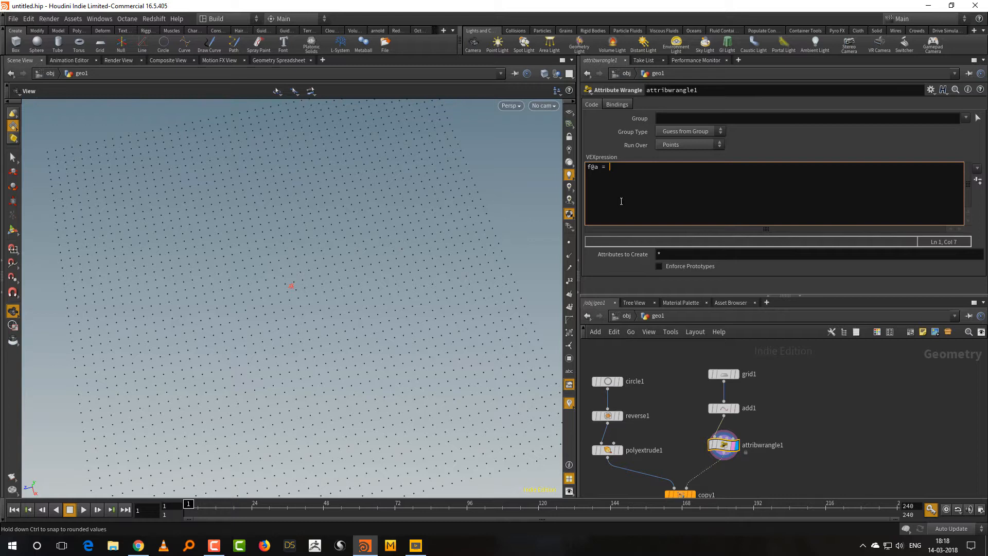
pyautogui.write('0;')
pyautogui.click(819, 402)
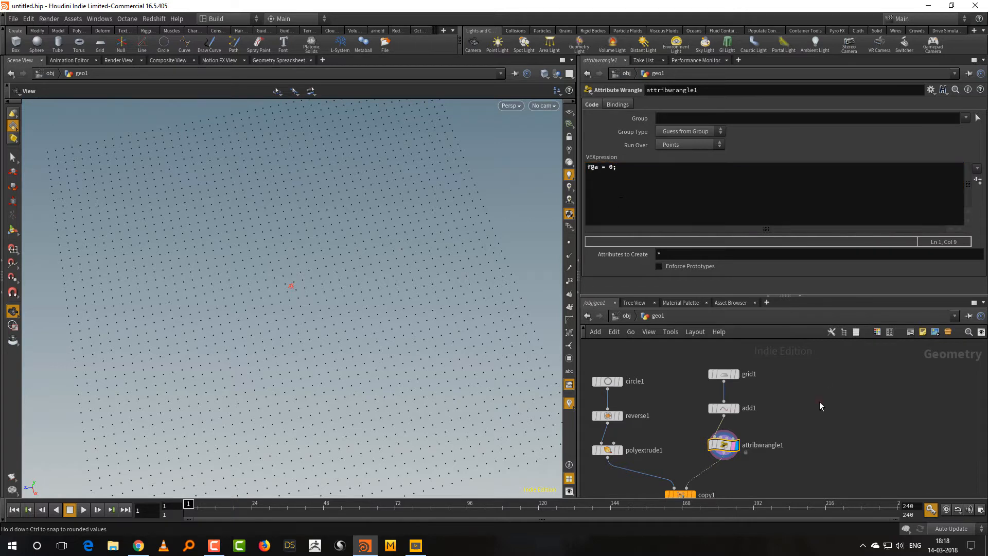
# Check the wrangle's a attribute in a temporary Geometry Spreadsheet below the viewport, then close that pane.
pyautogui.moveTo(799, 404); pyautogui.dragTo(811, 333, button='middle')
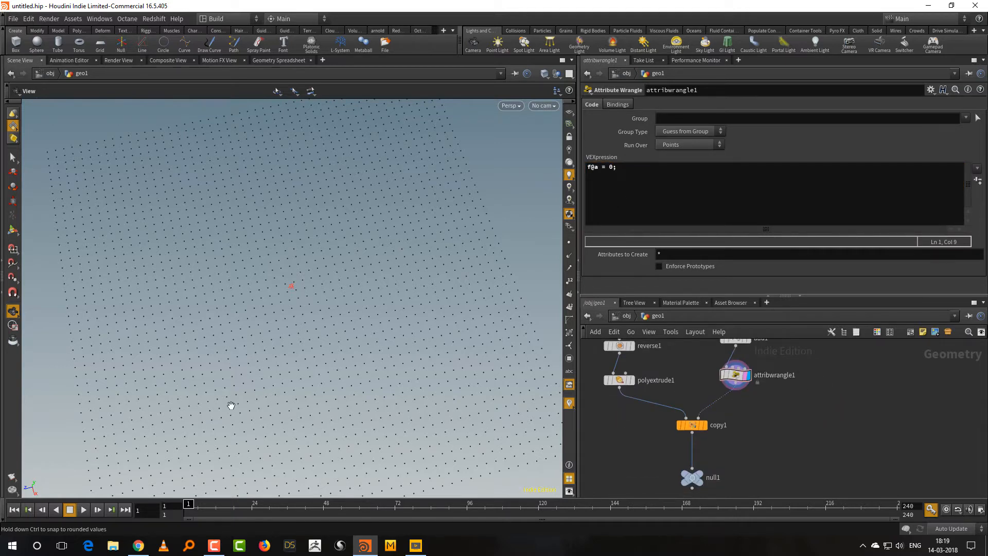
pyautogui.moveTo(234, 404); pyautogui.dragTo(240, 390)
pyautogui.hotkey('alt', ']')
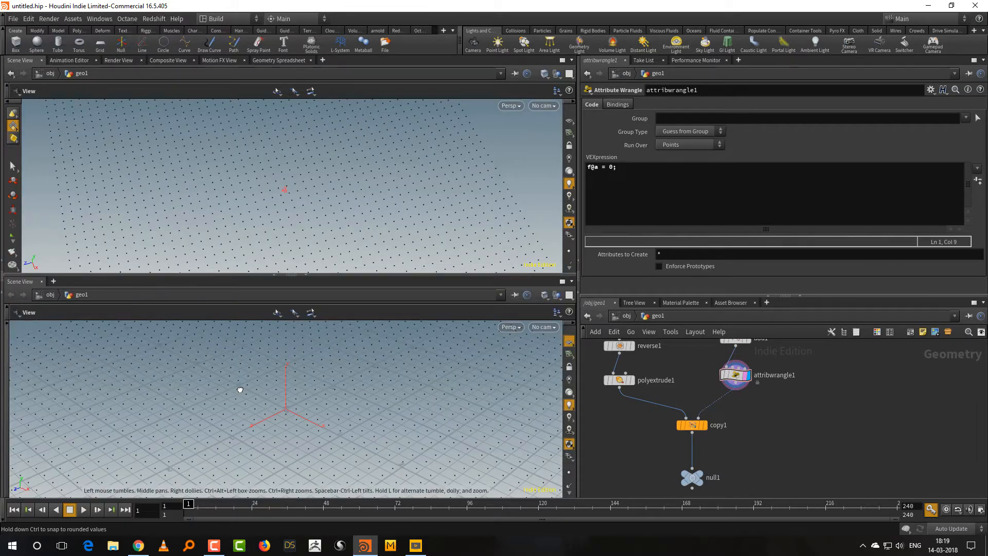
pyautogui.click(23, 279)
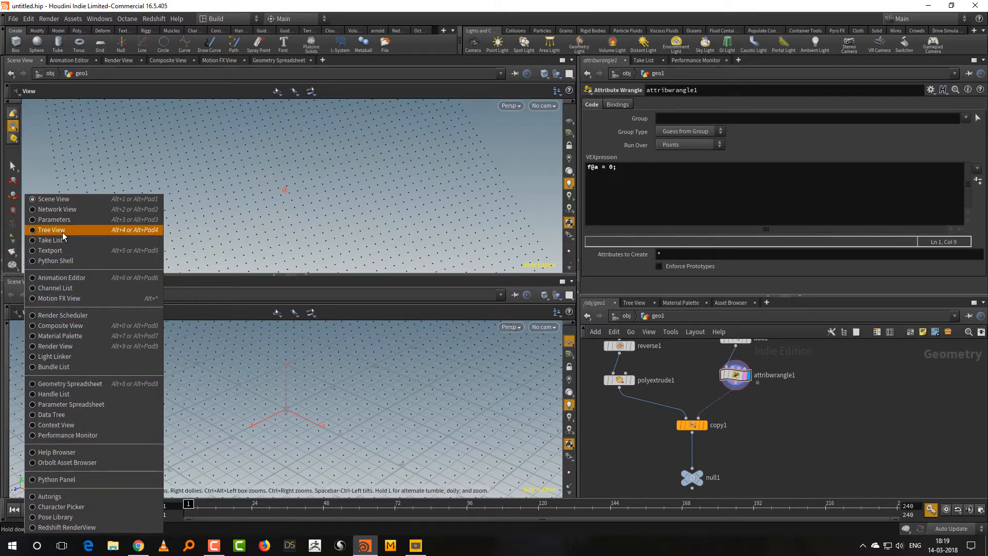
pyautogui.click(76, 385)
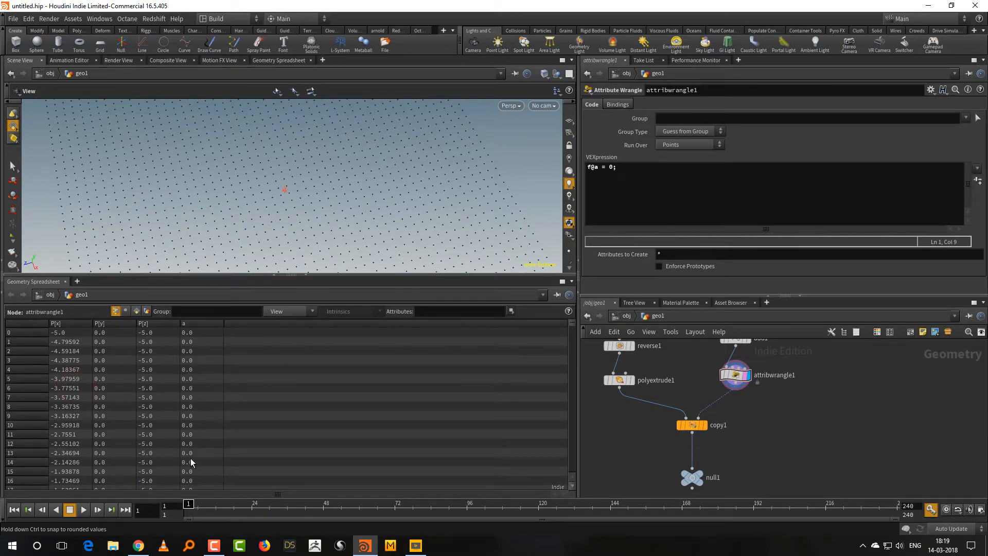
pyautogui.scroll(-5, 190, 462)
pyautogui.scroll(5, 190, 462)
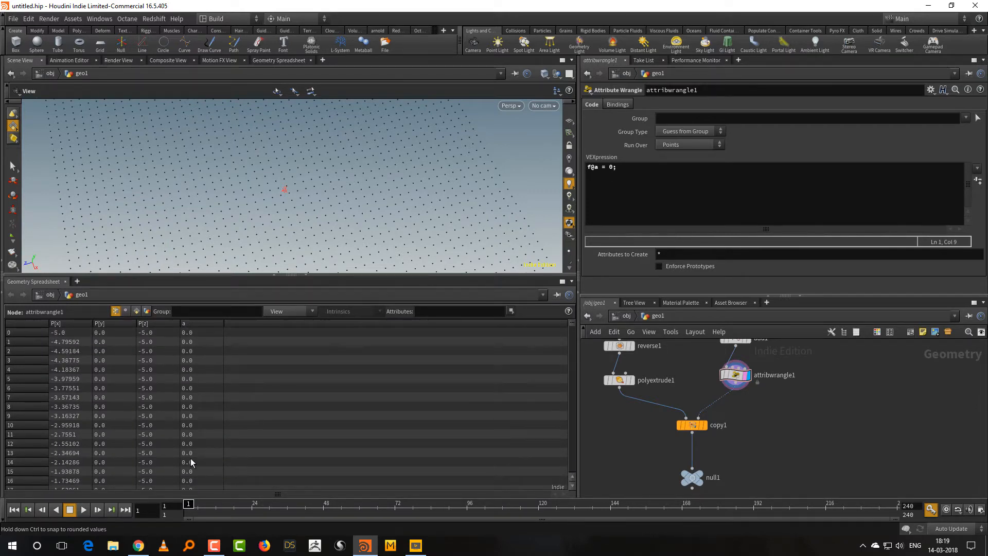
pyautogui.click(307, 275)
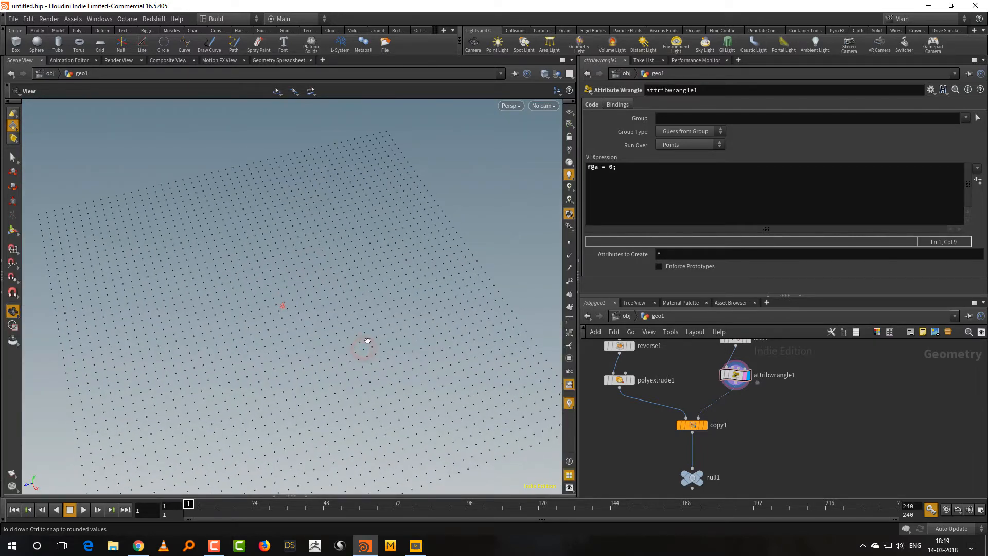
pyautogui.moveTo(368, 341); pyautogui.dragTo(362, 294, button='middle')
pyautogui.moveTo(686, 295); pyautogui.dragTo(686, 230)
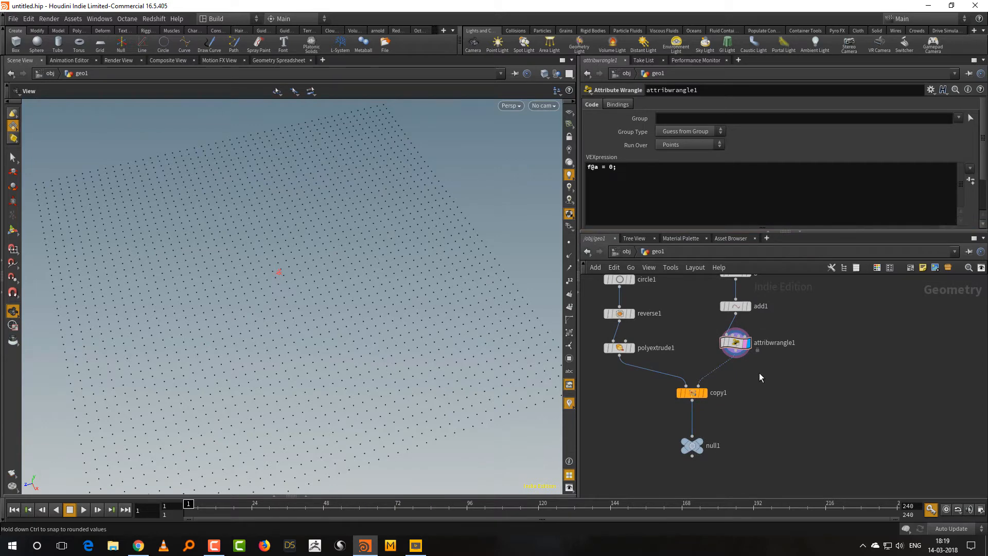
# Add a Font node beside the Attribute Wrangle and display its text in the viewport.
pyautogui.moveTo(856, 286); pyautogui.dragTo(808, 329, button='middle')
pyautogui.press('Tab')
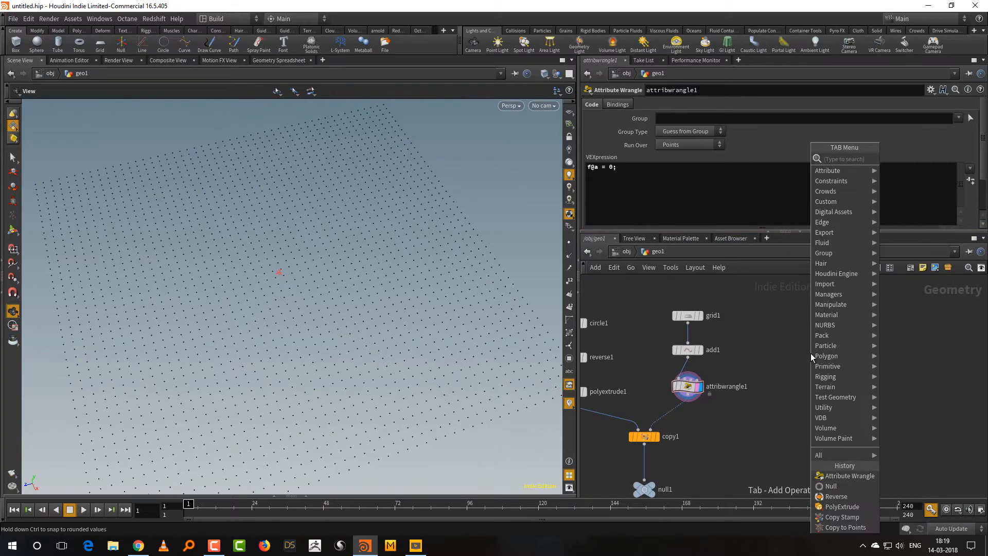
pyautogui.write('font')
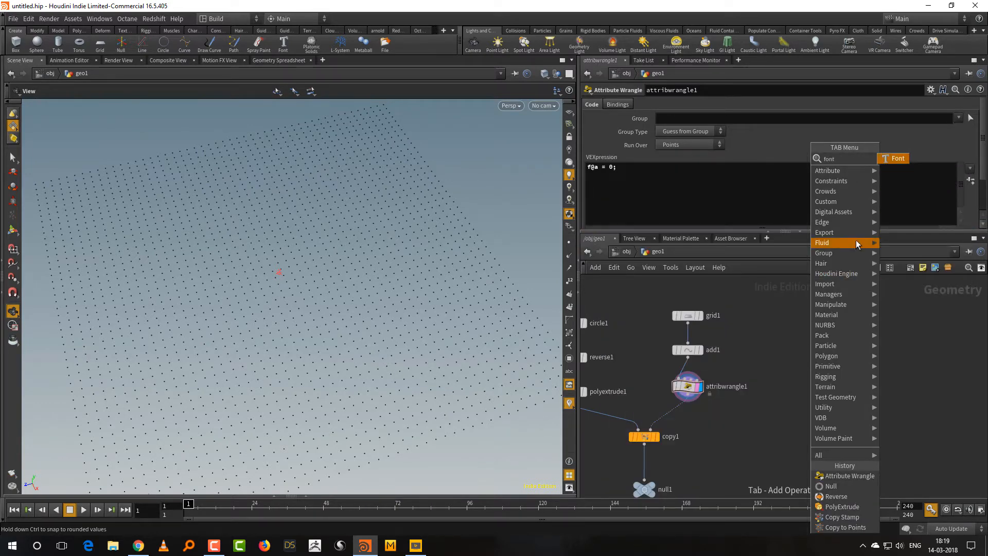
pyautogui.click(896, 158)
pyautogui.click(814, 356)
pyautogui.scroll(2, 843, 359)
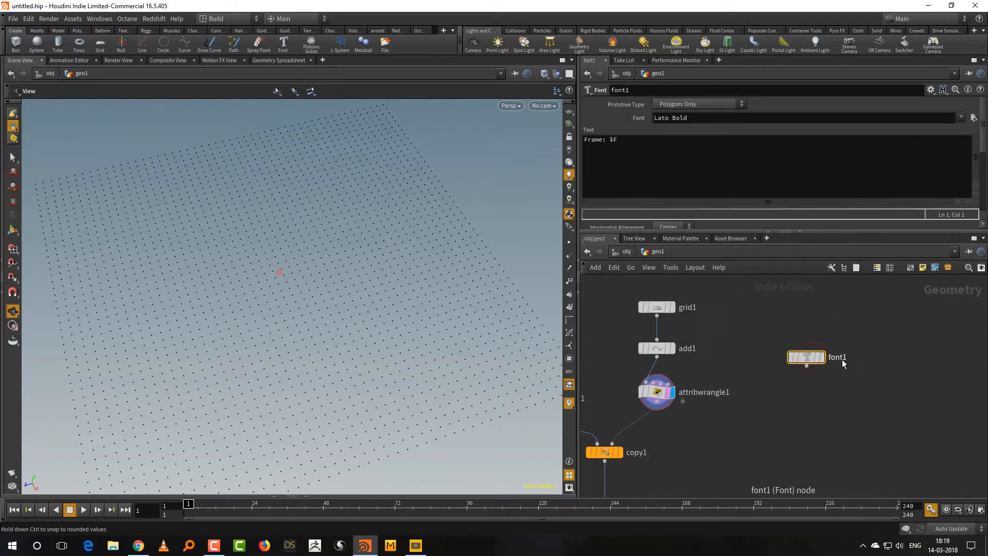
pyautogui.click(823, 334)
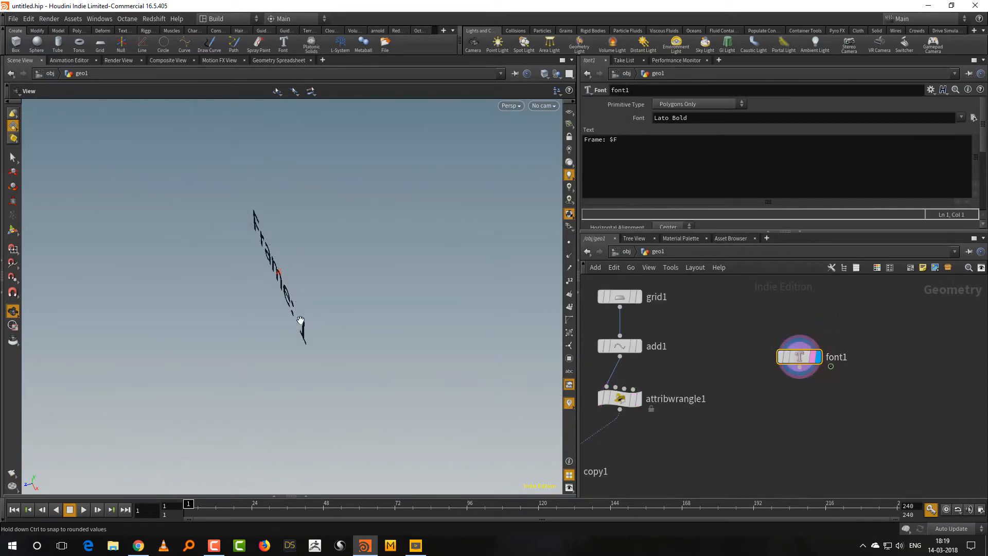
pyautogui.moveTo(298, 319); pyautogui.dragTo(352, 295)
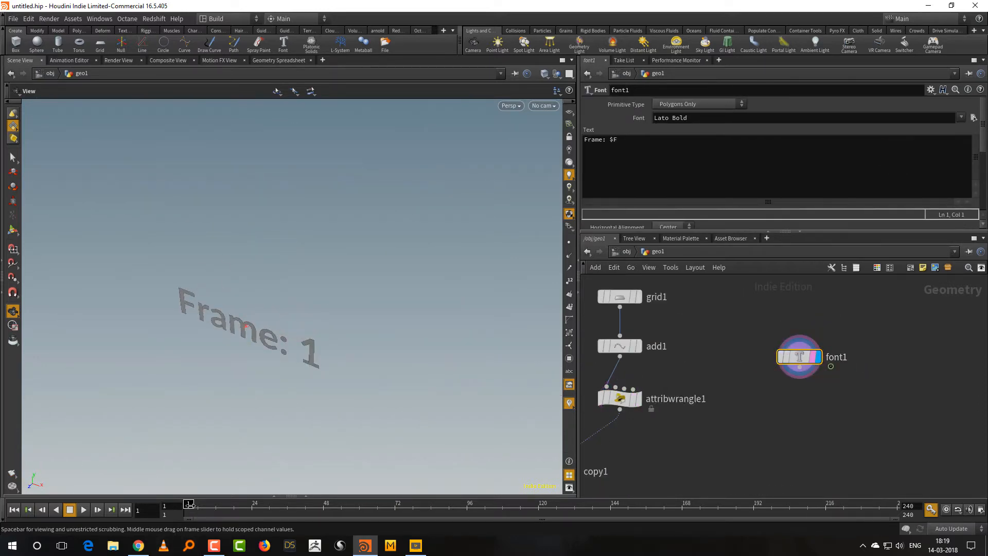
# Reduce the Font node's text to the variable $F and scrub the timeline to test it.
pyautogui.moveTo(204, 513)
pyautogui.mouseDown()
pyautogui.moveTo(467, 512)
pyautogui.moveTo(187, 511)
pyautogui.moveTo(481, 511)
pyautogui.moveTo(186, 511)
pyautogui.mouseUp()
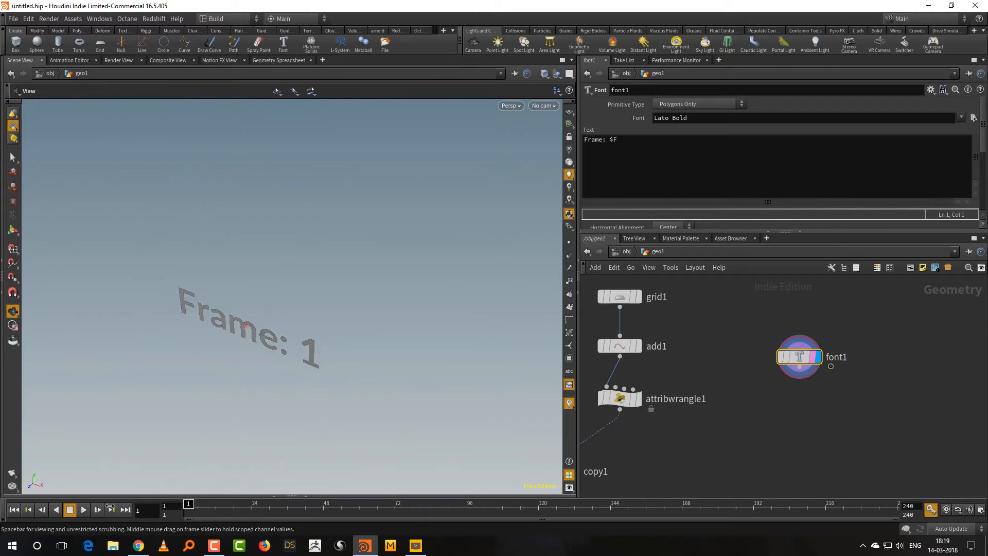
pyautogui.click(612, 141)
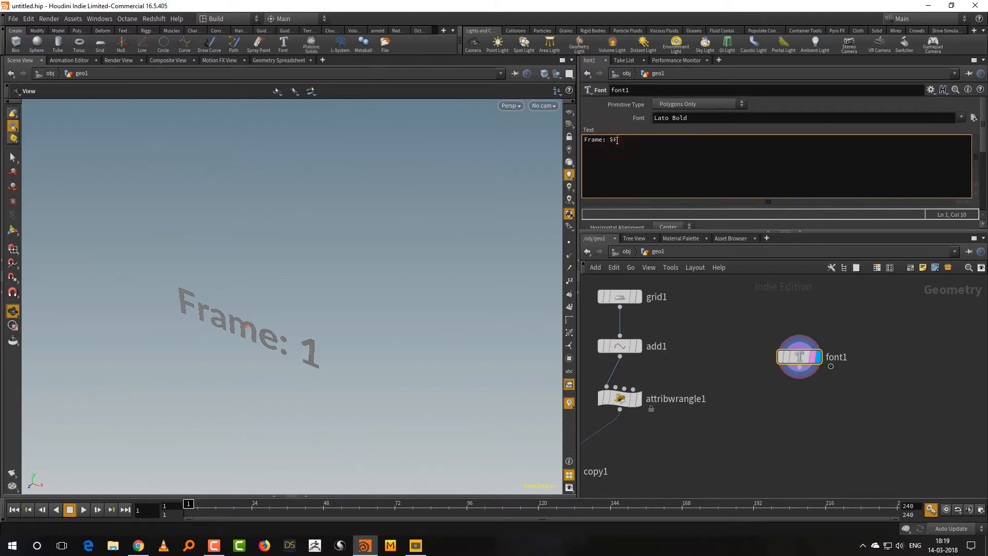
pyautogui.moveTo(620, 140); pyautogui.dragTo(613, 141)
pyautogui.click(622, 143)
pyautogui.moveTo(611, 140); pyautogui.dragTo(526, 148)
pyautogui.press('BackSpace')
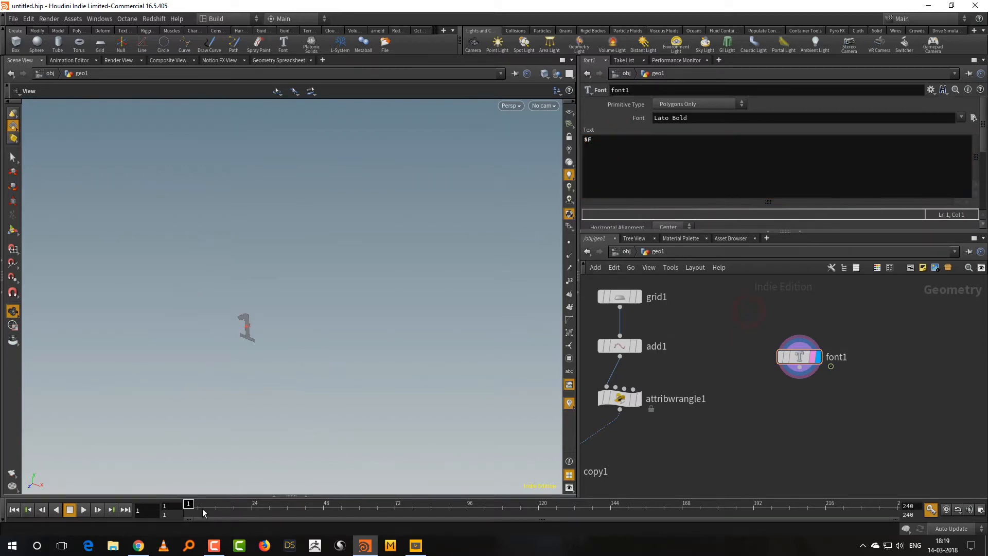
pyautogui.moveTo(202, 508); pyautogui.dragTo(465, 506)
pyautogui.hotkey('ctrl', 'Up')
# Change the Font node's text to the time variable $T and scrub the timeline to test it.
pyautogui.moveTo(588, 141); pyautogui.dragTo(594, 140)
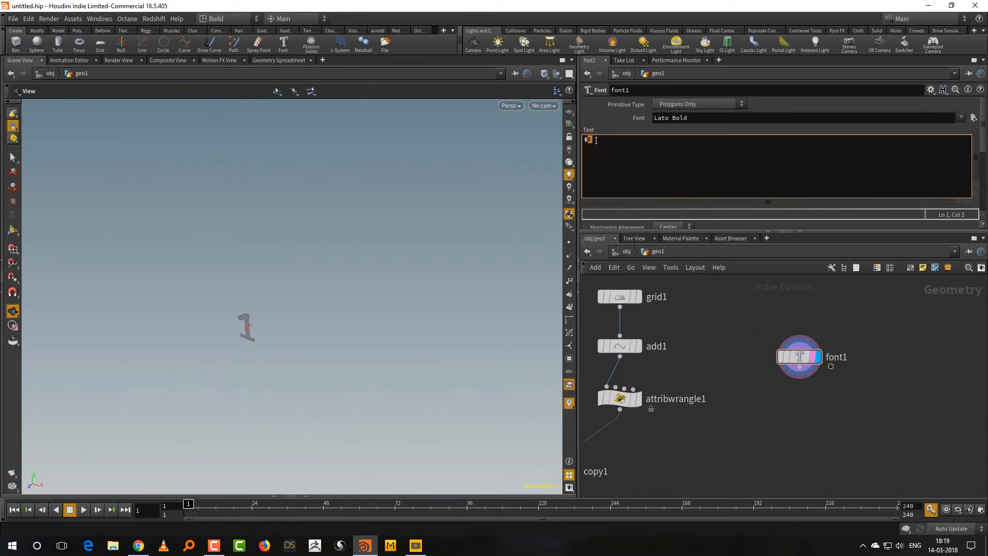
pyautogui.write('T')
pyautogui.click(204, 506)
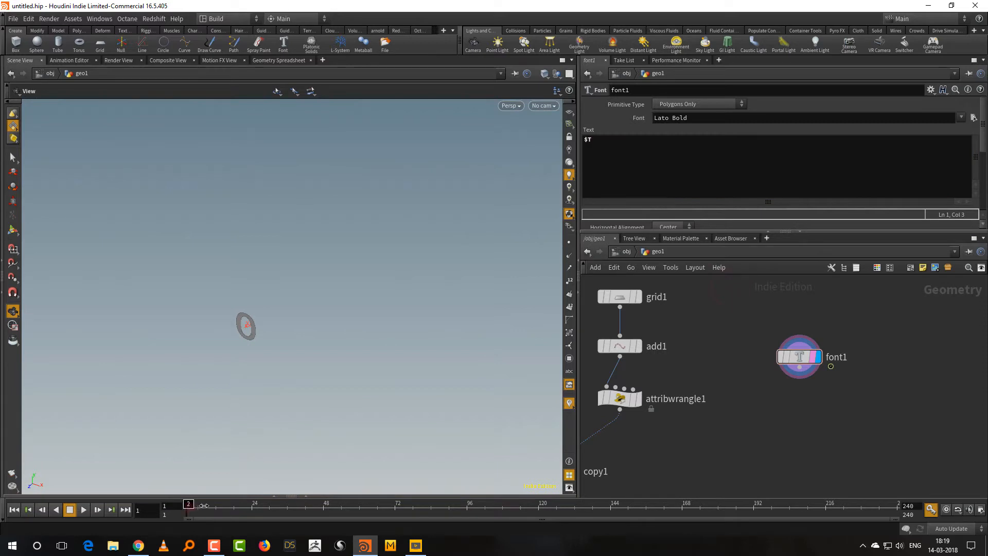
pyautogui.moveTo(204, 506); pyautogui.dragTo(149, 506)
pyautogui.hotkey('ctrl', 'a')
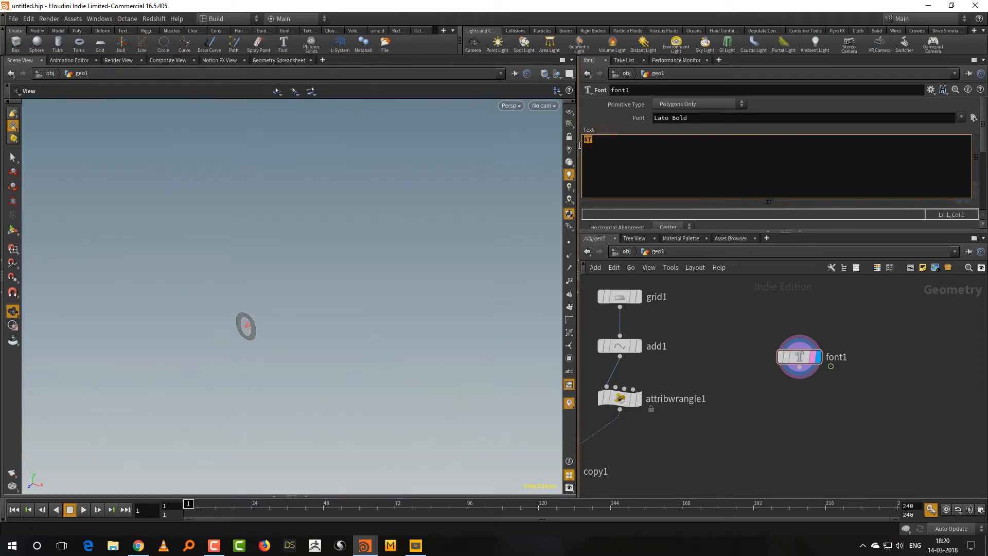
pyautogui.write('@Frame')
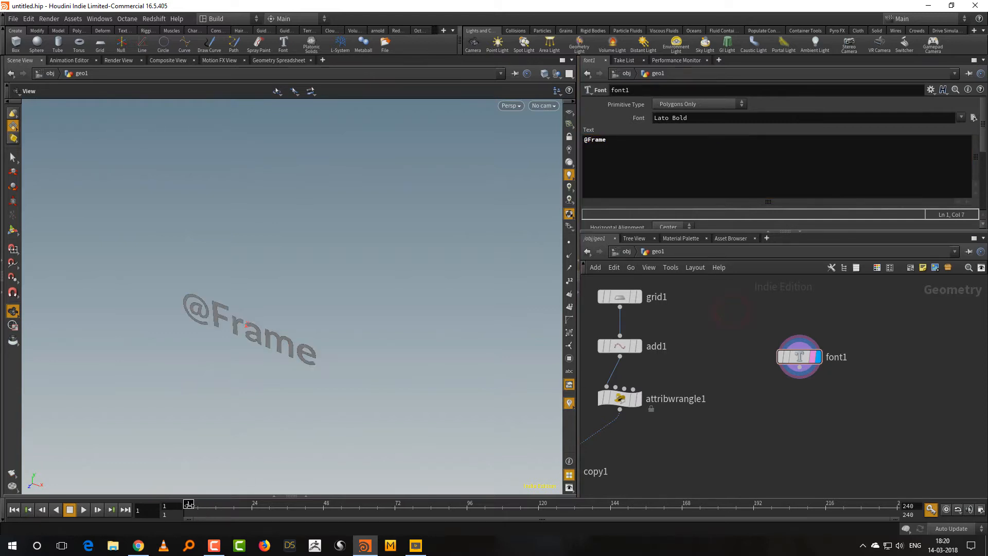
pyautogui.moveTo(189, 505)
pyautogui.mouseDown()
pyautogui.moveTo(252, 503)
pyautogui.moveTo(189, 501)
pyautogui.mouseUp()
pyautogui.click(585, 140)
pyautogui.write('`')
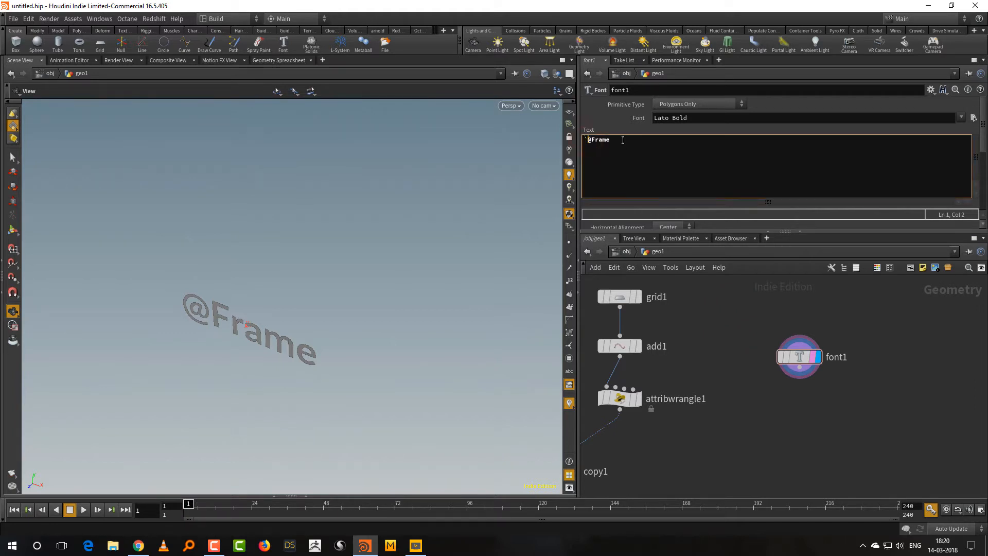
pyautogui.press('End')
pyautogui.write('`')
pyautogui.click(743, 317)
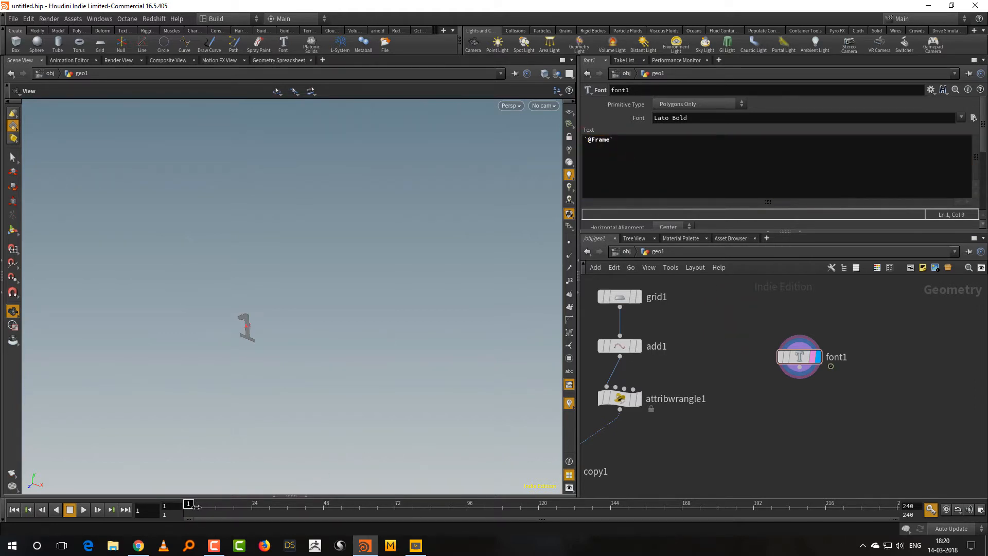
pyautogui.moveTo(195, 504); pyautogui.dragTo(189, 503)
pyautogui.click(588, 140)
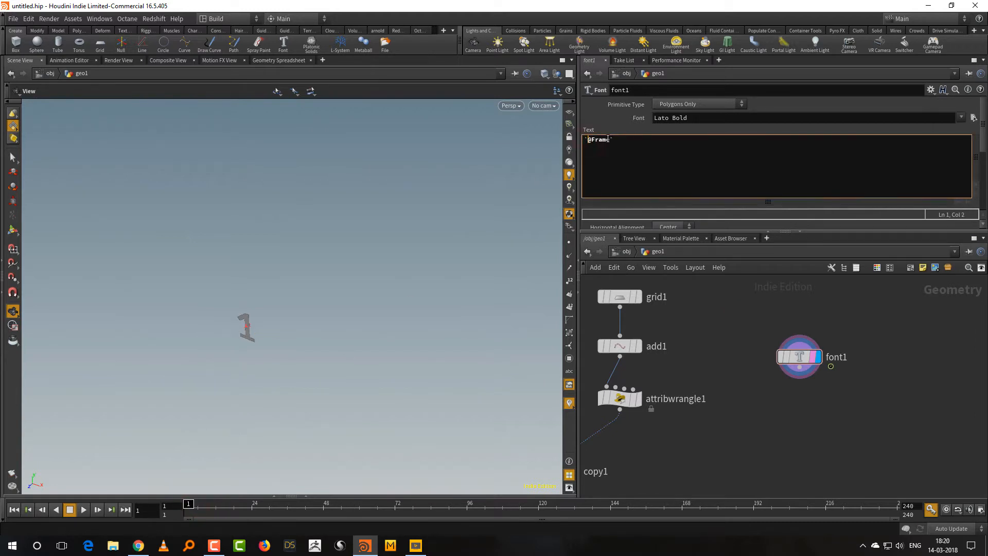
pyautogui.click(609, 140)
pyautogui.write('Count:')
pyautogui.write('own')
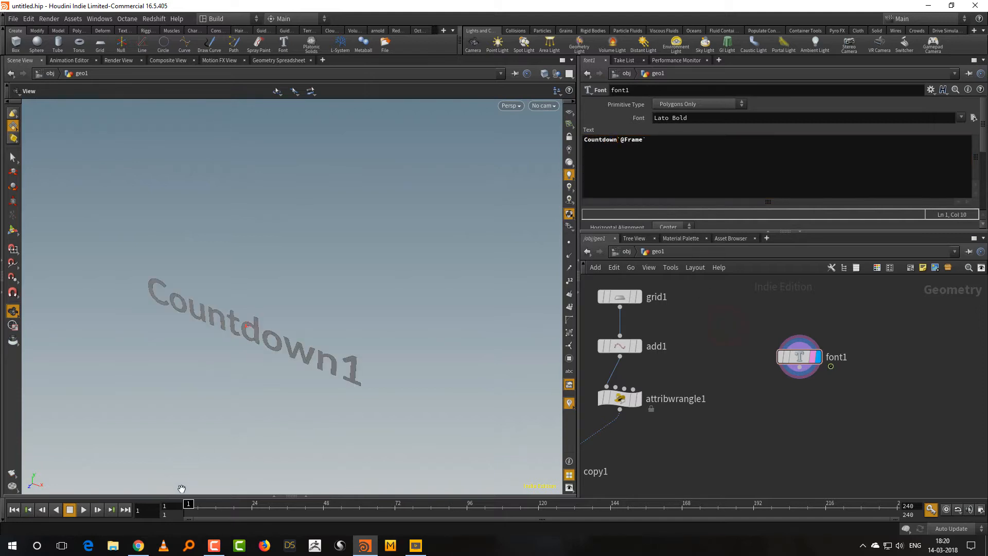
pyautogui.moveTo(188, 504); pyautogui.dragTo(133, 498)
pyautogui.click(622, 143)
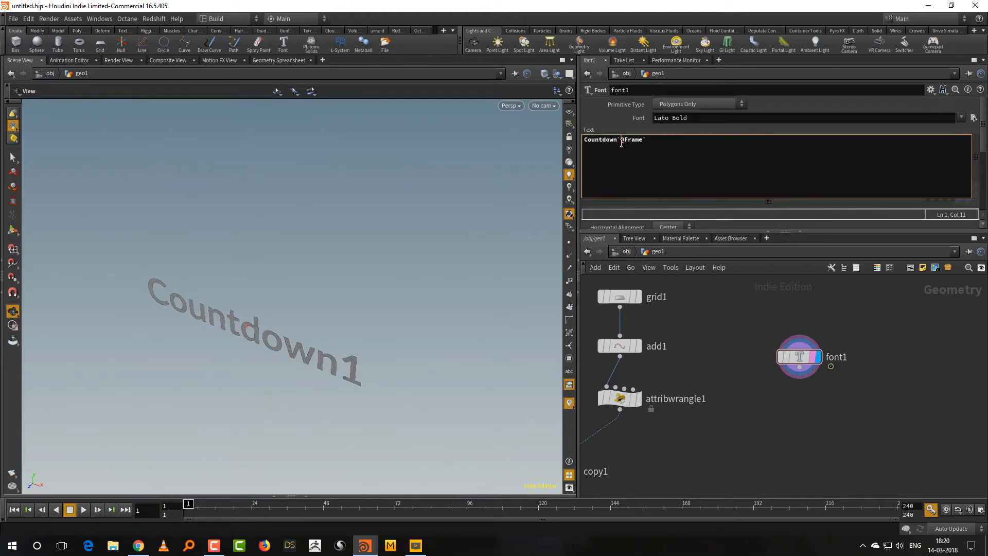
pyautogui.click(735, 299)
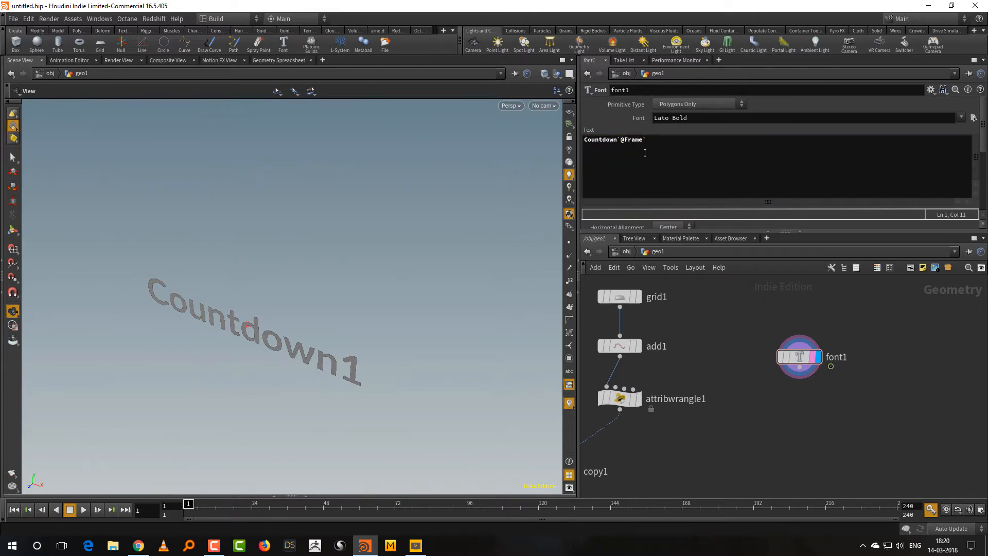
pyautogui.click(618, 140)
pyautogui.write('(')
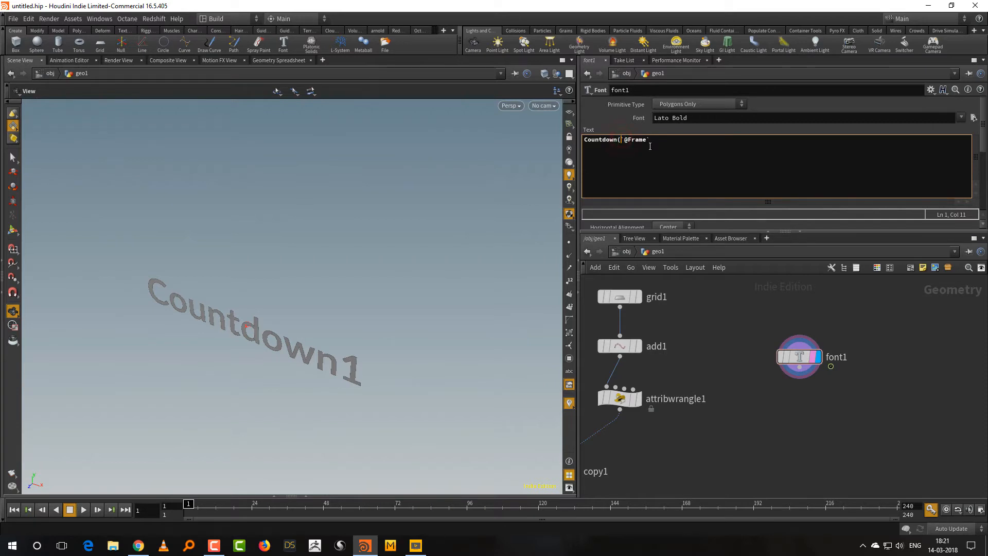
pyautogui.press('BackSpace')
pyautogui.write('`(@Frame-240)')
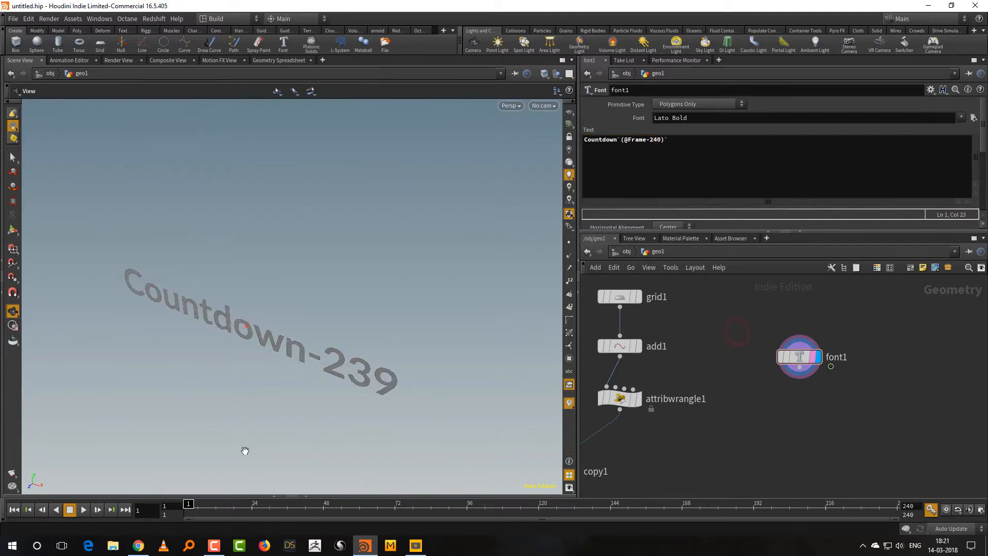
pyautogui.moveTo(191, 507)
pyautogui.mouseDown()
pyautogui.moveTo(690, 506)
pyautogui.moveTo(786, 492)
pyautogui.moveTo(830, 507)
pyautogui.moveTo(903, 507)
pyautogui.moveTo(496, 507)
pyautogui.moveTo(757, 492)
pyautogui.moveTo(696, 507)
pyautogui.moveTo(189, 507)
pyautogui.mouseUp()
pyautogui.moveTo(363, 330); pyautogui.dragTo(381, 309)
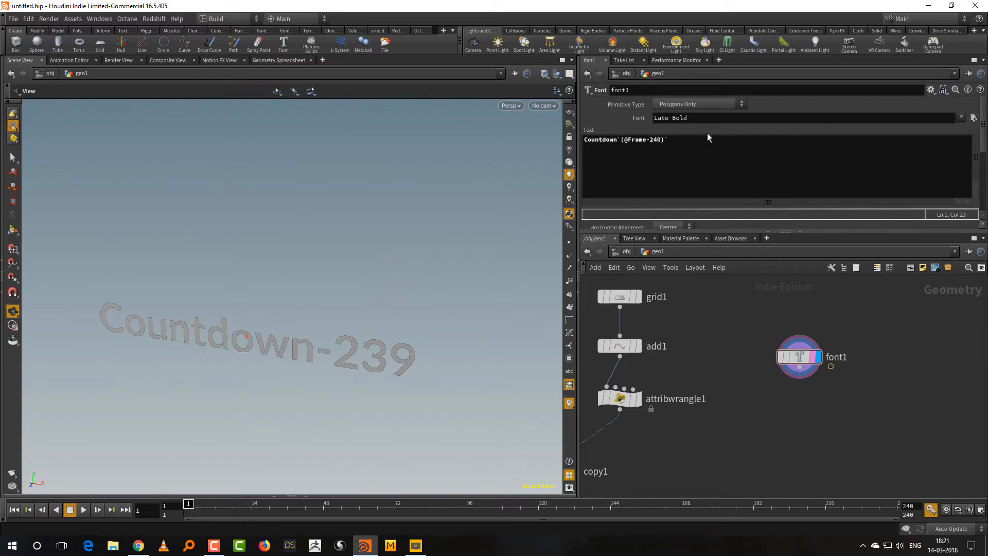
# Replace the Font node's text with 10 and show the grid as a template for size comparison.
pyautogui.moveTo(695, 139); pyautogui.dragTo(546, 153)
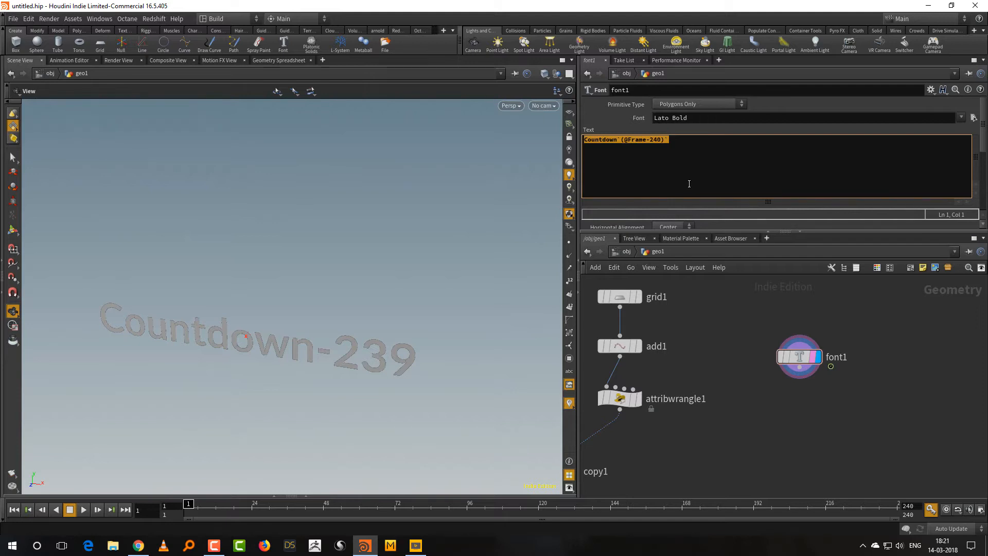
pyautogui.write('10')
pyautogui.click(739, 317)
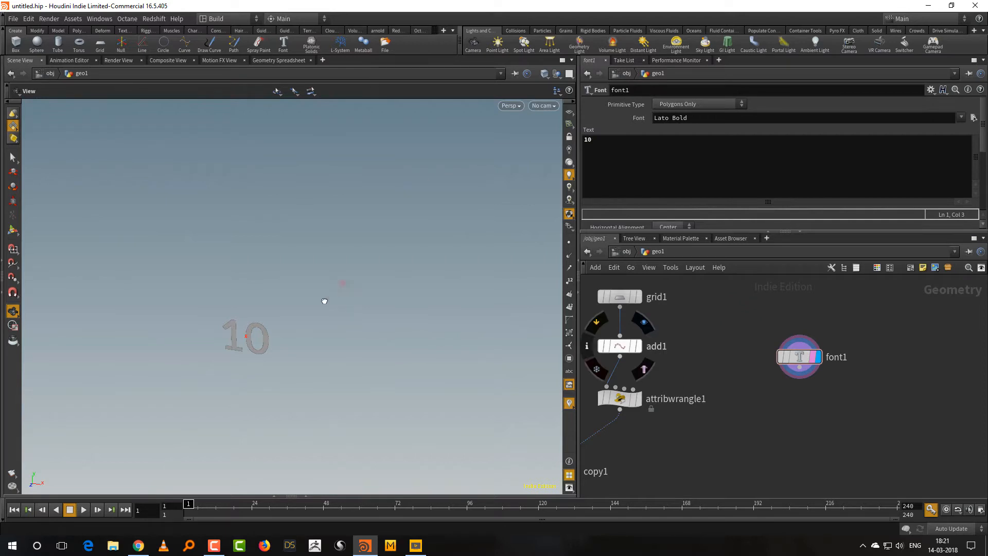
pyautogui.moveTo(324, 302); pyautogui.dragTo(288, 350)
pyautogui.click(633, 298)
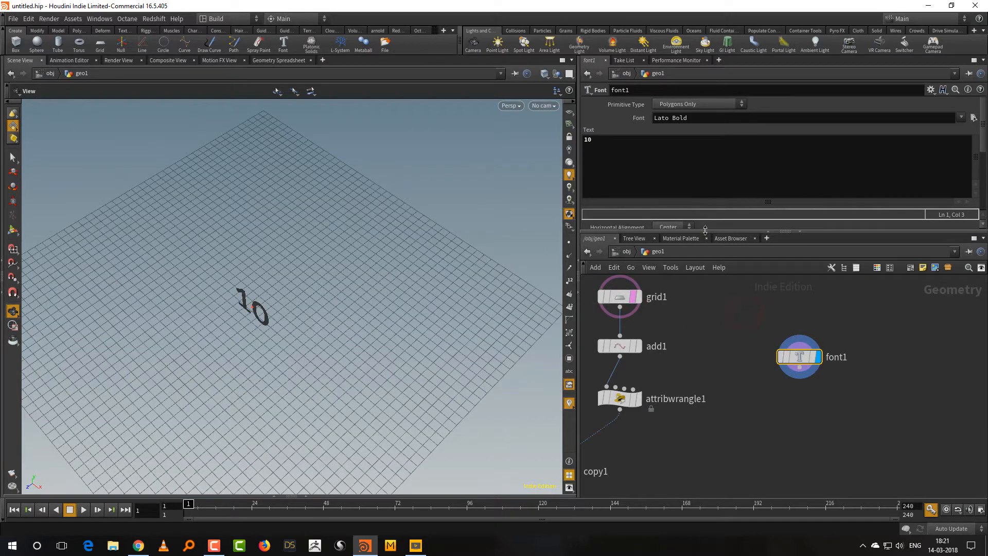
# Set the number's typeface to Bauhaus 93 and its font size to 5.3.
pyautogui.moveTo(708, 230); pyautogui.dragTo(712, 370)
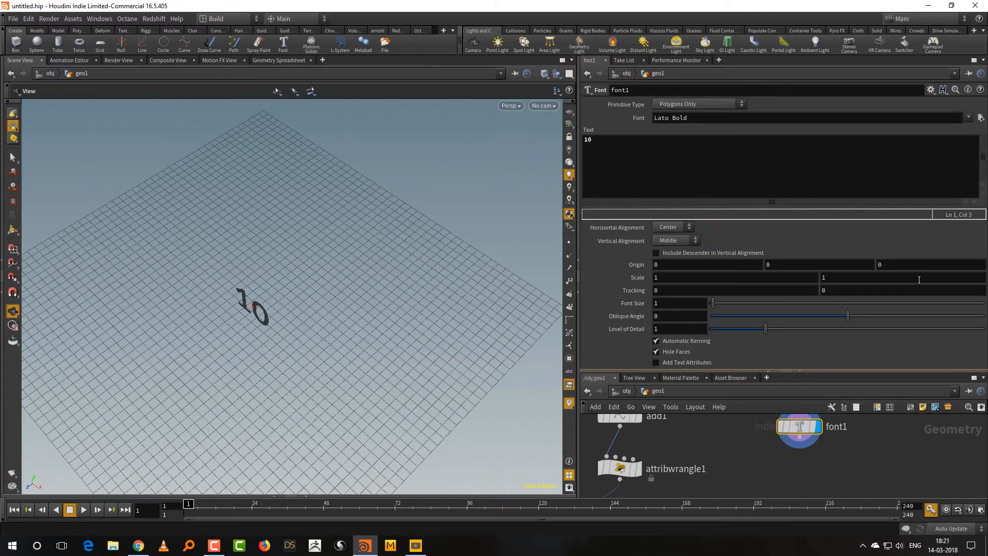
pyautogui.moveTo(679, 303); pyautogui.dragTo(878, 253, button='middle')
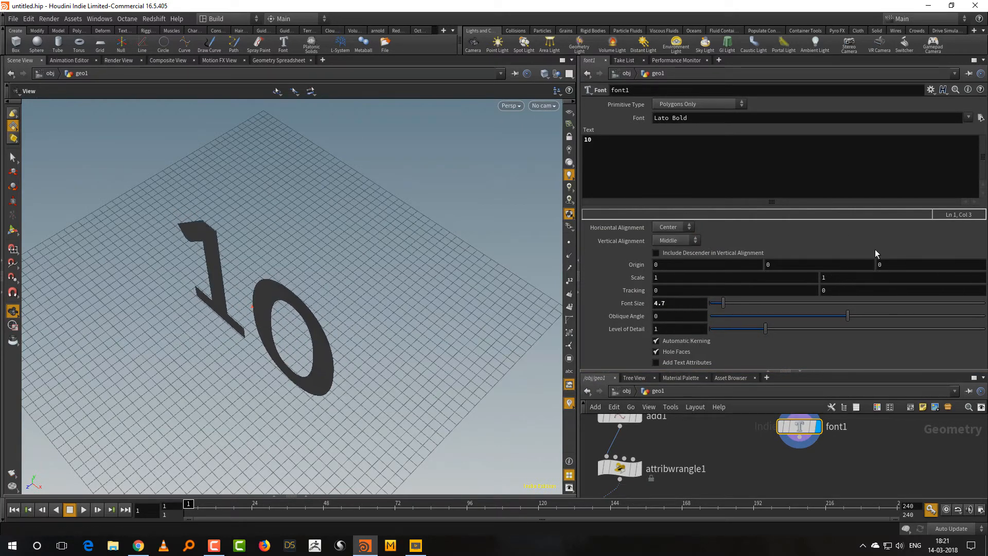
pyautogui.click(969, 118)
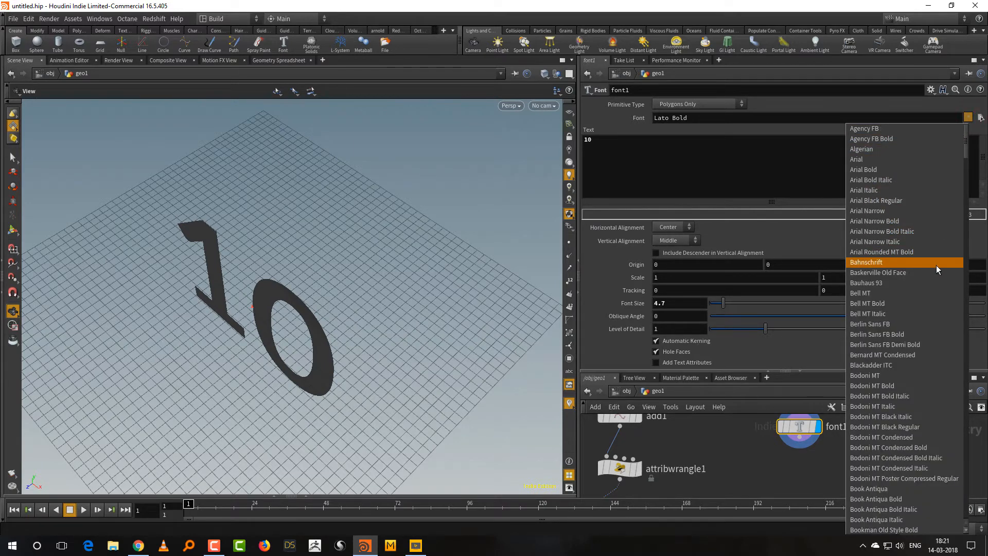
pyautogui.click(932, 283)
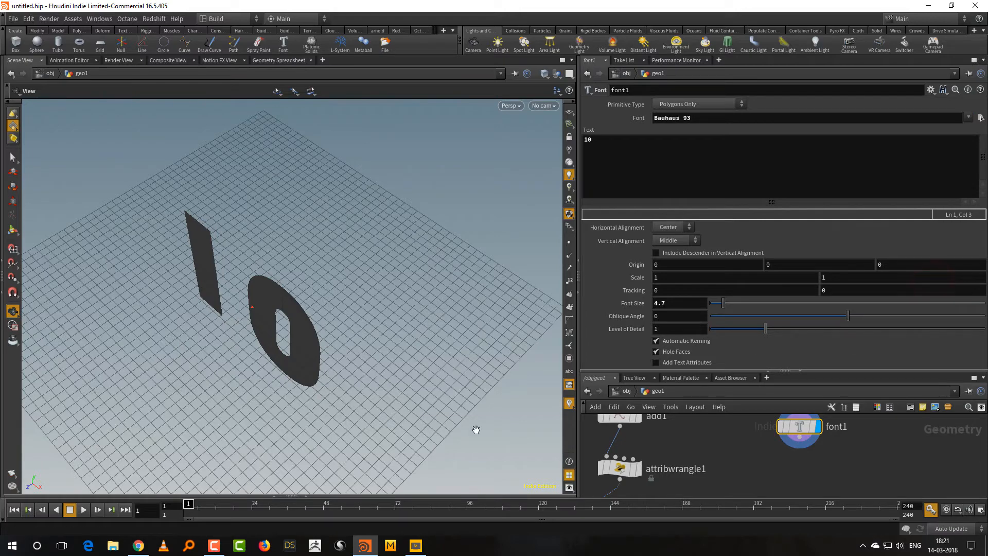
pyautogui.moveTo(474, 430); pyautogui.dragTo(457, 414)
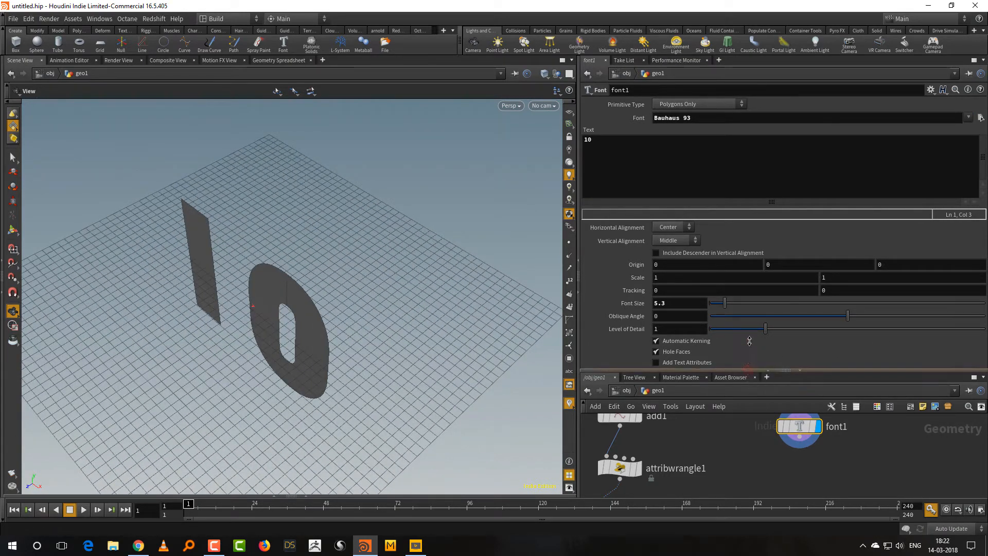
# Add a PolyExtrude node below the Font node, connected to its output, and display it.
pyautogui.moveTo(749, 372); pyautogui.dragTo(748, 302)
pyautogui.press('Tab')
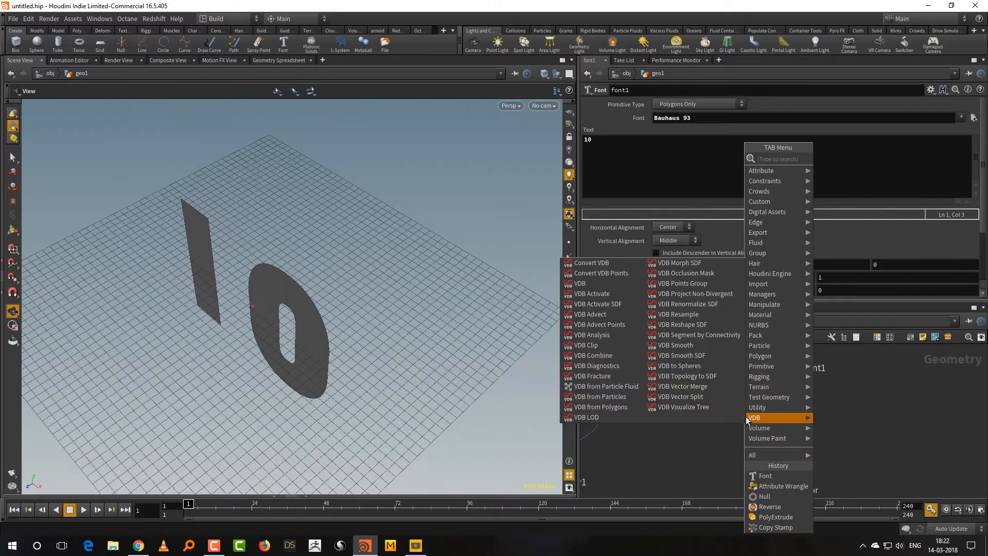
pyautogui.write('p')
pyautogui.moveTo(779, 399)
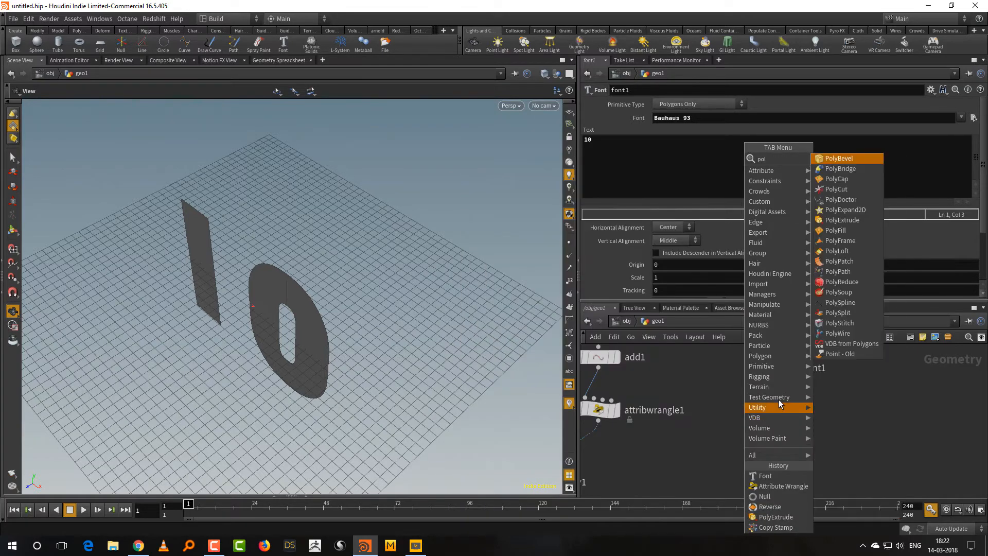
pyautogui.click(864, 221)
pyautogui.click(781, 439)
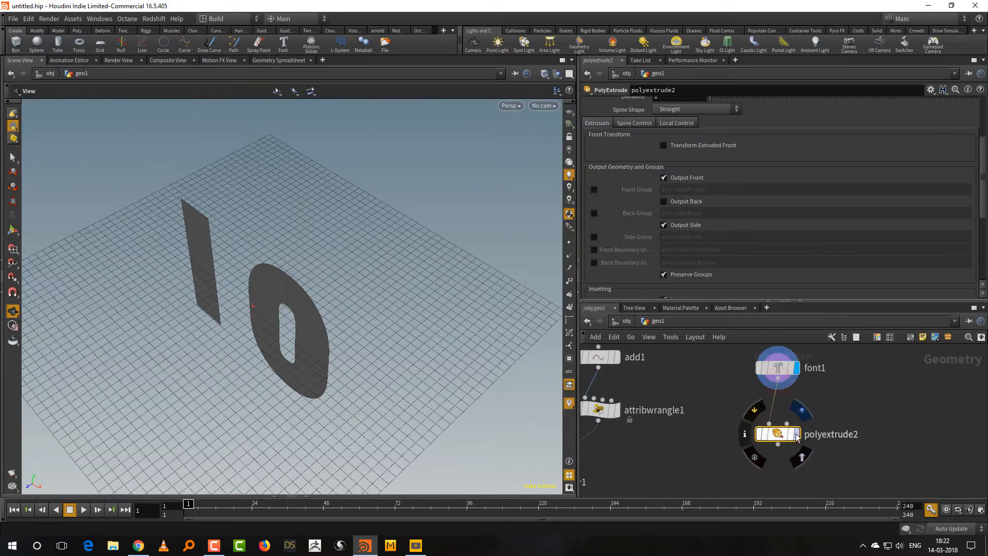
pyautogui.scroll(5, 978, 173)
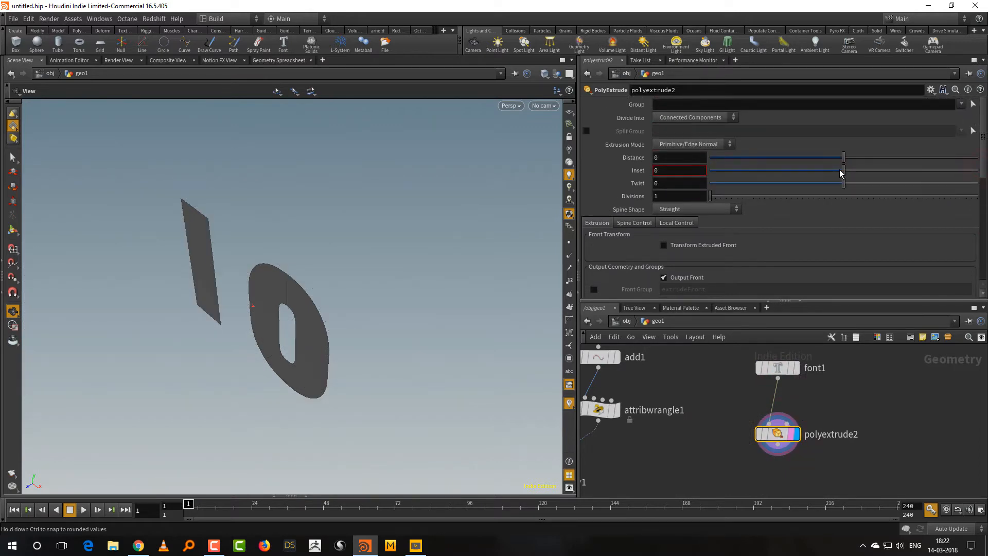
# Set the PolyExtrude's inset to -0.135 to thicken the number and inspect it in wireframe.
pyautogui.moveTo(839, 169); pyautogui.dragTo(825, 171)
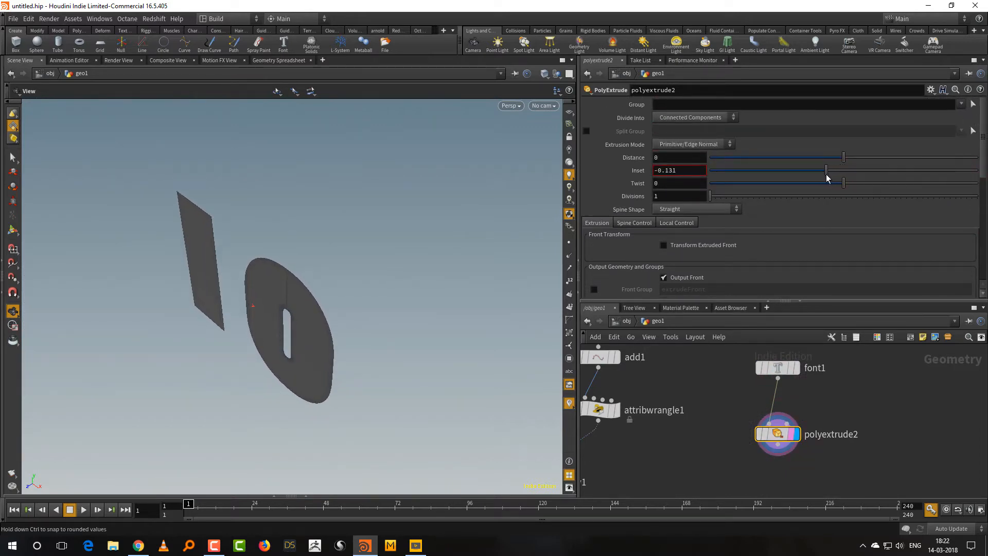
pyautogui.hotkey('shift', 'w')
pyautogui.moveTo(433, 416); pyautogui.dragTo(484, 365)
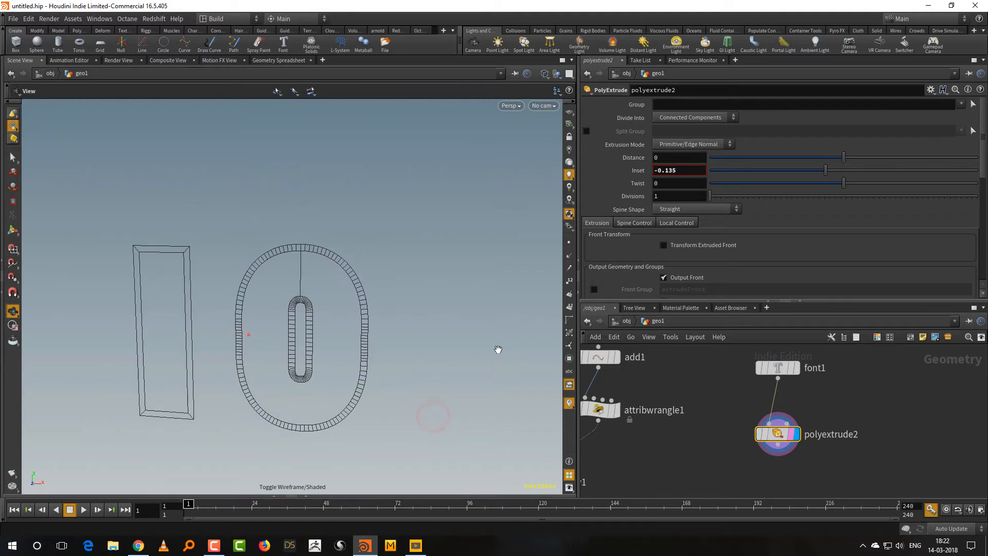
# Turn off the side geometry output of the number's PolyExtrude and set its inset to -0.077.
pyautogui.moveTo(850, 165); pyautogui.dragTo(824, 175)
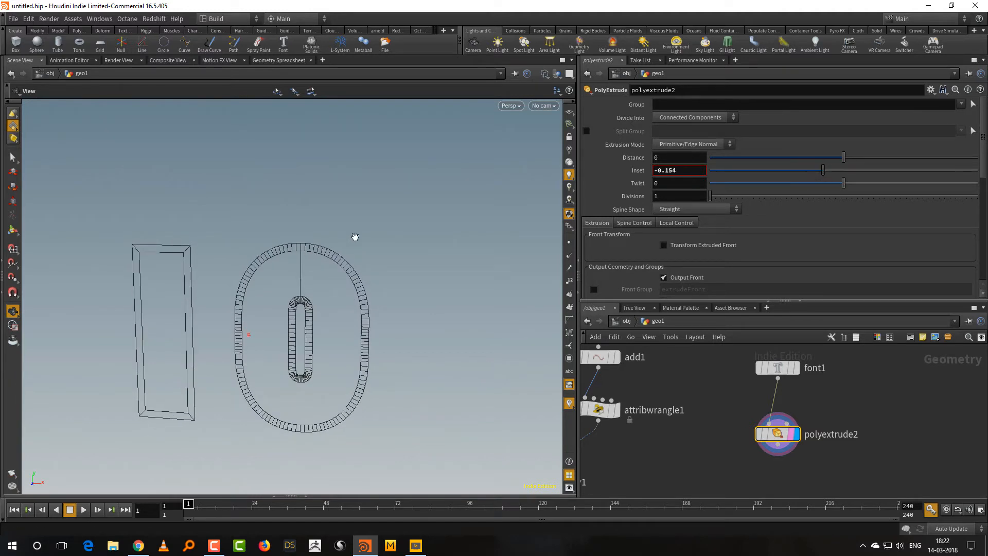
pyautogui.scroll(-3, 780, 242)
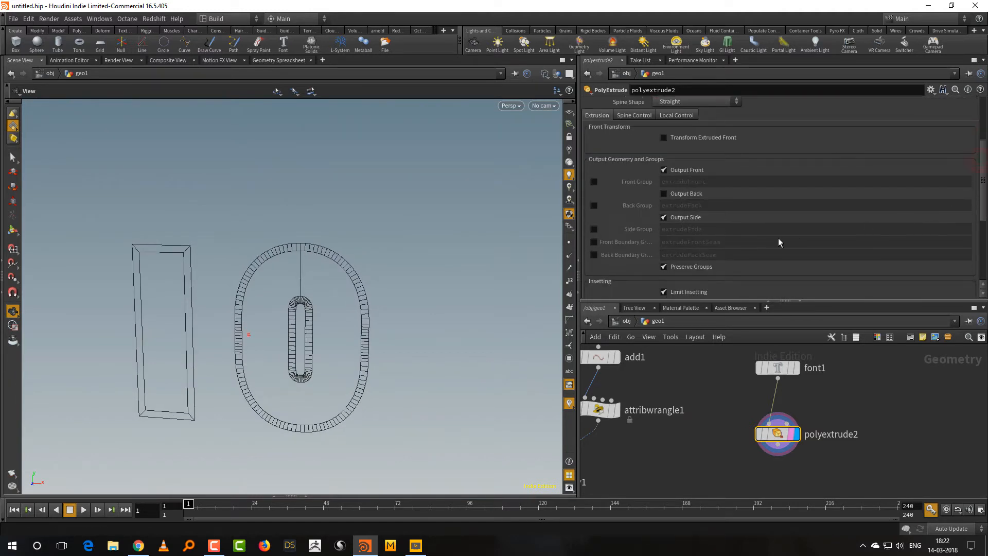
pyautogui.click(685, 217)
pyautogui.press('w')
pyautogui.press('w')
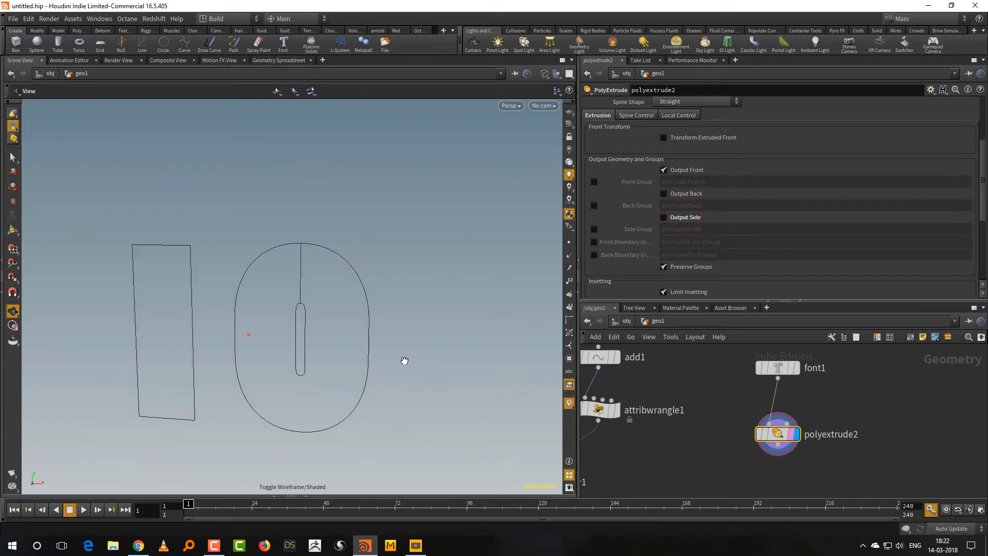
pyautogui.moveTo(984, 171); pyautogui.dragTo(984, 141)
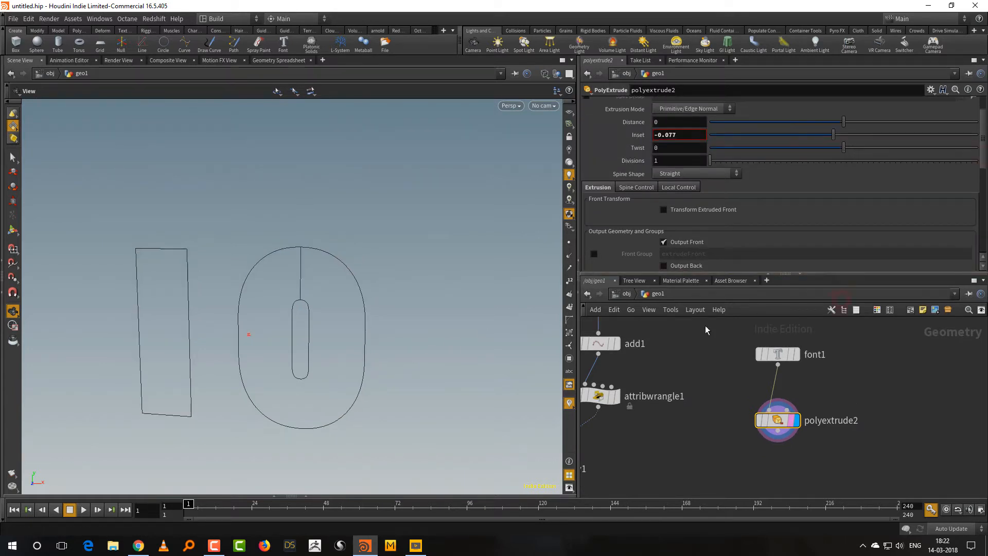
# Add a Transform node below the number's PolyExtrude, connected to its output, and display it.
pyautogui.moveTo(762, 474); pyautogui.dragTo(758, 428, button='middle')
pyautogui.press('Tab')
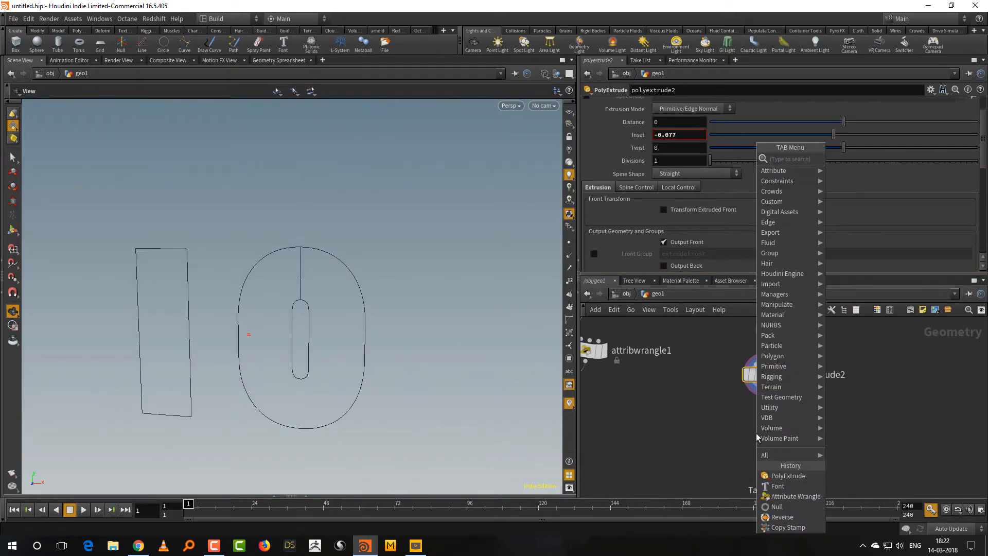
pyautogui.write('tr')
pyautogui.click(877, 181)
pyautogui.click(770, 445)
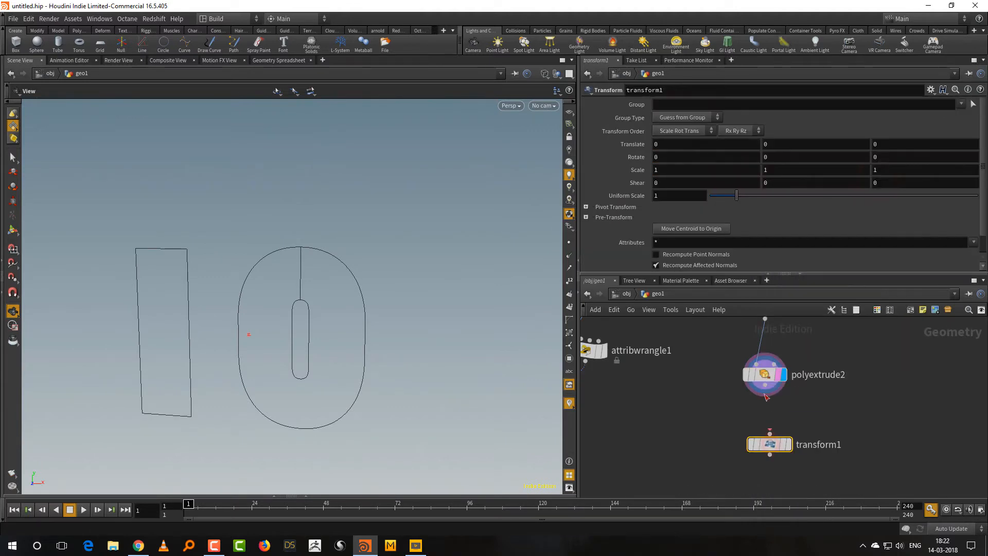
pyautogui.click(766, 396)
pyautogui.click(770, 433)
pyautogui.click(770, 455)
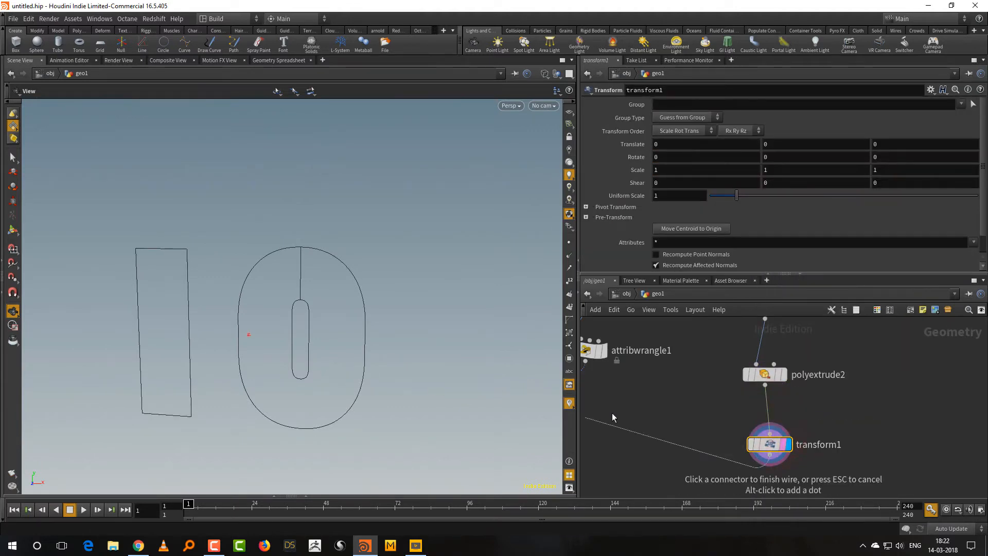
pyautogui.click(871, 447)
pyautogui.moveTo(843, 416); pyautogui.dragTo(722, 486)
# Lay the number flat with the Transform node by setting its rotation to -90 on X and 90 on Y.
pyautogui.press('Return')
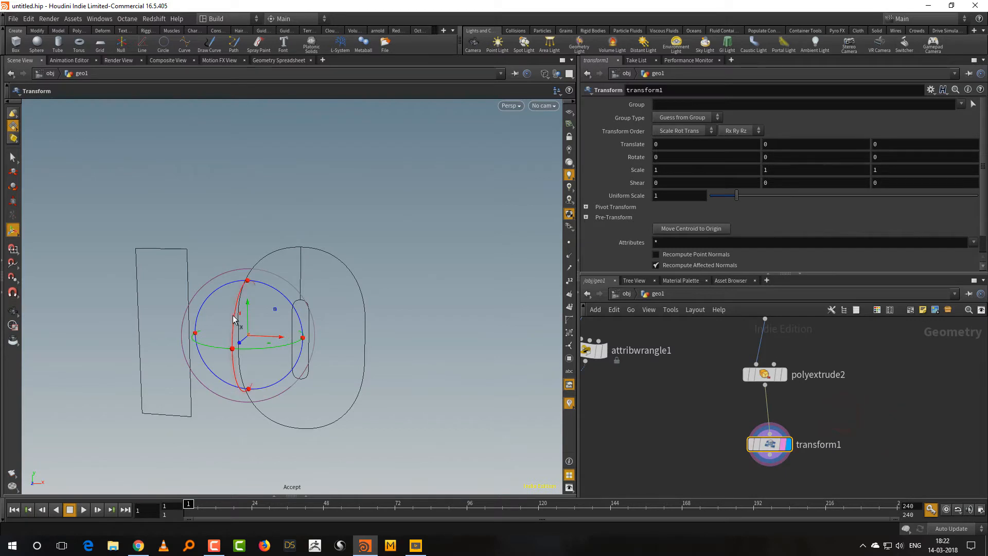
pyautogui.moveTo(235, 319); pyautogui.dragTo(397, 227)
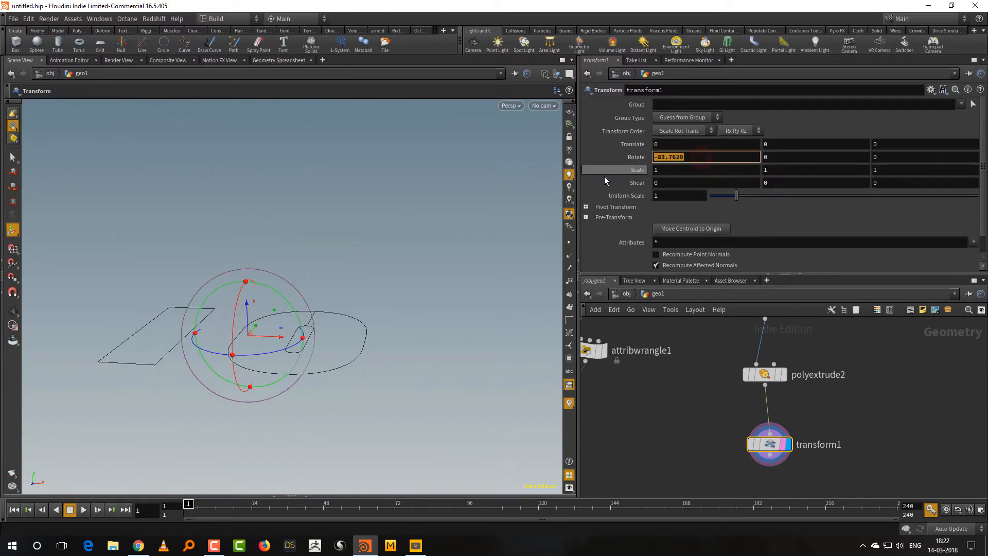
pyautogui.write('-90')
pyautogui.press('Return')
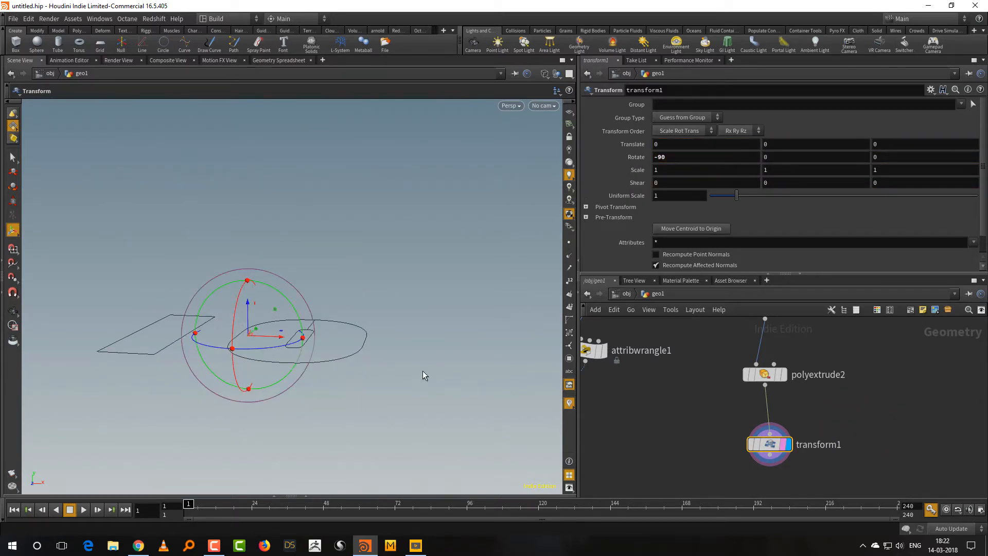
pyautogui.keyDown('alt'); pyautogui.moveTo(423, 371); pyautogui.dragTo(340, 418); pyautogui.keyUp('alt')
pyautogui.moveTo(254, 391); pyautogui.dragTo(353, 337)
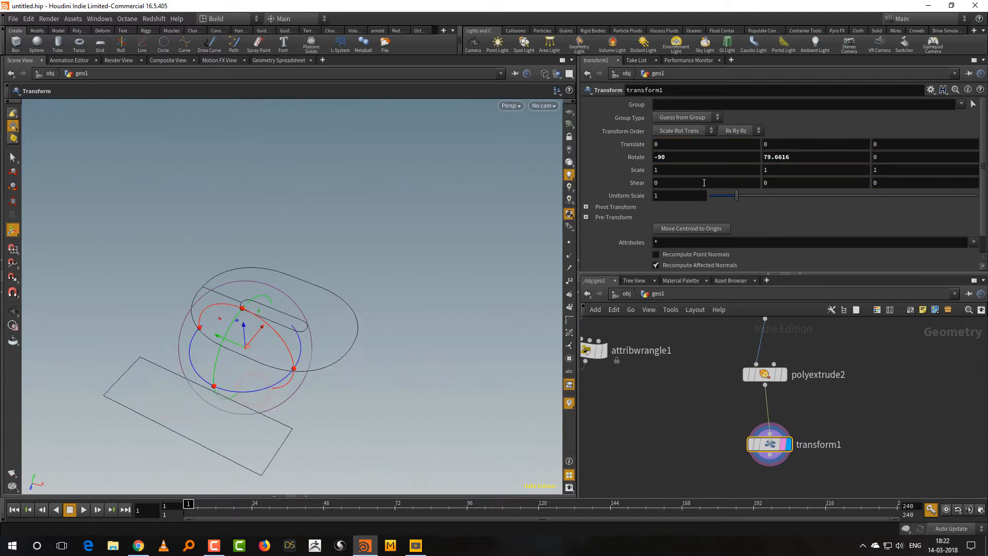
pyautogui.click(773, 160)
pyautogui.write('90')
pyautogui.press('Return')
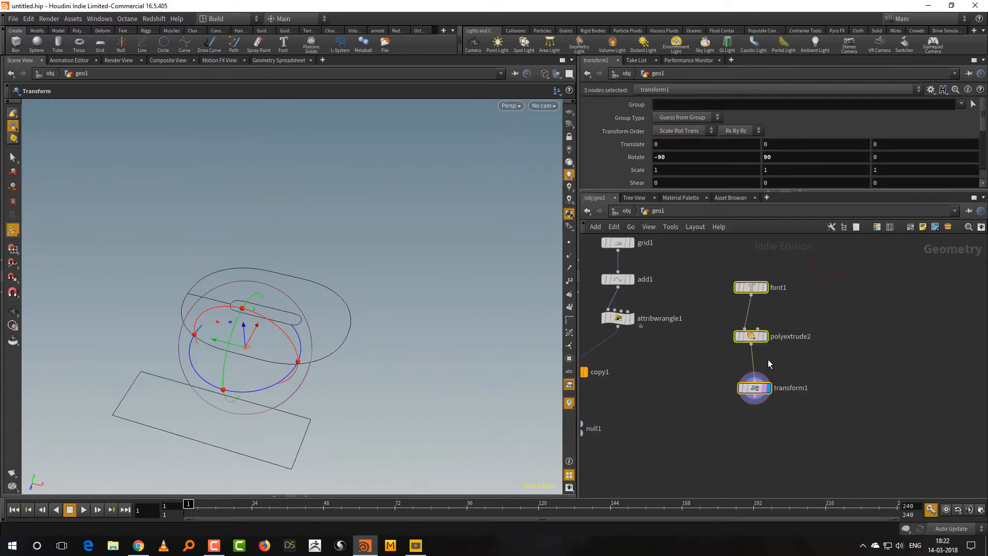
# Tidy the network by moving the Copy and Null nodes down and placing the Font chain beside the grid chain.
pyautogui.hotkey('shift', 'l')
pyautogui.moveTo(666, 386); pyautogui.dragTo(761, 348, button='middle')
pyautogui.click(757, 345)
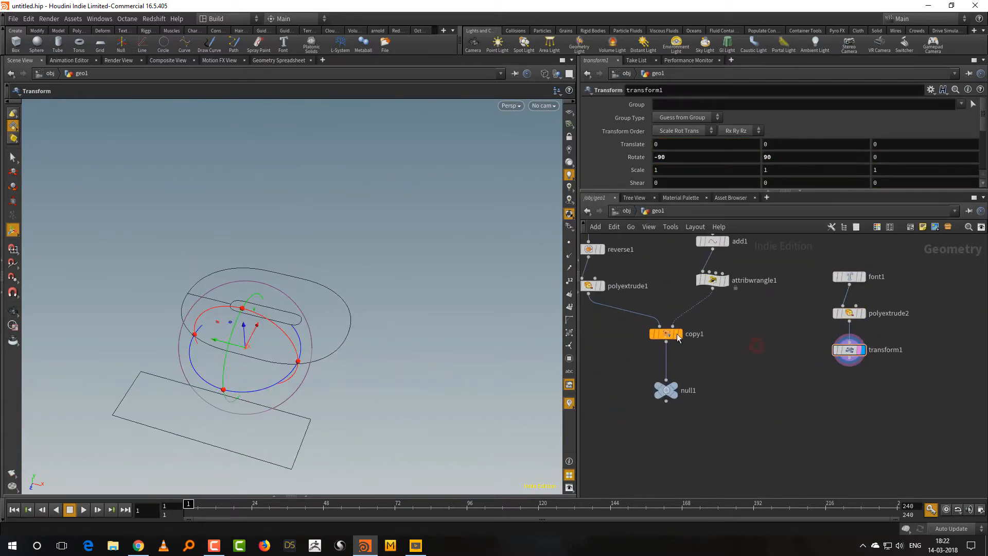
pyautogui.moveTo(746, 314); pyautogui.dragTo(663, 389)
pyautogui.moveTo(668, 336); pyautogui.dragTo(659, 407)
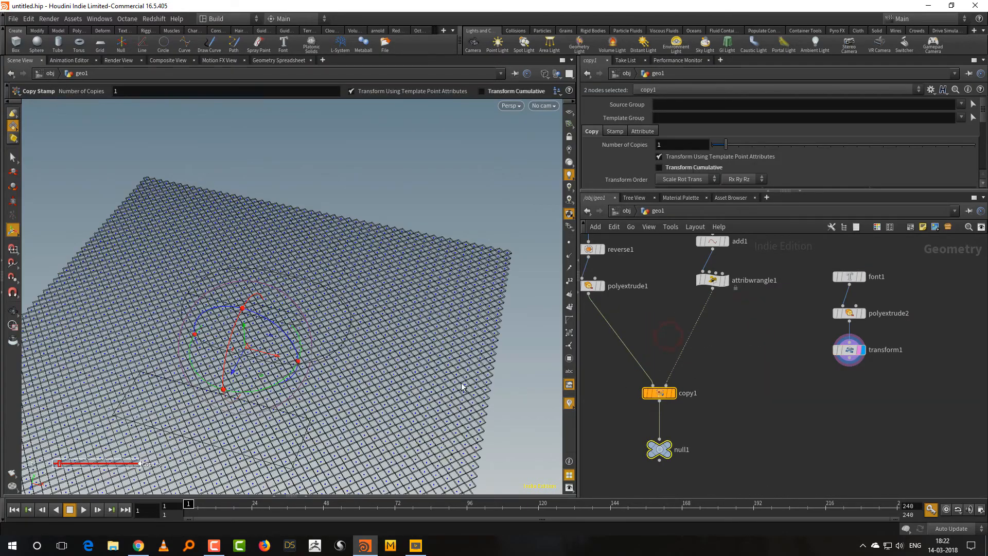
pyautogui.keyDown('alt'); pyautogui.moveTo(459, 379); pyautogui.dragTo(393, 379); pyautogui.keyUp('alt')
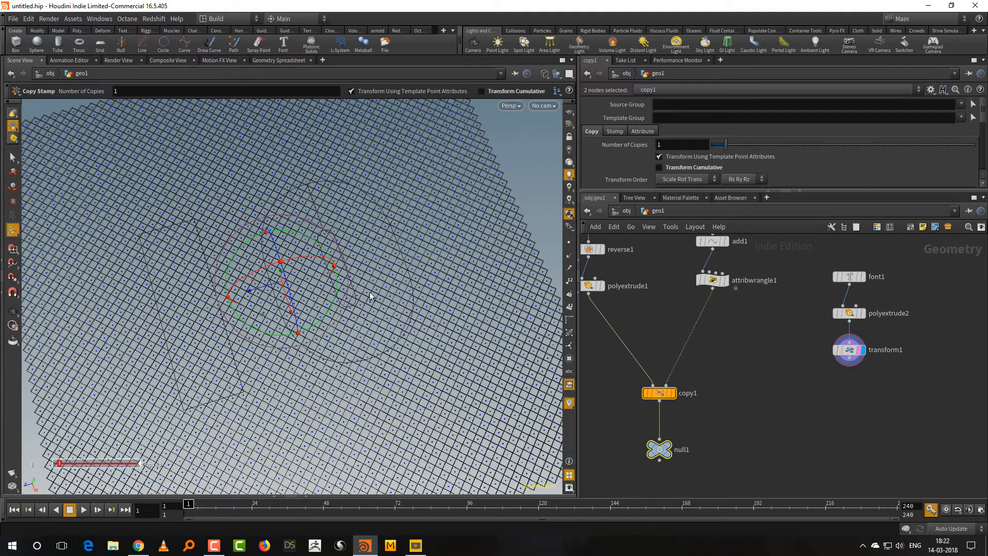
pyautogui.moveTo(813, 252); pyautogui.dragTo(884, 391)
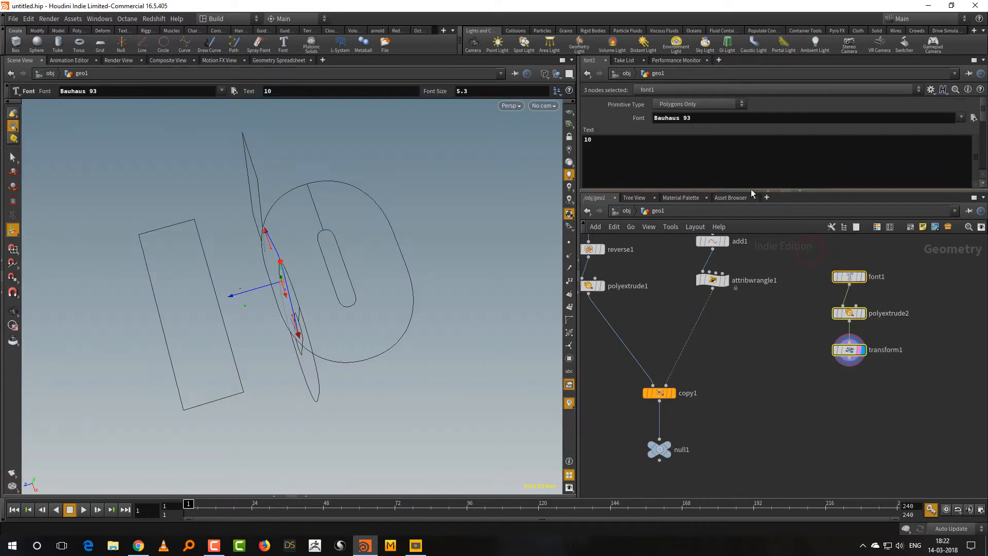
pyautogui.moveTo(741, 191); pyautogui.dragTo(741, 156)
pyautogui.press('l')
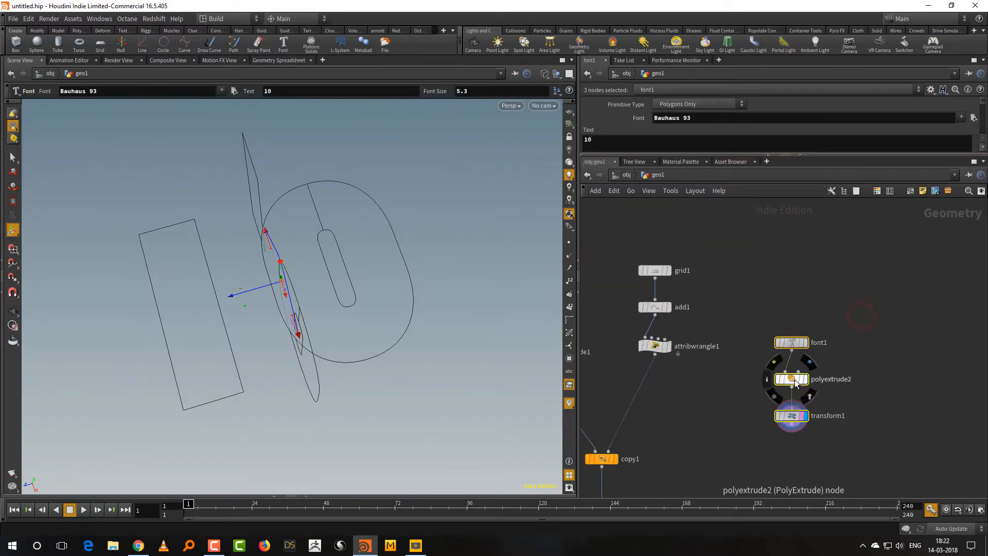
# Duplicate the grid's attribute wrangle and place the copy below the Transform node.
pyautogui.moveTo(724, 332); pyautogui.dragTo(635, 370)
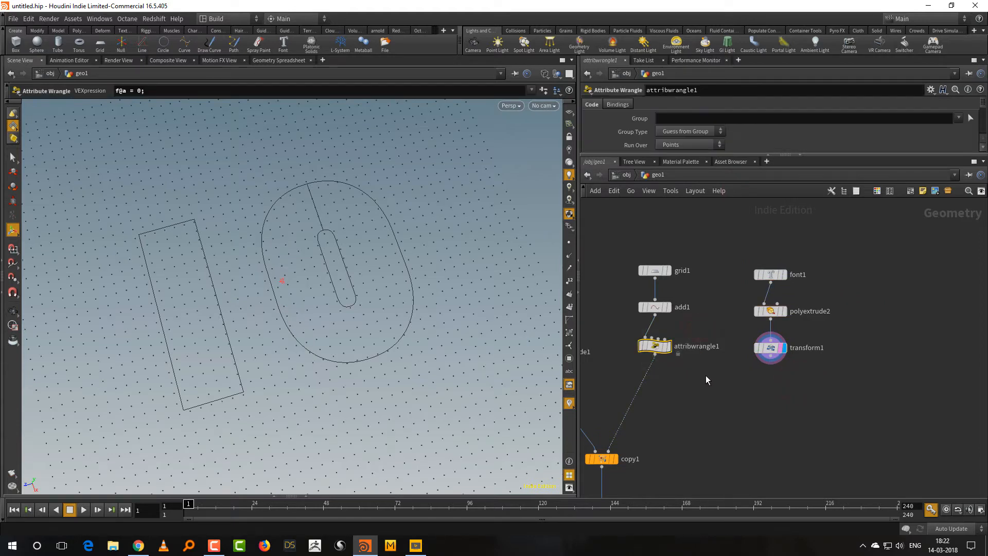
pyautogui.hotkey('ctrl', 'c')
pyautogui.hotkey('ctrl', 'v')
pyautogui.moveTo(717, 378); pyautogui.dragTo(757, 401)
pyautogui.moveTo(783, 382); pyautogui.dragTo(794, 374, button='right')
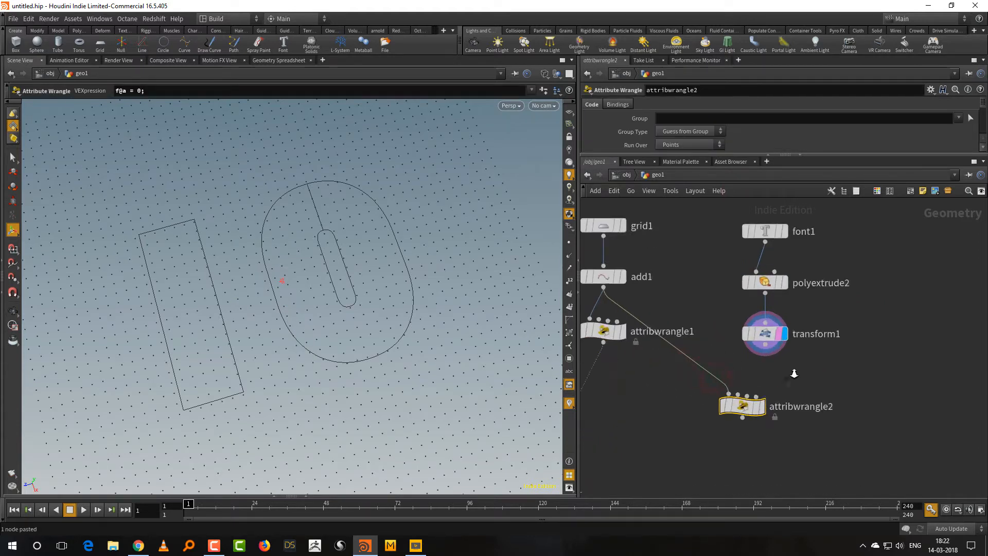
pyautogui.moveTo(741, 406); pyautogui.dragTo(754, 435)
# Show the number's points, then add a Scatter node connected below the Transform node and display it.
pyautogui.click(765, 334)
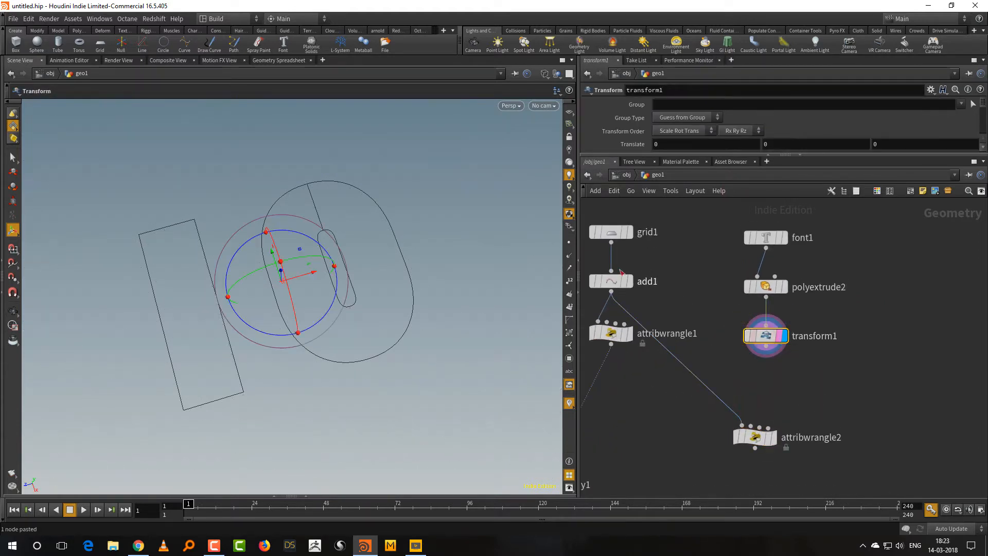
pyautogui.click(569, 242)
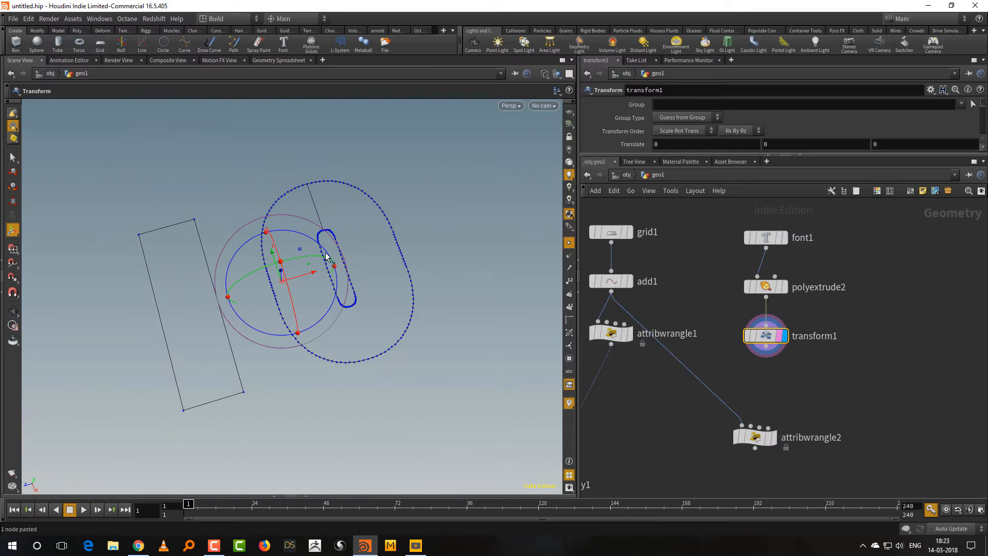
pyautogui.press('Tab')
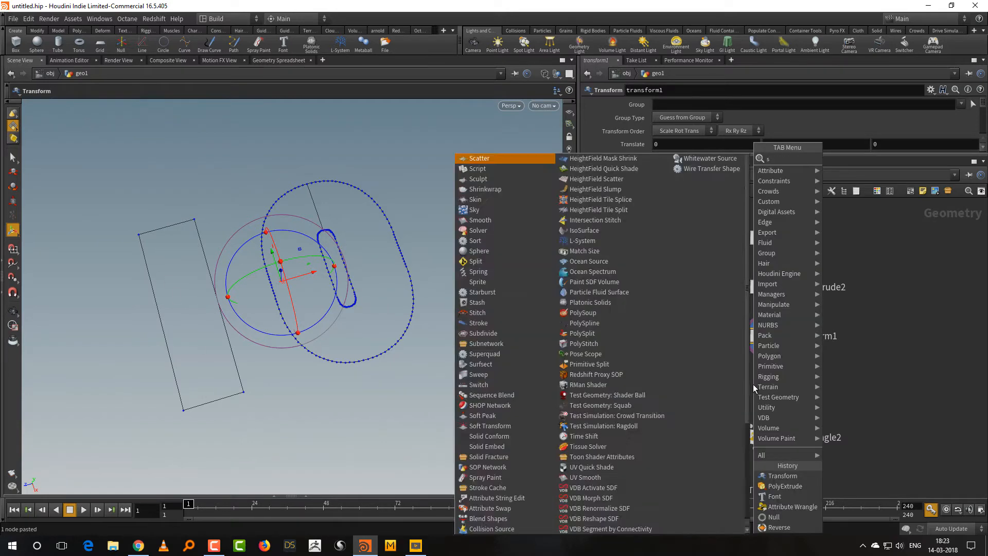
pyautogui.write('sca')
pyautogui.click(864, 158)
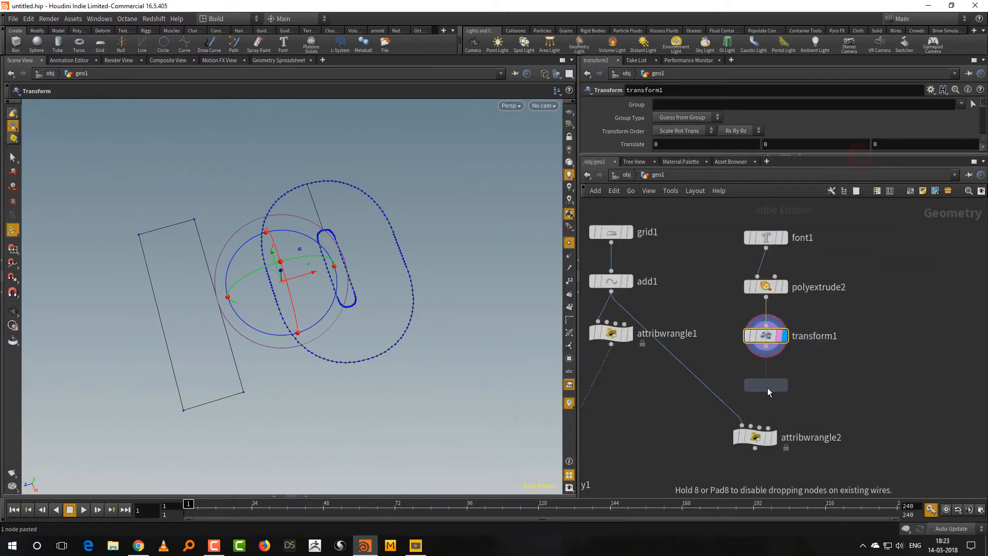
pyautogui.click(767, 391)
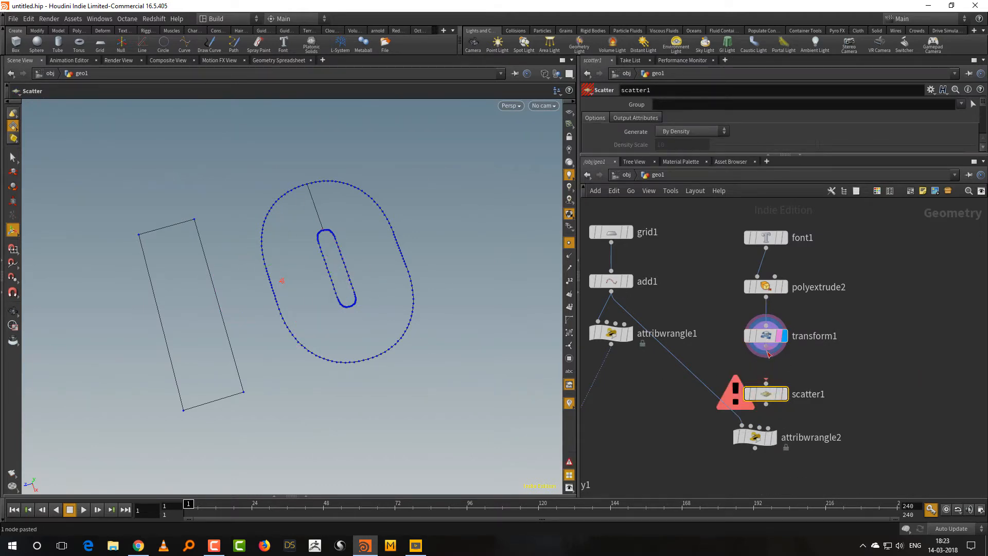
pyautogui.moveTo(766, 347); pyautogui.dragTo(766, 383)
pyautogui.click(785, 395)
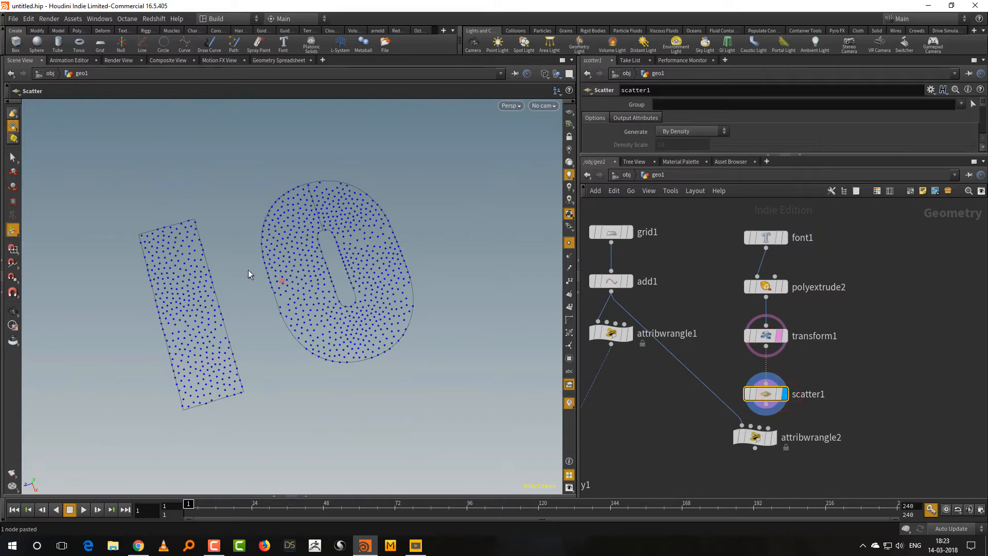
# Hide the point markers and raise the Scatter node's forced total count to 2254.
pyautogui.moveTo(762, 154); pyautogui.dragTo(762, 246)
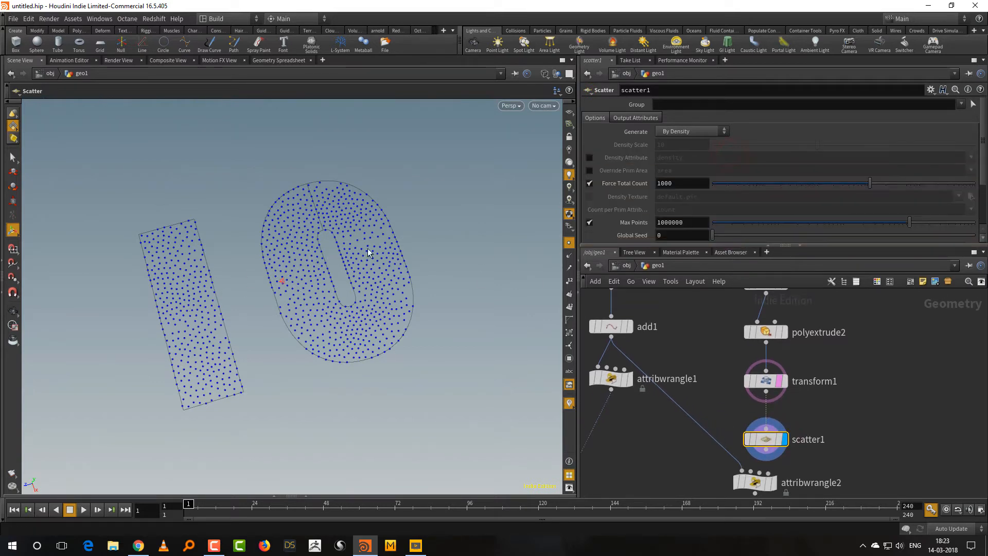
pyautogui.click(570, 243)
pyautogui.moveTo(876, 187); pyautogui.dragTo(890, 189)
pyautogui.moveTo(837, 379); pyautogui.dragTo(810, 390, button='middle')
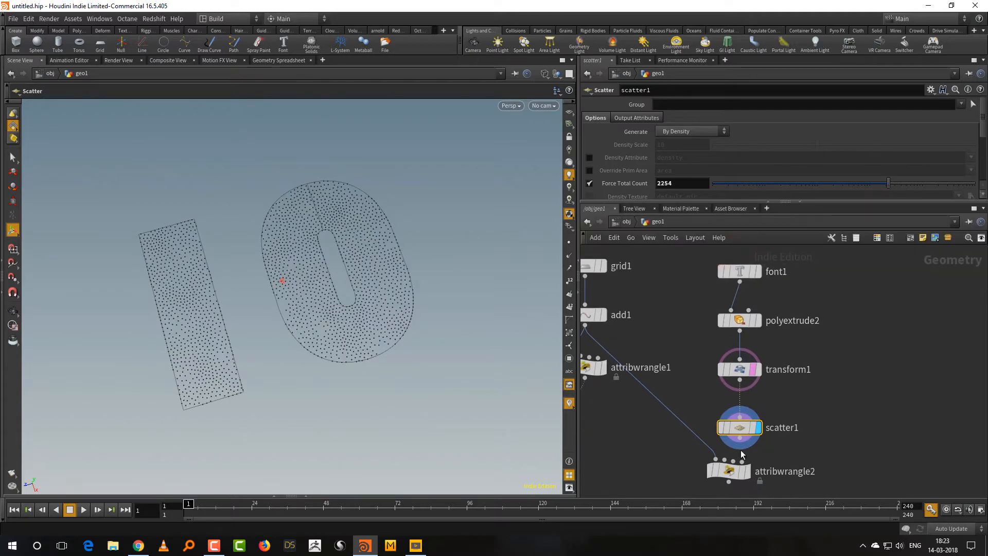
# Connect the Scatter output to the first input of the duplicated attribute wrangle and display that wrangle.
pyautogui.moveTo(741, 438); pyautogui.dragTo(712, 458)
pyautogui.click(712, 458)
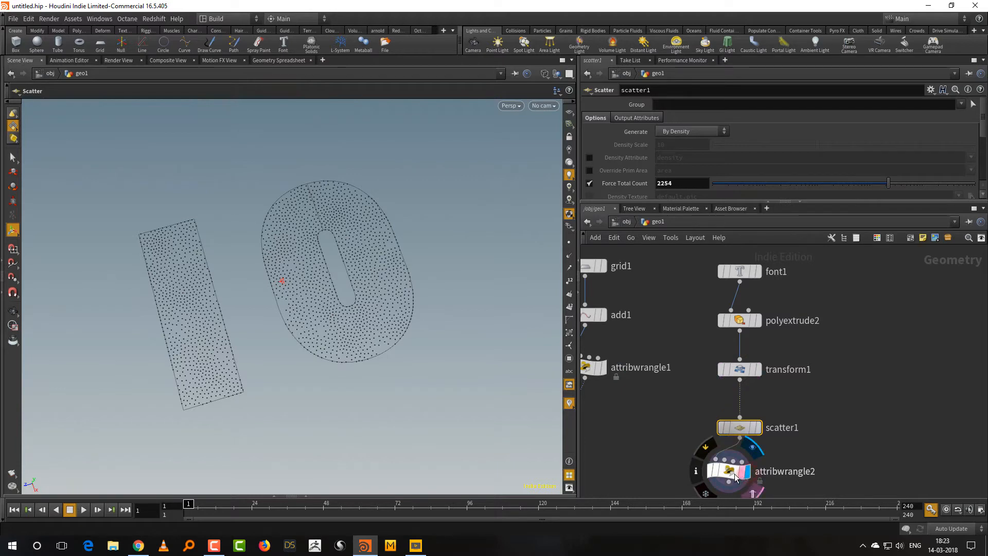
pyautogui.click(728, 471)
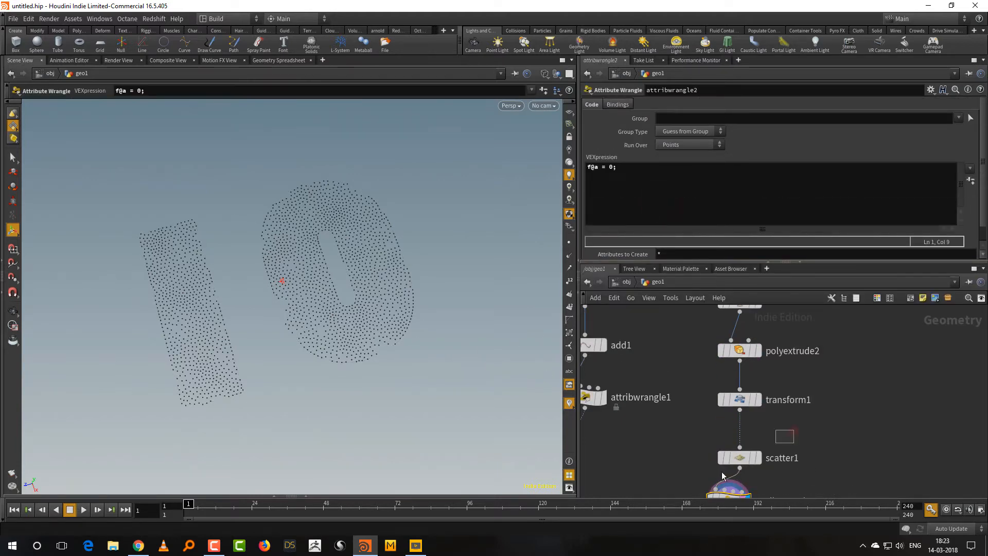
# Set the Scatter node's Scale Radii By value to 1.933 to spread the points more evenly.
pyautogui.click(739, 458)
pyautogui.moveTo(984, 153); pyautogui.dragTo(985, 189)
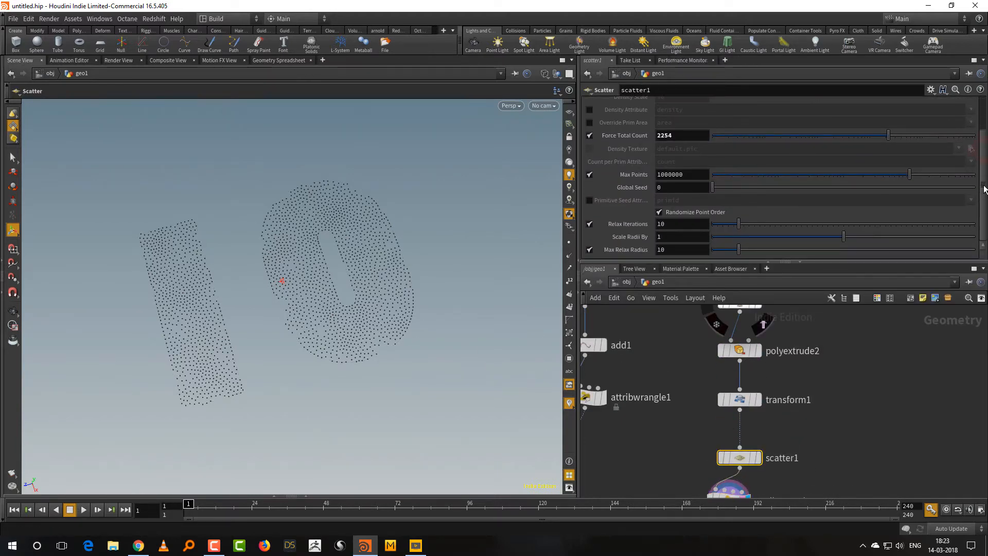
pyautogui.moveTo(856, 236); pyautogui.dragTo(967, 238)
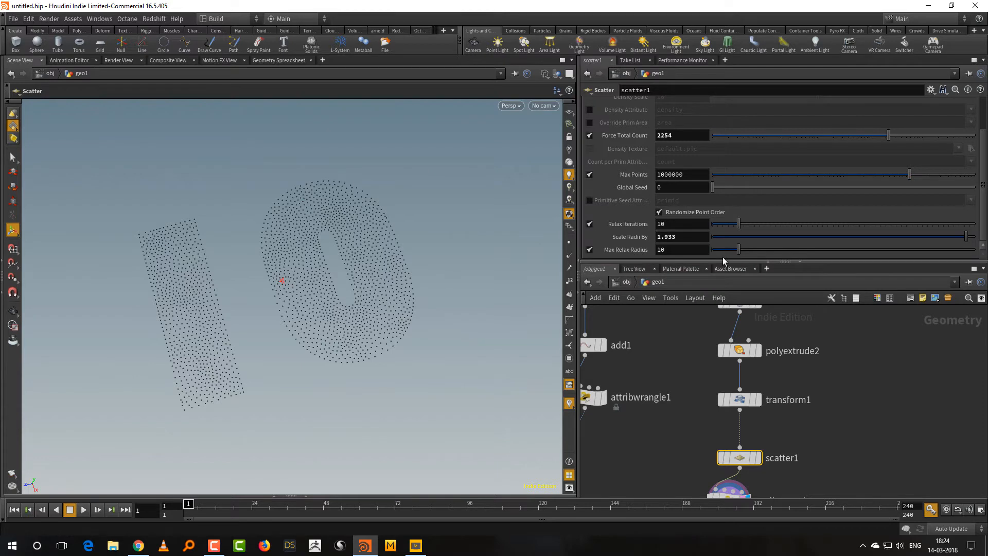
# Change the duplicated wrangle's VEX expression to f@a = 1; for the scattered number points.
pyautogui.moveTo(801, 425); pyautogui.dragTo(794, 390, button='middle')
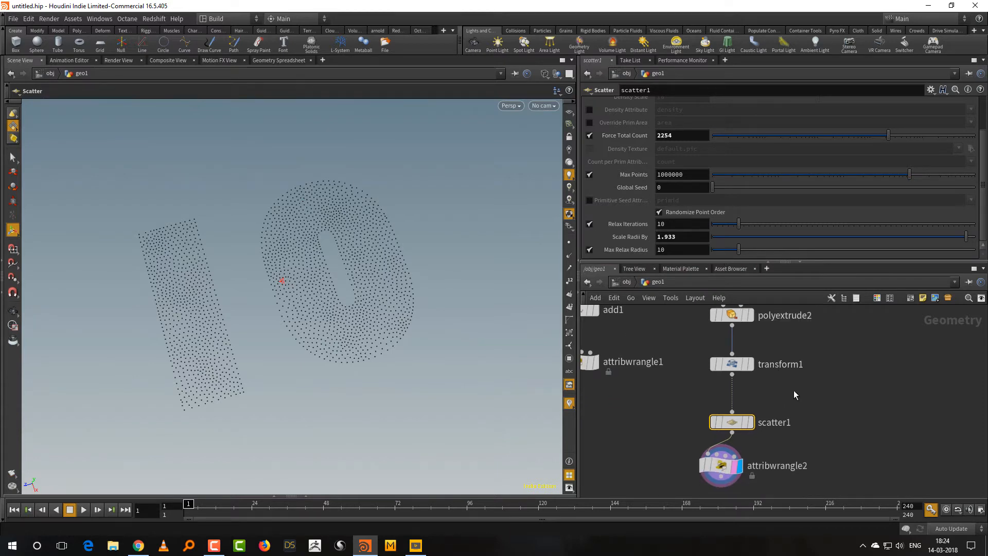
pyautogui.scroll(-4, 801, 399)
pyautogui.moveTo(809, 426); pyautogui.dragTo(709, 486)
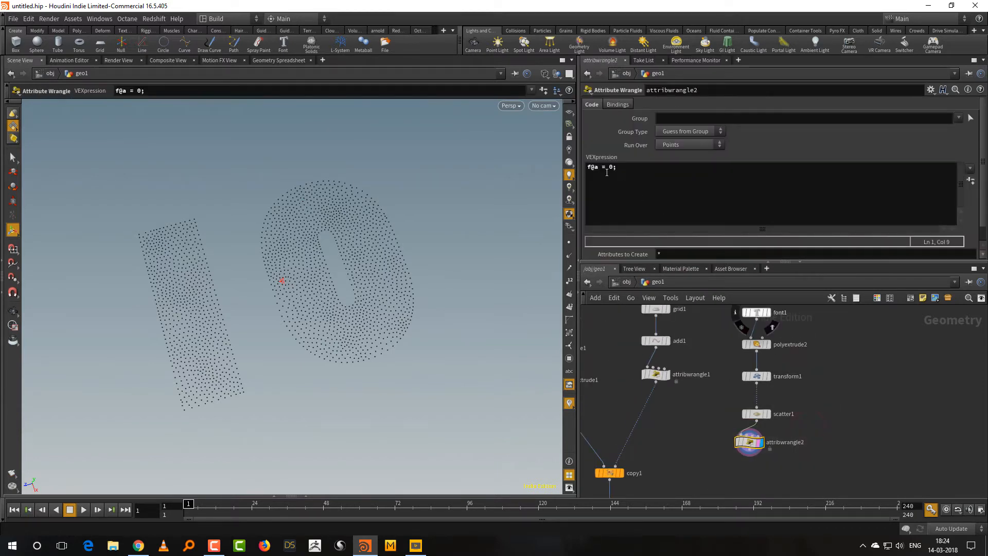
pyautogui.doubleClick(610, 167)
pyautogui.write('1')
pyautogui.moveTo(731, 262); pyautogui.dragTo(734, 231)
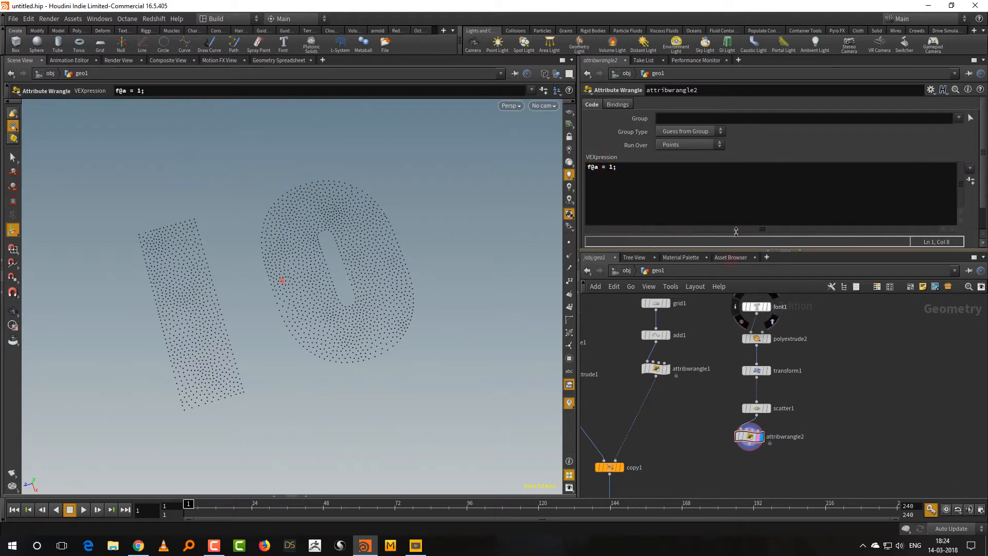
# Move the Font chain up so that its attribute wrangle sits roughly level with the grid's wrangle.
pyautogui.moveTo(825, 336); pyautogui.dragTo(790, 391, button='middle')
pyautogui.moveTo(798, 342); pyautogui.dragTo(703, 435)
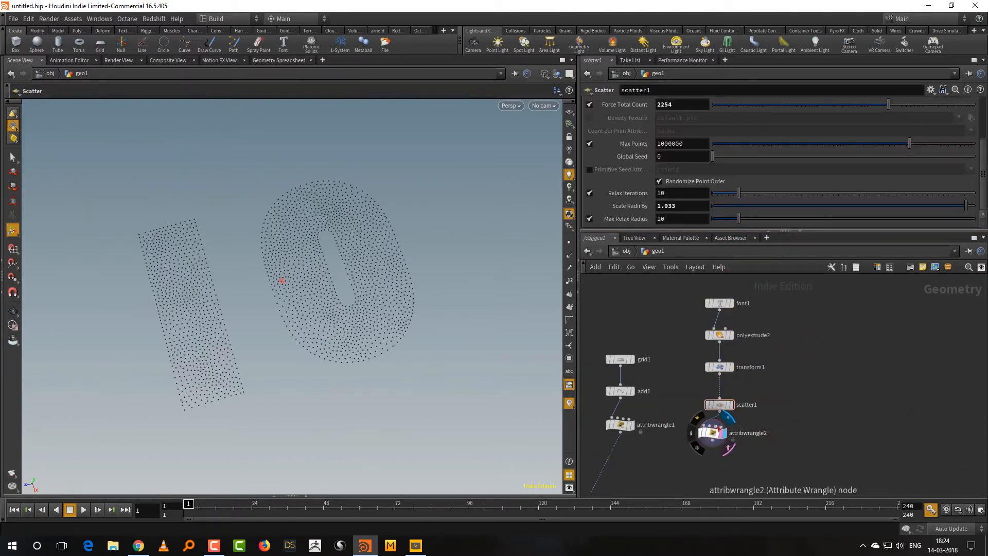
pyautogui.moveTo(621, 429)
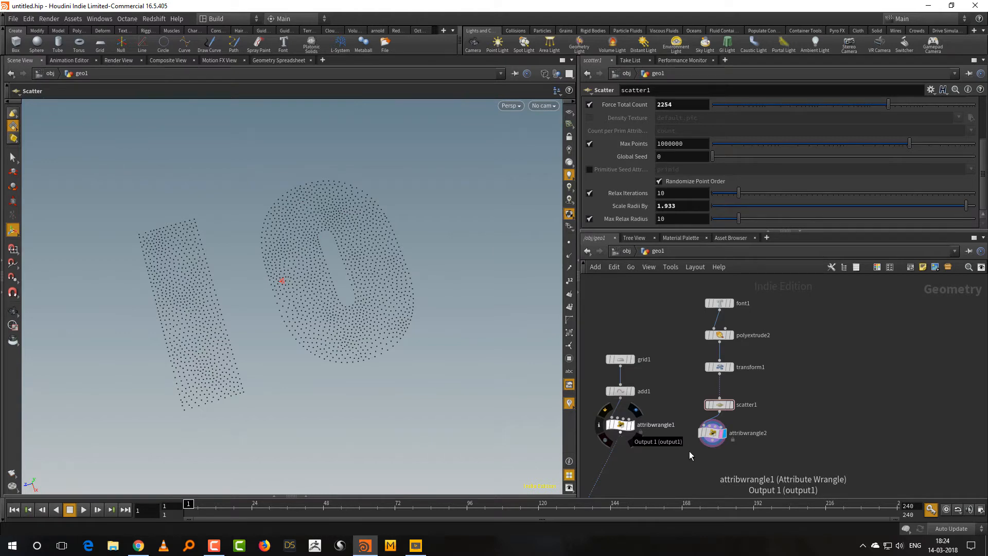
# Add an Attribute Transfer node below the two attribute wrangles.
pyautogui.moveTo(652, 458); pyautogui.dragTo(683, 408, button='middle')
pyautogui.scroll(2, 682, 420)
pyautogui.rightClick(684, 428)
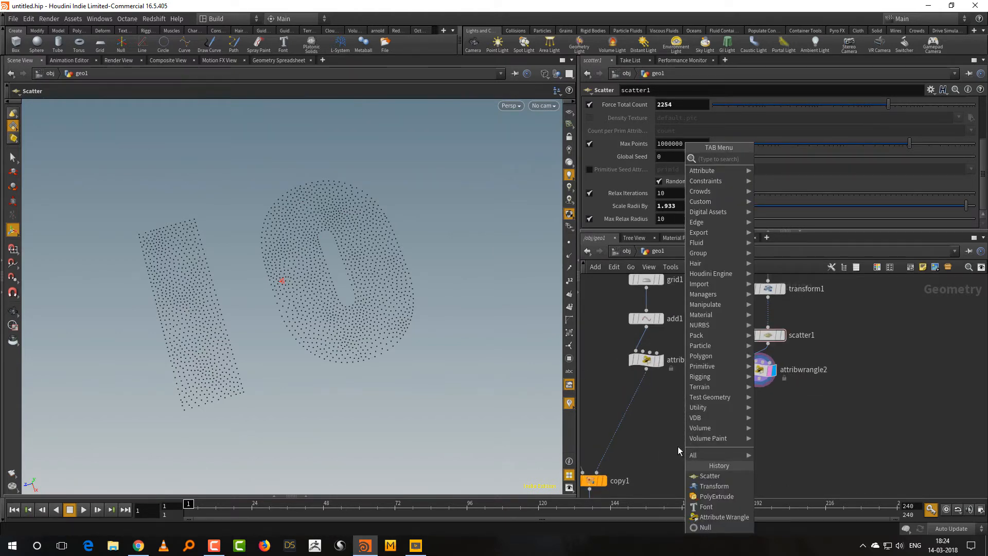
pyautogui.write('trans')
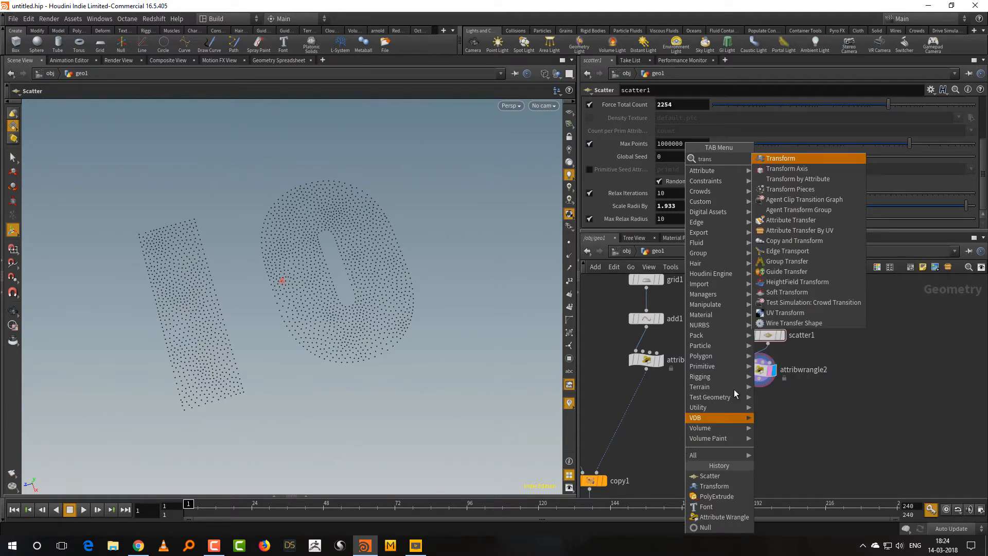
pyautogui.click(796, 221)
pyautogui.click(703, 438)
# Connect the grid wrangle to the Attribute Transfer's first input and the number-point wrangle to its second, and display the node.
pyautogui.moveTo(647, 369); pyautogui.dragTo(695, 430)
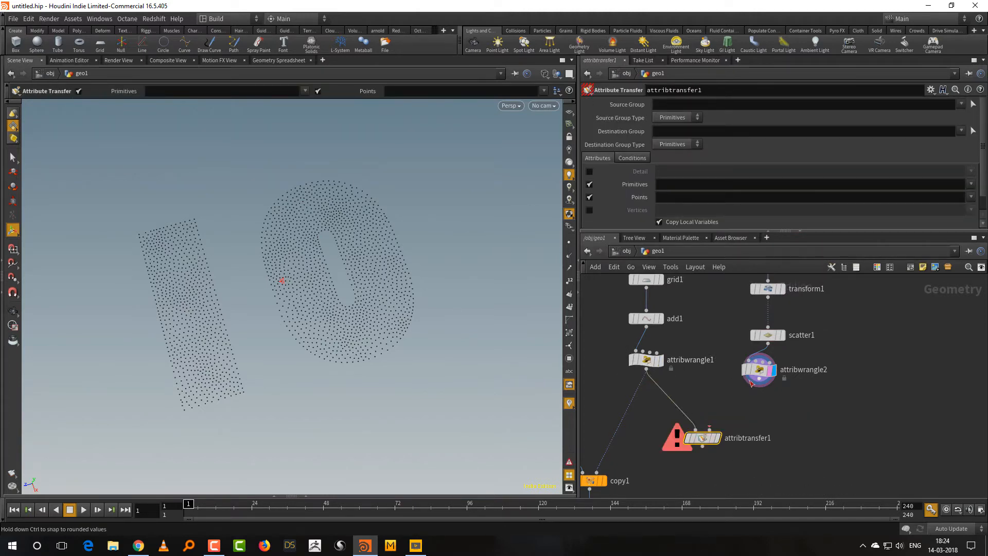
pyautogui.moveTo(760, 385); pyautogui.dragTo(711, 428)
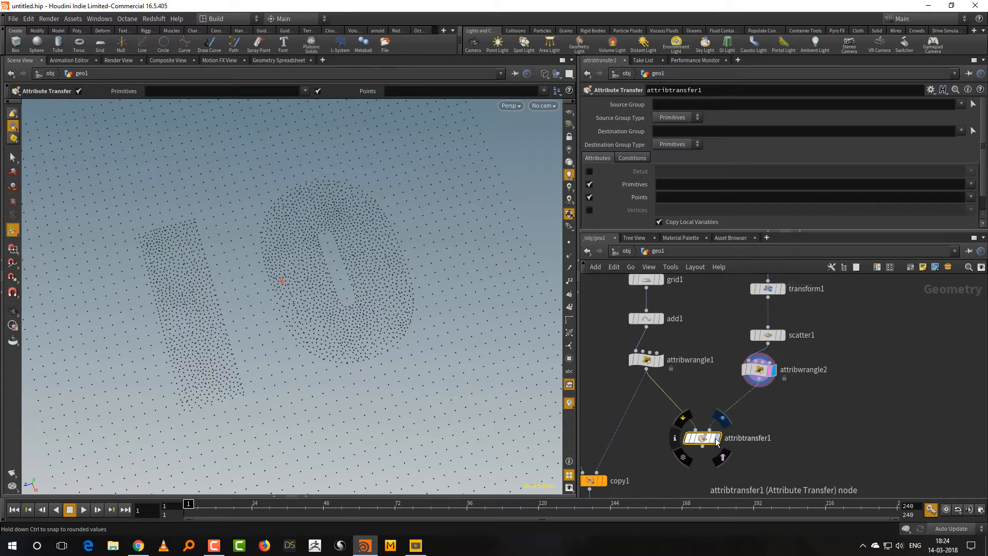
pyautogui.press('Escape')
pyautogui.moveTo(416, 338); pyautogui.dragTo(421, 365)
pyautogui.click(713, 438)
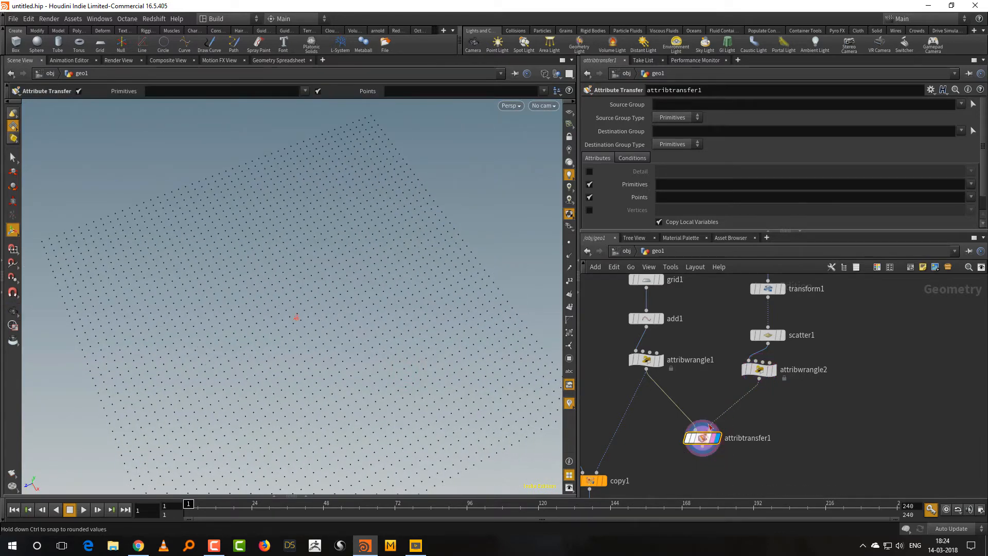
# Turn off primitive transfer, transfer only point attribute a, and open the Attribute Transfer's conditions.
pyautogui.moveTo(688, 230); pyautogui.dragTo(688, 267)
pyautogui.click(590, 184)
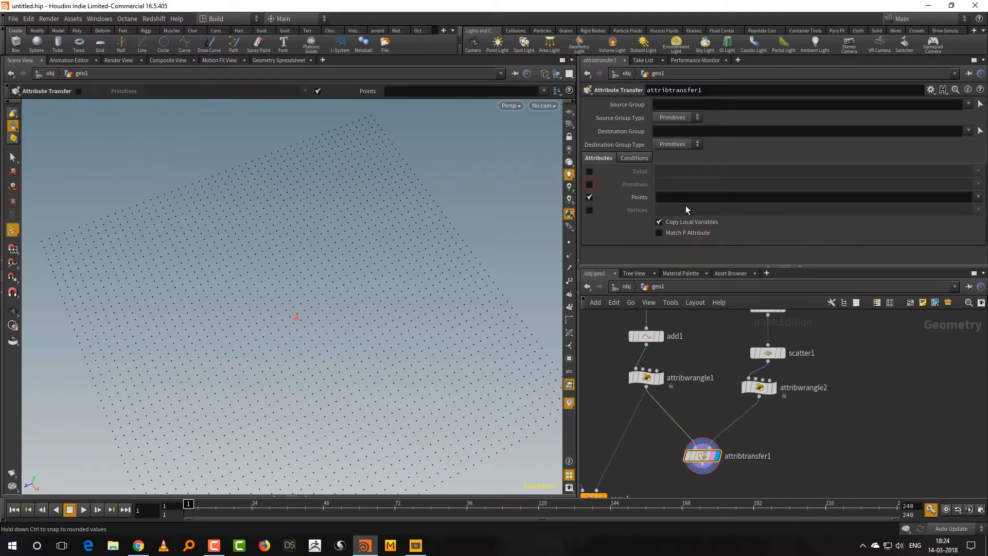
pyautogui.click(978, 198)
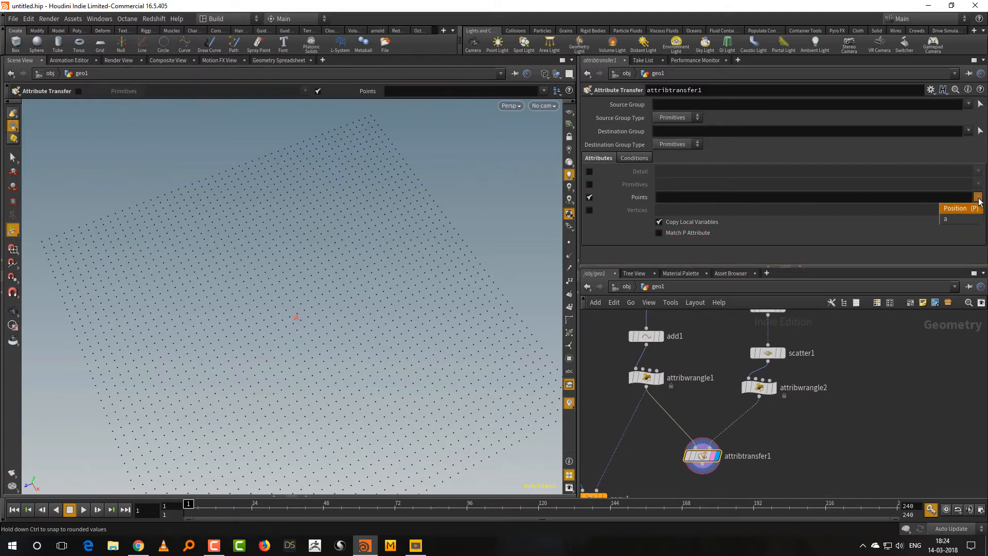
pyautogui.click(953, 221)
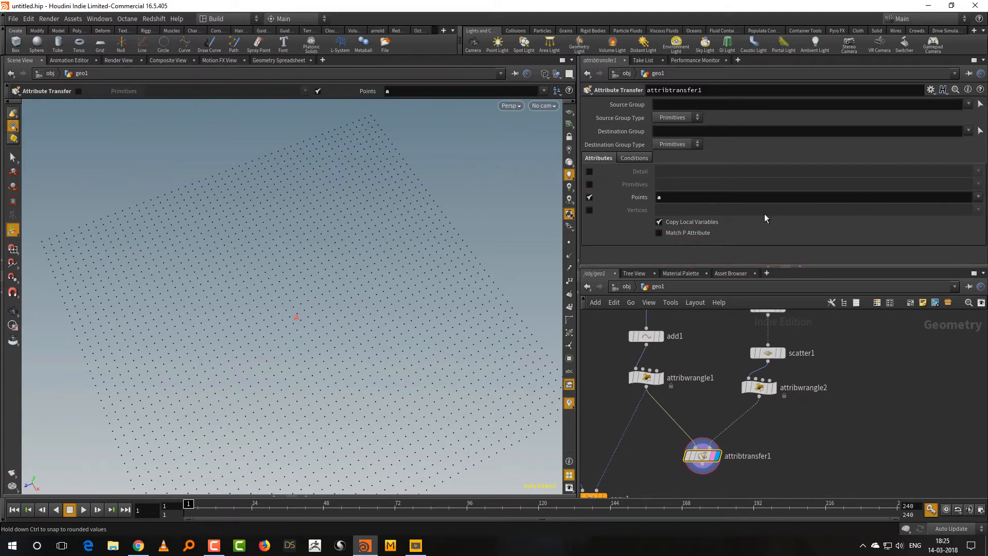
pyautogui.click(634, 159)
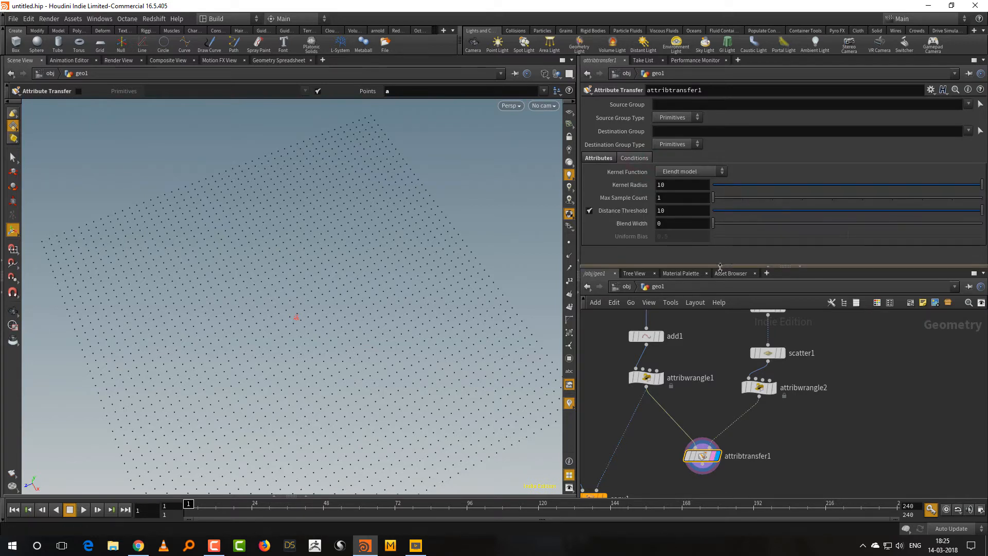
# Add a Visualize node fed by the Attribute Transfer output and display it.
pyautogui.moveTo(722, 267); pyautogui.dragTo(722, 252)
pyautogui.moveTo(786, 418); pyautogui.dragTo(676, 469)
pyautogui.moveTo(737, 454); pyautogui.dragTo(739, 379, button='middle')
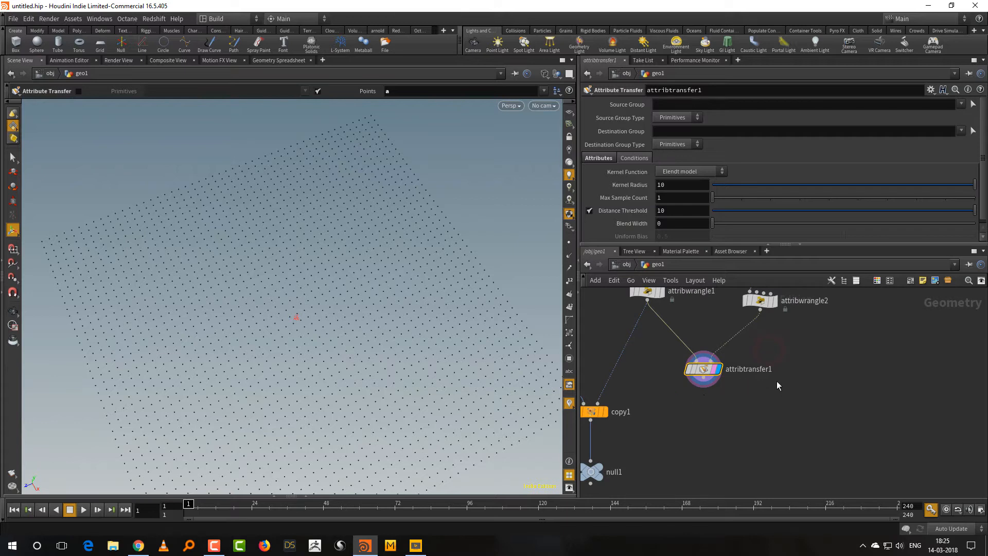
pyautogui.press('x')
pyautogui.moveTo(777, 396); pyautogui.dragTo(778, 424)
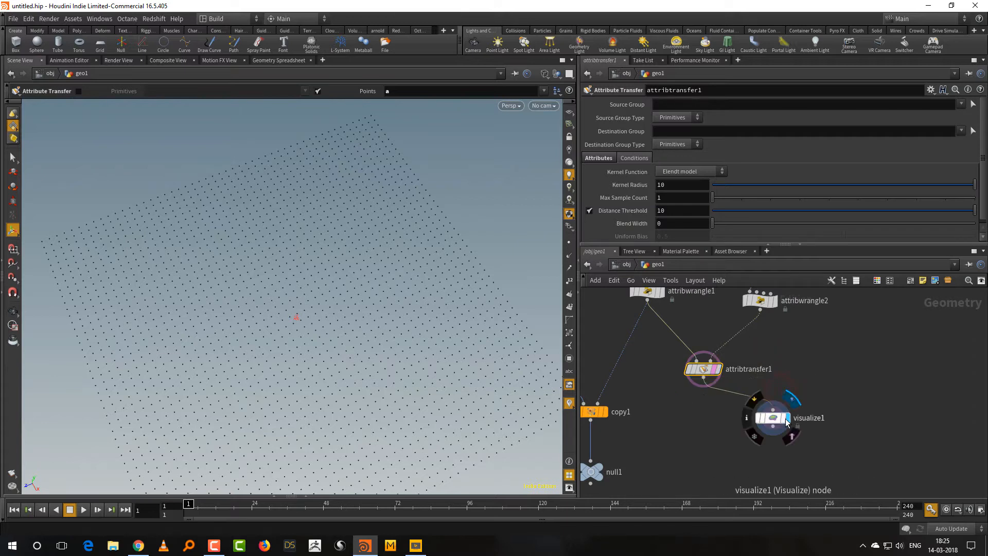
pyautogui.click(778, 423)
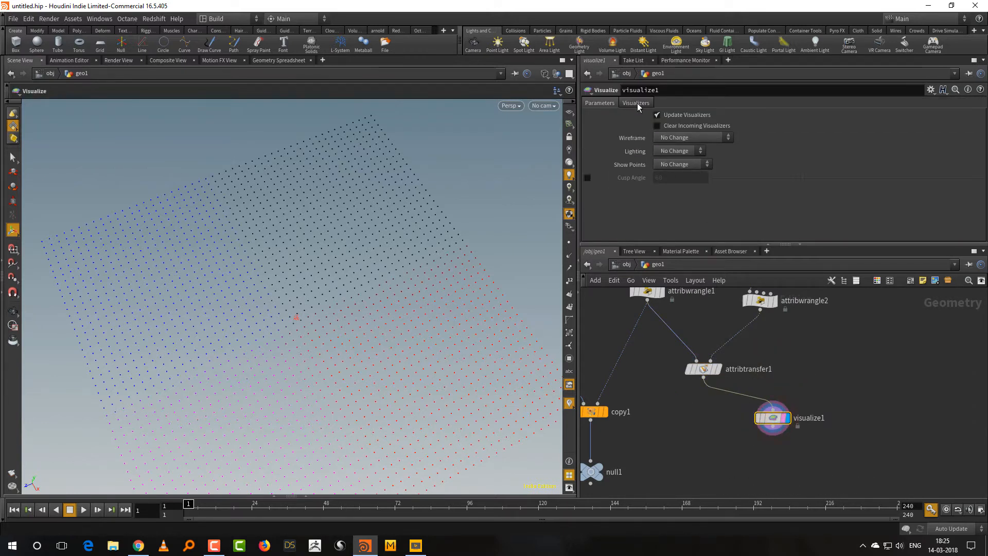
# Set the Visualize node's color visualizer to read attribute a.
pyautogui.click(637, 103)
pyautogui.moveTo(664, 245); pyautogui.dragTo(669, 302)
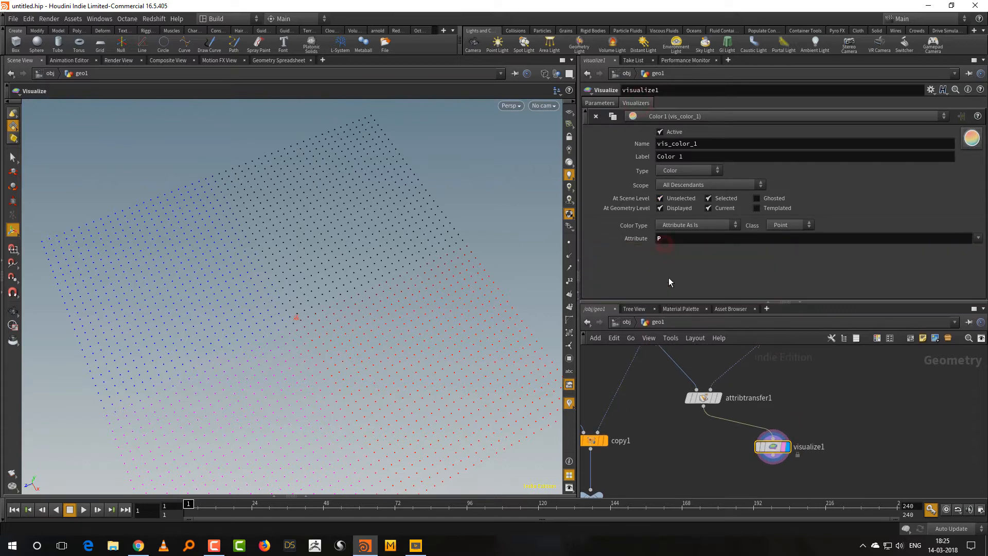
pyautogui.click(684, 243)
pyautogui.write('a')
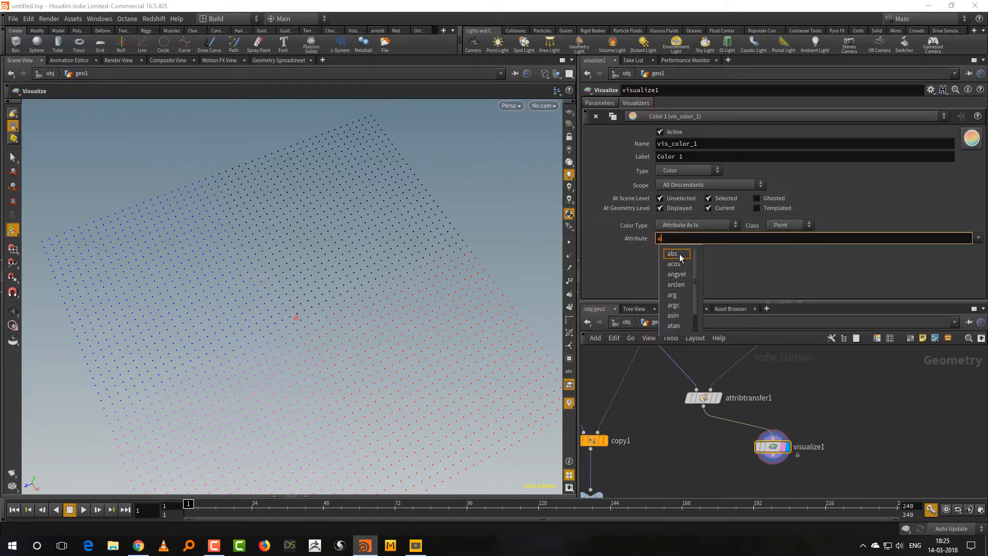
pyautogui.press('Return')
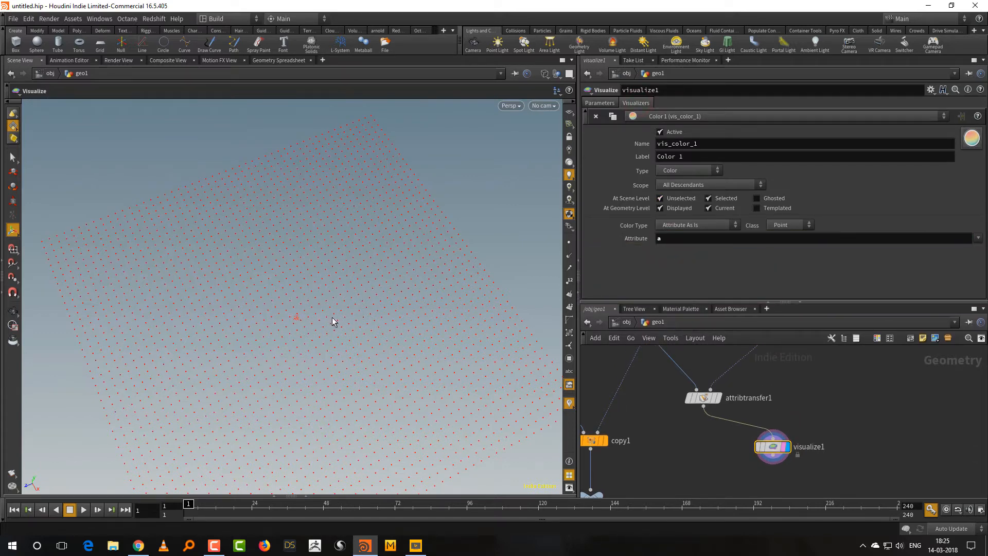
# Set the Attribute Transfer's Distance Threshold to 0 and its Blend Width to 0.17.
pyautogui.press('w')
pyautogui.moveTo(393, 340)
pyautogui.keyDown('alt'); pyautogui.mouseDown()
pyautogui.moveTo(364, 269)
pyautogui.moveTo(370, 333)
pyautogui.moveTo(380, 318)
pyautogui.moveTo(385, 342)
pyautogui.mouseUp(); pyautogui.keyUp('alt')
pyautogui.click(703, 398)
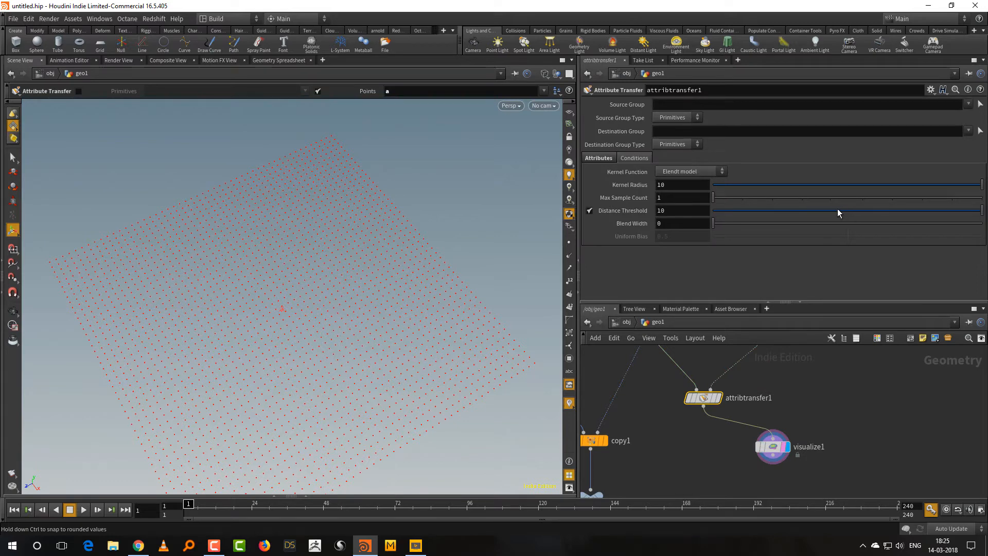
pyautogui.moveTo(840, 211); pyautogui.dragTo(719, 227)
# Move the copy and null nodes lower in the network and delete the Visualize node.
pyautogui.moveTo(756, 302); pyautogui.dragTo(755, 230)
pyautogui.moveTo(770, 372); pyautogui.dragTo(836, 333, button='middle')
pyautogui.moveTo(603, 360); pyautogui.dragTo(697, 463)
pyautogui.moveTo(659, 370); pyautogui.dragTo(660, 421)
pyautogui.moveTo(897, 352); pyautogui.dragTo(804, 421)
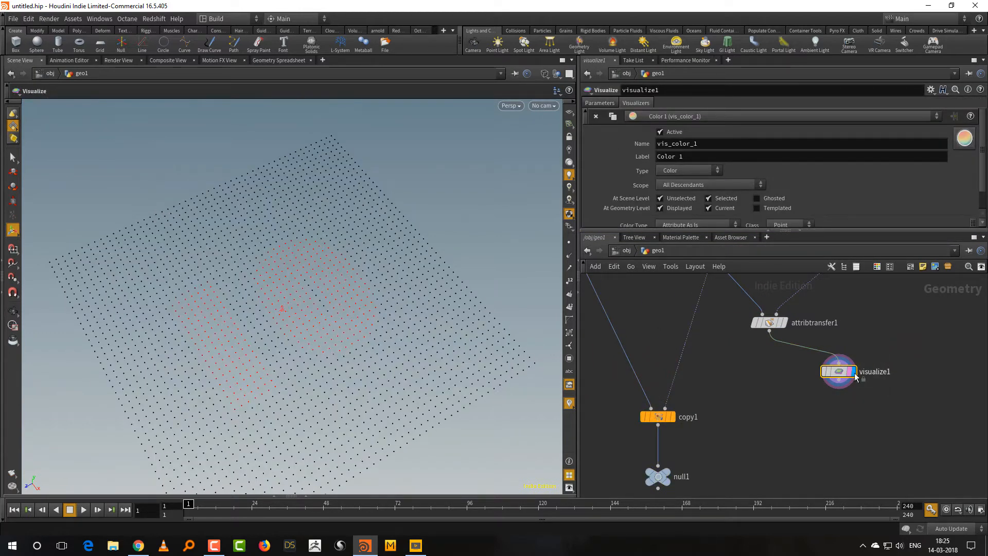
pyautogui.press('Delete')
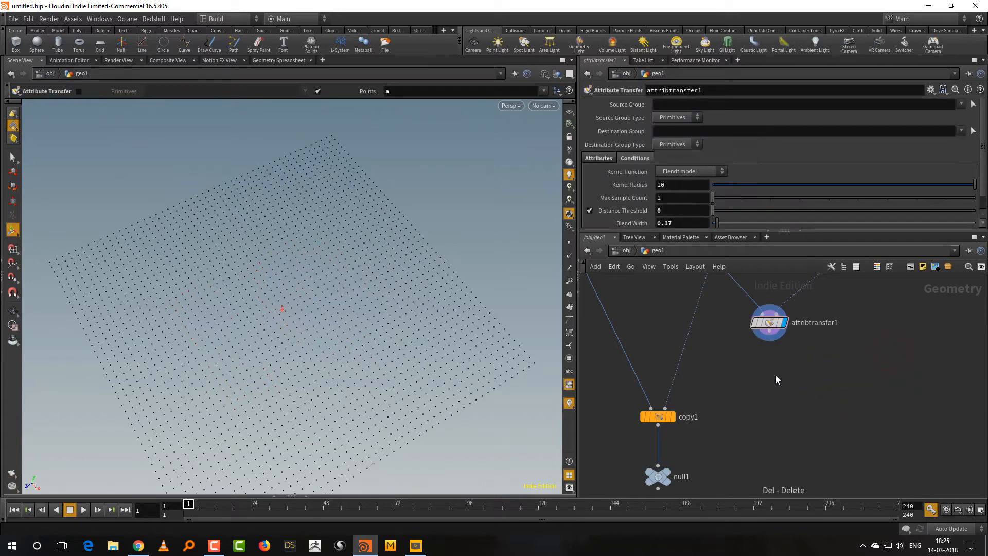
# Add a Color node directly after the Attribute Transfer node.
pyautogui.moveTo(776, 380); pyautogui.dragTo(780, 404, button='middle')
pyautogui.press('Tab')
pyautogui.write('colo')
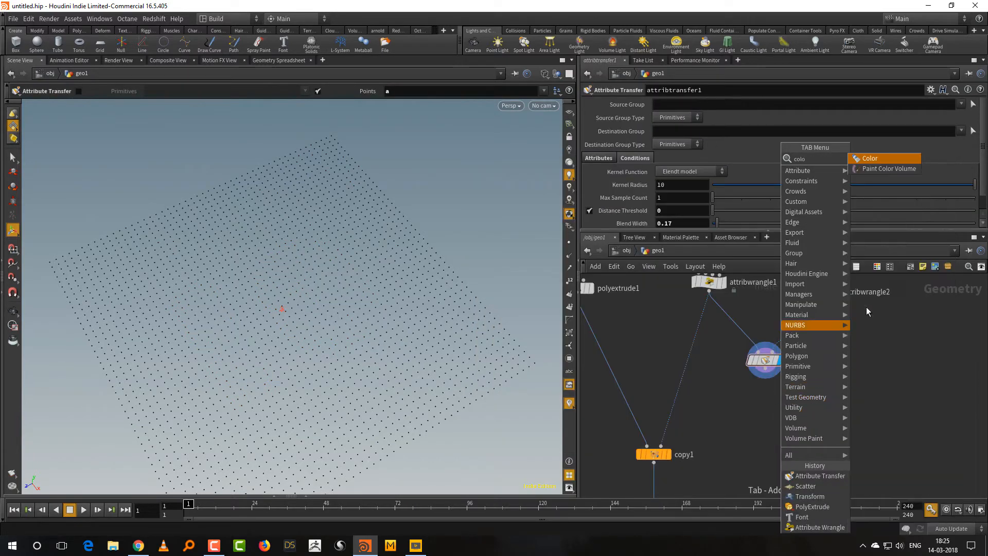
pyautogui.press('Return')
pyautogui.click(765, 416)
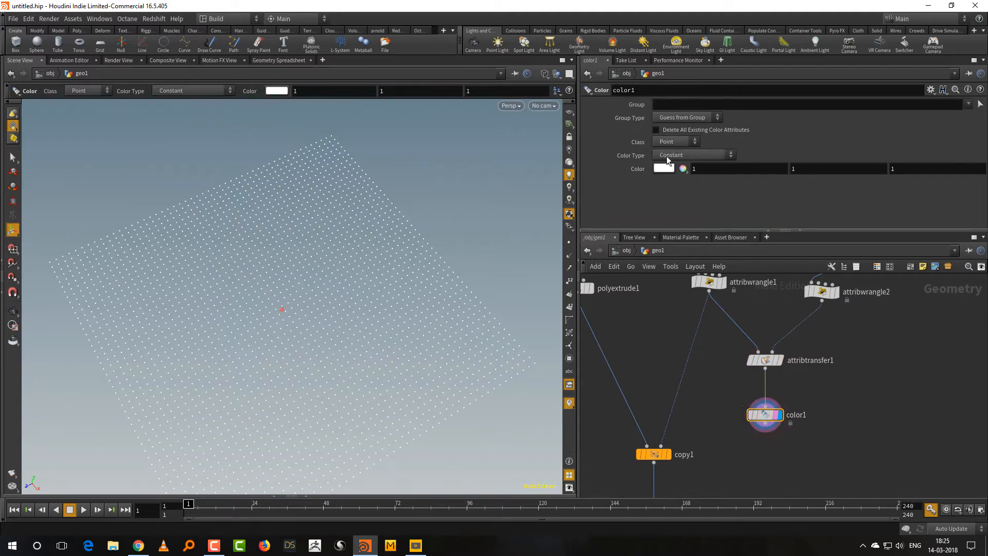
# Set the Color node's Color Type to Ramp from Attribute, driven by attribute a.
pyautogui.click(700, 154)
pyautogui.click(703, 197)
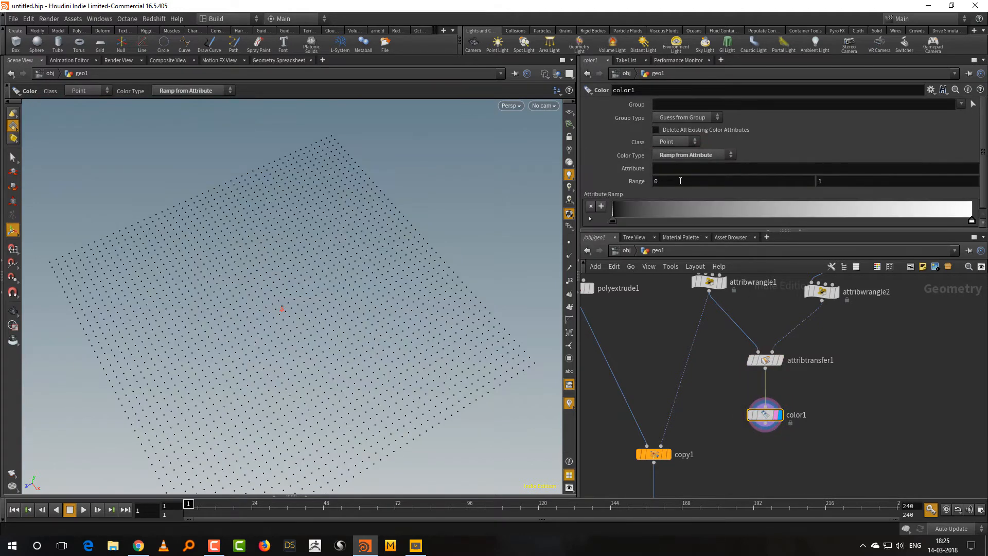
pyautogui.click(676, 167)
pyautogui.write('a')
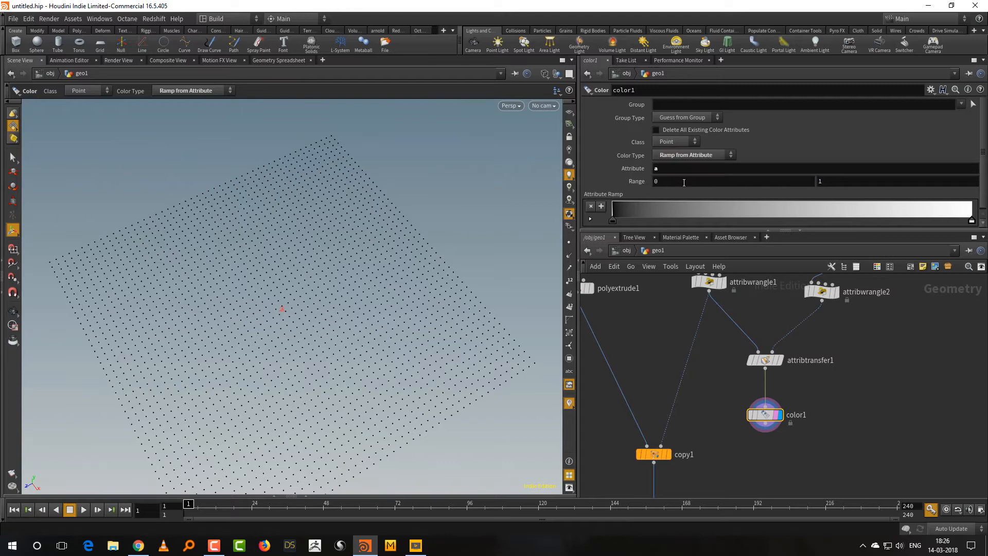
# Connect the Color output to the copy node's second input and display the null node.
pyautogui.click(766, 431)
pyautogui.moveTo(690, 432); pyautogui.dragTo(686, 354, button='middle')
pyautogui.click(667, 421)
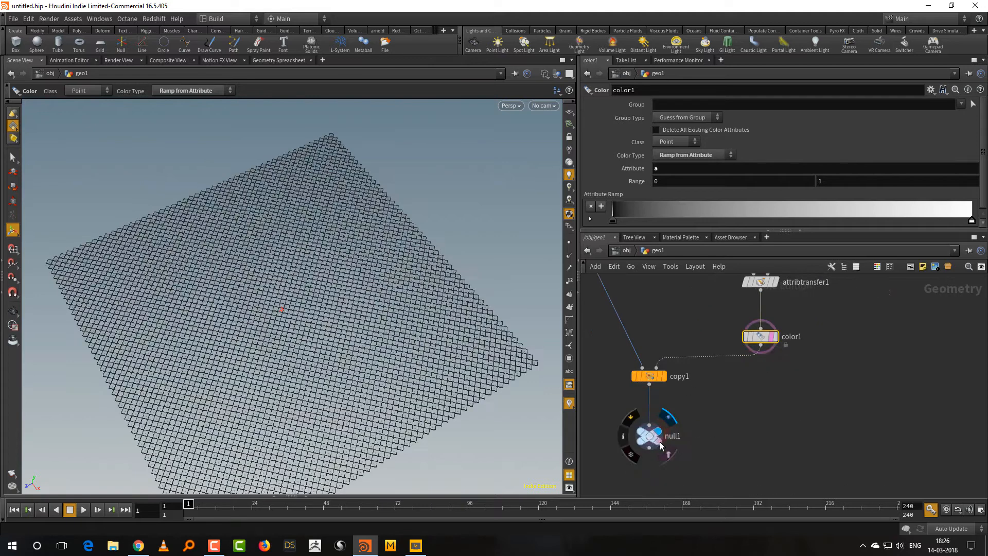
pyautogui.click(650, 436)
# Open the Copy Stamp node's template point attribute settings and switch the viewport to shaded display to examine the copied tiles.
pyautogui.click(684, 410)
pyautogui.moveTo(683, 410); pyautogui.dragTo(682, 332)
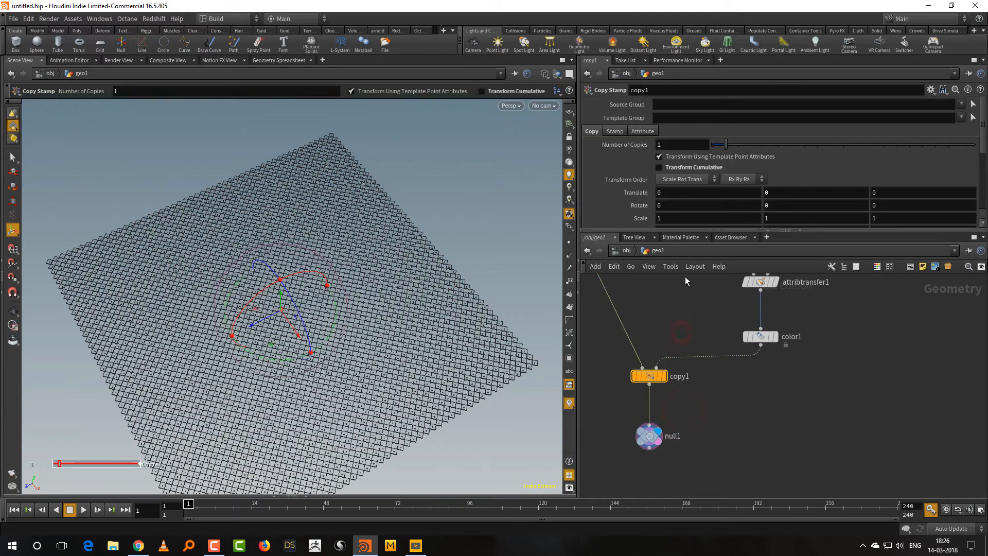
pyautogui.moveTo(675, 229); pyautogui.dragTo(672, 274)
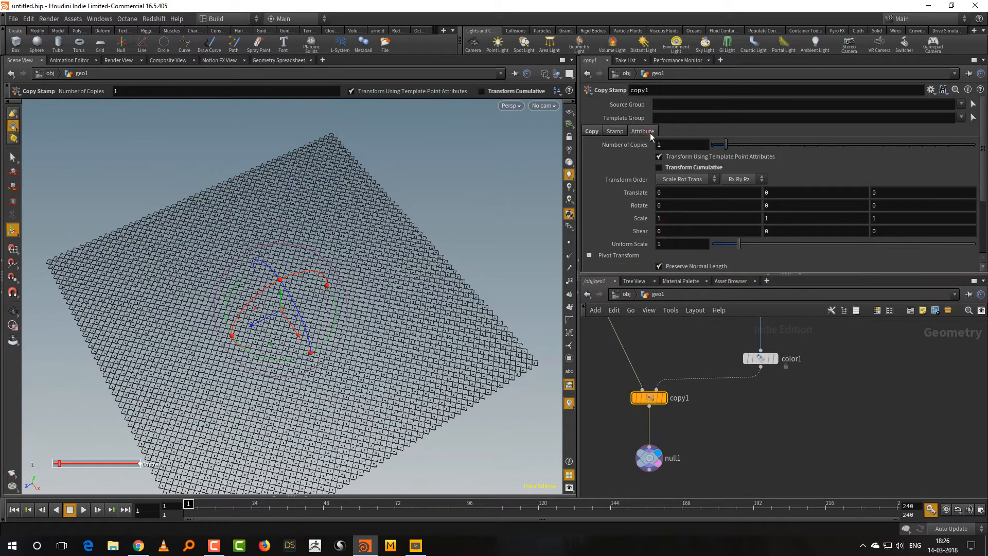
pyautogui.click(642, 131)
pyautogui.click(715, 460)
pyautogui.press('w')
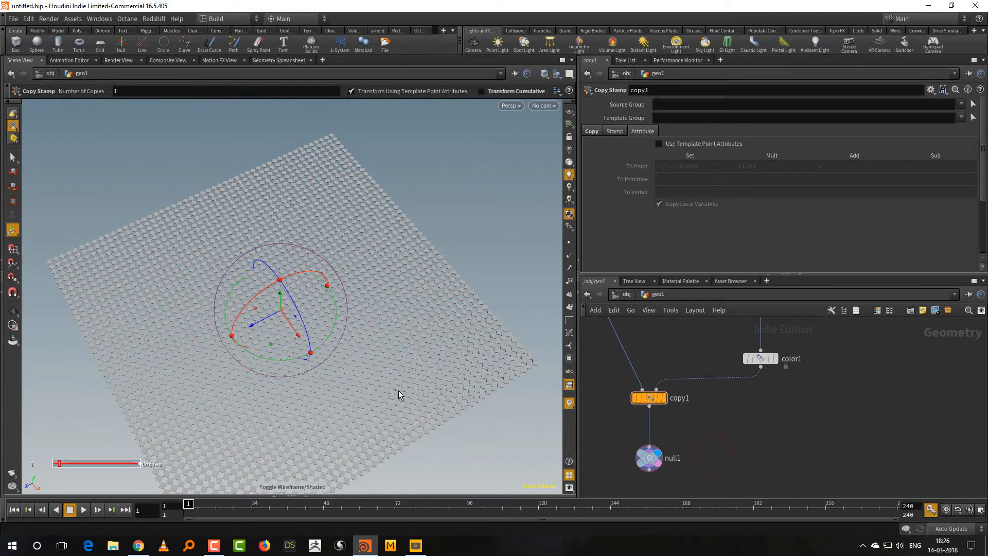
pyautogui.keyDown('alt'); pyautogui.moveTo(419, 359); pyautogui.dragTo(404, 382); pyautogui.keyUp('alt')
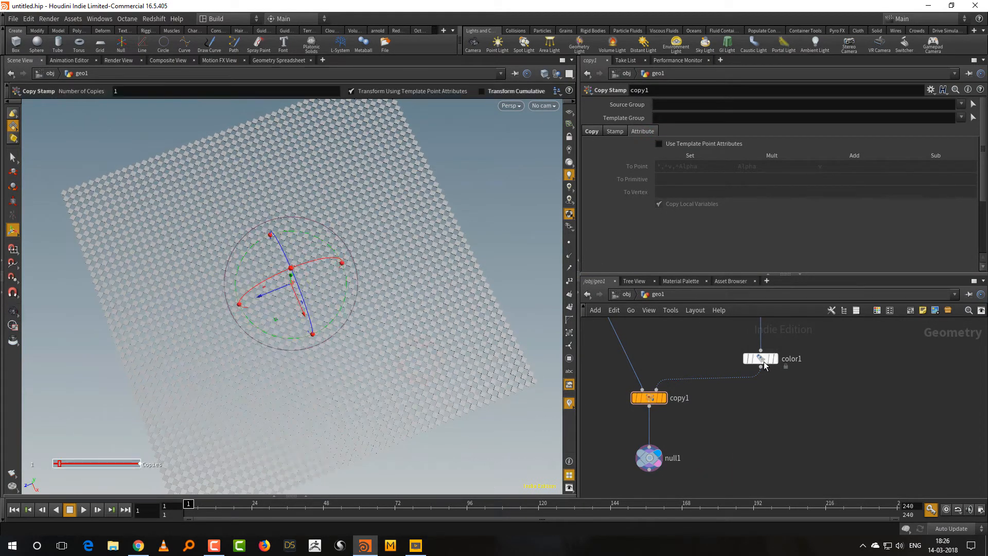
pyautogui.moveTo(803, 333); pyautogui.dragTo(790, 382, button='middle')
pyautogui.moveTo(710, 274); pyautogui.dragTo(702, 253)
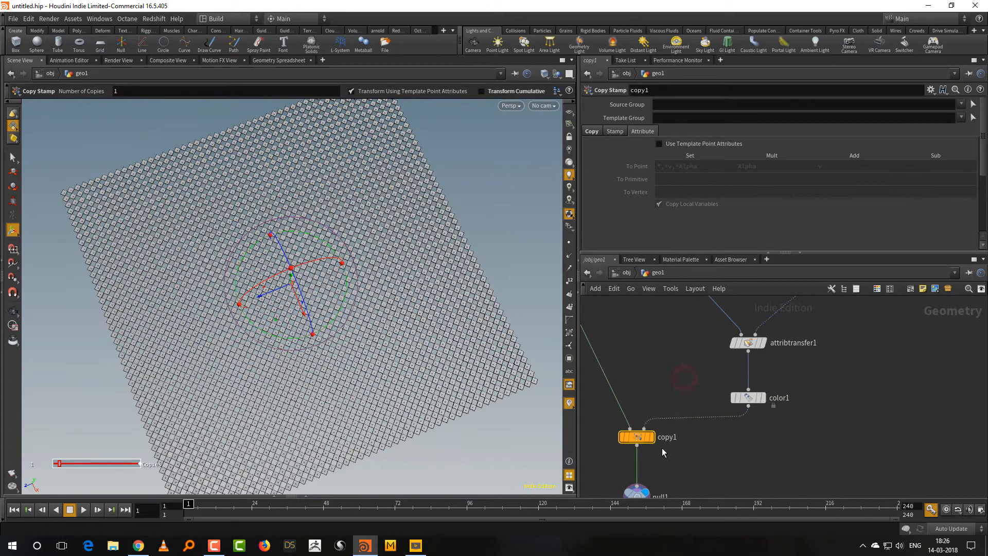
pyautogui.click(703, 457)
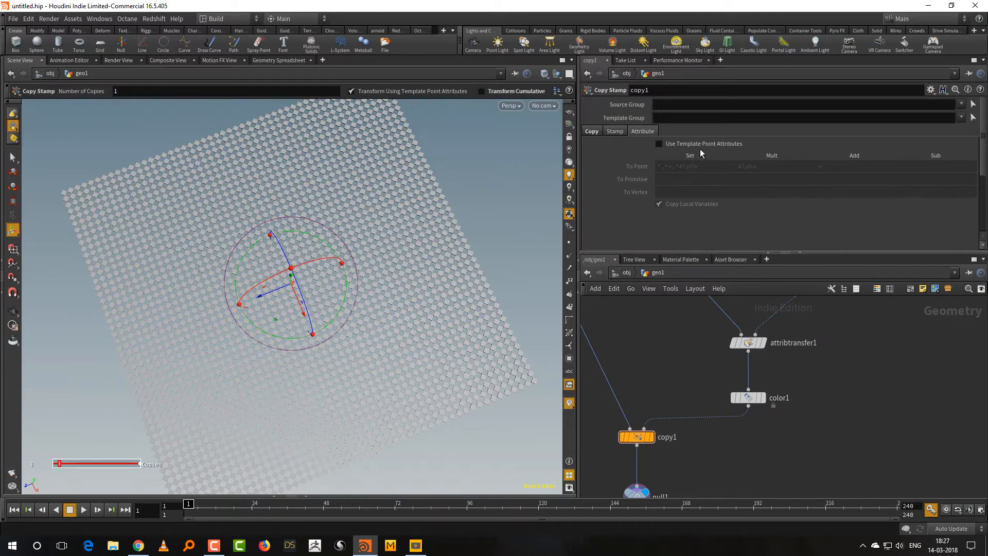
# Enable Use Template Point Attributes on the Copy Stamp node so the tiles take the template points' color.
pyautogui.click(680, 143)
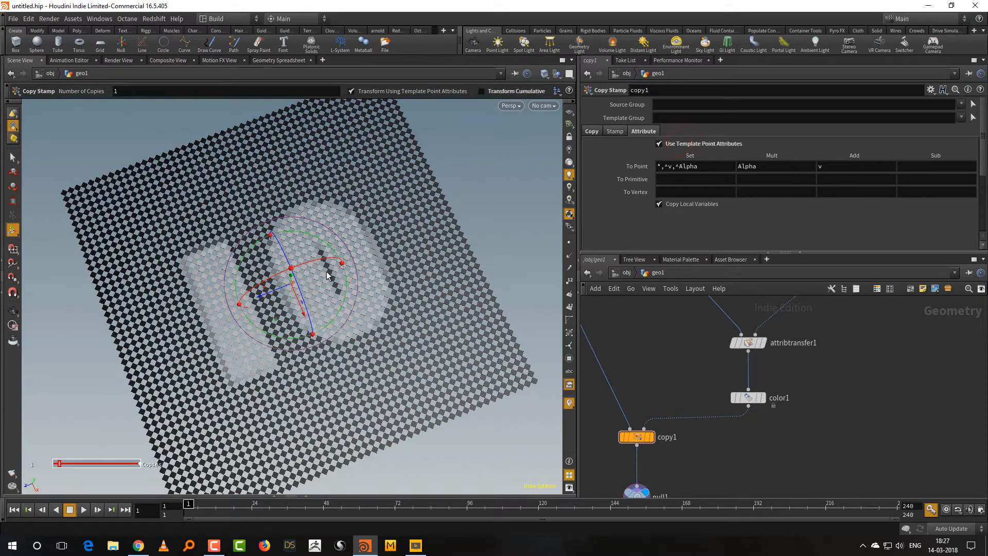
pyautogui.press('Escape')
pyautogui.moveTo(443, 417)
pyautogui.mouseDown()
pyautogui.moveTo(441, 441)
pyautogui.moveTo(441, 405)
pyautogui.mouseUp()
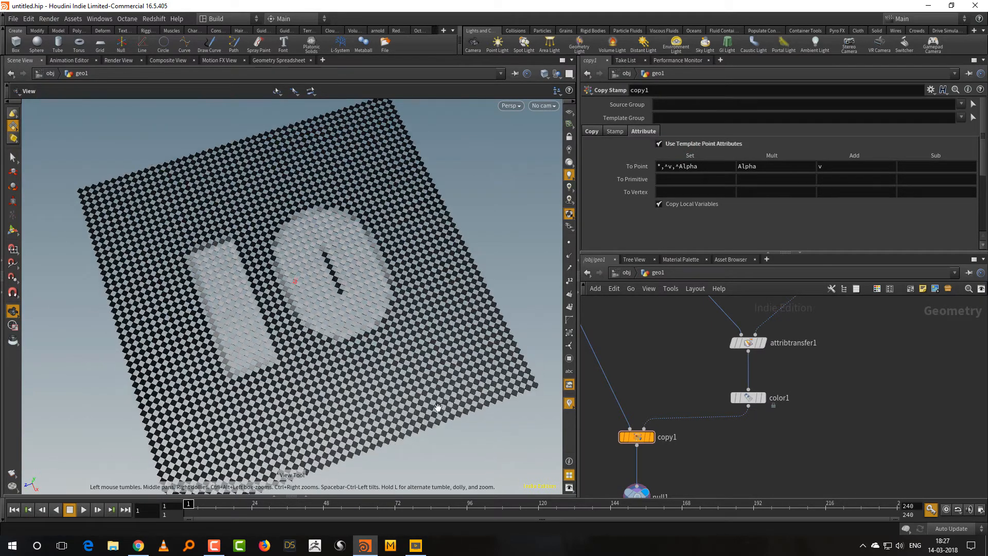
# Review the Attribute Transfer, Color and Copy nodes in the network and select the Color node to show its ramp.
pyautogui.moveTo(685, 367); pyautogui.dragTo(754, 366, button='middle')
pyautogui.moveTo(651, 413); pyautogui.dragTo(740, 514)
pyautogui.moveTo(348, 320)
pyautogui.mouseDown()
pyautogui.moveTo(371, 271)
pyautogui.moveTo(363, 322)
pyautogui.mouseUp()
pyautogui.moveTo(762, 378); pyautogui.dragTo(863, 430)
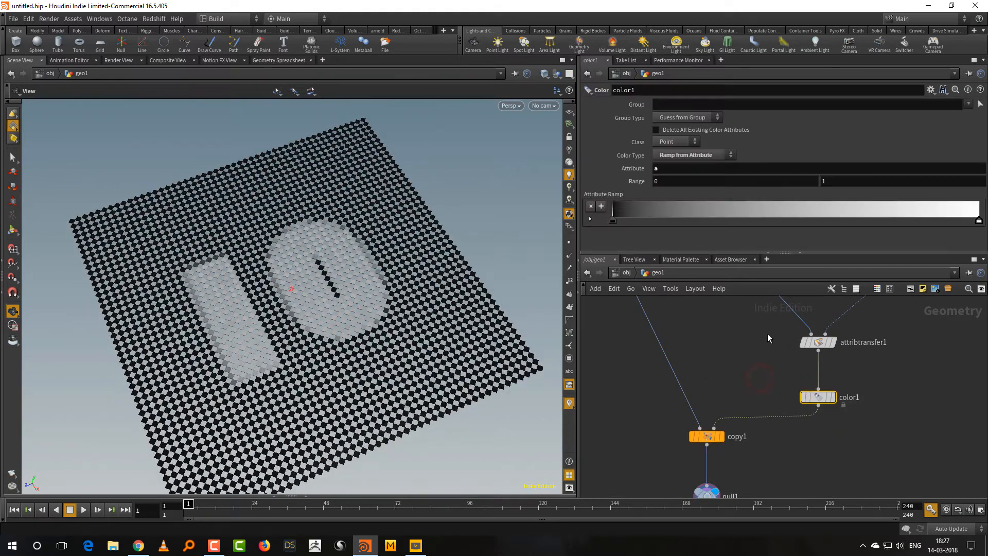
pyautogui.moveTo(766, 321); pyautogui.dragTo(776, 389)
pyautogui.moveTo(836, 362); pyautogui.dragTo(829, 395, button='middle')
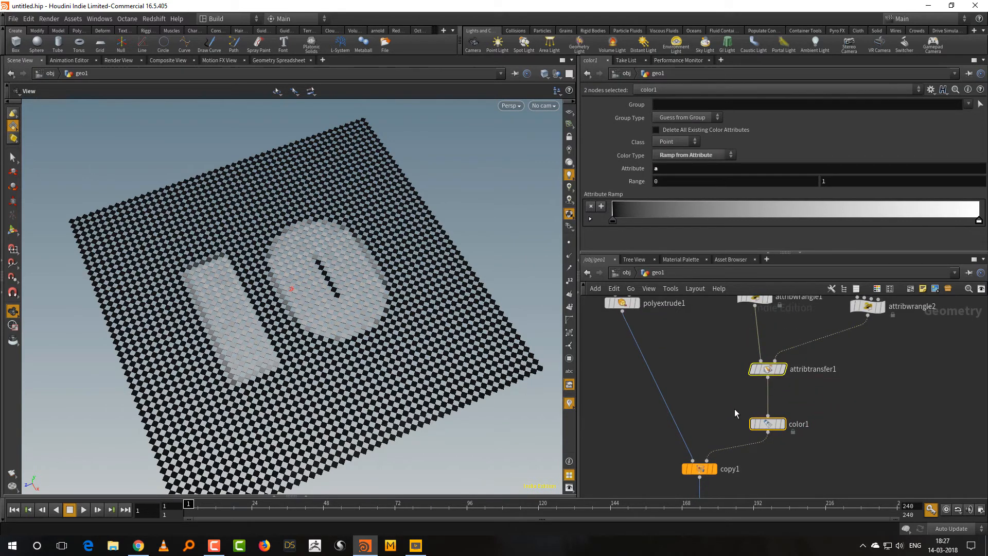
pyautogui.moveTo(712, 403); pyautogui.dragTo(824, 450)
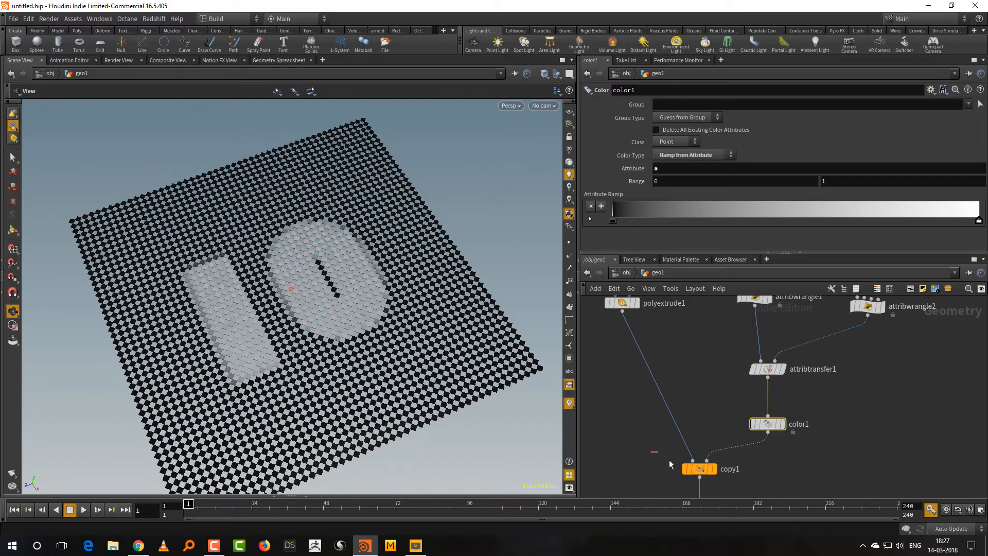
pyautogui.moveTo(670, 460); pyautogui.dragTo(708, 483)
pyautogui.moveTo(745, 405); pyautogui.dragTo(823, 440)
# Set the attribute ramp's end color to bright pink with hue 343, saturation 0.973 and value 1.
pyautogui.doubleClick(978, 220)
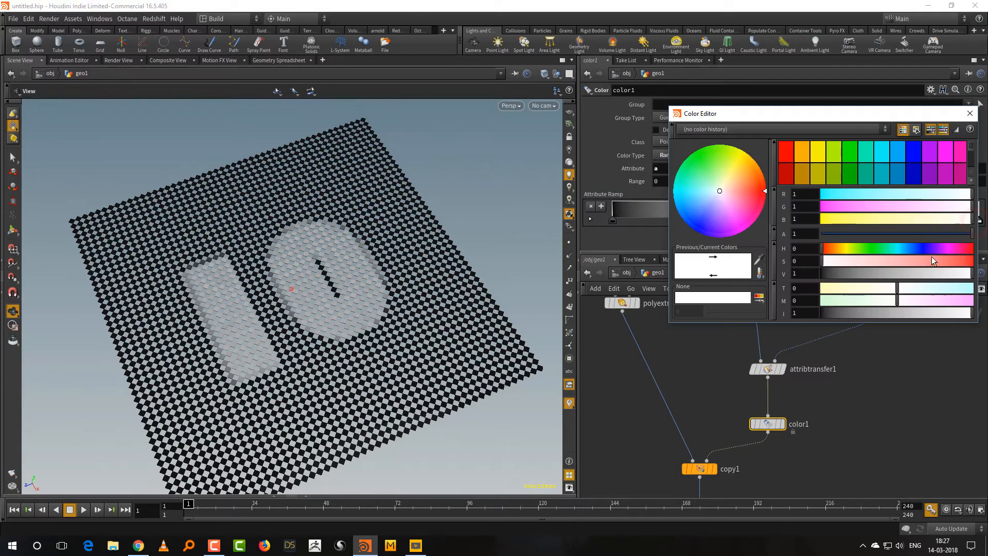
pyautogui.click(969, 250)
pyautogui.click(967, 260)
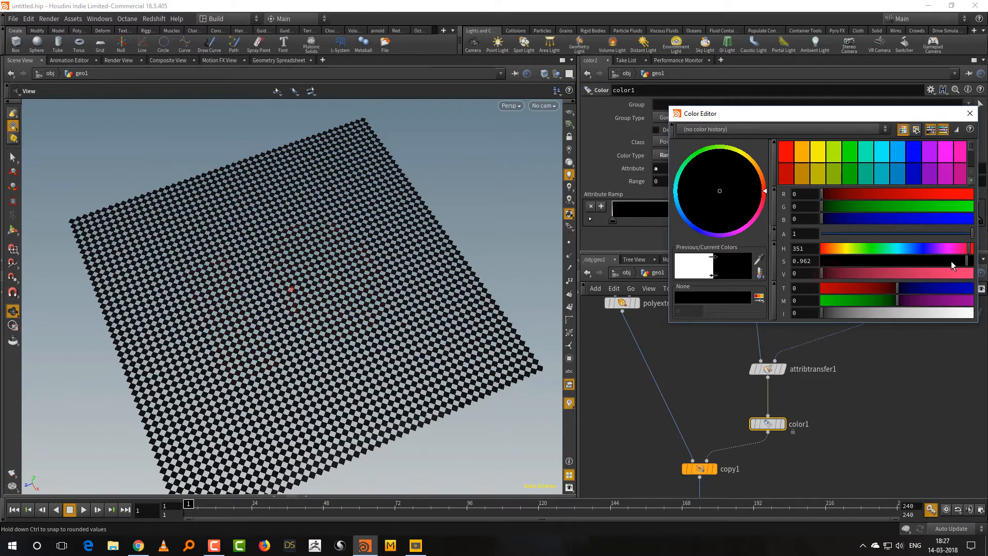
pyautogui.moveTo(818, 275); pyautogui.dragTo(830, 276)
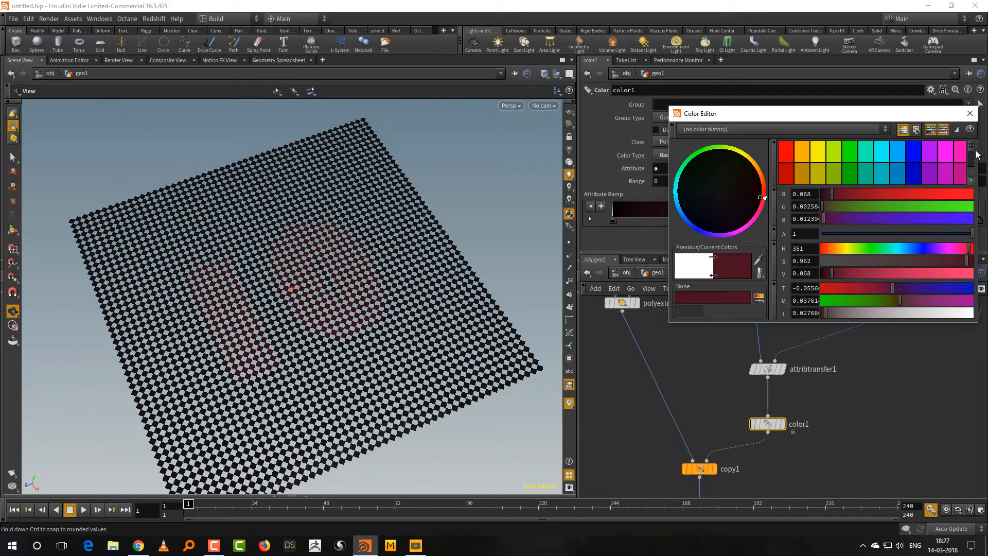
pyautogui.click(970, 113)
pyautogui.doubleClick(613, 222)
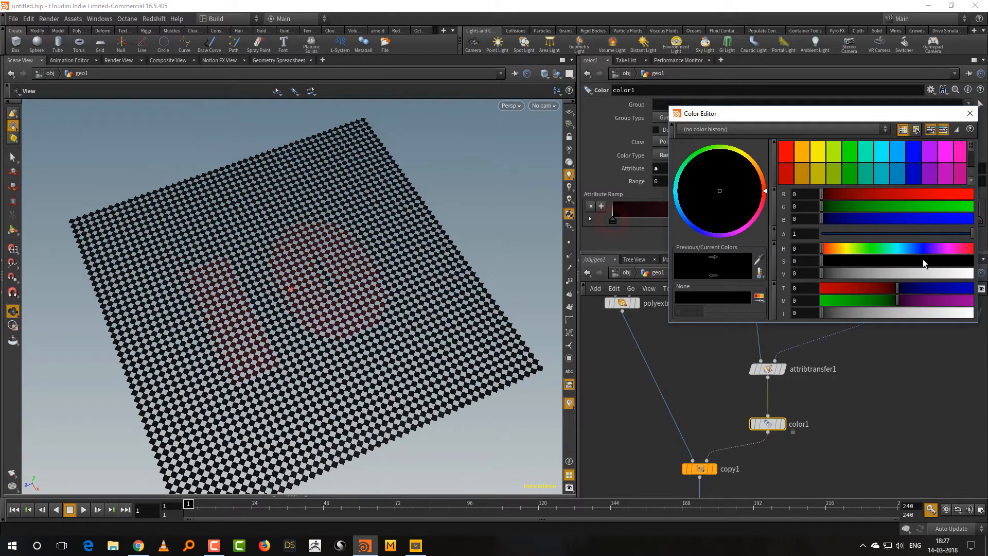
pyautogui.moveTo(867, 248); pyautogui.dragTo(966, 249)
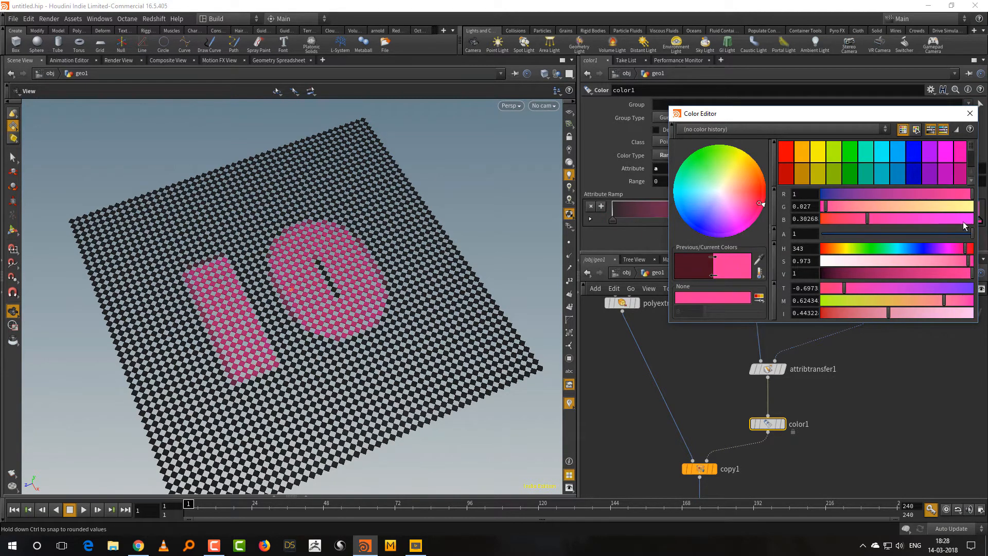
pyautogui.click(970, 113)
# Set the Copy Stamp node's Y scale to @a and inspect the tile heights from a low angle.
pyautogui.click(700, 468)
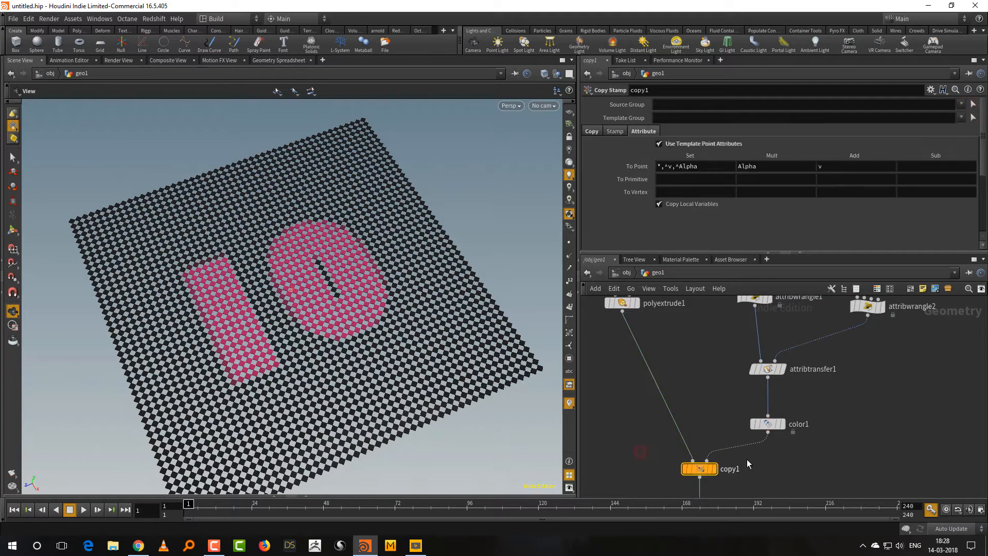
pyautogui.click(593, 131)
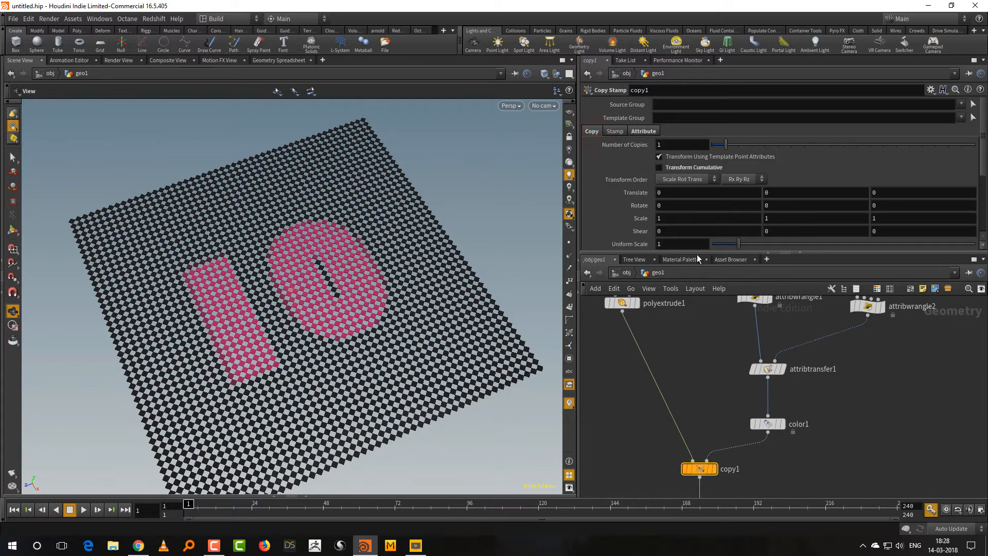
pyautogui.moveTo(700, 252); pyautogui.dragTo(700, 289)
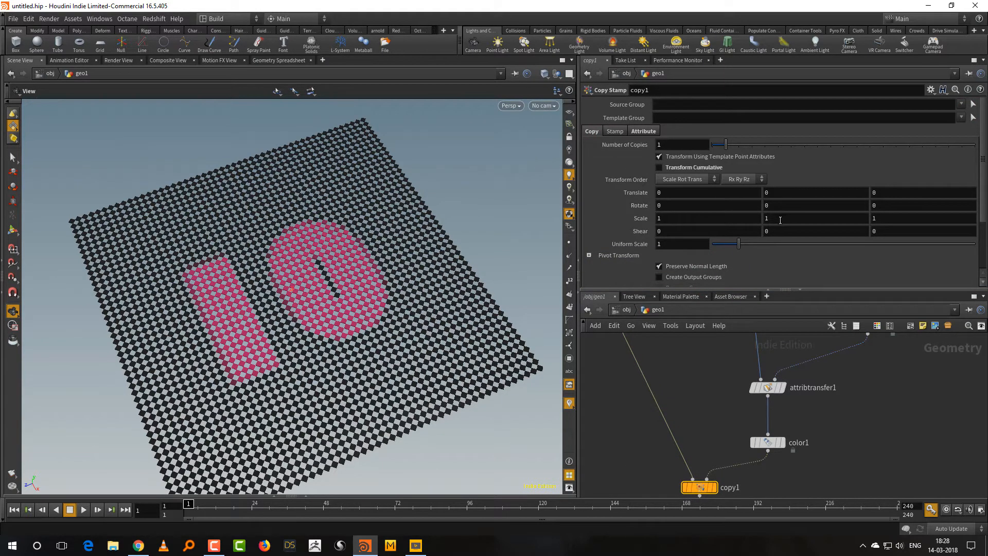
pyautogui.click(777, 219)
pyautogui.write('@a')
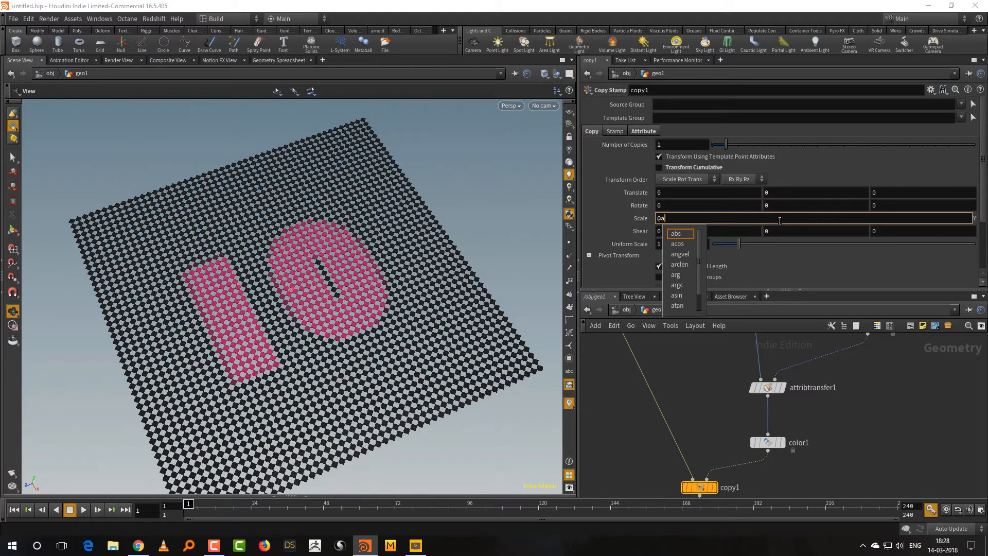
pyautogui.press('Return')
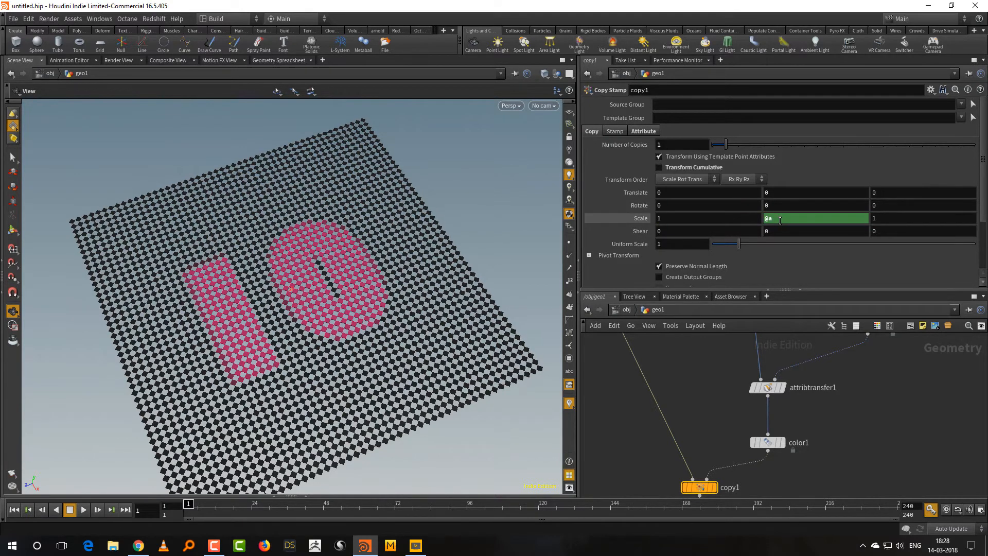
pyautogui.moveTo(355, 410); pyautogui.dragTo(410, 380)
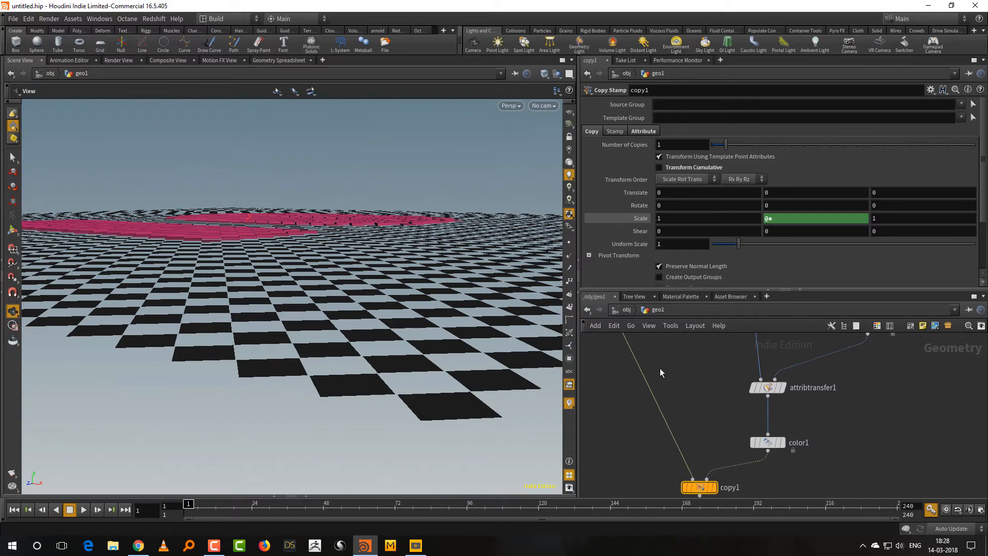
pyautogui.moveTo(283, 287); pyautogui.dragTo(449, 352)
# Try shifting the number text in the viewport through its Transform node, and reset its X translation to 0.
pyautogui.moveTo(717, 396); pyautogui.dragTo(639, 505, button='middle')
pyautogui.moveTo(859, 441); pyautogui.dragTo(825, 477, button='middle')
pyautogui.click(766, 394)
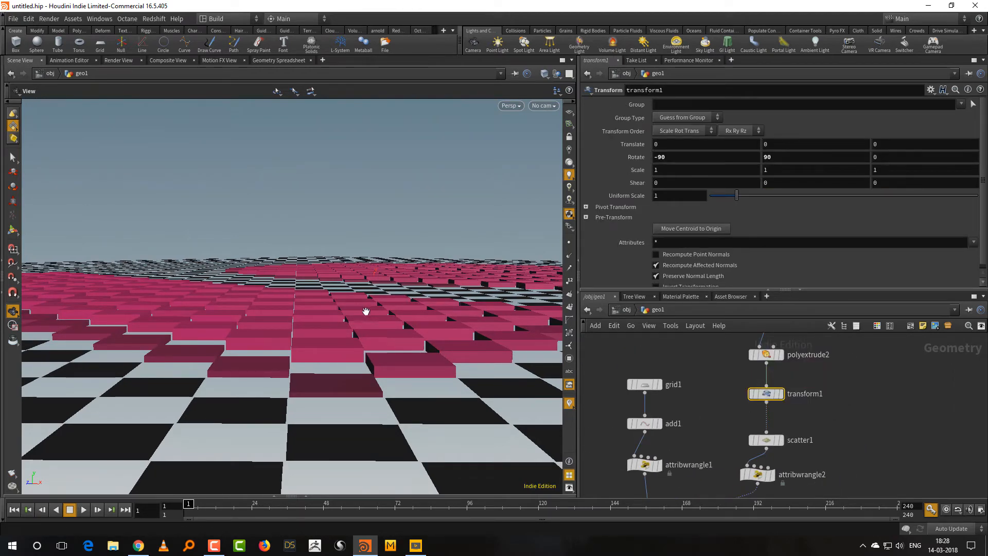
pyautogui.press('Return')
pyautogui.moveTo(390, 312)
pyautogui.keyDown('alt'); pyautogui.mouseDown()
pyautogui.moveTo(378, 309)
pyautogui.moveTo(388, 315)
pyautogui.mouseUp(); pyautogui.keyUp('alt')
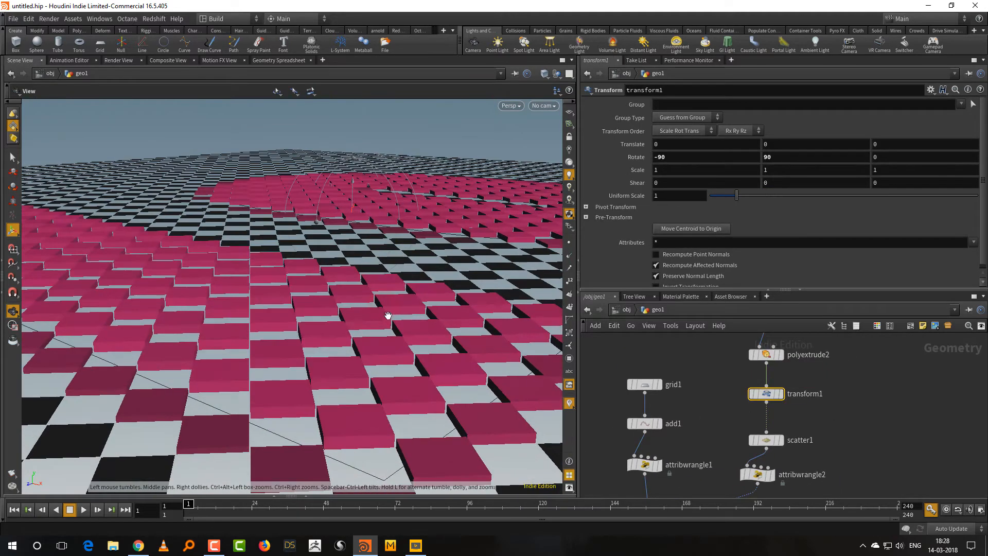
pyautogui.moveTo(332, 212); pyautogui.dragTo(305, 231)
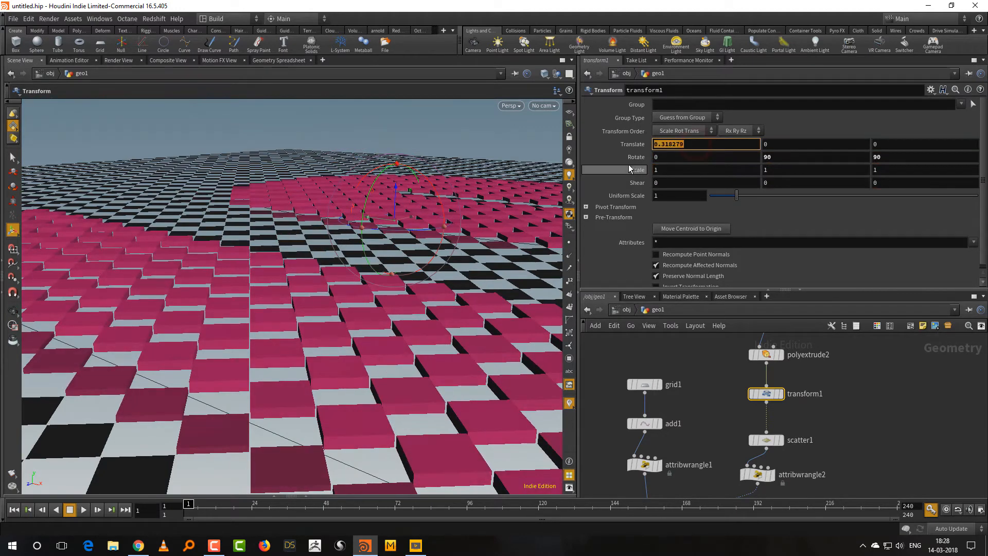
pyautogui.write('0')
pyautogui.press('Return')
pyautogui.press('Escape')
# Examine the raised pink number tiles from above and bring the whole node network into view.
pyautogui.moveTo(462, 369); pyautogui.dragTo(368, 386)
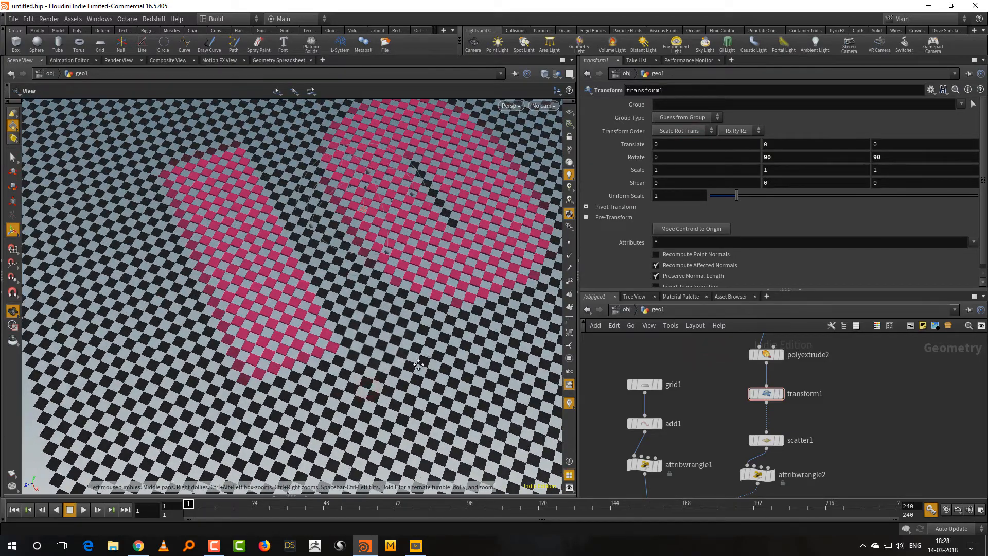
pyautogui.moveTo(418, 365); pyautogui.dragTo(360, 407, button='middle')
pyautogui.moveTo(360, 407); pyautogui.dragTo(354, 437, button='right')
pyautogui.moveTo(354, 438); pyautogui.dragTo(418, 377, button='middle')
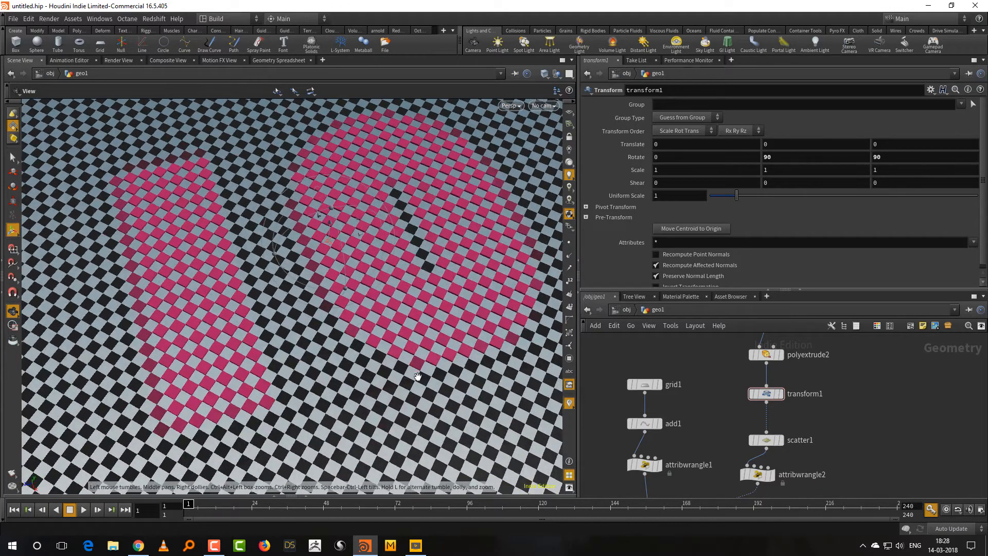
pyautogui.moveTo(418, 376); pyautogui.dragTo(416, 390)
pyautogui.moveTo(706, 400); pyautogui.dragTo(737, 312, button='middle')
pyautogui.moveTo(736, 312); pyautogui.dragTo(718, 338, button='right')
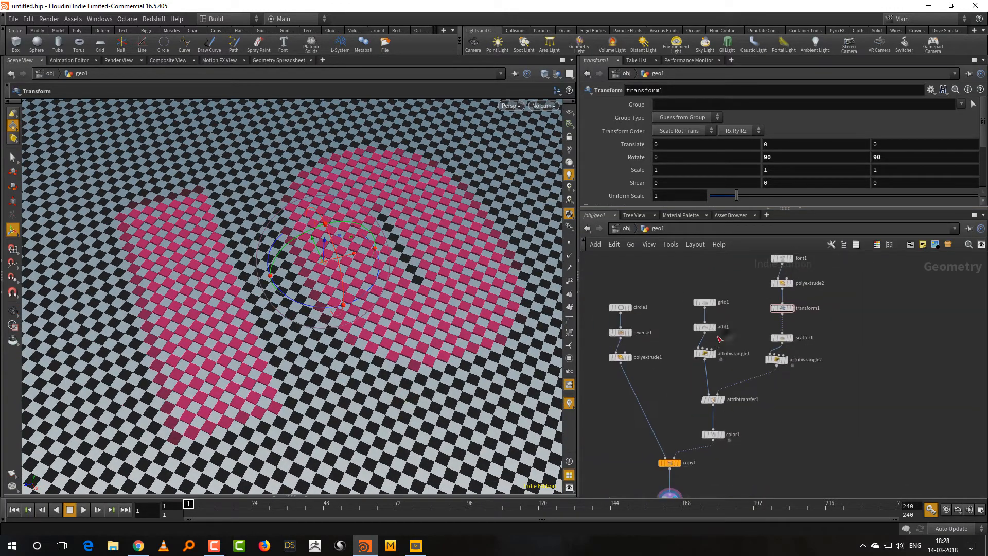
# Reposition the grid node chain and the circle node chain to tidy the network layout.
pyautogui.moveTo(728, 315); pyautogui.dragTo(730, 353, button='middle')
pyautogui.moveTo(667, 305); pyautogui.dragTo(693, 401)
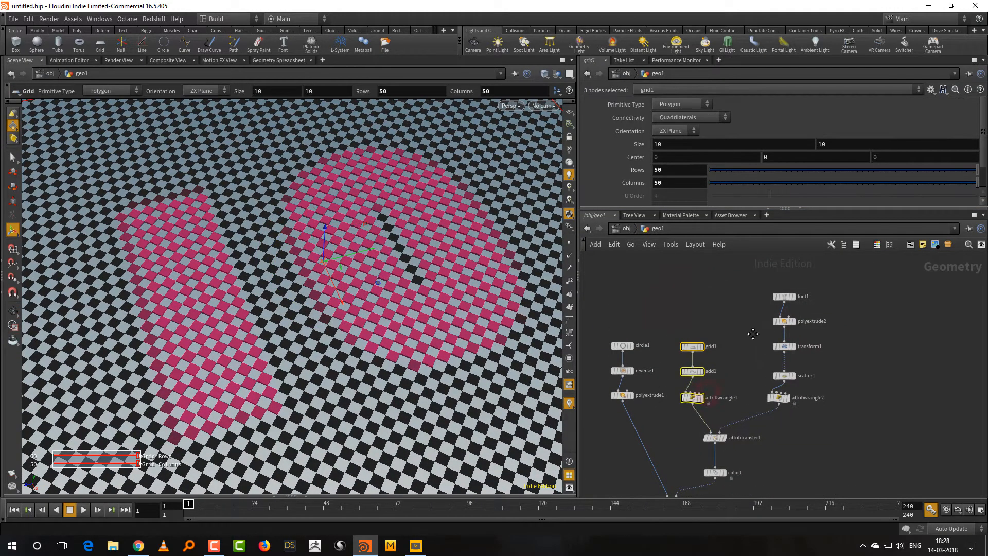
pyautogui.moveTo(753, 333); pyautogui.dragTo(826, 280, button='middle')
pyautogui.moveTo(652, 280); pyautogui.dragTo(679, 399)
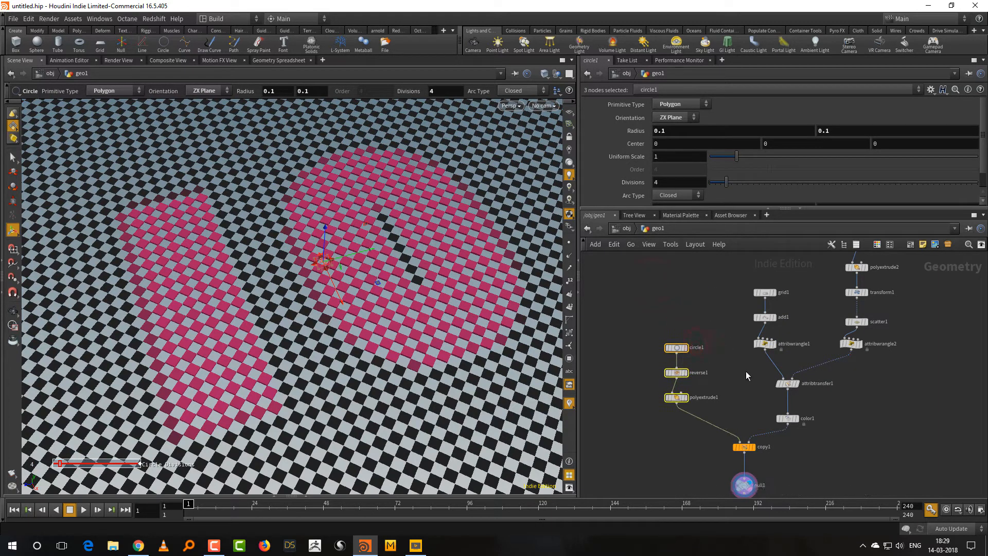
pyautogui.moveTo(732, 372); pyautogui.dragTo(715, 330, button='middle')
pyautogui.click(787, 386)
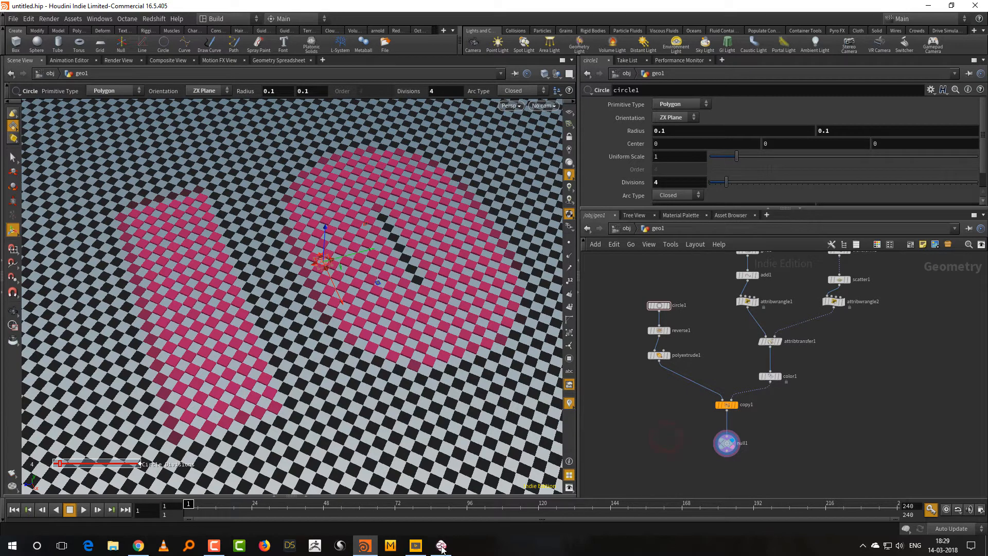
# Switch to Mischief and handwrite the ranges 0 – 1 and, below it, 1 – 10 on the canvas.
pyautogui.click(441, 546)
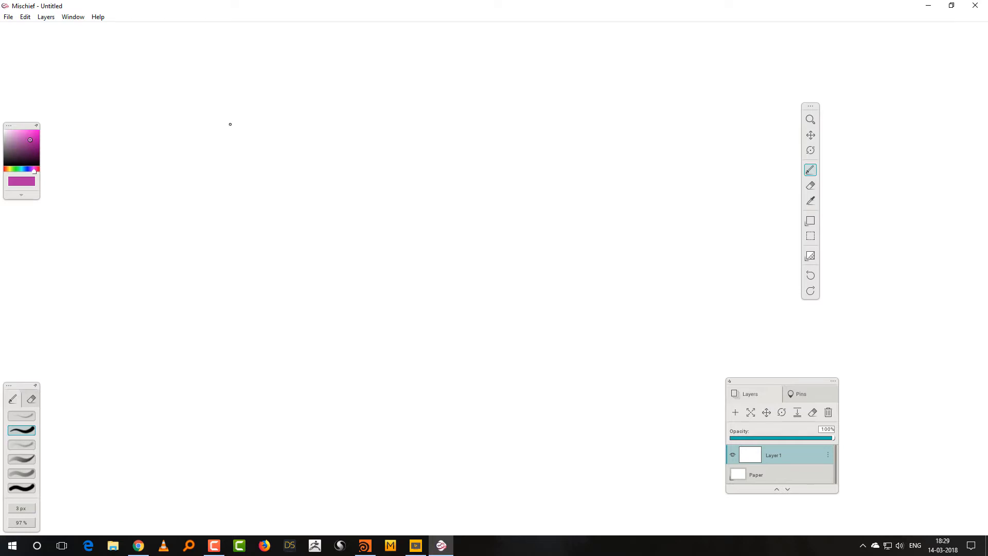
pyautogui.moveTo(230, 120)
pyautogui.mouseDown()
pyautogui.moveTo(224, 150)
pyautogui.moveTo(230, 119)
pyautogui.mouseUp()
pyautogui.moveTo(302, 131)
pyautogui.mouseDown()
pyautogui.moveTo(329, 130)
pyautogui.moveTo(350, 150)
pyautogui.mouseUp()
pyautogui.moveTo(340, 159); pyautogui.dragTo(367, 154)
pyautogui.moveTo(227, 200)
pyautogui.mouseDown()
pyautogui.moveTo(219, 260)
pyautogui.moveTo(244, 264)
pyautogui.mouseUp()
pyautogui.moveTo(287, 231); pyautogui.dragTo(305, 232)
pyautogui.moveTo(358, 211); pyautogui.dragTo(360, 250)
pyautogui.moveTo(374, 234); pyautogui.dragTo(394, 234)
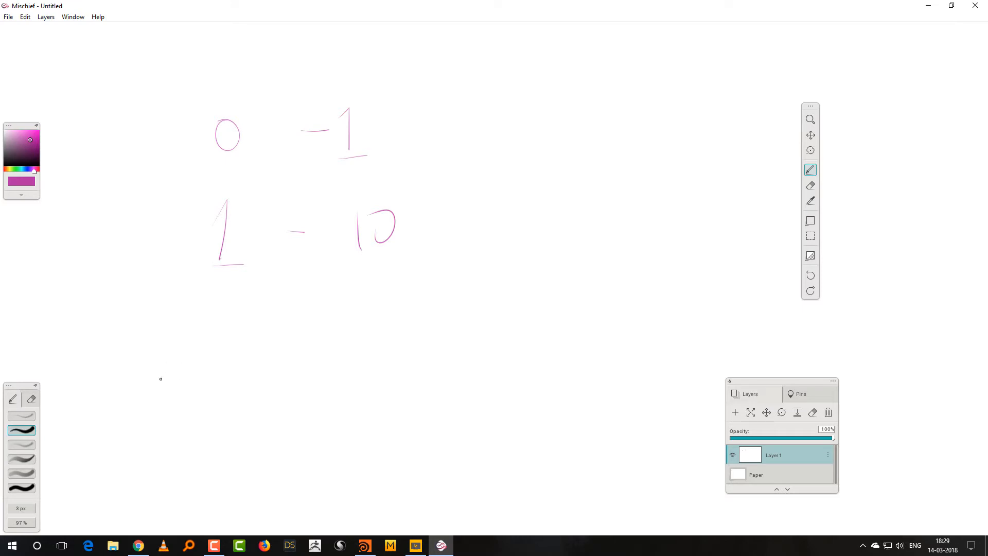
# Handwrite the start of the expression, fit(@a, with its comma, beneath the two ranges.
pyautogui.moveTo(160, 378)
pyautogui.mouseDown()
pyautogui.moveTo(183, 345)
pyautogui.moveTo(174, 352)
pyautogui.moveTo(191, 380)
pyautogui.mouseUp()
pyautogui.moveTo(213, 328); pyautogui.dragTo(213, 379)
pyautogui.moveTo(204, 359); pyautogui.dragTo(226, 353)
pyautogui.moveTo(285, 312); pyautogui.dragTo(271, 394)
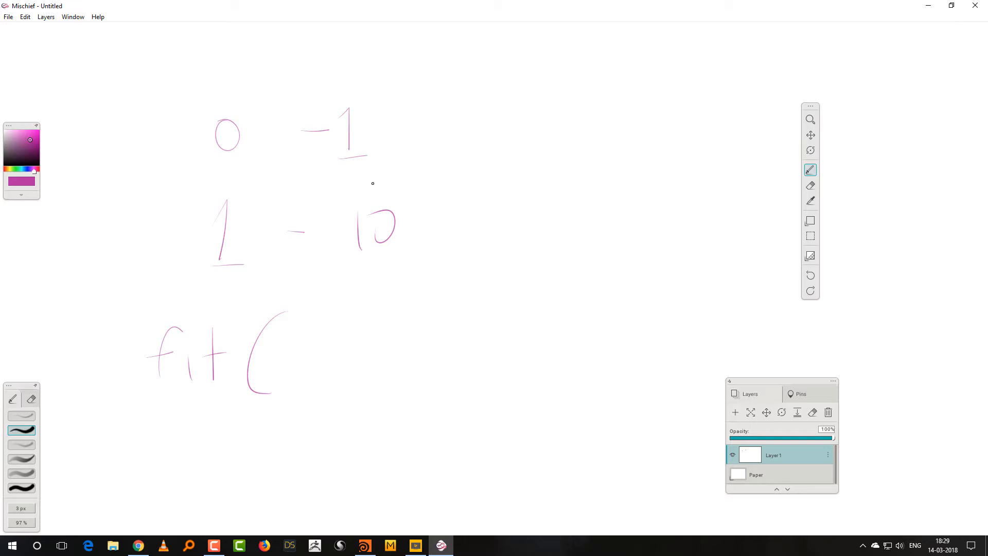
pyautogui.moveTo(295, 353)
pyautogui.mouseDown()
pyautogui.moveTo(288, 364)
pyautogui.moveTo(308, 354)
pyautogui.moveTo(366, 364)
pyautogui.moveTo(388, 393)
pyautogui.mouseUp()
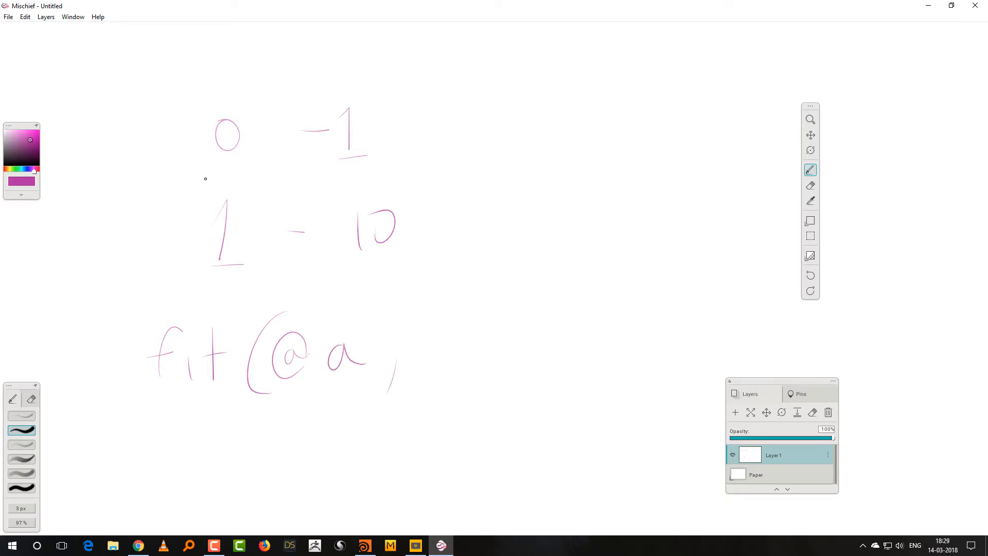
# Rule lines above and below the 0 – 1 range and add 0, 1 as the next fit arguments.
pyautogui.moveTo(192, 171); pyautogui.dragTo(423, 169)
pyautogui.moveTo(193, 93); pyautogui.dragTo(422, 84)
pyautogui.moveTo(435, 332); pyautogui.dragTo(457, 386)
pyautogui.moveTo(492, 325)
pyautogui.mouseDown()
pyautogui.moveTo(499, 361)
pyautogui.moveTo(518, 362)
pyautogui.mouseUp()
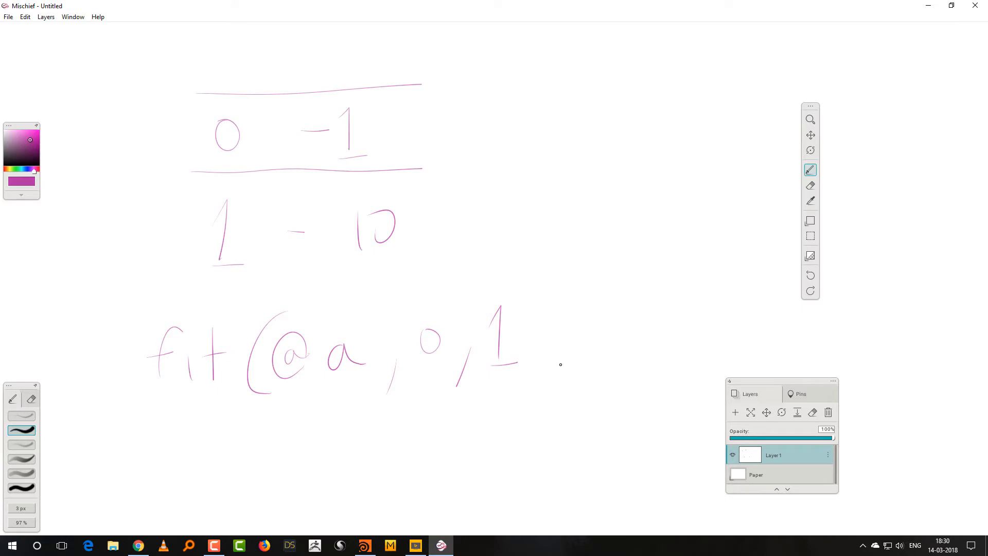
# Complete the fit expression with 20, 50) and draw curved arrows from 0 to 20 and from 1 to 50.
pyautogui.moveTo(556, 357); pyautogui.dragTo(542, 393)
pyautogui.moveTo(579, 321)
pyautogui.mouseDown()
pyautogui.moveTo(600, 347)
pyautogui.moveTo(606, 318)
pyautogui.moveTo(638, 364)
pyautogui.mouseUp()
pyautogui.moveTo(684, 307)
pyautogui.mouseDown()
pyautogui.moveTo(673, 338)
pyautogui.moveTo(700, 314)
pyautogui.mouseUp()
pyautogui.moveTo(713, 278); pyautogui.dragTo(722, 347)
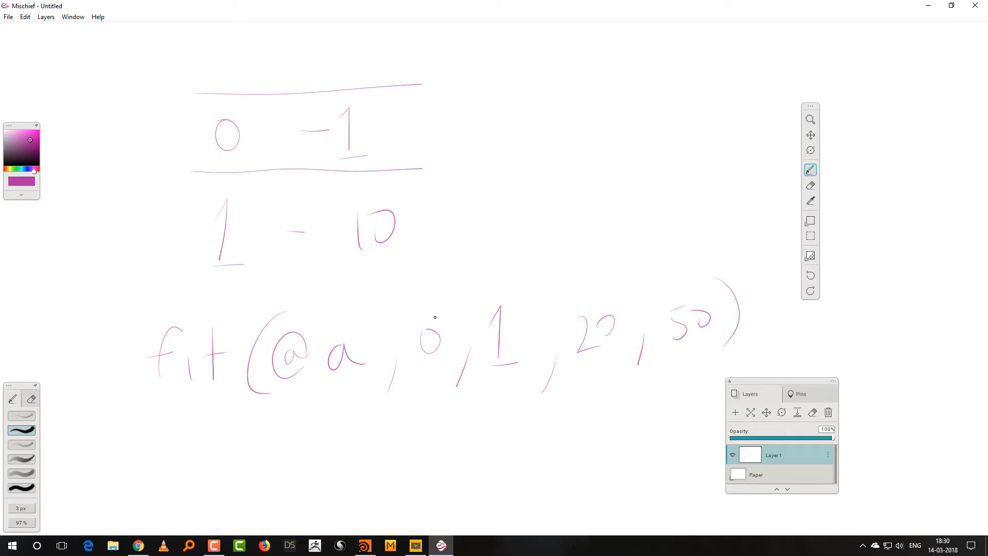
pyautogui.moveTo(435, 318)
pyautogui.mouseDown()
pyautogui.moveTo(591, 291)
pyautogui.moveTo(608, 278)
pyautogui.mouseUp()
pyautogui.moveTo(499, 376)
pyautogui.mouseDown()
pyautogui.moveTo(658, 396)
pyautogui.moveTo(677, 367)
pyautogui.moveTo(689, 377)
pyautogui.mouseUp()
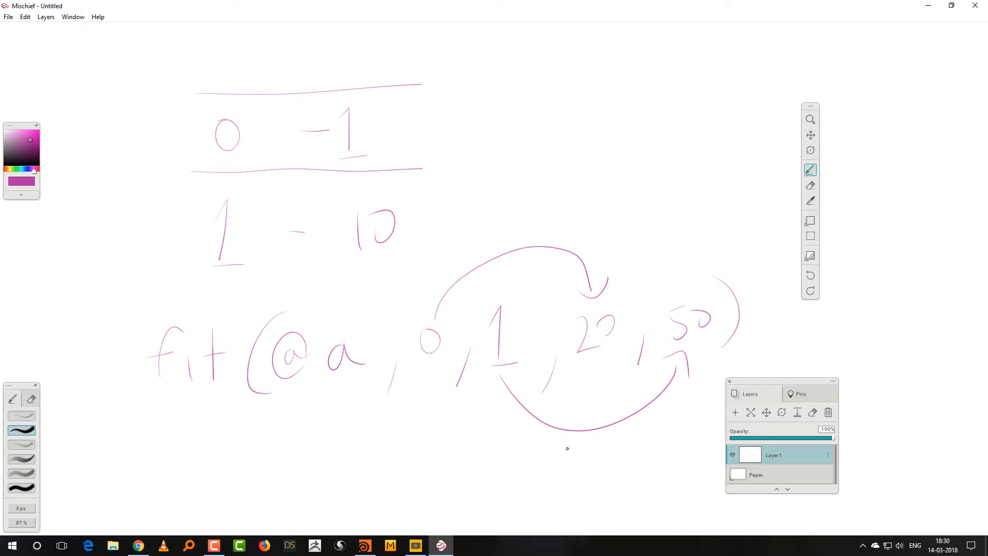
# Handwrite fit01( in the blank area beneath the fit expression.
pyautogui.press('space')
pyautogui.moveTo(677, 217); pyautogui.dragTo(680, 48)
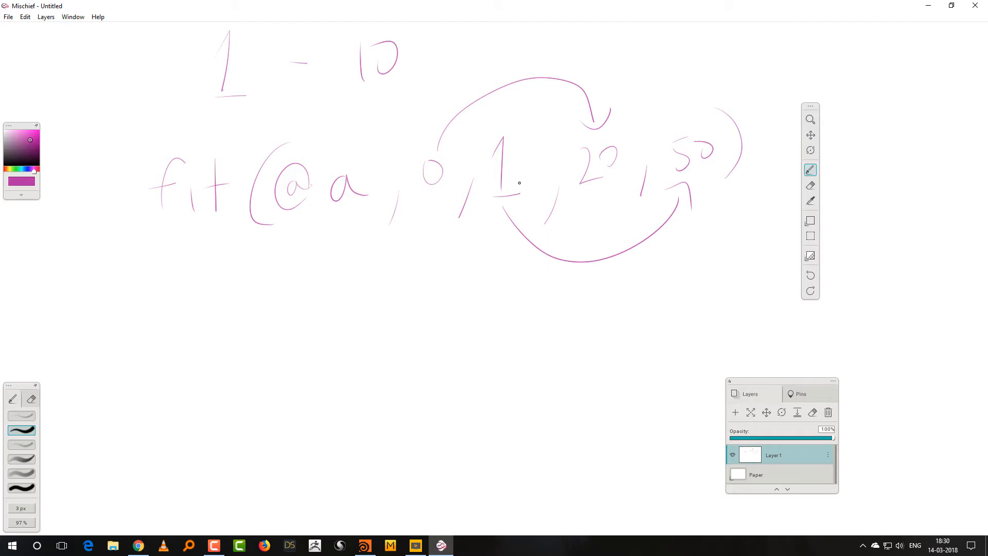
pyautogui.moveTo(170, 338); pyautogui.dragTo(152, 373)
pyautogui.moveTo(149, 359)
pyautogui.mouseDown()
pyautogui.moveTo(164, 354)
pyautogui.moveTo(177, 372)
pyautogui.moveTo(190, 359)
pyautogui.mouseUp()
pyautogui.moveTo(183, 354)
pyautogui.mouseDown()
pyautogui.moveTo(223, 350)
pyautogui.moveTo(246, 367)
pyautogui.mouseUp()
pyautogui.moveTo(241, 370); pyautogui.dragTo(261, 365)
pyautogui.moveTo(292, 310)
pyautogui.mouseDown()
pyautogui.moveTo(284, 367)
pyautogui.moveTo(304, 366)
pyautogui.mouseUp()
# Draw a rectangle around the 0, 1 arguments in the fit expression.
pyautogui.moveTo(418, 225)
pyautogui.mouseDown()
pyautogui.moveTo(525, 223)
pyautogui.moveTo(408, 121)
pyautogui.moveTo(414, 230)
pyautogui.mouseUp()
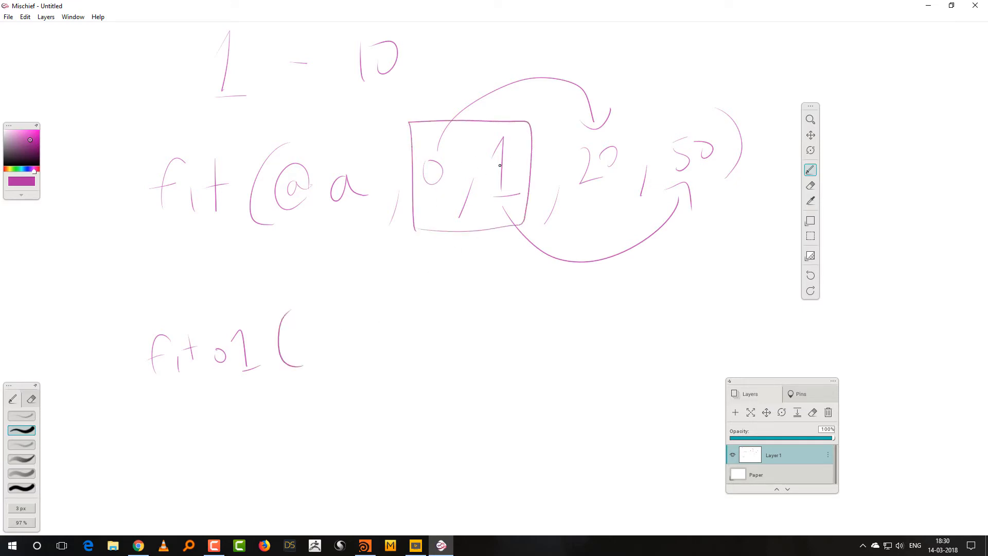
pyautogui.press('space')
pyautogui.moveTo(488, 217); pyautogui.dragTo(487, 387)
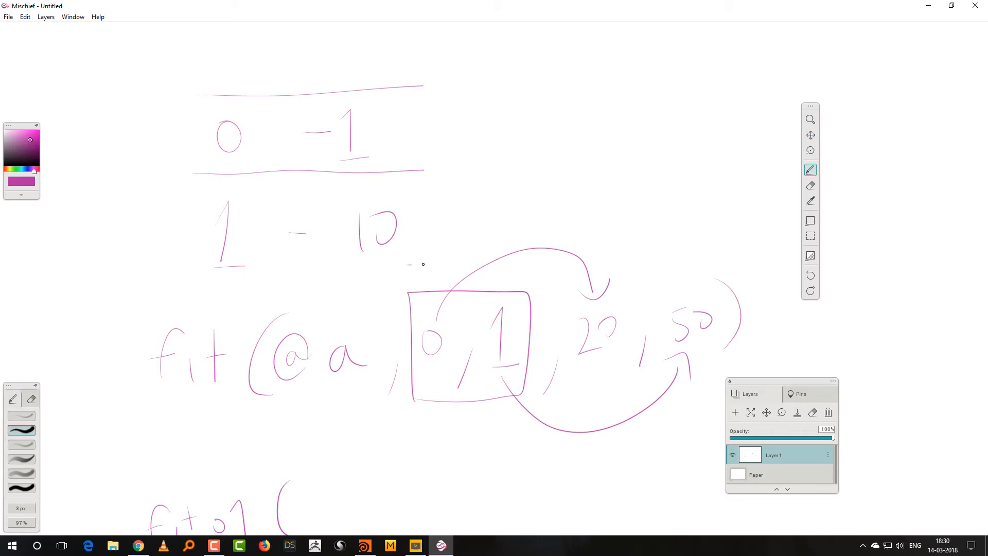
# Handwrite -1 just above the boxed 0, 1 arguments of the fit expression.
pyautogui.moveTo(406, 266); pyautogui.dragTo(427, 264)
pyautogui.moveTo(431, 251)
pyautogui.mouseDown()
pyautogui.moveTo(440, 270)
pyautogui.moveTo(453, 269)
pyautogui.mouseUp()
# Complete the handwritten fit01( expression with @a, 20, 50).
pyautogui.press('space')
pyautogui.moveTo(463, 468); pyautogui.dragTo(486, 338)
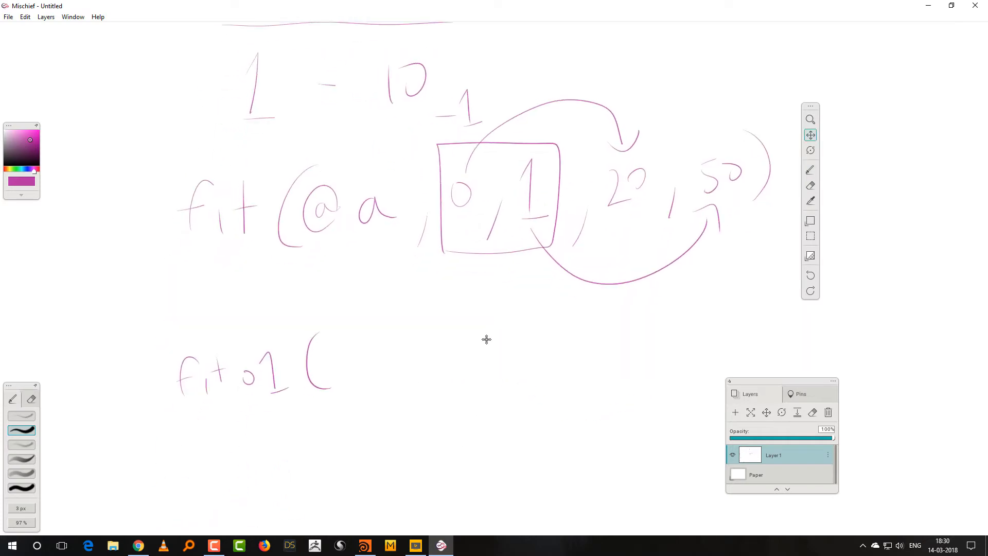
pyautogui.moveTo(362, 358)
pyautogui.mouseDown()
pyautogui.moveTo(367, 379)
pyautogui.moveTo(427, 354)
pyautogui.moveTo(410, 367)
pyautogui.moveTo(443, 400)
pyautogui.mouseUp()
pyautogui.hotkey('ctrl', 'z')
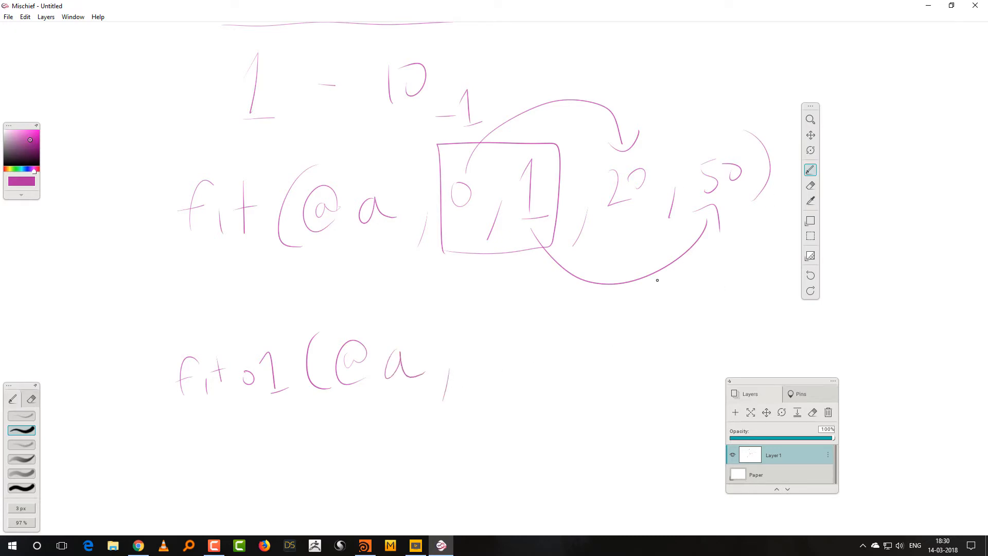
pyautogui.moveTo(480, 345); pyautogui.dragTo(512, 367)
pyautogui.moveTo(520, 360)
pyautogui.mouseDown()
pyautogui.moveTo(529, 355)
pyautogui.moveTo(521, 348)
pyautogui.mouseUp()
pyautogui.moveTo(558, 364); pyautogui.dragTo(554, 385)
pyautogui.moveTo(587, 332)
pyautogui.mouseDown()
pyautogui.moveTo(573, 366)
pyautogui.moveTo(601, 342)
pyautogui.mouseUp()
pyautogui.moveTo(623, 308); pyautogui.dragTo(634, 373)
# Put a tick mark over the boxed 1 argument and draw a rectangle around the whole fit01 expression.
pyautogui.moveTo(507, 157); pyautogui.dragTo(558, 130)
pyautogui.moveTo(157, 329)
pyautogui.mouseDown()
pyautogui.moveTo(325, 319)
pyautogui.moveTo(687, 335)
pyautogui.moveTo(308, 432)
pyautogui.moveTo(155, 381)
pyautogui.moveTo(155, 329)
pyautogui.mouseUp()
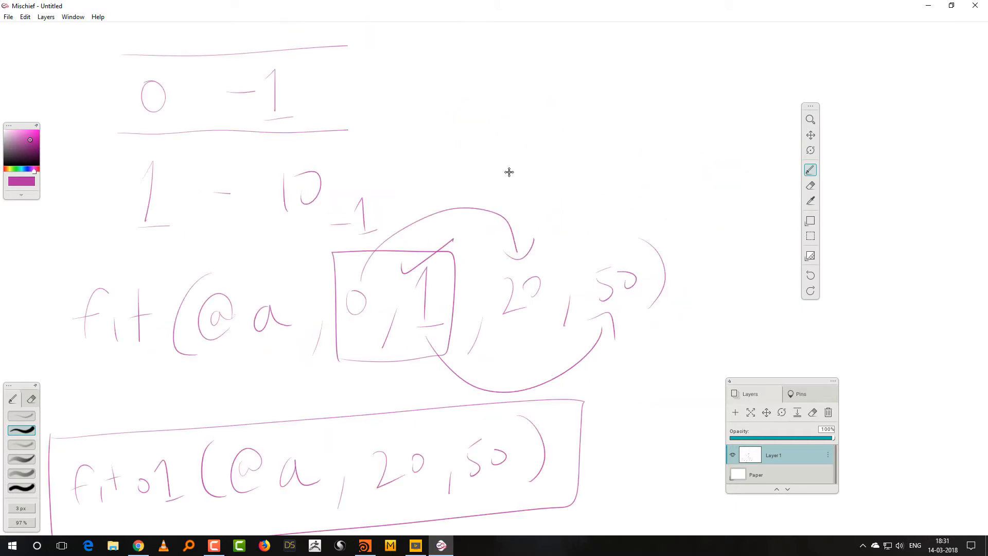
pyautogui.moveTo(510, 172); pyautogui.dragTo(507, 231)
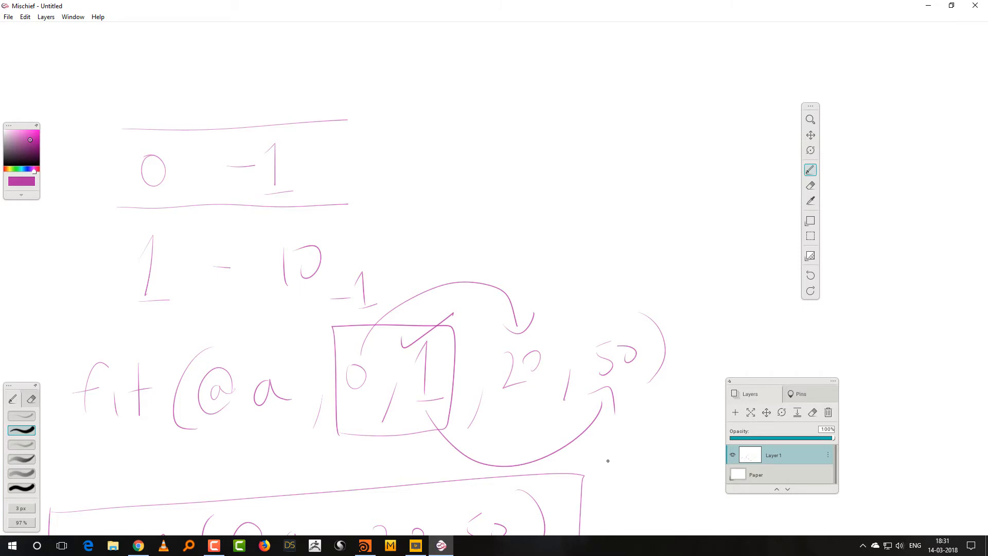
pyautogui.moveTo(616, 489)
pyautogui.mouseDown()
pyautogui.moveTo(651, 327)
pyautogui.moveTo(634, 278)
pyautogui.mouseUp()
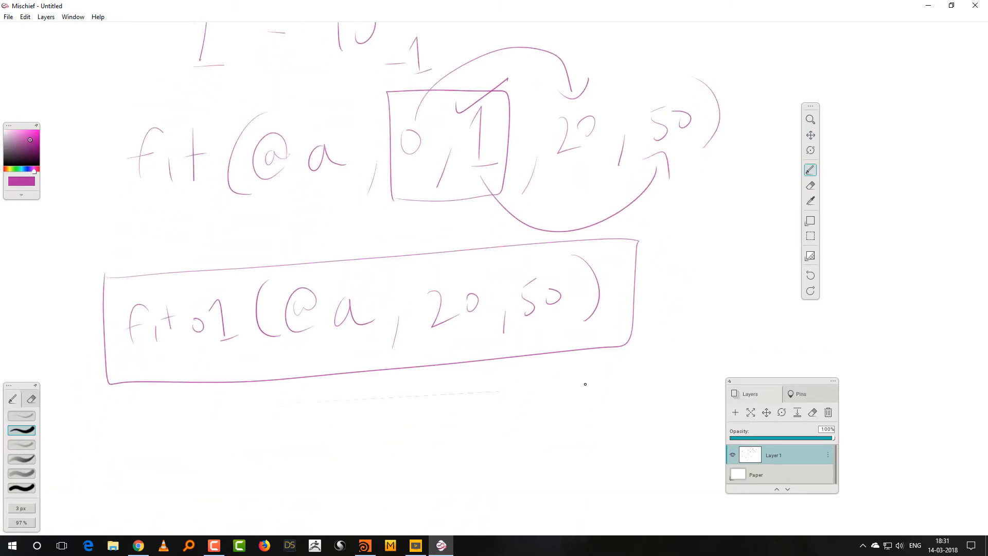
# Switch to Houdini, enlarge the parameter area and bring up the copy1 node's parameters.
pyautogui.click(929, 6)
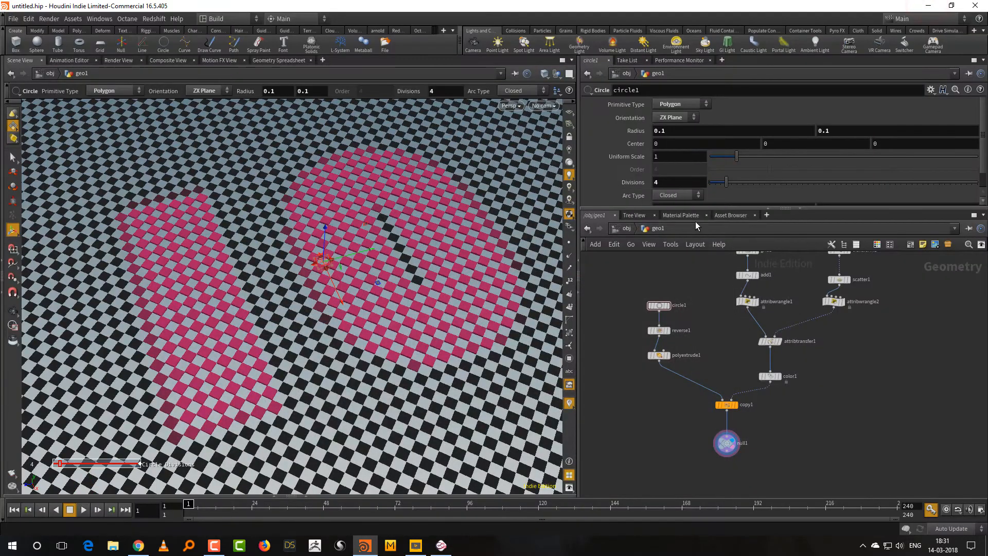
pyautogui.moveTo(685, 208); pyautogui.dragTo(694, 264)
pyautogui.click(726, 428)
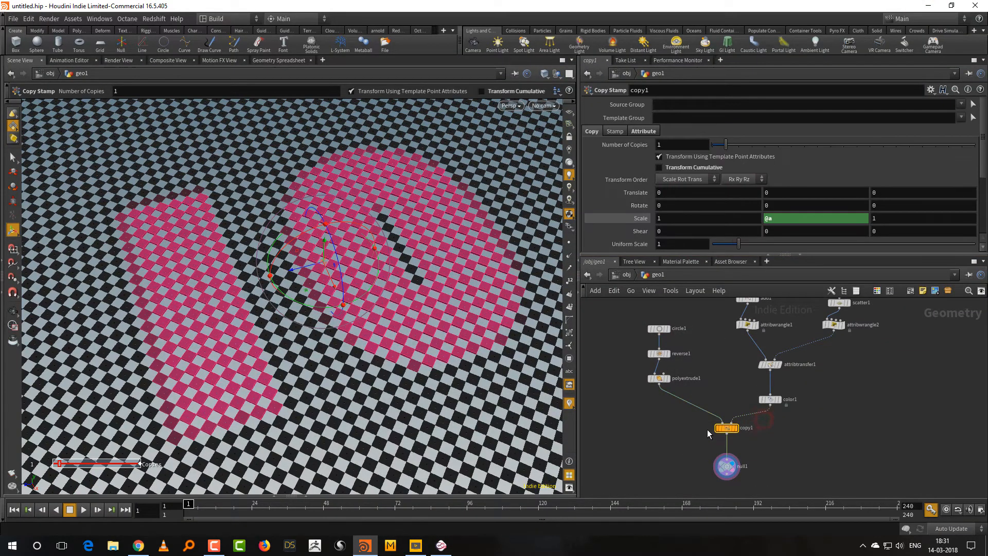
pyautogui.moveTo(721, 258); pyautogui.dragTo(728, 295)
pyautogui.press('Escape')
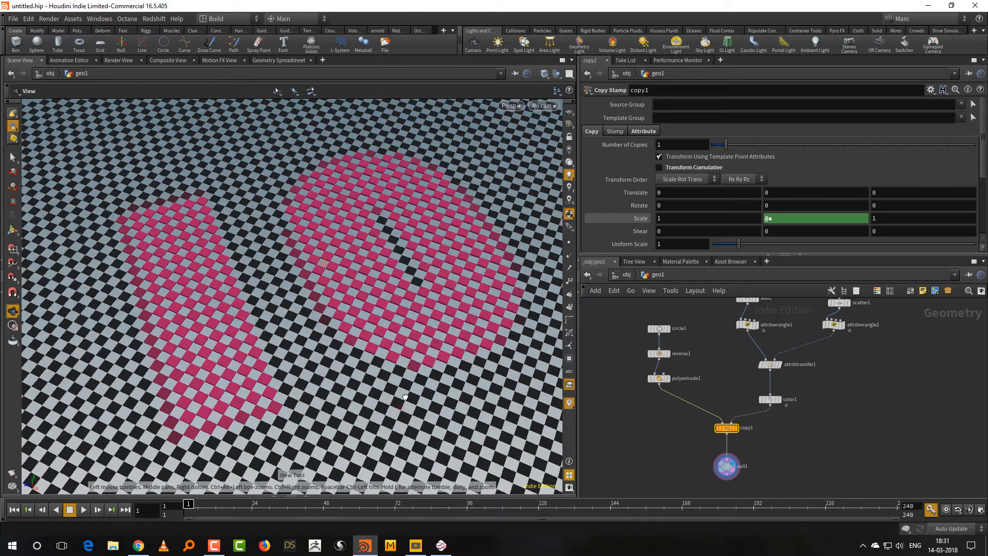
pyautogui.moveTo(405, 397); pyautogui.dragTo(417, 360)
pyautogui.moveTo(417, 360); pyautogui.dragTo(397, 368, button='right')
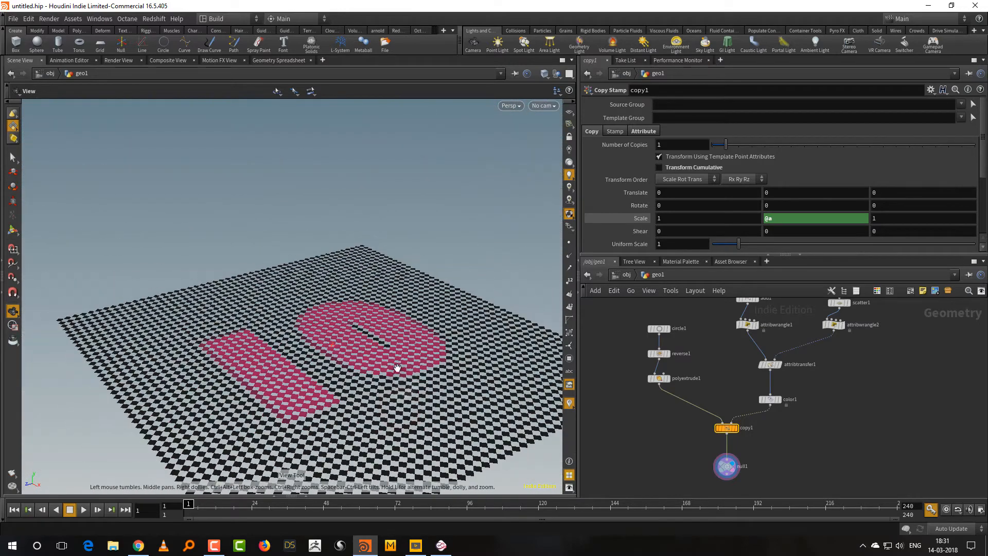
pyautogui.moveTo(397, 369); pyautogui.dragTo(370, 427)
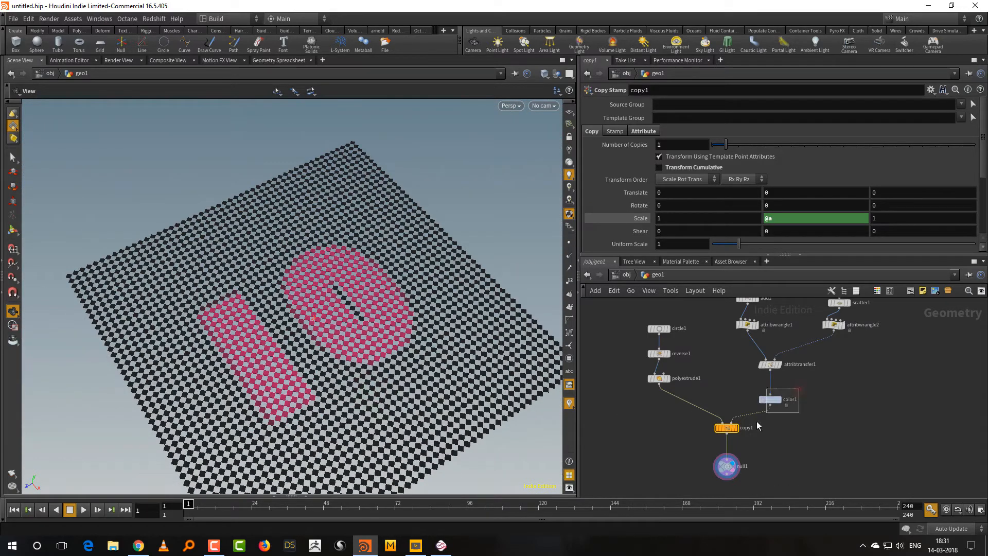
# Change the end color of the color1 attribute ramp to a lighter magenta pink.
pyautogui.click(771, 399)
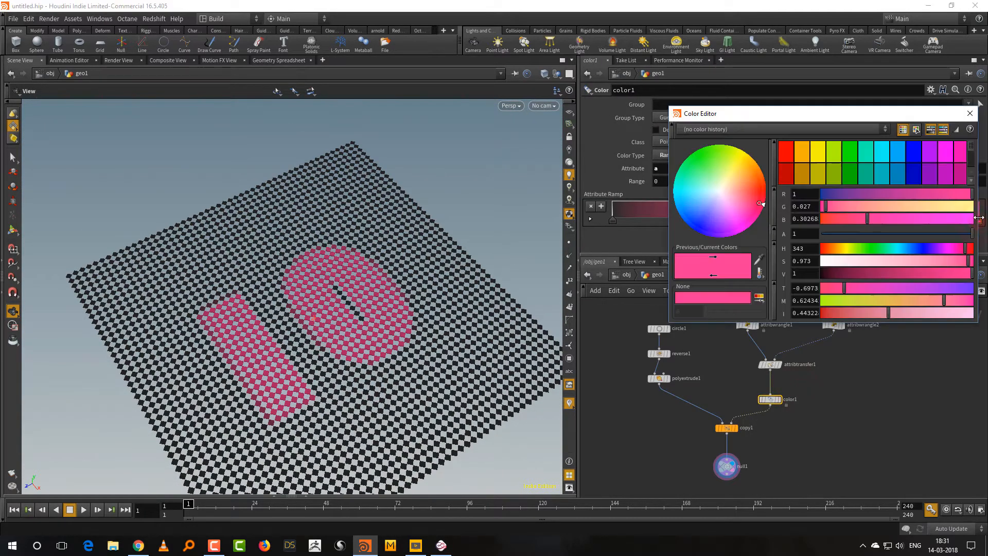
pyautogui.doubleClick(979, 221)
pyautogui.click(903, 261)
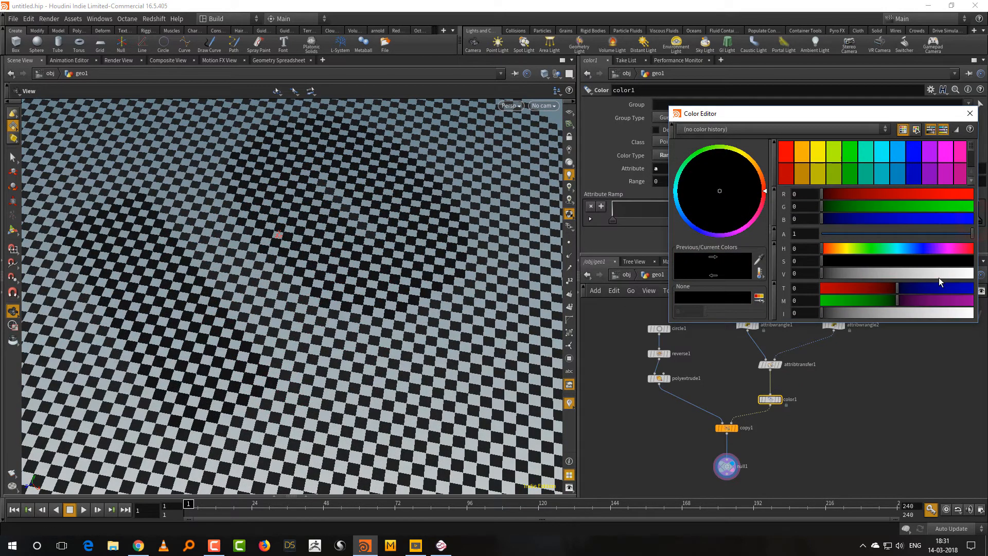
pyautogui.moveTo(940, 276); pyautogui.dragTo(965, 262)
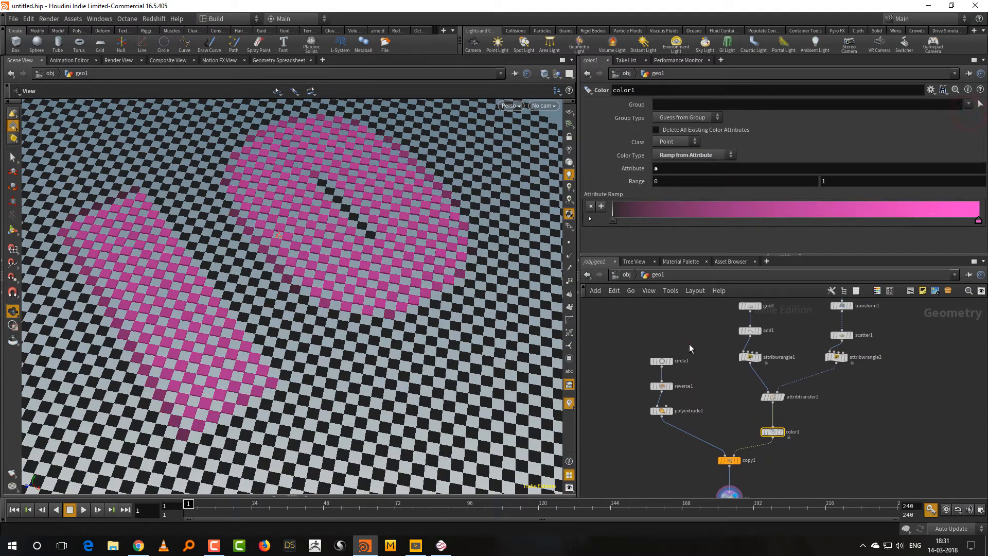
# Try 8 divisions on circle1 and settle on 17 divisions for rounder tiles.
pyautogui.click(662, 361)
pyautogui.click(746, 183)
pyautogui.scroll(-5, 391, 348)
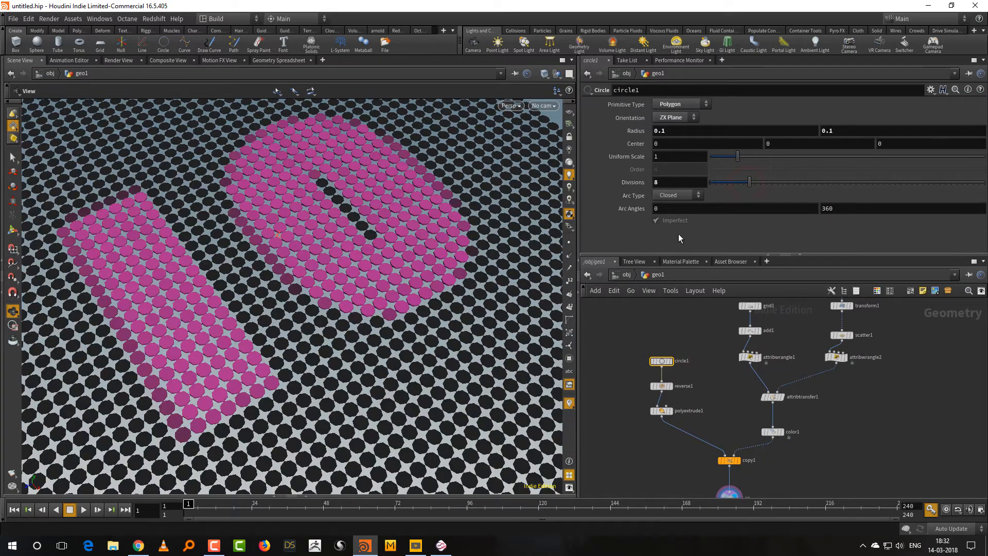
pyautogui.keyDown('alt'); pyautogui.moveTo(410, 345); pyautogui.dragTo(340, 421); pyautogui.keyUp('alt')
pyautogui.scroll(3, 380, 393)
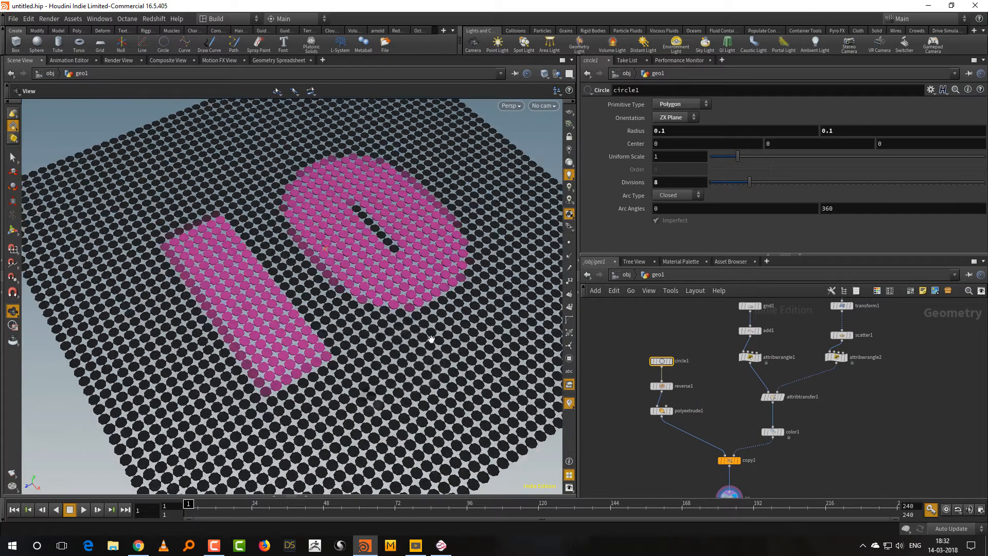
pyautogui.moveTo(380, 394); pyautogui.dragTo(453, 346)
pyautogui.scroll(2, 389, 392)
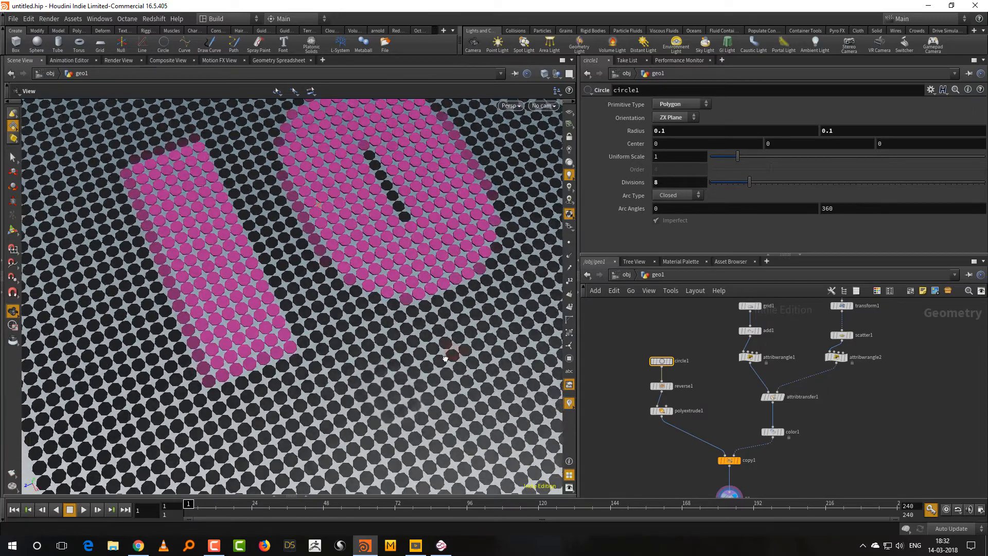
pyautogui.moveTo(749, 183); pyautogui.dragTo(803, 181)
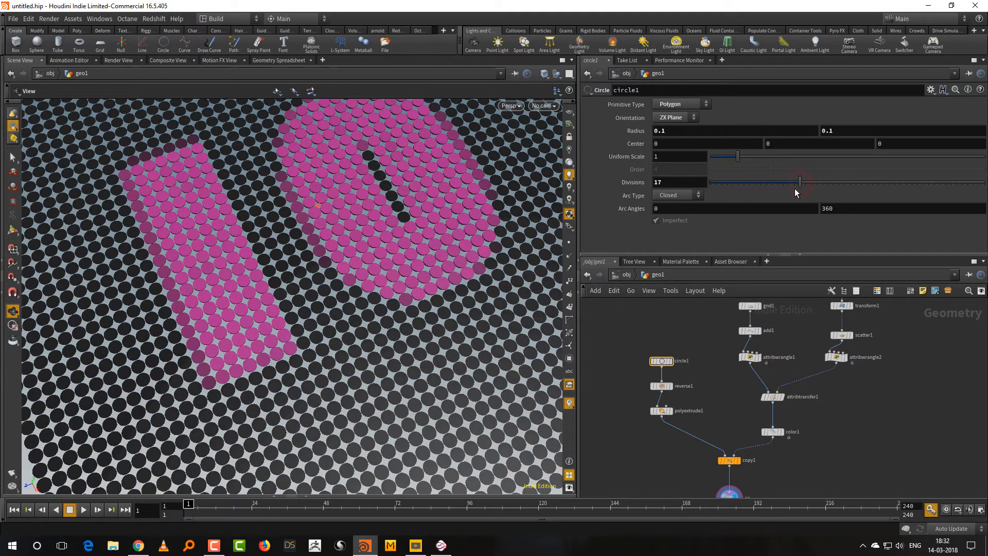
pyautogui.moveTo(427, 404); pyautogui.dragTo(466, 407)
# Replace copy1's Y scale expression with fit01(@a,1,10).
pyautogui.click(779, 456)
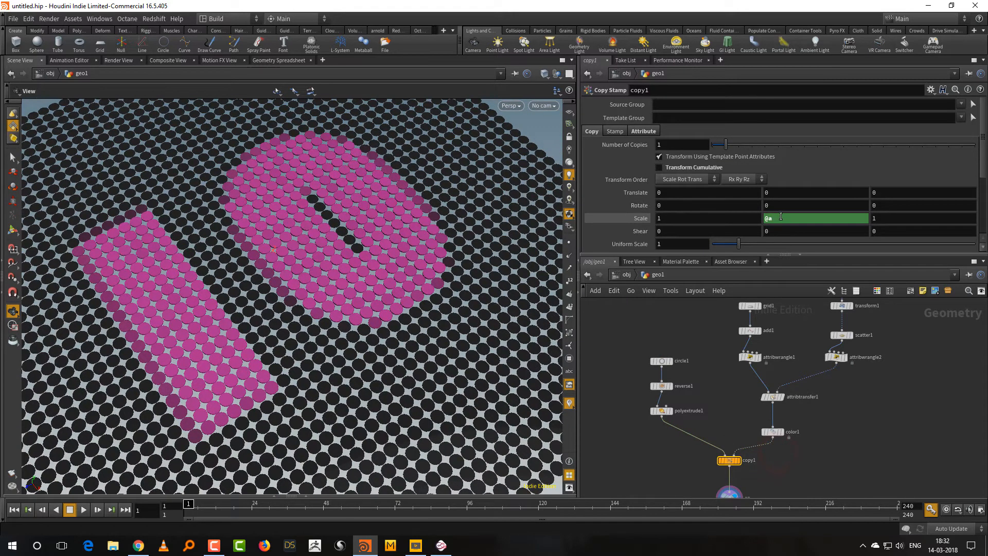
pyautogui.moveTo(781, 217); pyautogui.dragTo(749, 221)
pyautogui.write('fit')
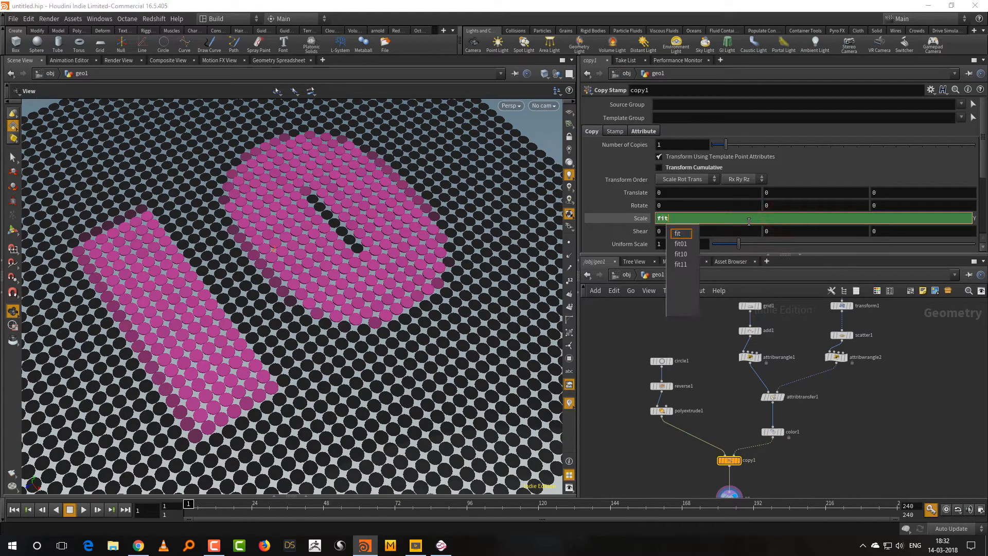
pyautogui.write('01')
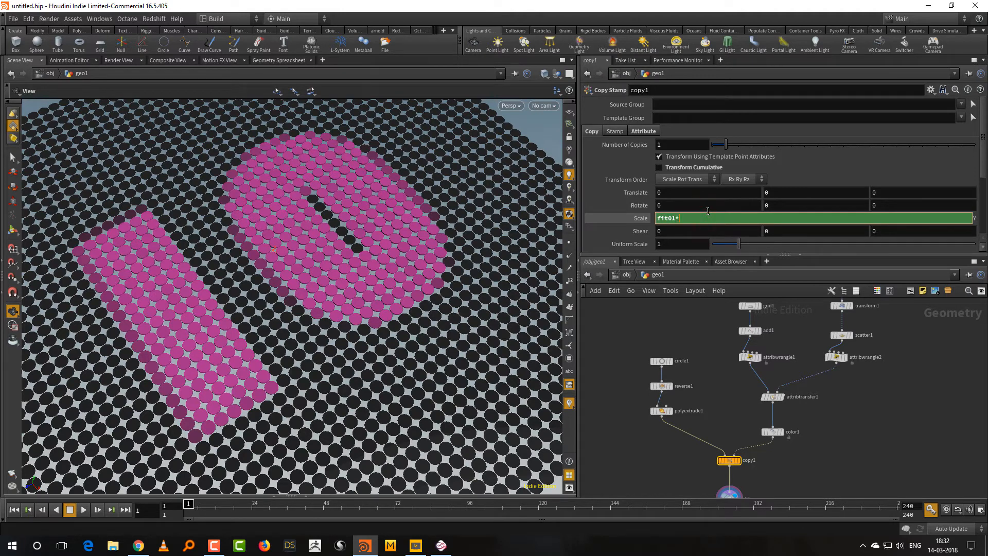
pyautogui.write('(')
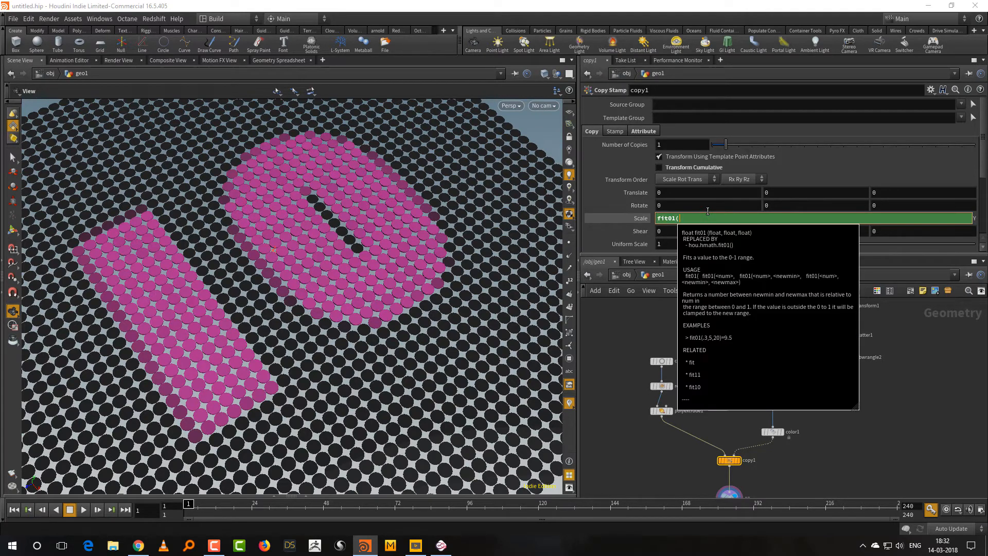
pyautogui.write('@a,1,10')
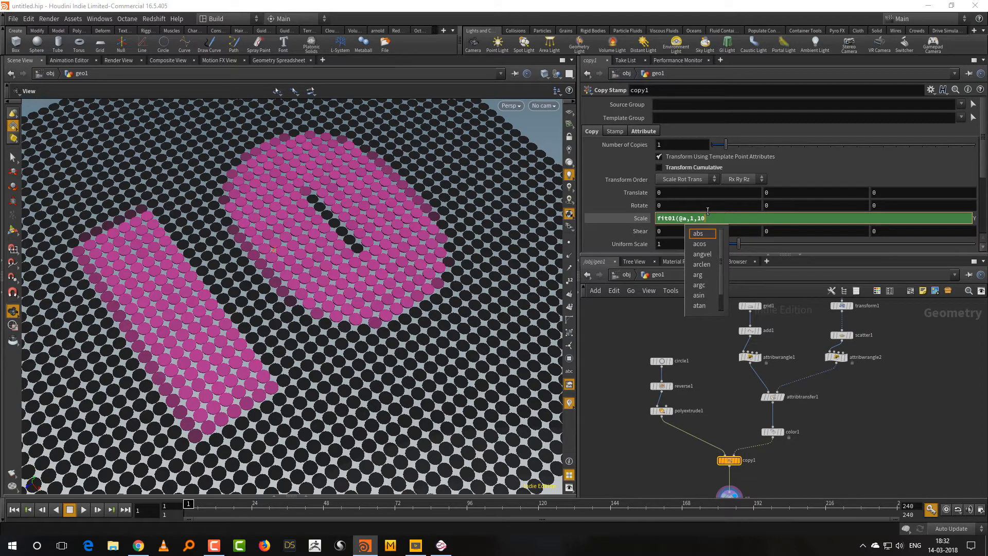
pyautogui.press('Return')
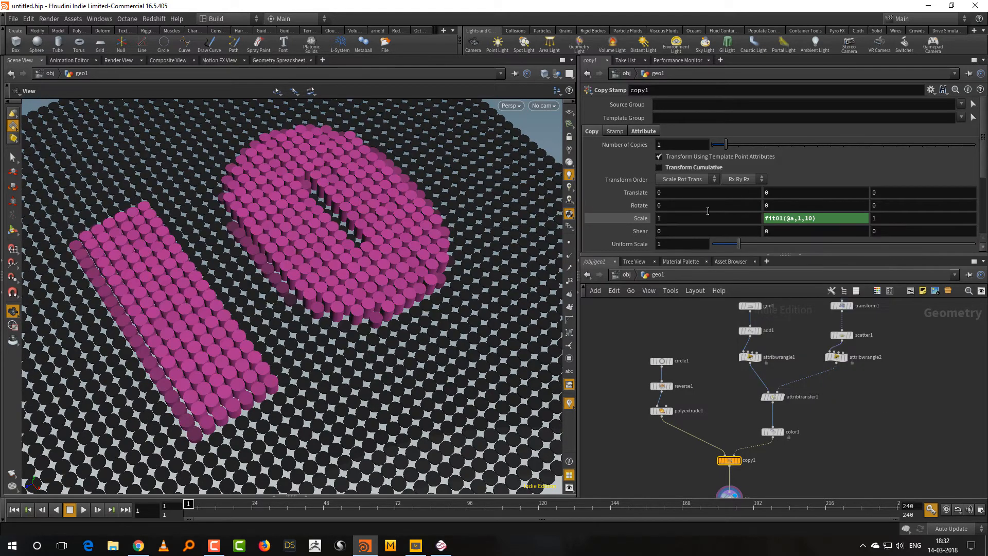
# Raise the upper limit in copy1's Y scale fit01 expression to 20 for taller tiles.
pyautogui.moveTo(405, 409); pyautogui.dragTo(427, 347)
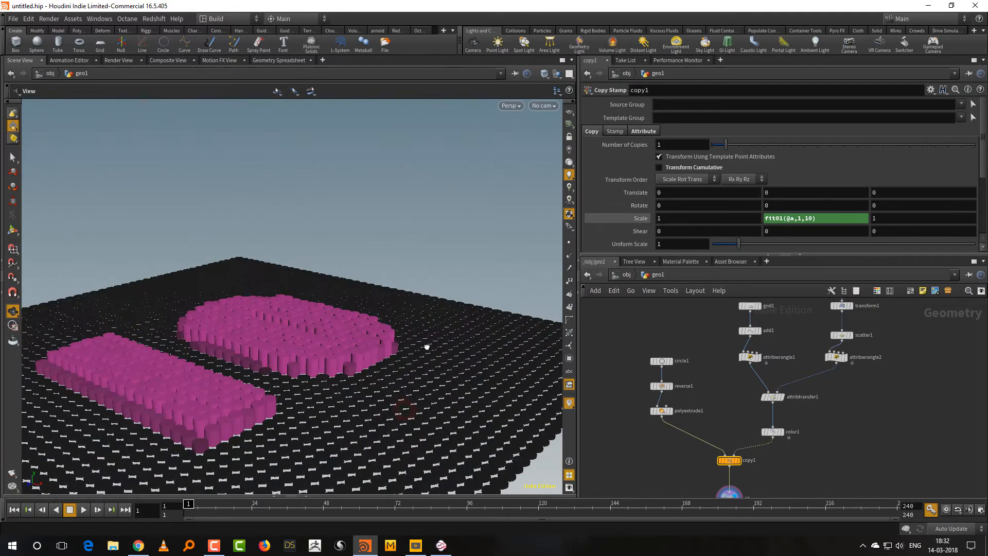
pyautogui.scroll(-2, 380, 404)
pyautogui.moveTo(380, 406)
pyautogui.mouseDown()
pyautogui.moveTo(379, 382)
pyautogui.moveTo(384, 393)
pyautogui.mouseUp()
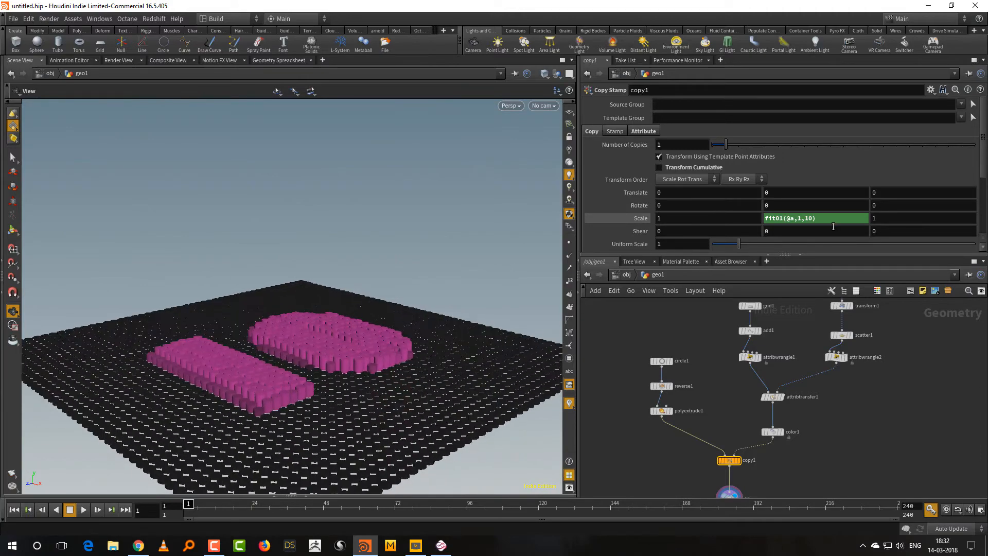
pyautogui.click(806, 220)
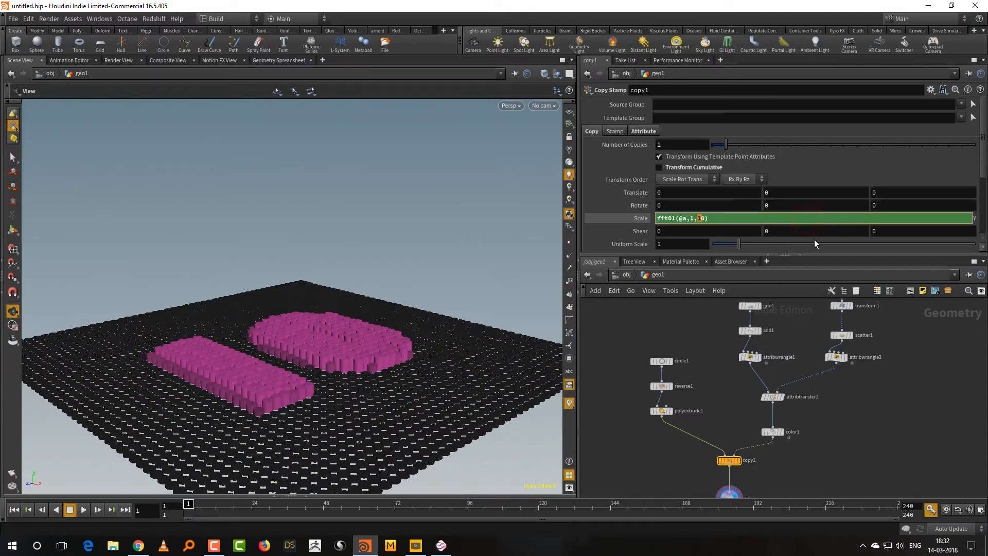
pyautogui.write('2')
pyautogui.press('Return')
pyautogui.moveTo(476, 299); pyautogui.dragTo(449, 386)
pyautogui.moveTo(886, 417); pyautogui.dragTo(856, 515, button='middle')
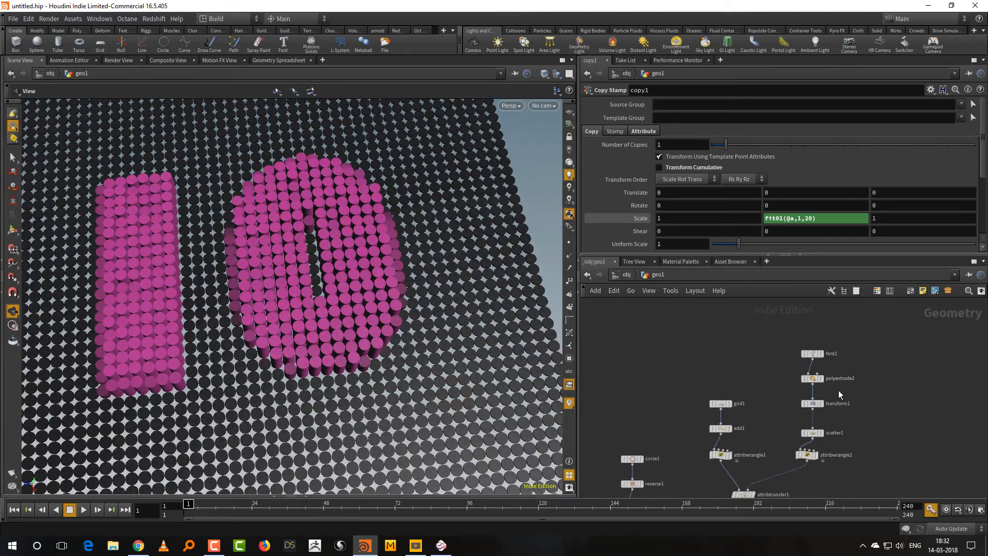
pyautogui.moveTo(847, 344); pyautogui.dragTo(771, 363)
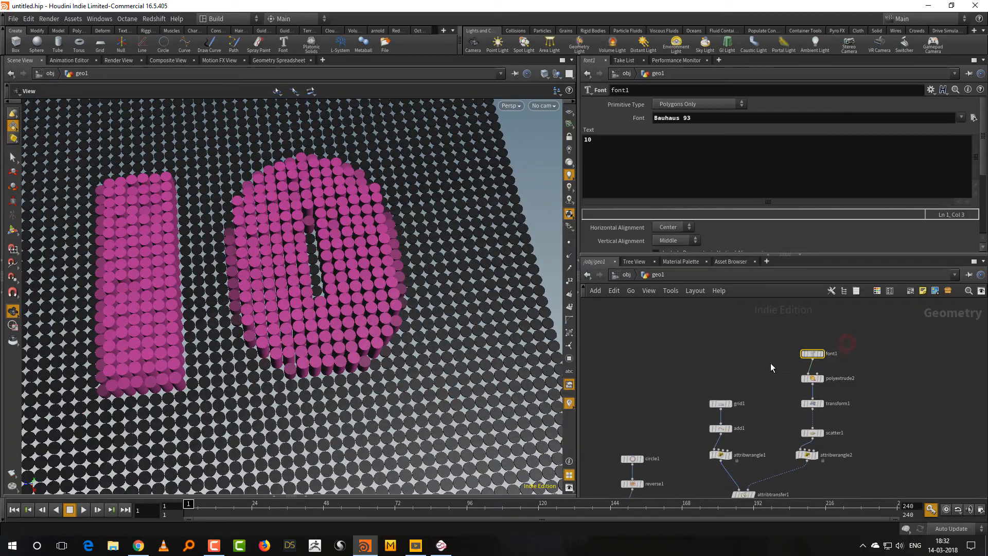
pyautogui.click(589, 154)
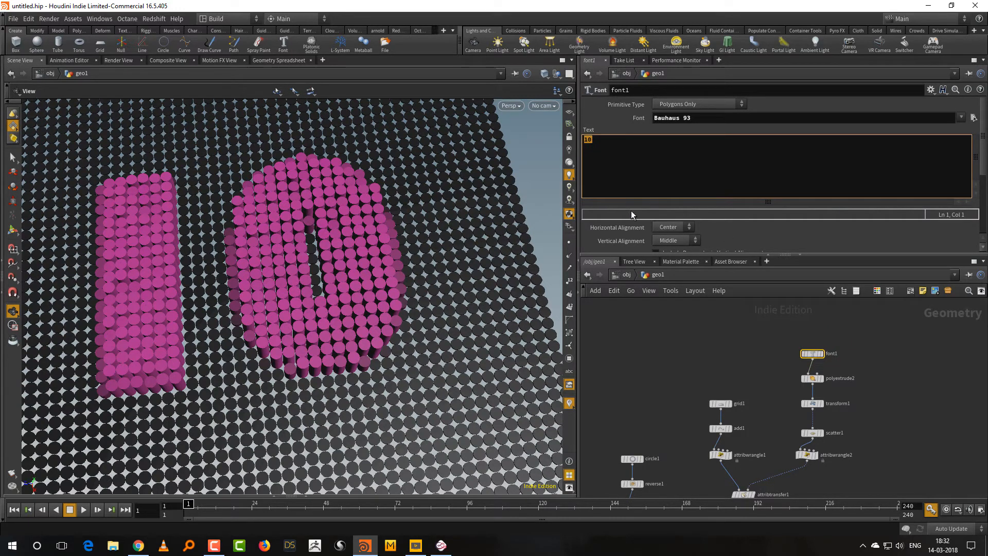
pyautogui.write('`@Frame`')
pyautogui.click(706, 359)
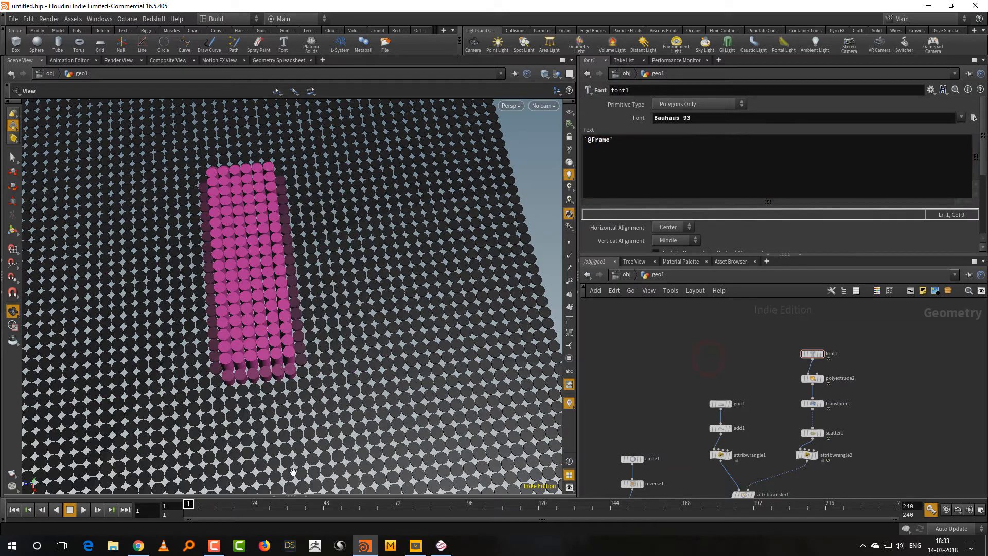
# Scrub the timeline to frame 46 and examine the raised number tiles from several angles.
pyautogui.moveTo(190, 506); pyautogui.dragTo(319, 512)
pyautogui.moveTo(329, 418); pyautogui.dragTo(305, 404)
pyautogui.moveTo(305, 403); pyautogui.dragTo(302, 425, button='right')
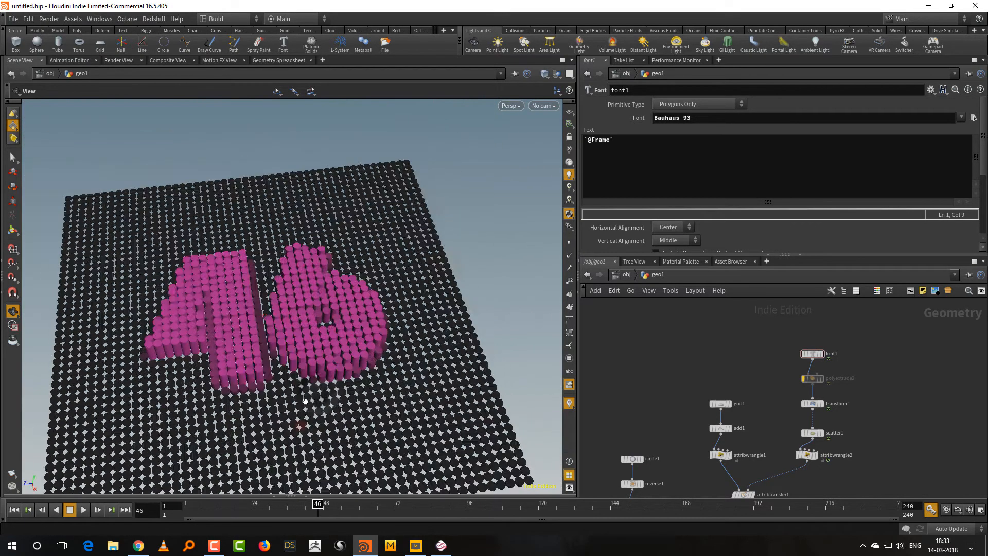
pyautogui.moveTo(302, 425); pyautogui.dragTo(303, 436)
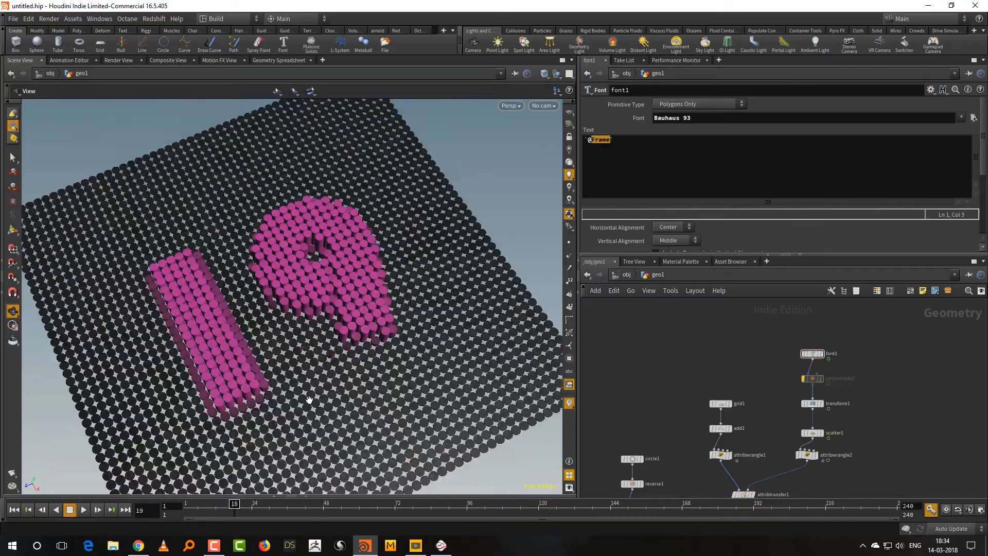
pyautogui.moveTo(309, 399); pyautogui.dragTo(387, 346)
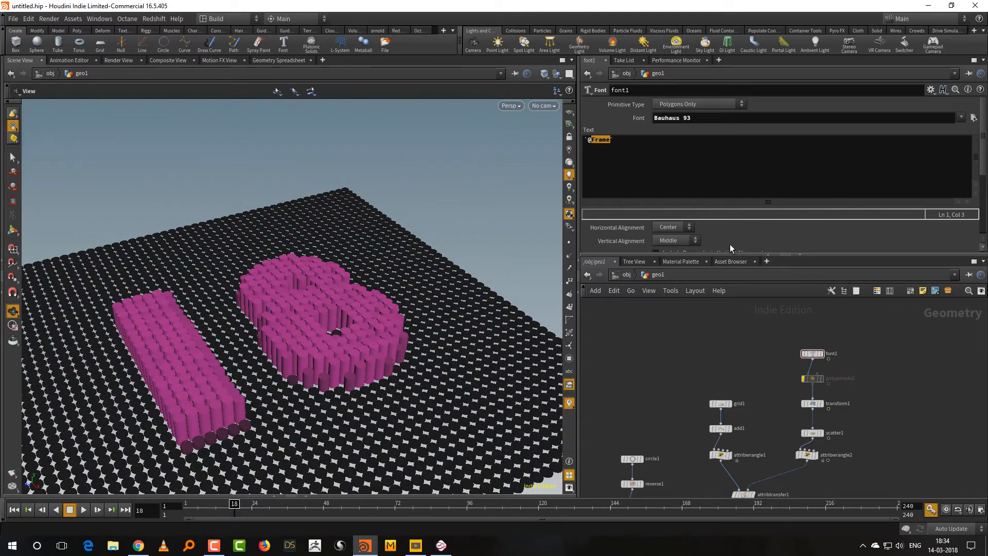
# Shift the number text along Z with the transform1 node to a Z translation of about 0.46.
pyautogui.moveTo(731, 255); pyautogui.dragTo(732, 194)
pyautogui.moveTo(698, 322); pyautogui.dragTo(725, 261, button='middle')
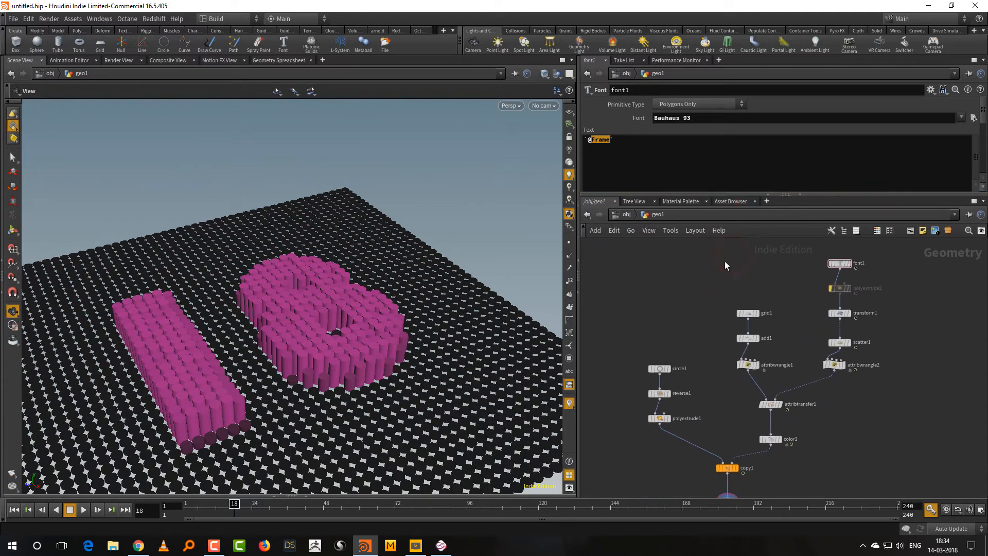
pyautogui.click(830, 313)
pyautogui.press('Return')
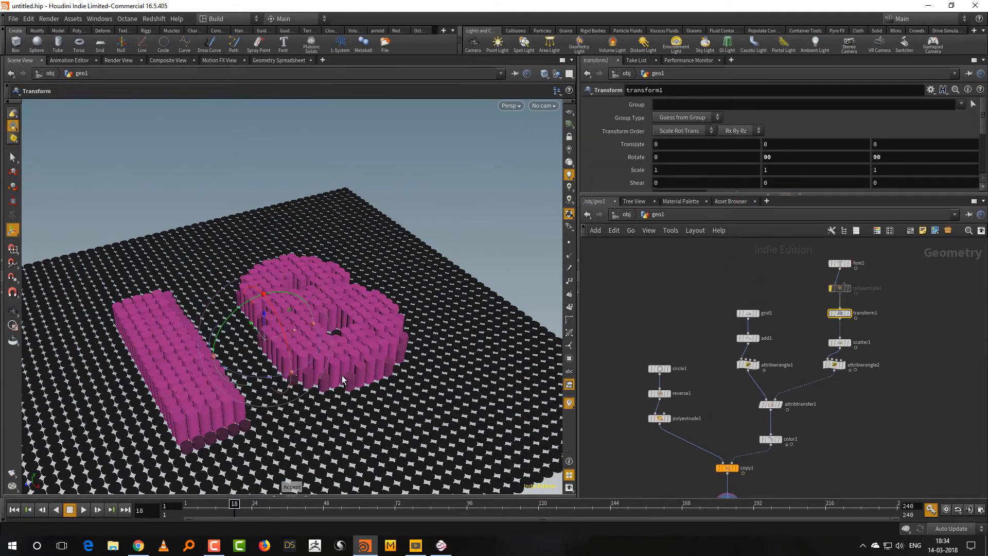
pyautogui.keyDown('alt'); pyautogui.moveTo(335, 389); pyautogui.dragTo(305, 323); pyautogui.keyUp('alt')
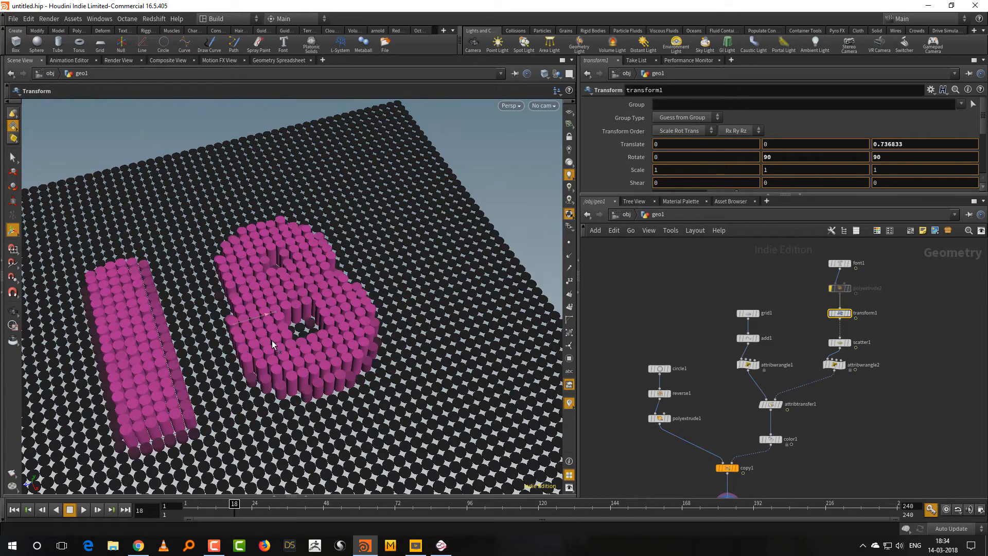
pyautogui.keyDown('alt'); pyautogui.moveTo(365, 425); pyautogui.dragTo(419, 394); pyautogui.keyUp('alt')
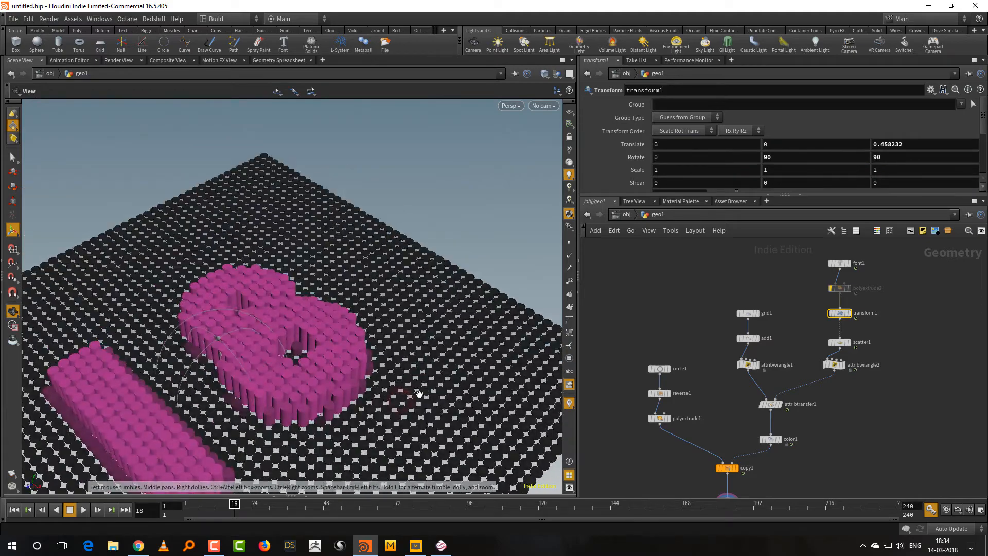
# Examine the raised number tiles up close from several angles, in both wireframe and shaded display.
pyautogui.keyDown('alt'); pyautogui.moveTo(376, 408); pyautogui.dragTo(387, 374, button='middle'); pyautogui.keyUp('alt')
pyautogui.keyDown('alt'); pyautogui.moveTo(365, 409); pyautogui.dragTo(429, 357, button='right'); pyautogui.keyUp('alt')
pyautogui.keyDown('alt'); pyautogui.moveTo(430, 358); pyautogui.dragTo(430, 350); pyautogui.keyUp('alt')
pyautogui.keyDown('alt'); pyautogui.moveTo(414, 358); pyautogui.dragTo(466, 364, button='middle'); pyautogui.keyUp('alt')
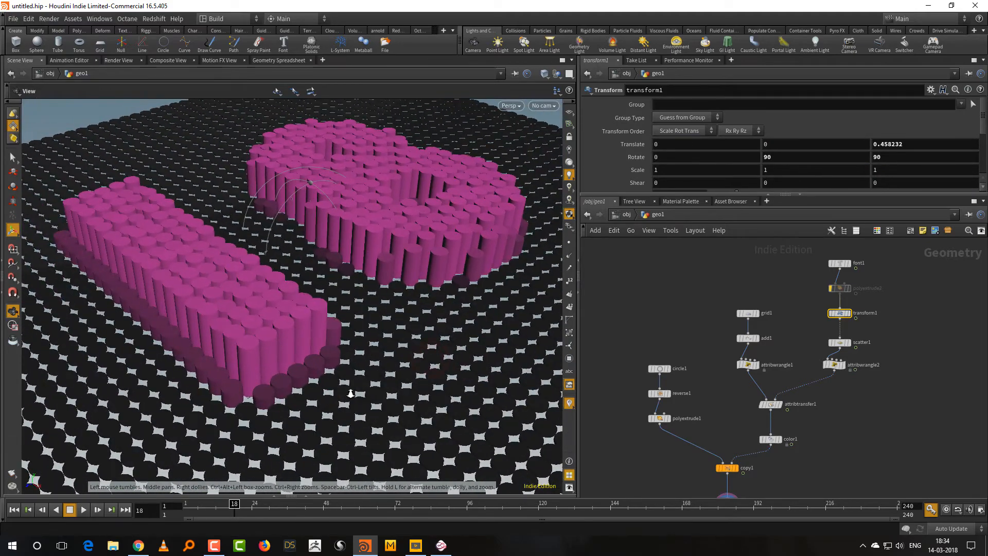
pyautogui.keyDown('alt'); pyautogui.moveTo(352, 395); pyautogui.dragTo(400, 367, button='right'); pyautogui.keyUp('alt')
pyautogui.moveTo(401, 367)
pyautogui.keyDown('alt'); pyautogui.mouseDown()
pyautogui.moveTo(403, 358)
pyautogui.moveTo(403, 368)
pyautogui.mouseUp(); pyautogui.keyUp('alt')
pyautogui.keyDown('alt'); pyautogui.moveTo(347, 414); pyautogui.dragTo(394, 400, button='right'); pyautogui.keyUp('alt')
pyautogui.hotkey('shift', 'w')
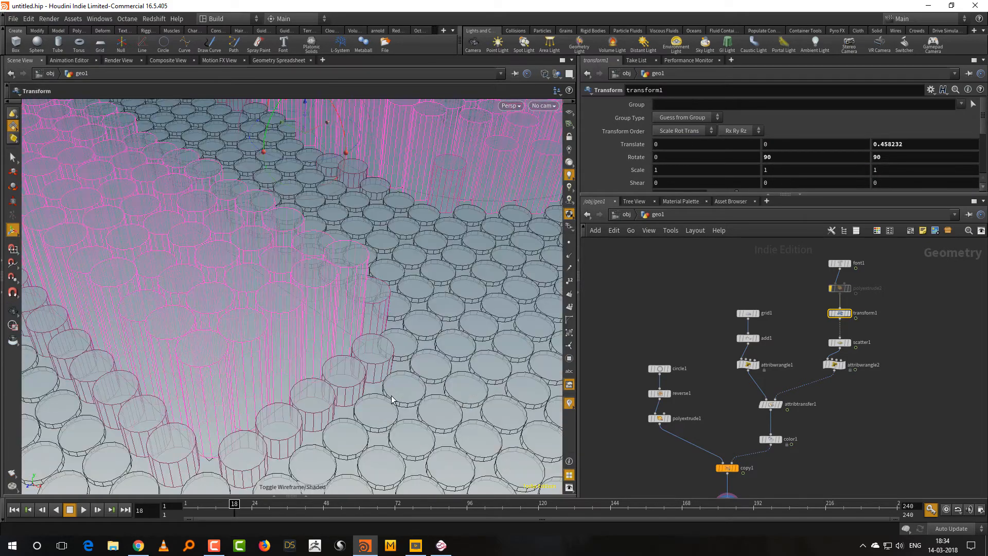
pyautogui.hotkey('shift', 'w')
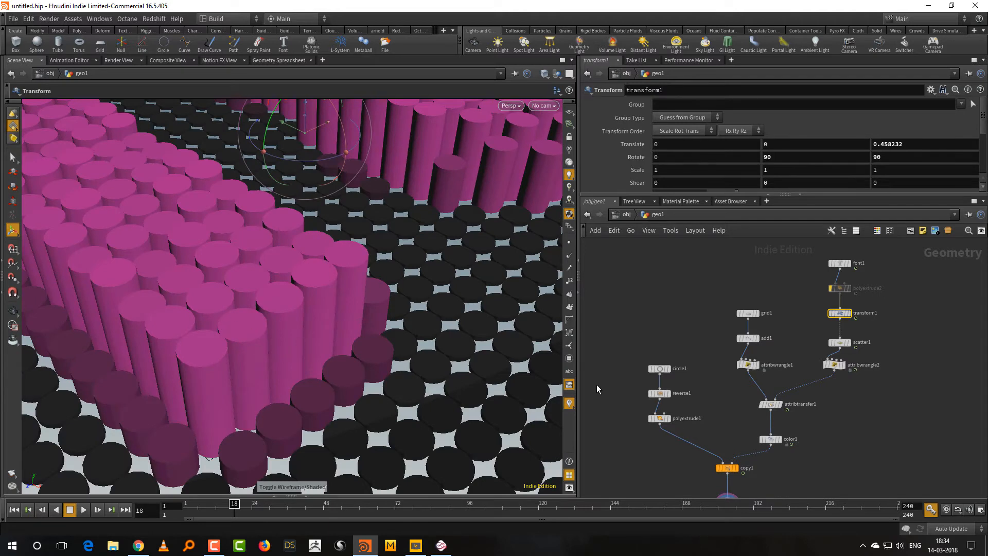
# Display the polyextrude1 node's output and frame the single extruded tile in the viewport.
pyautogui.click(659, 369)
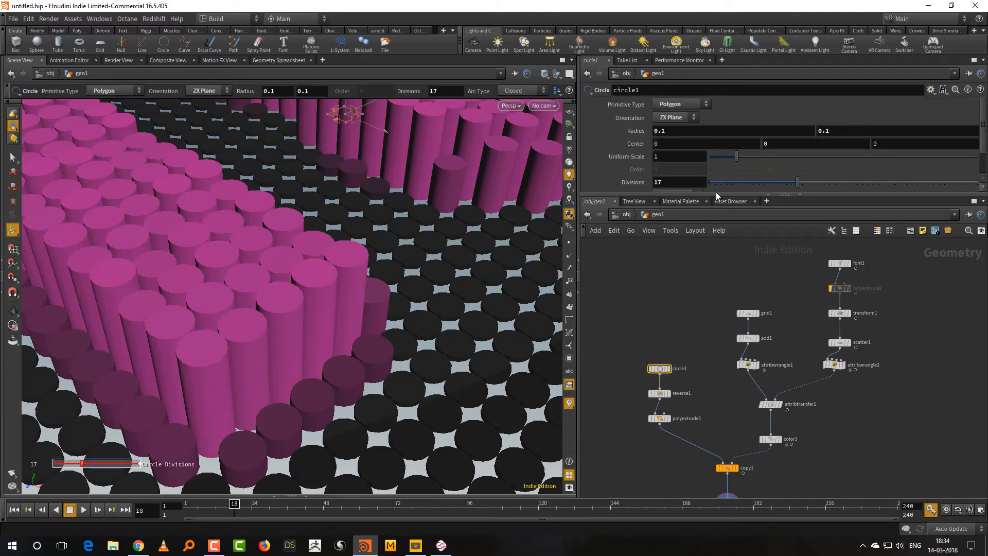
pyautogui.moveTo(717, 196); pyautogui.dragTo(718, 164)
pyautogui.scroll(5, 747, 361)
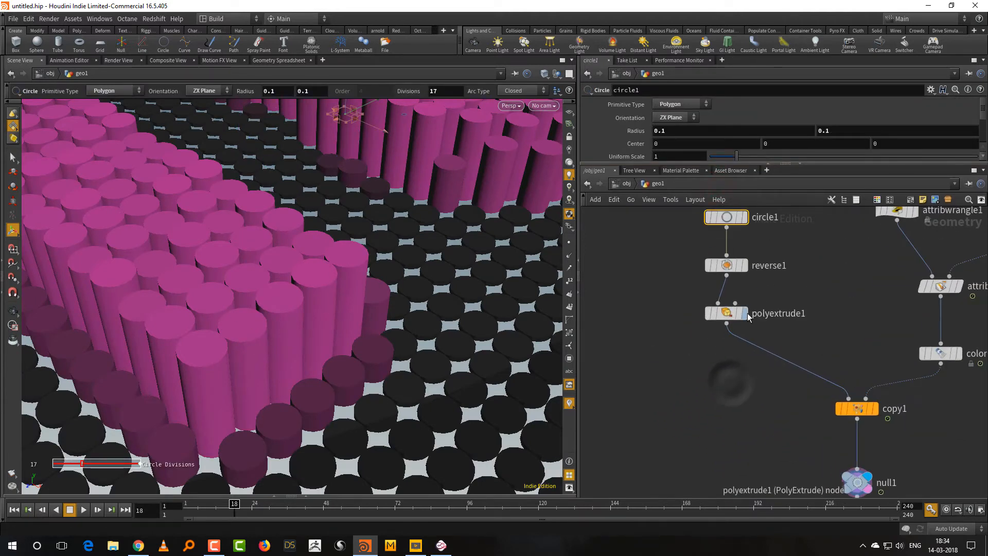
pyautogui.click(745, 314)
pyautogui.click(729, 314)
pyautogui.click(738, 314)
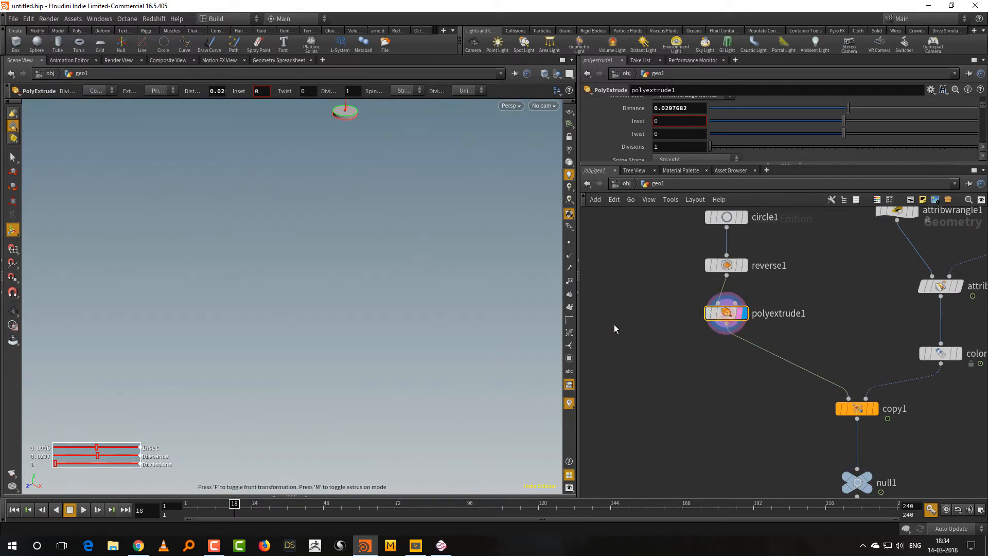
pyautogui.hotkey('space', 'g')
pyautogui.moveTo(350, 362); pyautogui.dragTo(381, 327, button='right')
pyautogui.moveTo(383, 326); pyautogui.dragTo(371, 331)
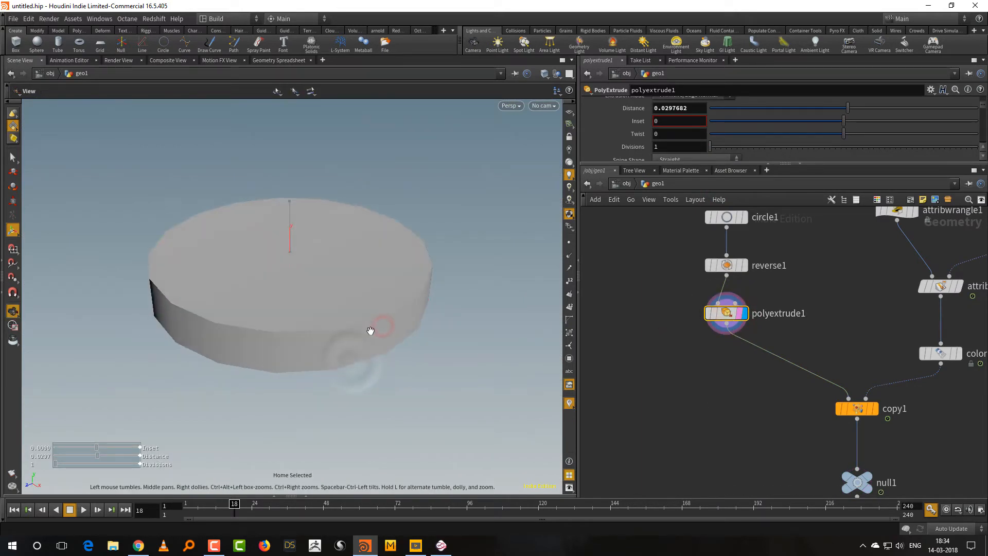
# Check the single tile's edges in wireframe and return to shaded display.
pyautogui.moveTo(880, 410)
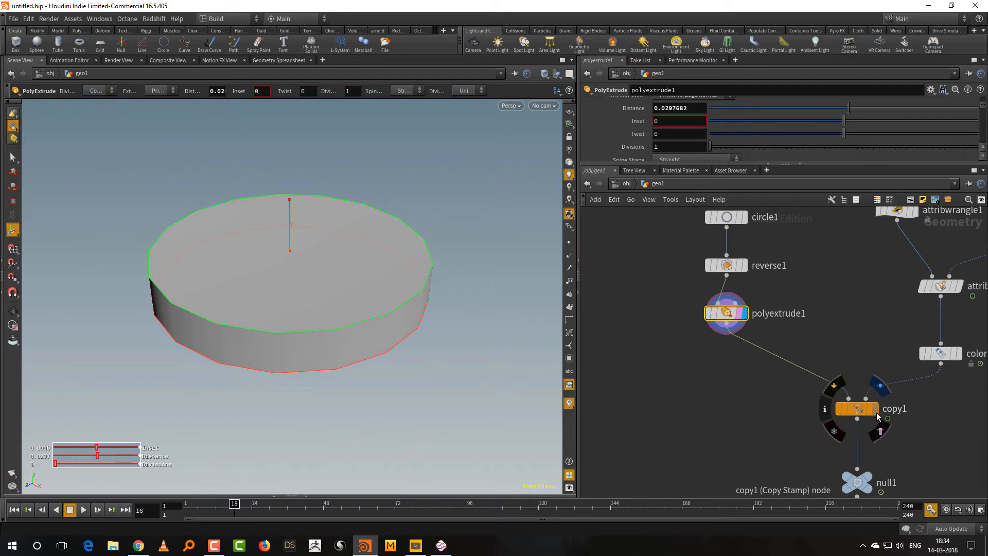
pyautogui.press('w')
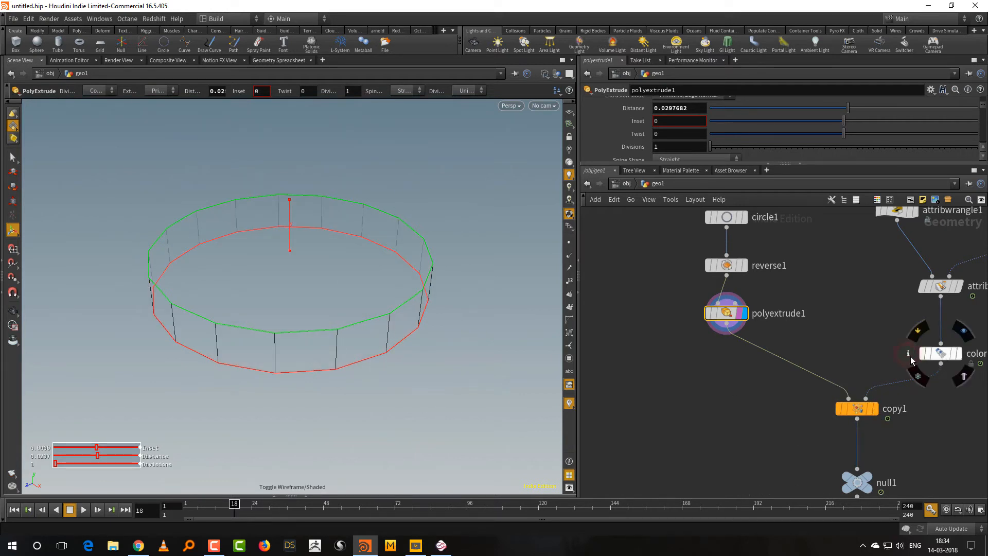
pyautogui.click(910, 358)
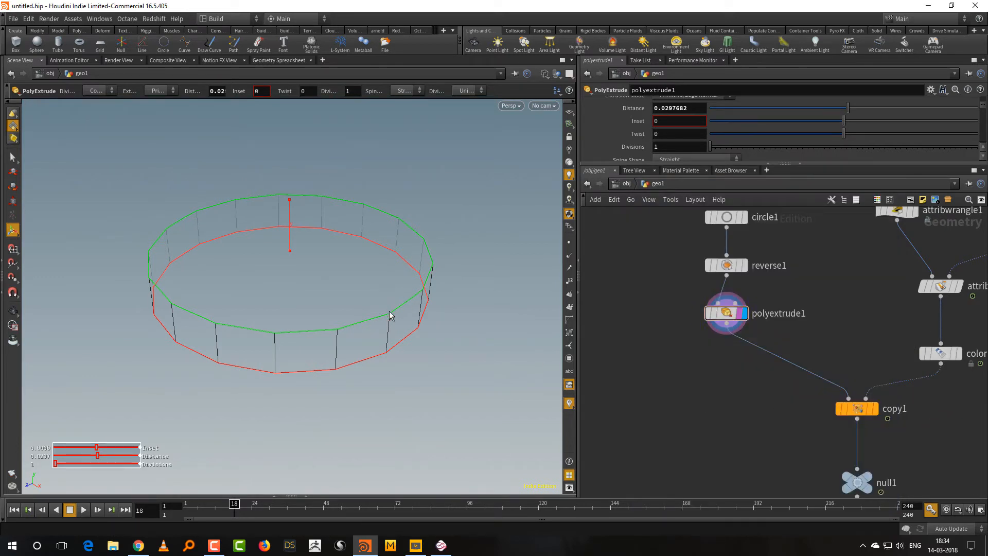
pyautogui.click(727, 313)
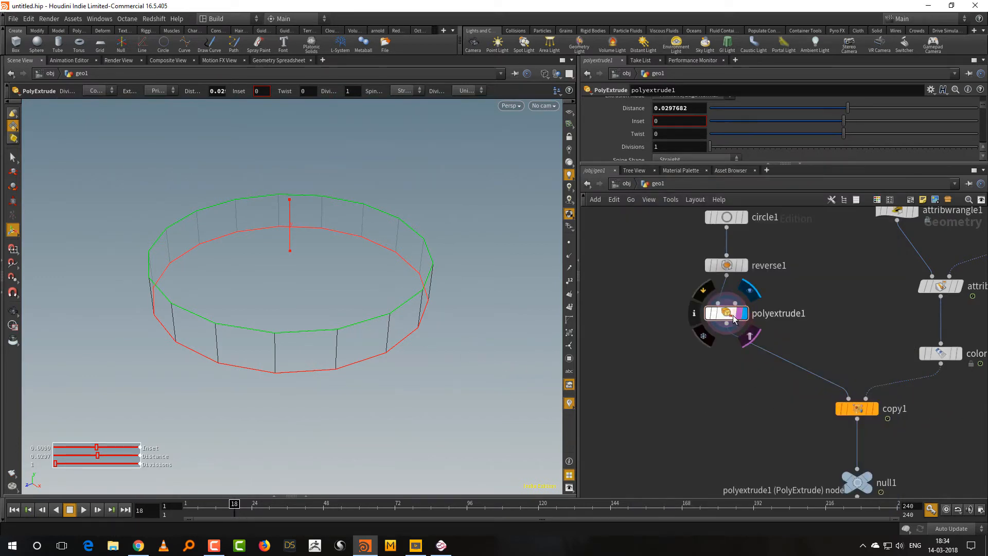
pyautogui.press('w')
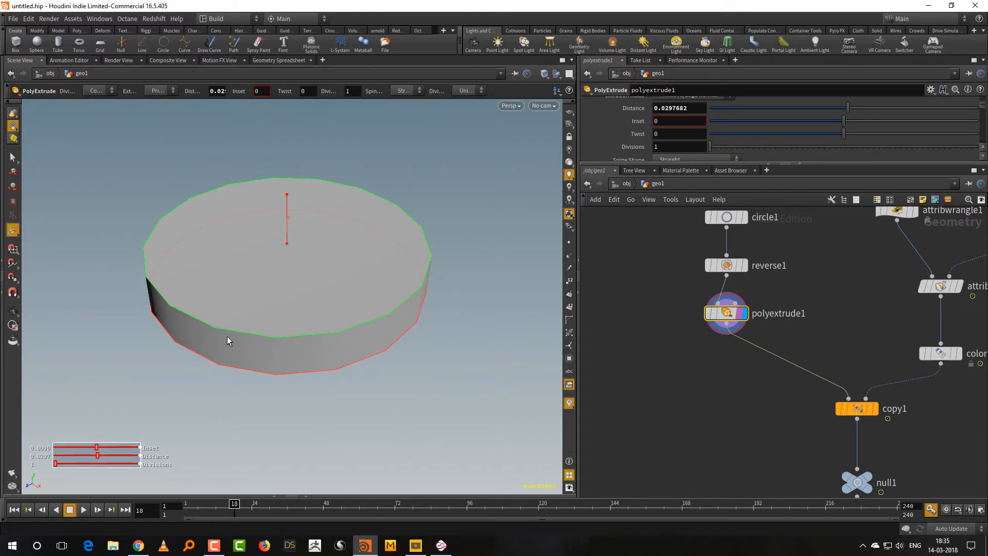
# Set the circle1 node's divisions to 30 for a smoother round tile.
pyautogui.moveTo(692, 224); pyautogui.dragTo(662, 294, button='middle')
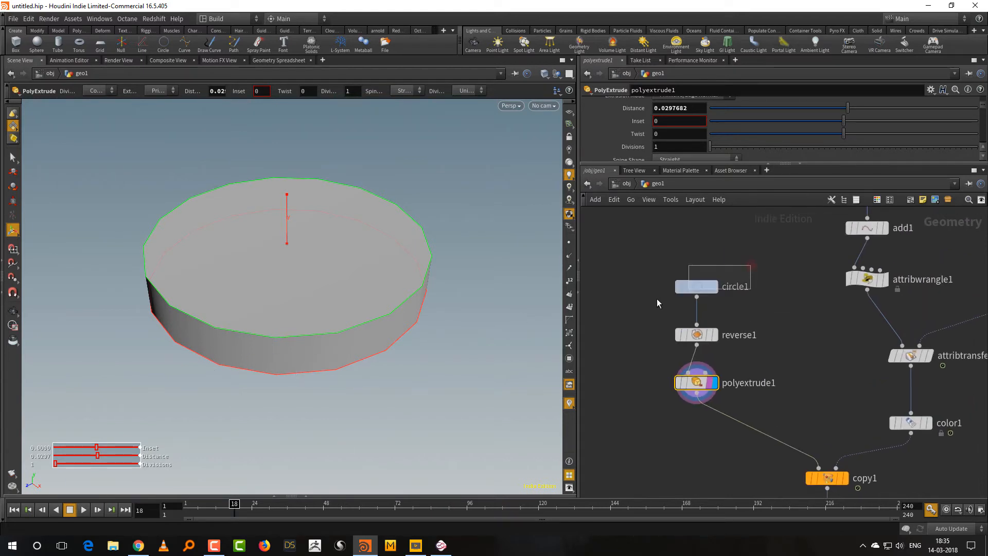
pyautogui.click(696, 287)
pyautogui.moveTo(681, 163); pyautogui.dragTo(681, 240)
pyautogui.moveTo(672, 183); pyautogui.dragTo(619, 198)
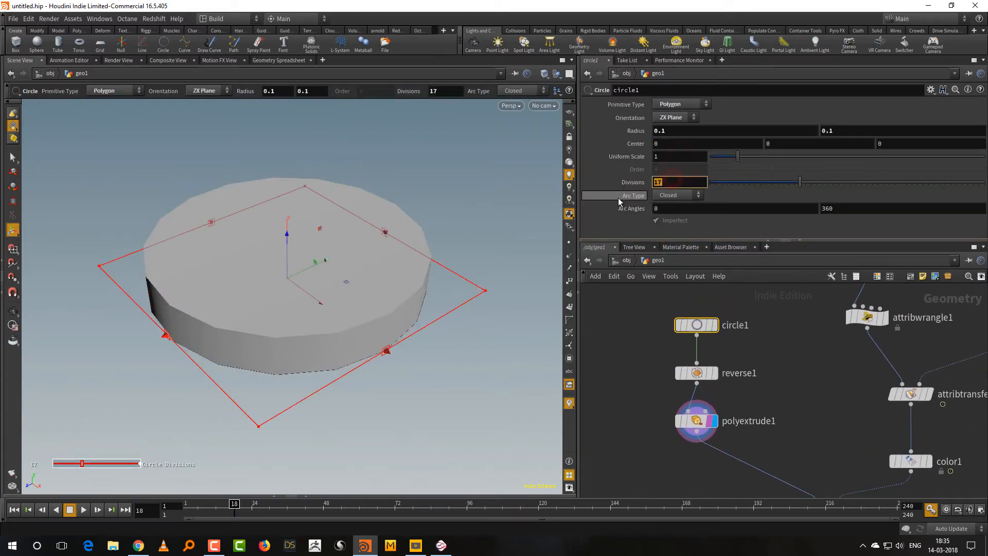
pyautogui.write('30')
pyautogui.press('Return')
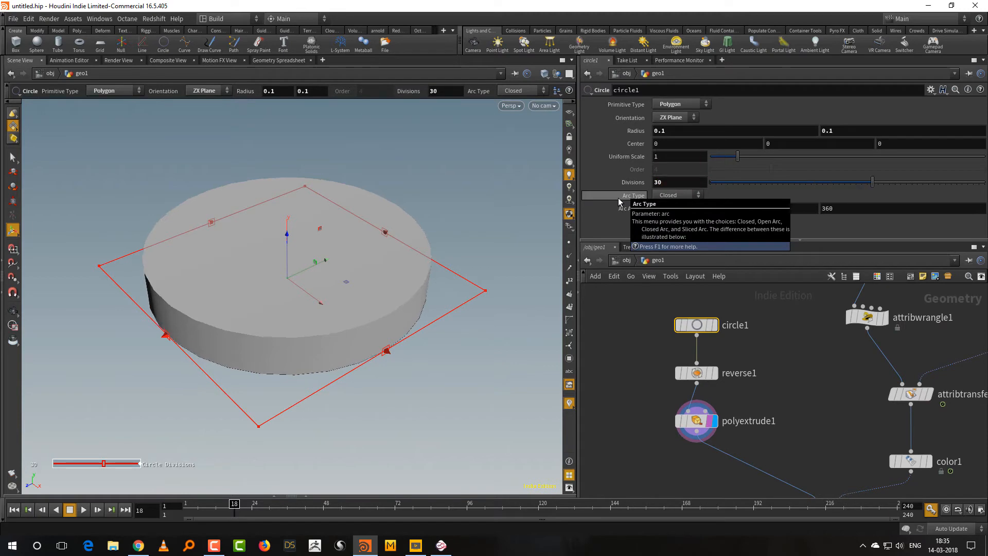
# Insert a Group node between polyextrude1 and copy1, and display its output.
pyautogui.moveTo(688, 480); pyautogui.dragTo(672, 399, button='middle')
pyautogui.press('Tab')
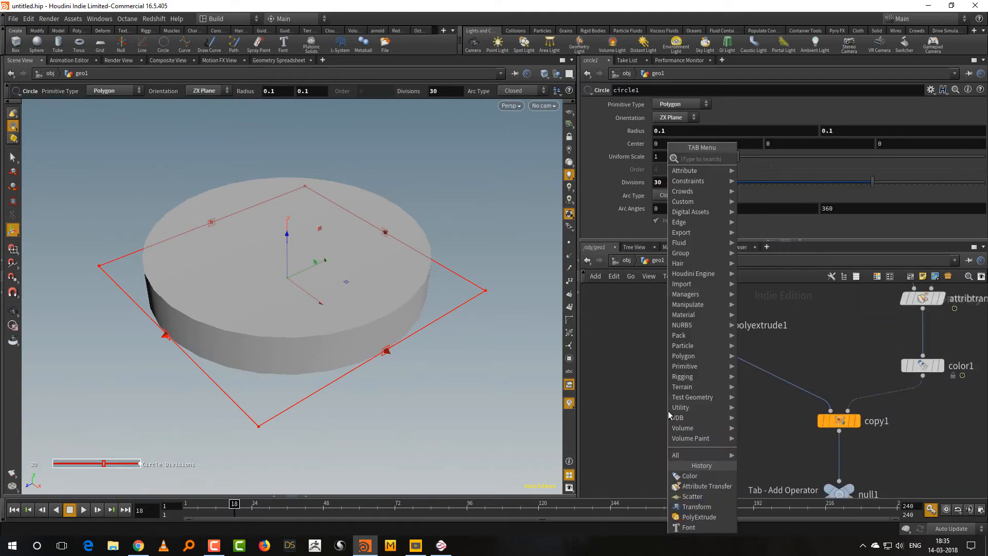
pyautogui.write('gro')
pyautogui.press('Return')
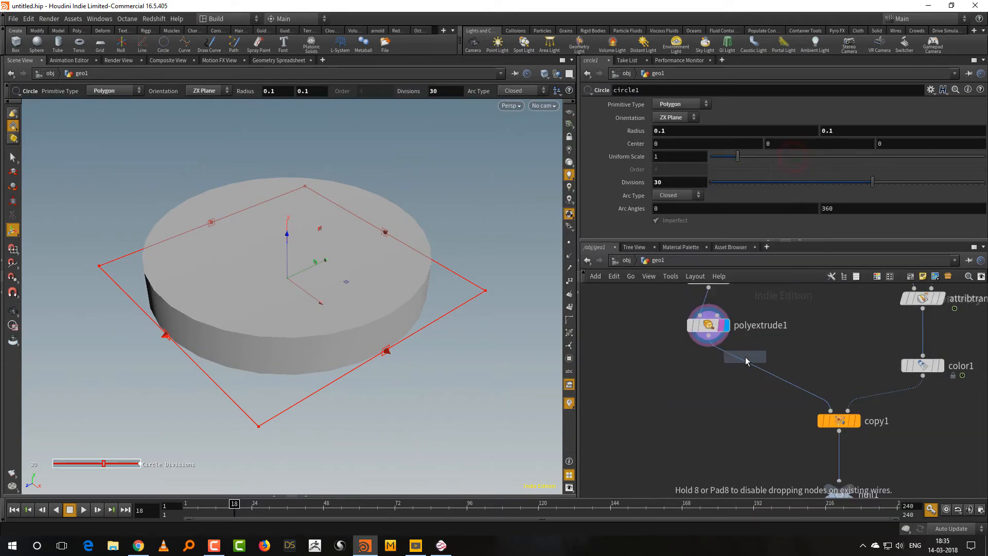
pyautogui.click(737, 375)
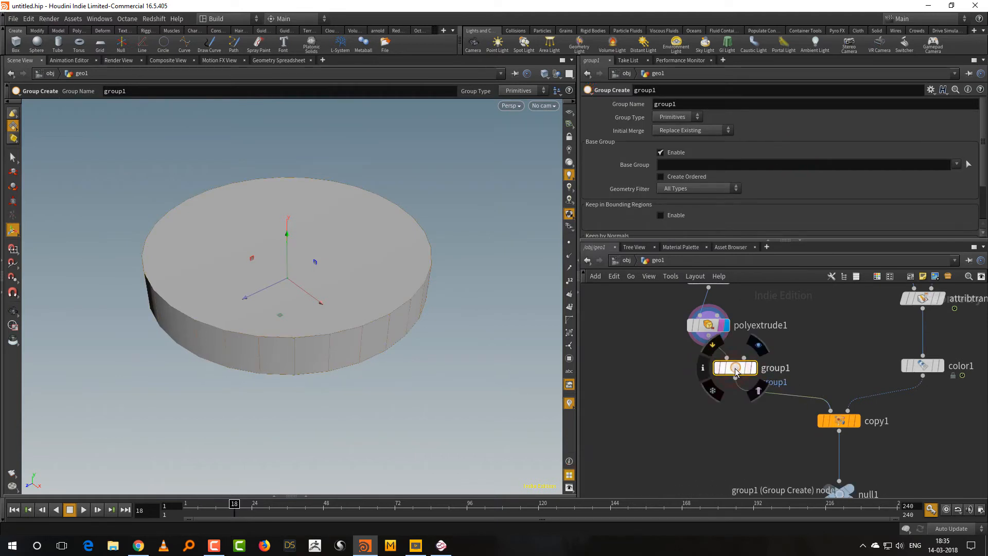
pyautogui.moveTo(738, 375); pyautogui.dragTo(714, 371)
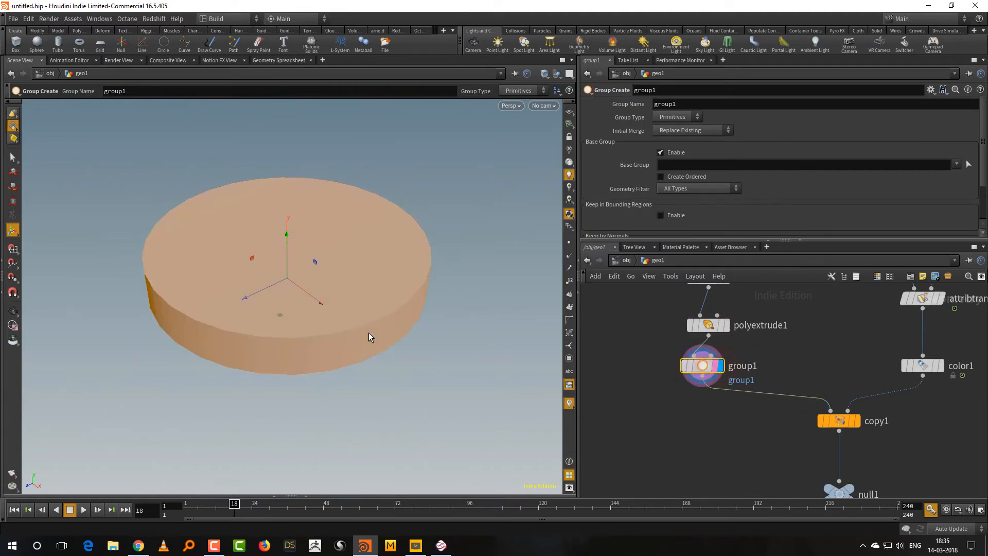
# Make group1 an Edges group with the base group disabled and Include by Edges enabled, using a minimum edge angle of 20.
pyautogui.click(678, 154)
pyautogui.moveTo(690, 239); pyautogui.dragTo(691, 268)
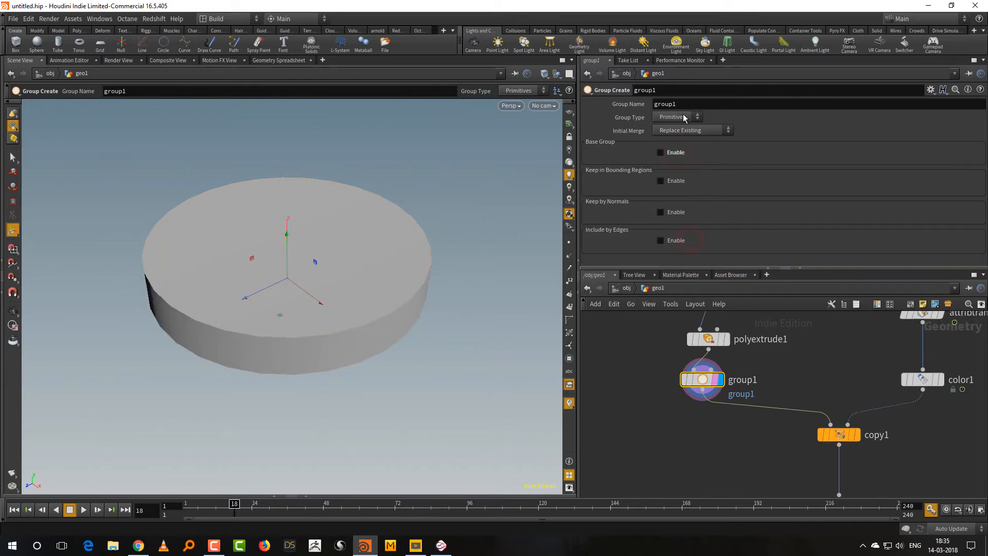
pyautogui.click(682, 119)
pyautogui.click(680, 149)
pyautogui.moveTo(667, 269); pyautogui.dragTo(668, 289)
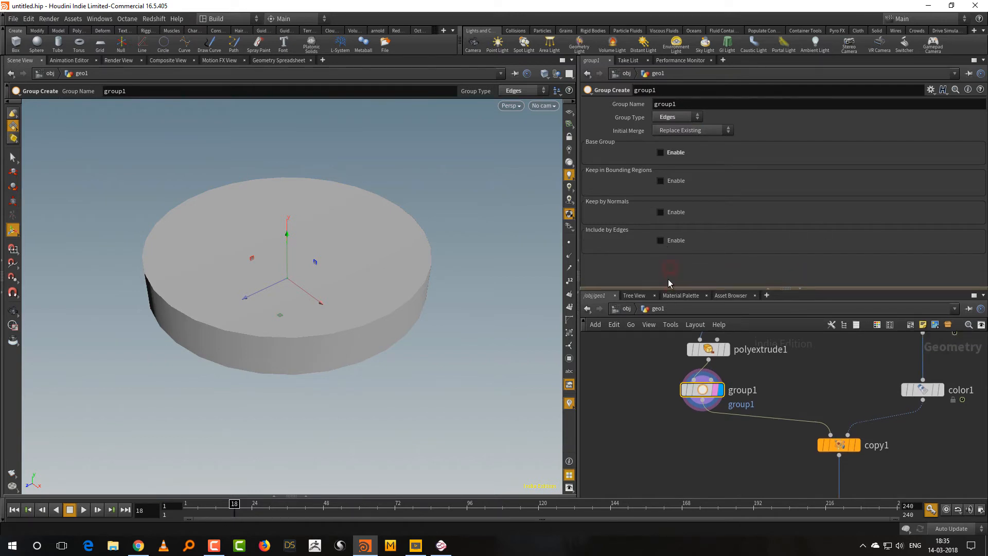
pyautogui.click(661, 240)
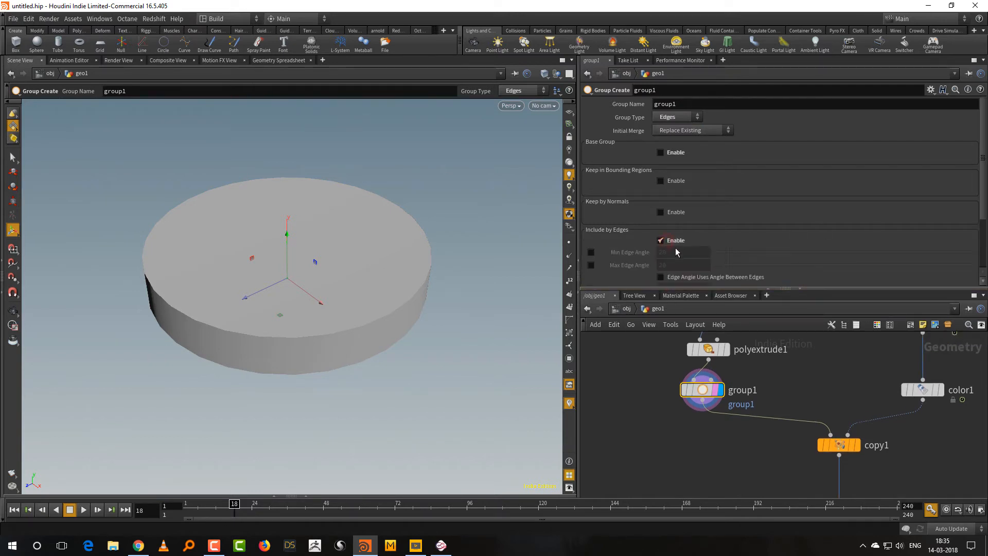
pyautogui.click(591, 252)
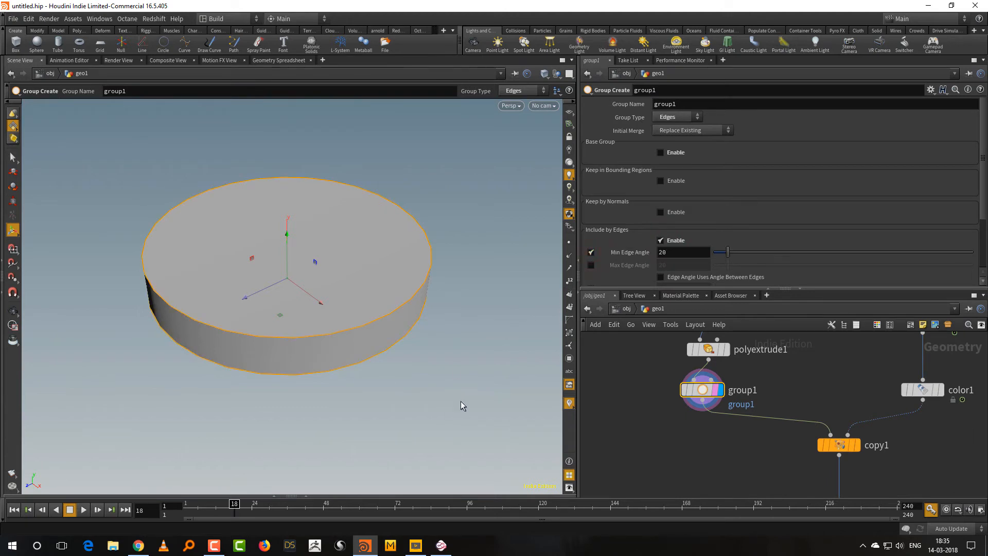
# Examine the grouped rim edges on the tile from another angle and in wireframe.
pyautogui.moveTo(461, 402); pyautogui.dragTo(382, 375)
pyautogui.hotkey('space', 'g')
pyautogui.moveTo(426, 424); pyautogui.dragTo(396, 375)
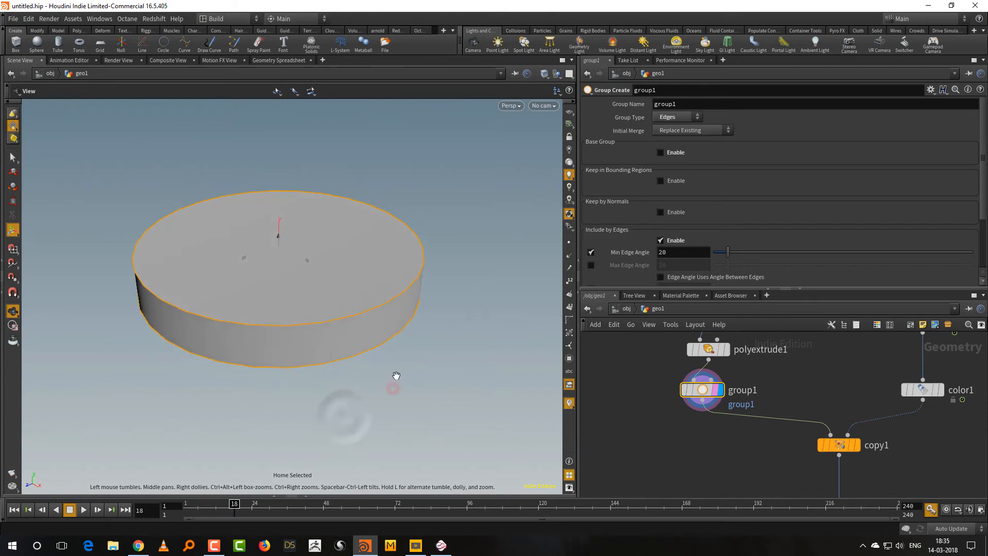
pyautogui.press('Return')
pyautogui.press('w')
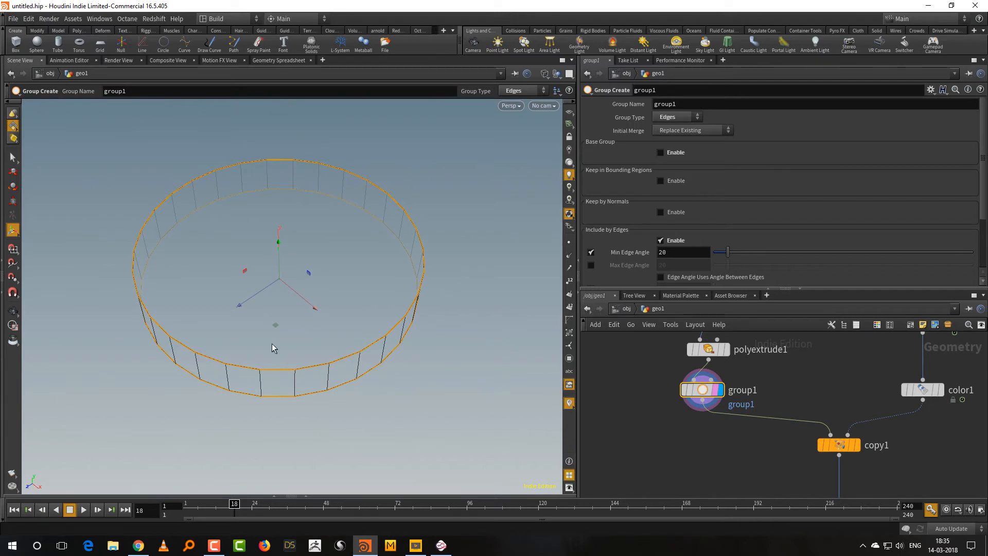
# Move copy1 lower in the network to make room below group1, and name the edge group "bev".
pyautogui.moveTo(806, 289); pyautogui.dragTo(825, 224)
pyautogui.moveTo(773, 344); pyautogui.dragTo(875, 458)
pyautogui.moveTo(838, 350); pyautogui.dragTo(838, 438)
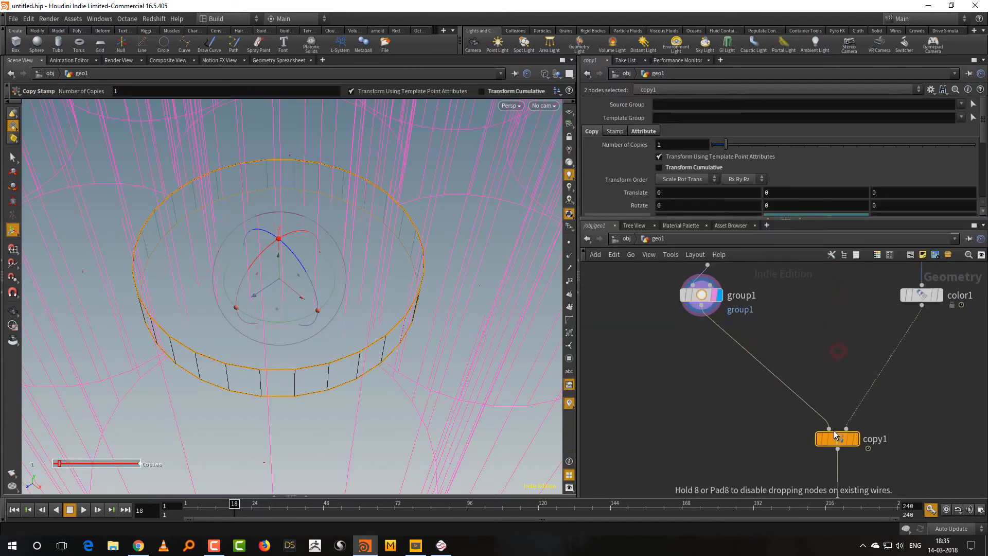
pyautogui.moveTo(788, 288); pyautogui.dragTo(705, 314)
pyautogui.doubleClick(664, 104)
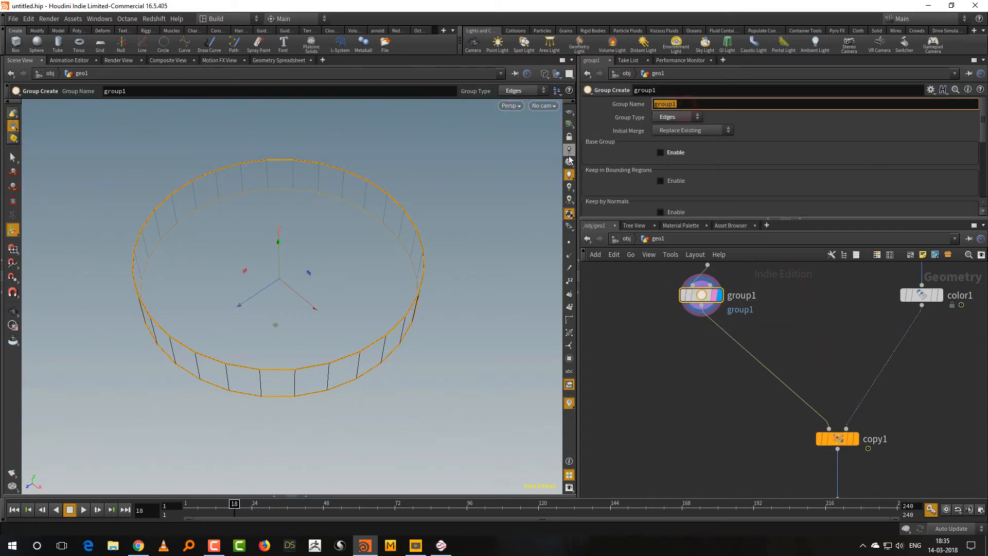
pyautogui.write('bev')
pyautogui.press('Return')
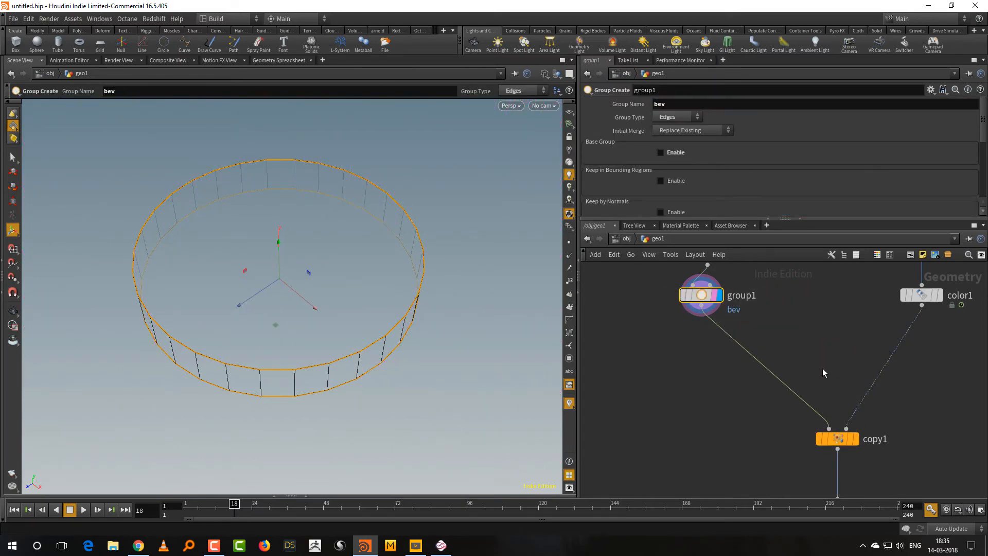
# Insert a PolyBevel node between group1 and copy1, align it under group1, and display its output.
pyautogui.moveTo(706, 371); pyautogui.dragTo(681, 386, button='middle')
pyautogui.click(671, 388)
pyautogui.press('Tab')
pyautogui.write('poly')
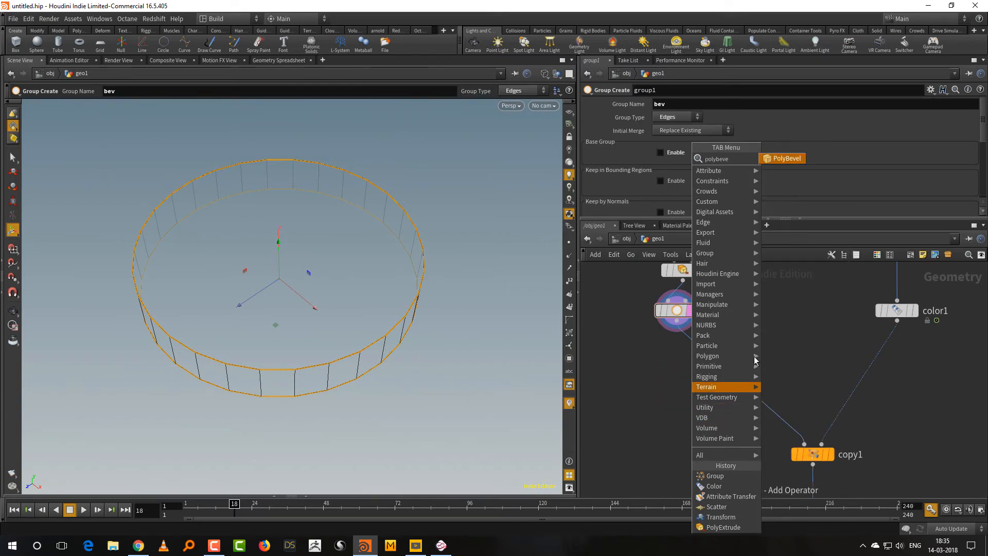
pyautogui.click(787, 158)
pyautogui.click(685, 396)
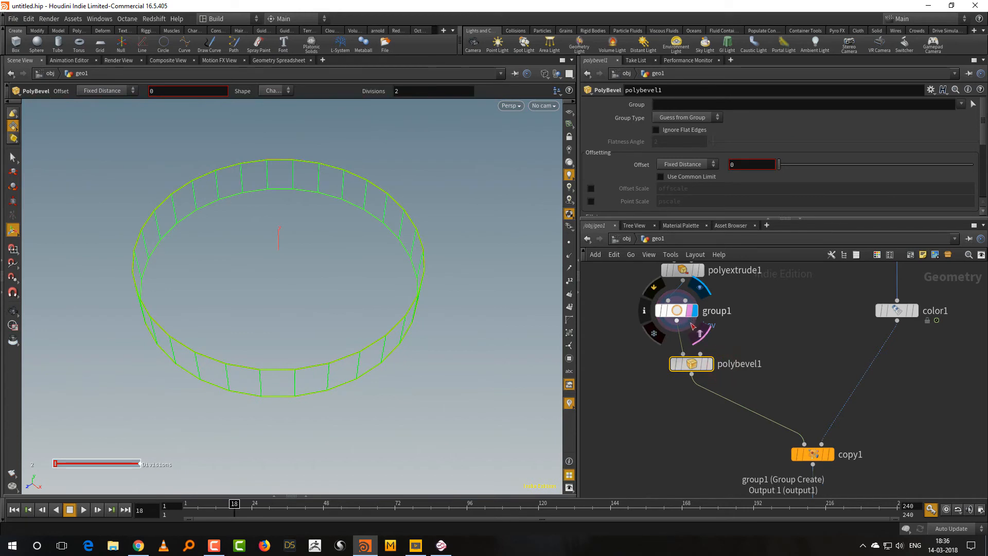
pyautogui.click(712, 367)
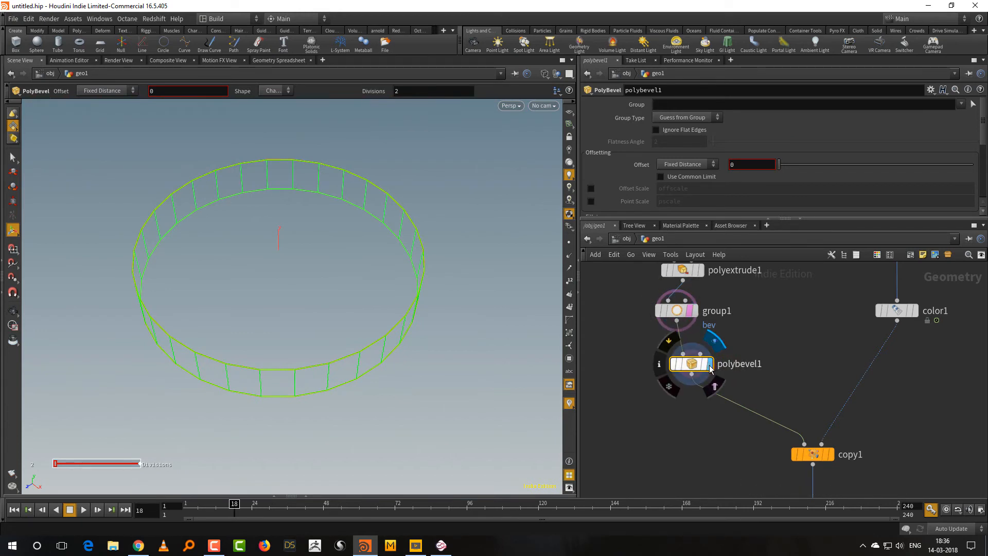
pyautogui.moveTo(703, 370); pyautogui.dragTo(688, 371)
pyautogui.moveTo(749, 335); pyautogui.dragTo(656, 398)
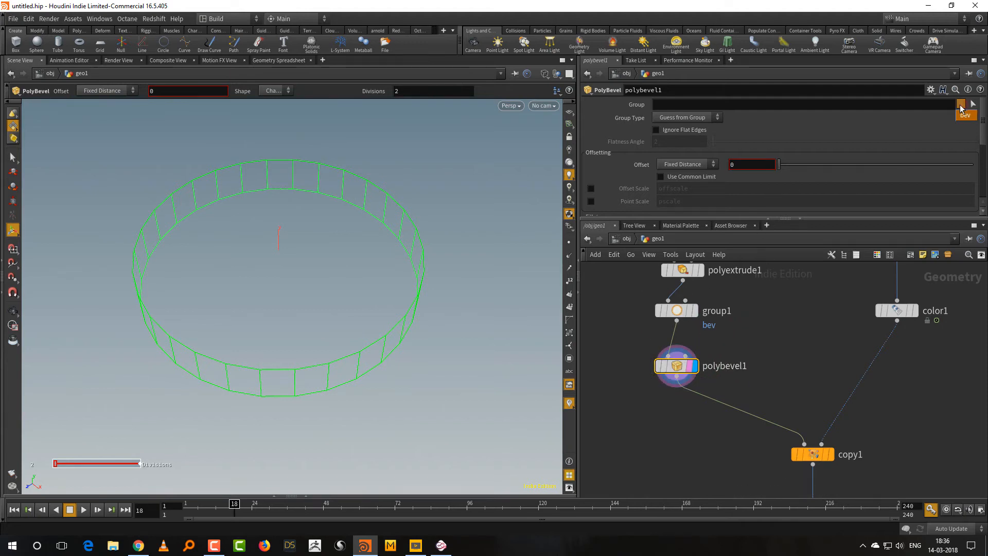
# Bevel the bev group with an offset of 0.002 and 1 division, and display the null1 node's output.
pyautogui.click(965, 115)
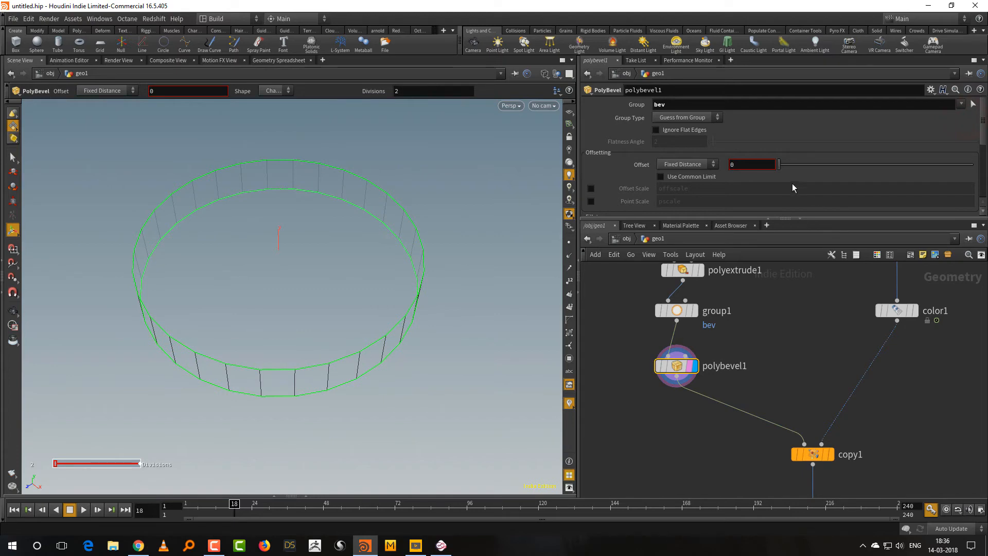
pyautogui.moveTo(768, 164); pyautogui.dragTo(787, 202, button='middle')
pyautogui.scroll(-5, 747, 165)
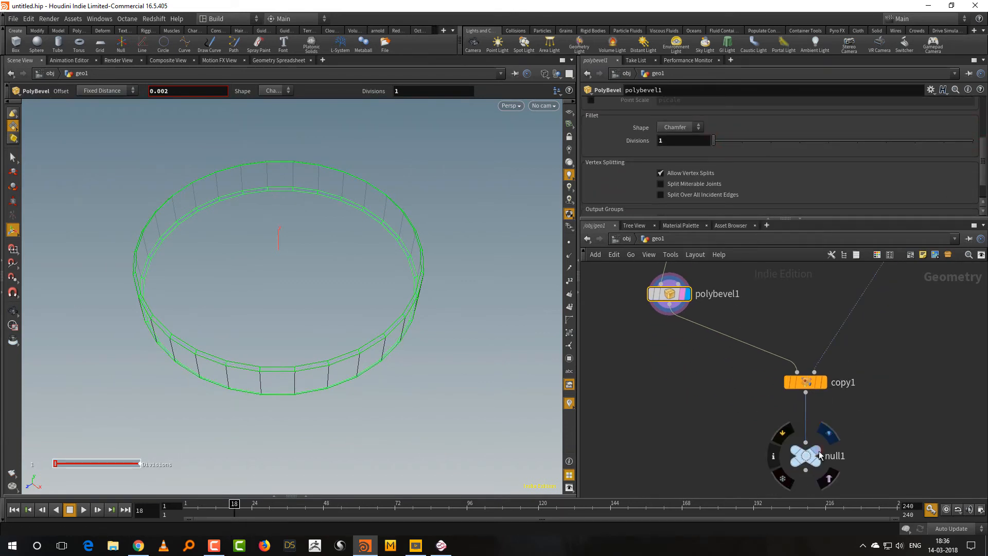
pyautogui.click(820, 455)
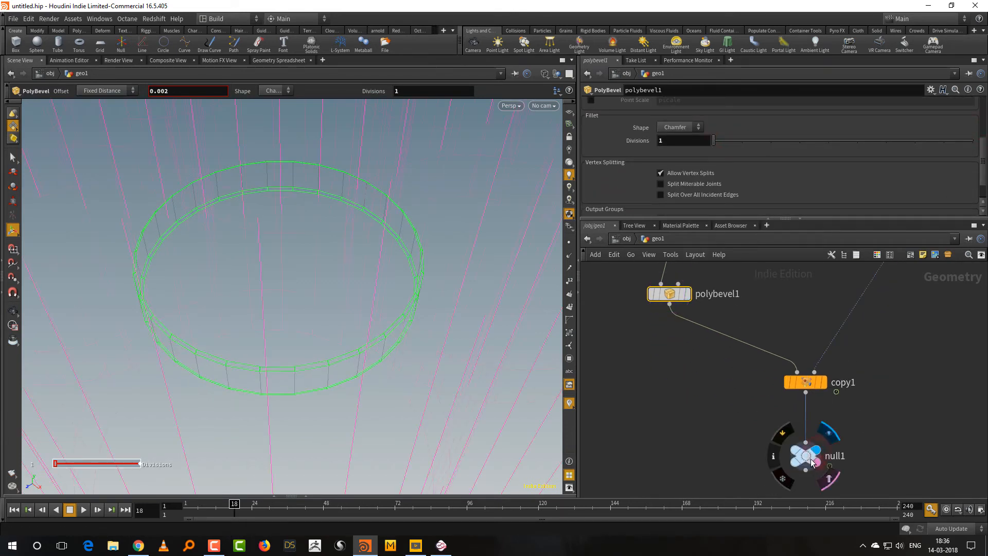
# Examine the beveled column tops up close in shaded display and return the viewport to wireframe.
pyautogui.hotkey('shift', 'w')
pyautogui.keyDown('alt'); pyautogui.moveTo(396, 356); pyautogui.dragTo(368, 350, button='right'); pyautogui.keyUp('alt')
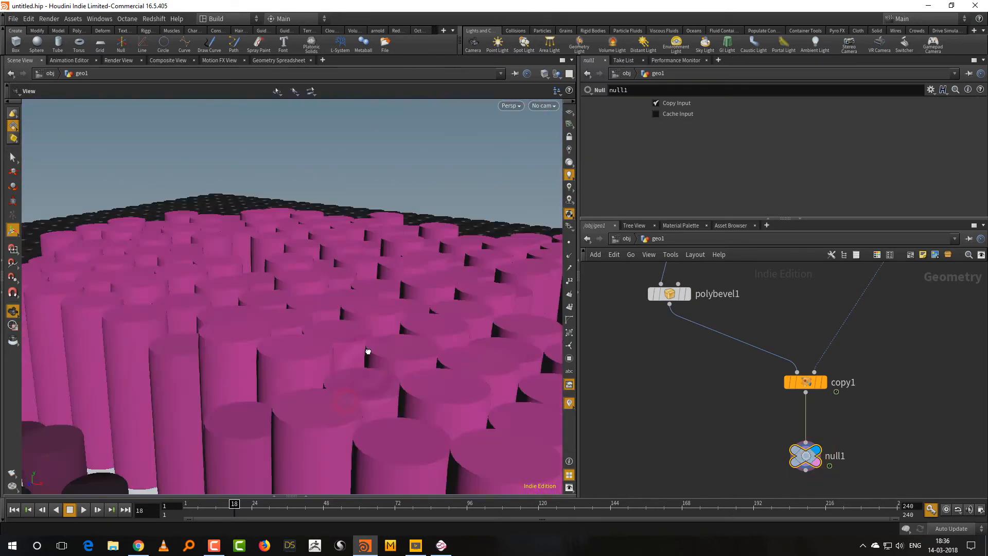
pyautogui.keyDown('alt'); pyautogui.moveTo(369, 351); pyautogui.dragTo(316, 422); pyautogui.keyUp('alt')
pyautogui.moveTo(315, 422)
pyautogui.keyDown('alt'); pyautogui.mouseDown(button='right')
pyautogui.moveTo(333, 394)
pyautogui.moveTo(431, 322)
pyautogui.moveTo(418, 322)
pyautogui.mouseUp(button='right'); pyautogui.keyUp('alt')
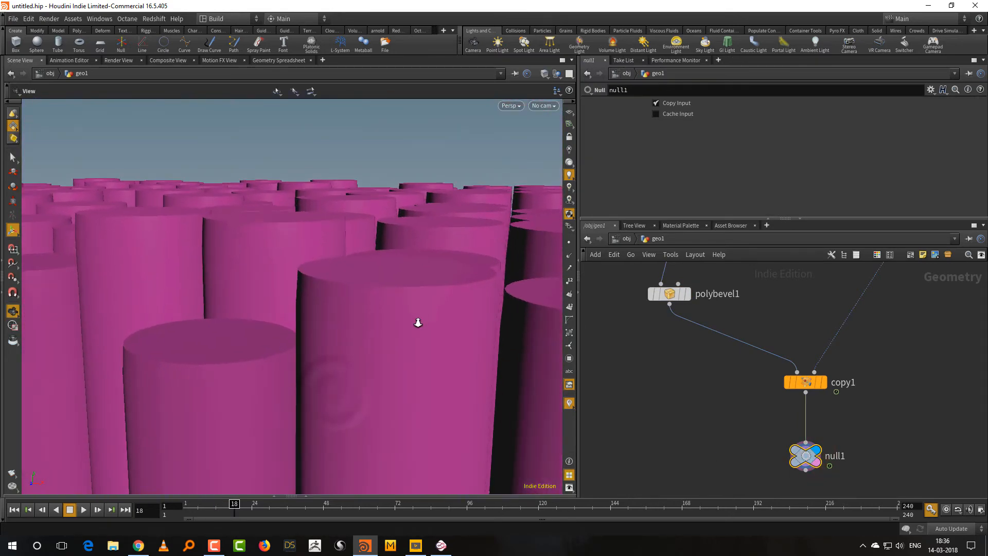
pyautogui.moveTo(418, 322)
pyautogui.keyDown('alt'); pyautogui.mouseDown()
pyautogui.moveTo(399, 357)
pyautogui.moveTo(392, 336)
pyautogui.moveTo(416, 327)
pyautogui.moveTo(412, 346)
pyautogui.mouseUp(); pyautogui.keyUp('alt')
pyautogui.hotkey('shift', 'w')
# Try another offset type on polybevel1 and set it back to Fixed Distance.
pyautogui.moveTo(684, 382); pyautogui.dragTo(678, 456, button='middle')
pyautogui.moveTo(732, 339); pyautogui.dragTo(655, 381)
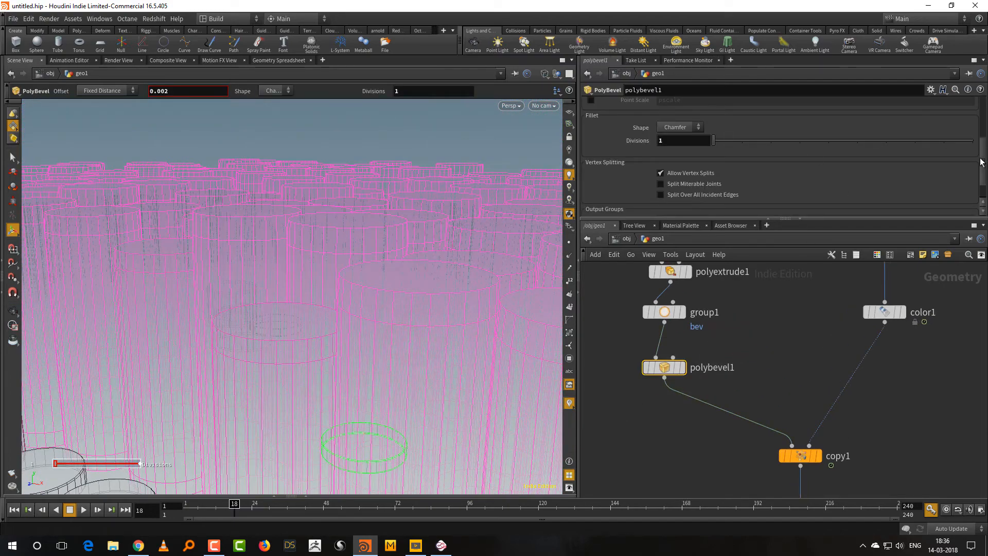
pyautogui.scroll(5, 982, 161)
pyautogui.moveTo(758, 164)
pyautogui.mouseDown(button='middle')
pyautogui.moveTo(756, 198)
pyautogui.moveTo(795, 192)
pyautogui.moveTo(738, 165)
pyautogui.mouseUp(button='middle')
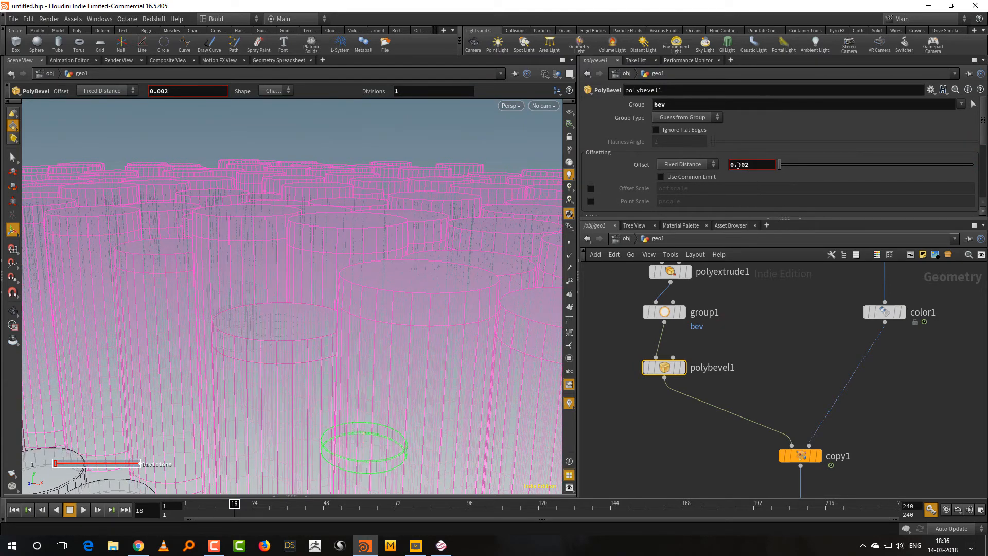
pyautogui.click(700, 165)
pyautogui.click(693, 187)
pyautogui.click(703, 165)
pyautogui.click(701, 175)
# Examine the columns in wireframe and shaded display from several angles, along with the node chain from circle1 to group1.
pyautogui.keyDown('alt'); pyautogui.moveTo(383, 329); pyautogui.dragTo(403, 406); pyautogui.keyUp('alt')
pyautogui.moveTo(758, 395); pyautogui.dragTo(758, 415, button='middle')
pyautogui.moveTo(741, 337); pyautogui.dragTo(740, 441, button='middle')
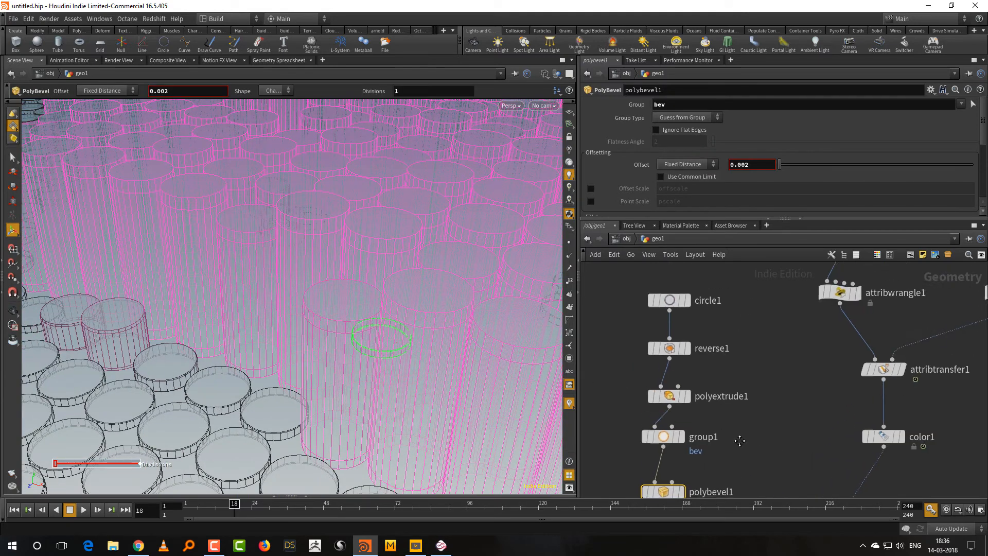
pyautogui.moveTo(733, 348); pyautogui.dragTo(723, 373, button='middle')
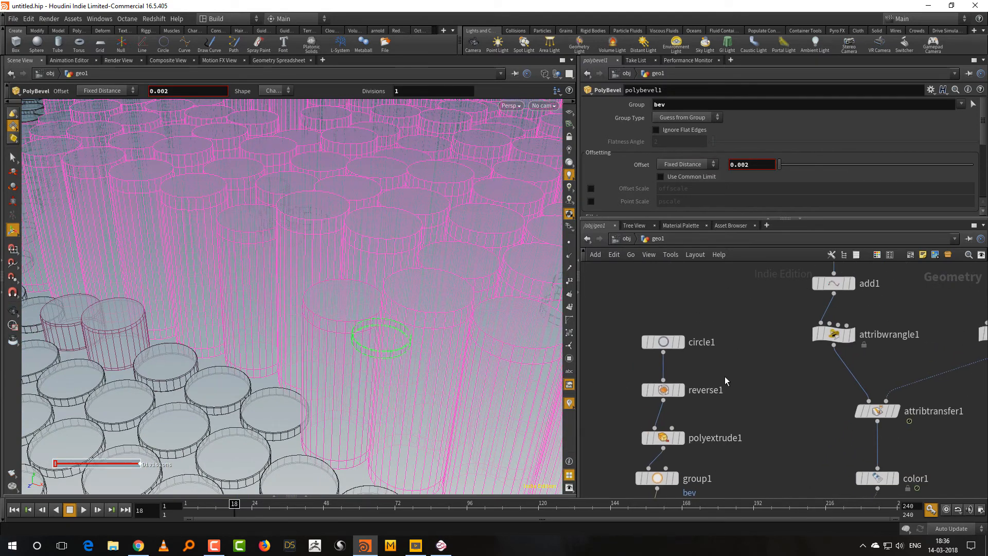
pyautogui.hotkey('shift', 'w')
pyautogui.keyDown('alt'); pyautogui.moveTo(471, 362); pyautogui.dragTo(391, 410, button='right'); pyautogui.keyUp('alt')
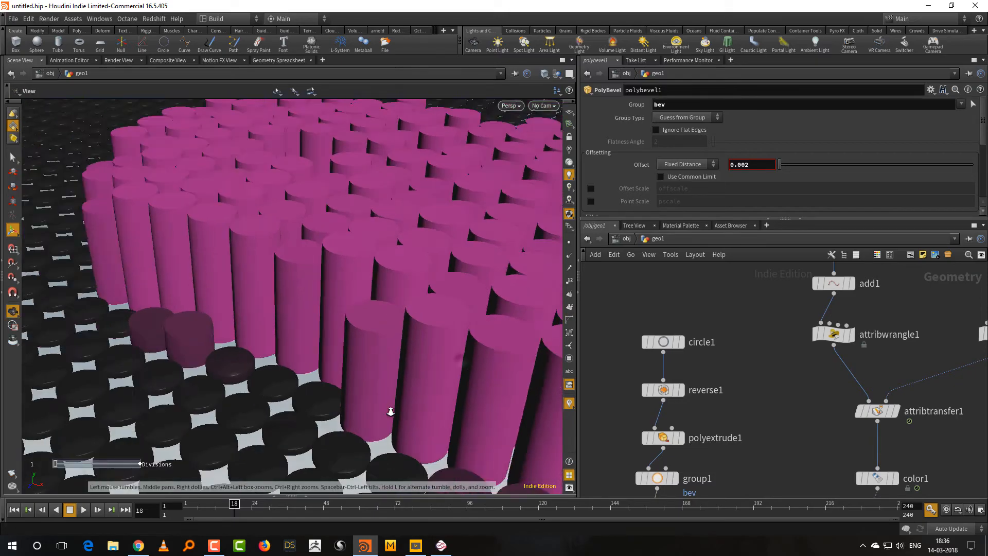
pyautogui.keyDown('alt'); pyautogui.moveTo(391, 409); pyautogui.dragTo(375, 282); pyautogui.keyUp('alt')
pyautogui.keyDown('alt'); pyautogui.moveTo(376, 282); pyautogui.dragTo(344, 389, button='right'); pyautogui.keyUp('alt')
pyautogui.keyDown('alt'); pyautogui.moveTo(344, 389); pyautogui.dragTo(341, 358); pyautogui.keyUp('alt')
pyautogui.keyDown('alt'); pyautogui.moveTo(341, 358); pyautogui.dragTo(328, 360, button='middle'); pyautogui.keyUp('alt')
# Try 4 divisions on circle1 and inspect the resulting square columns.
pyautogui.click(675, 338)
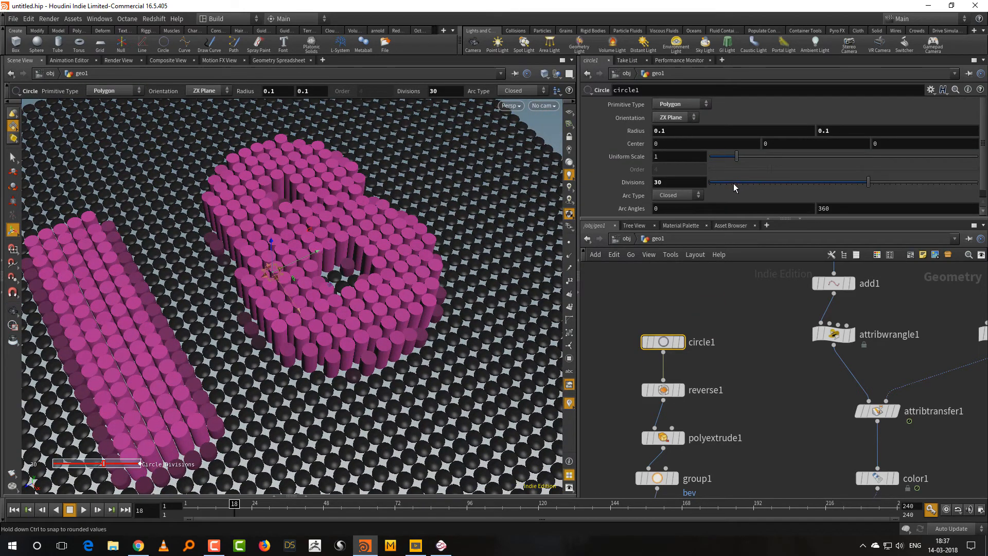
pyautogui.moveTo(734, 183); pyautogui.dragTo(727, 184)
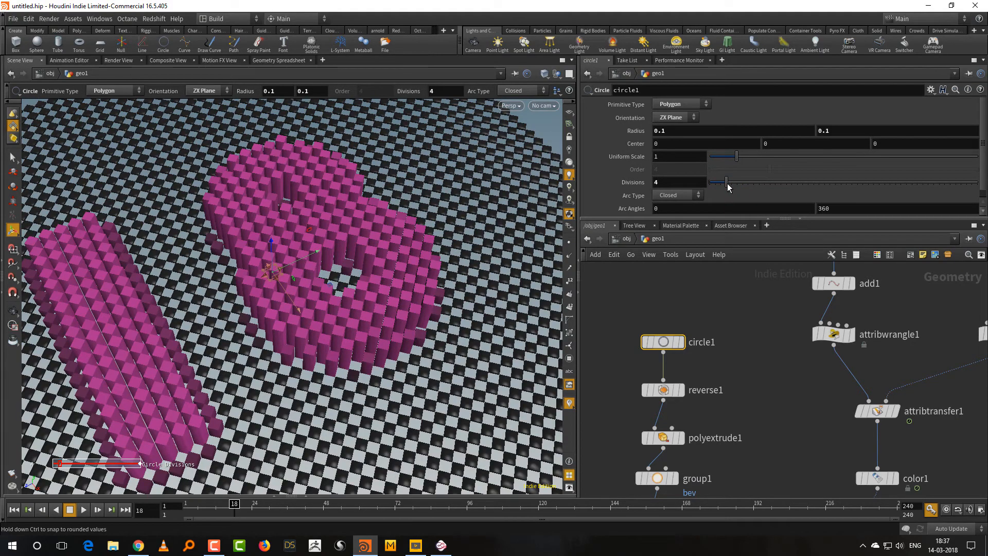
pyautogui.keyDown('alt'); pyautogui.moveTo(364, 414); pyautogui.dragTo(401, 315); pyautogui.keyUp('alt')
pyautogui.moveTo(401, 314)
pyautogui.keyDown('alt'); pyautogui.mouseDown(button='right')
pyautogui.moveTo(471, 295)
pyautogui.moveTo(419, 316)
pyautogui.mouseUp(button='right'); pyautogui.keyUp('alt')
pyautogui.keyDown('alt'); pyautogui.moveTo(420, 315); pyautogui.dragTo(441, 360); pyautogui.keyUp('alt')
# Undo the divisions change on circle1.
pyautogui.hotkey('ctrl', 'z')
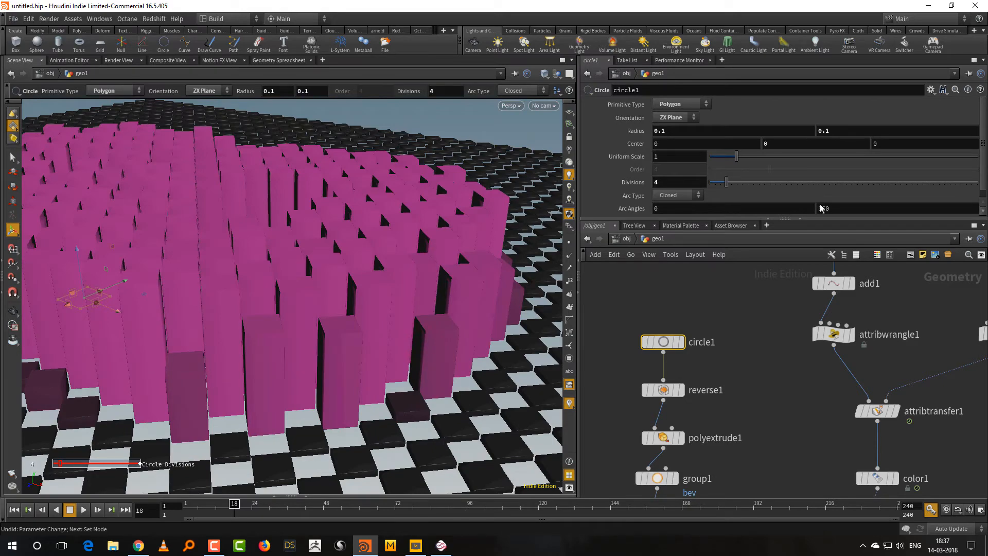
pyautogui.hotkey('ctrl', 'z')
pyautogui.click(756, 337)
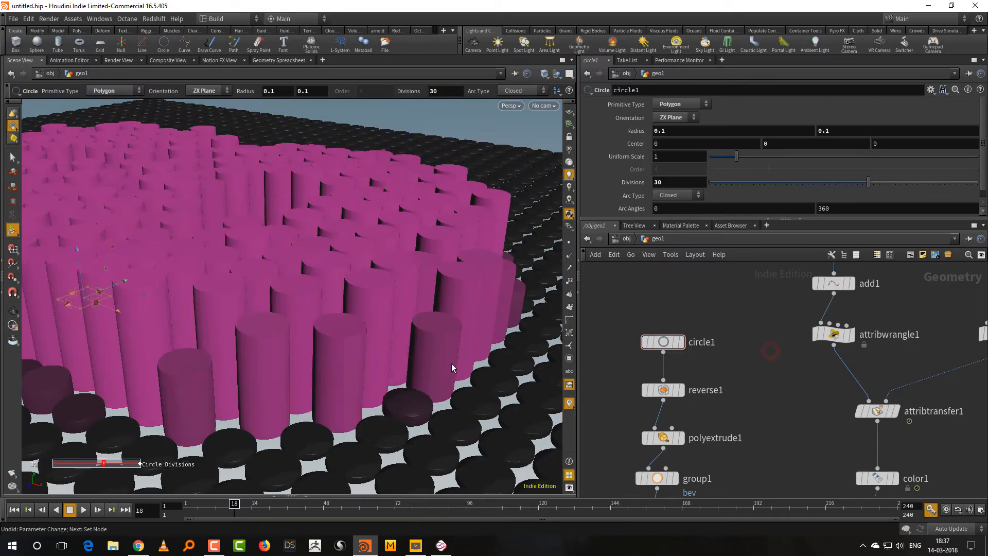
# Inspect the shading on the flat dark tiles and insert a Normal node between polybevel1 and copy1.
pyautogui.keyDown('alt'); pyautogui.moveTo(452, 364); pyautogui.dragTo(382, 332, button='right'); pyautogui.keyUp('alt')
pyautogui.keyDown('alt'); pyautogui.moveTo(400, 343); pyautogui.dragTo(361, 369); pyautogui.keyUp('alt')
pyautogui.keyDown('alt'); pyautogui.moveTo(360, 368); pyautogui.dragTo(416, 342, button='right'); pyautogui.keyUp('alt')
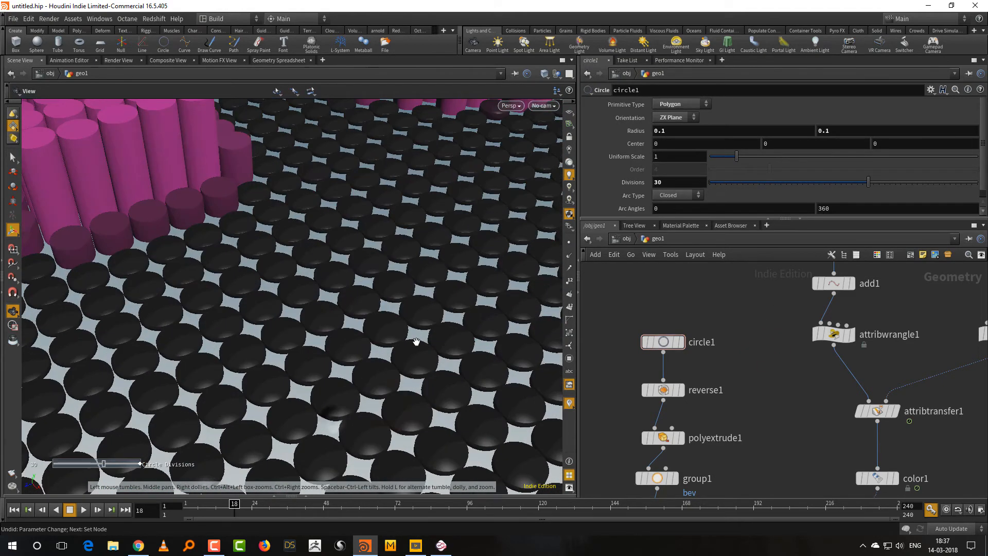
pyautogui.keyDown('alt'); pyautogui.moveTo(411, 358); pyautogui.dragTo(353, 399); pyautogui.keyUp('alt')
pyautogui.keyDown('alt'); pyautogui.moveTo(342, 402); pyautogui.dragTo(406, 337, button='right'); pyautogui.keyUp('alt')
pyautogui.keyDown('alt'); pyautogui.moveTo(406, 340); pyautogui.dragTo(388, 361); pyautogui.keyUp('alt')
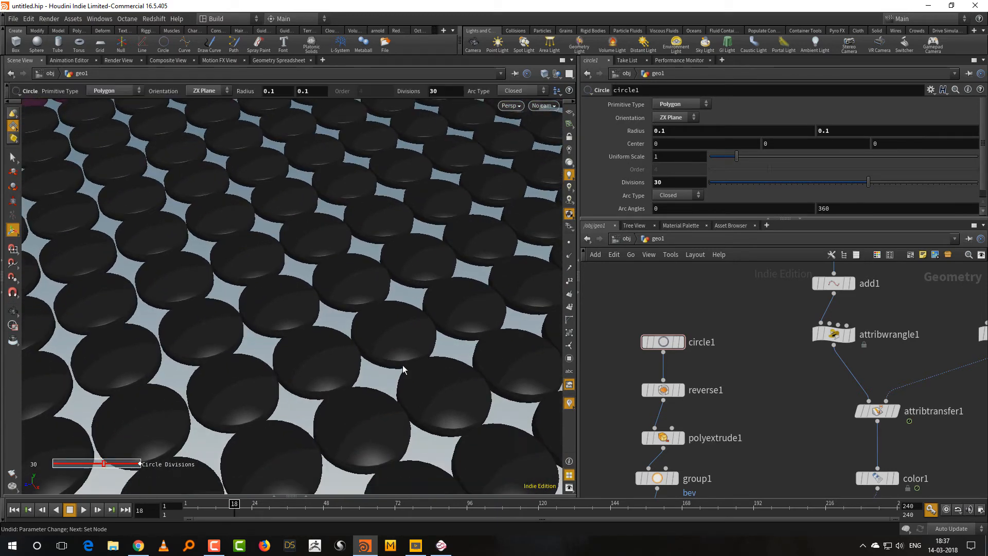
pyautogui.moveTo(744, 457); pyautogui.dragTo(752, 307, button='middle')
pyautogui.press('Tab')
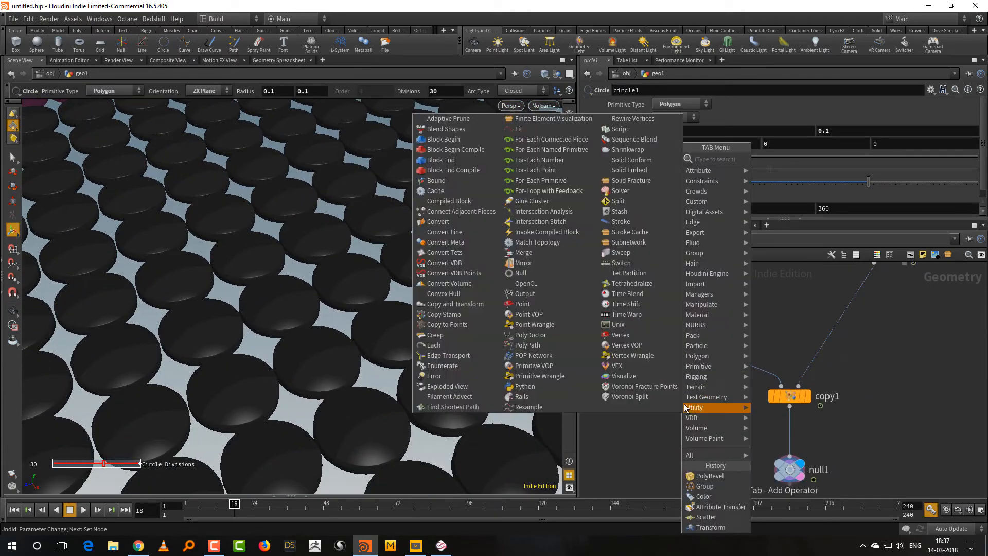
pyautogui.write('null')
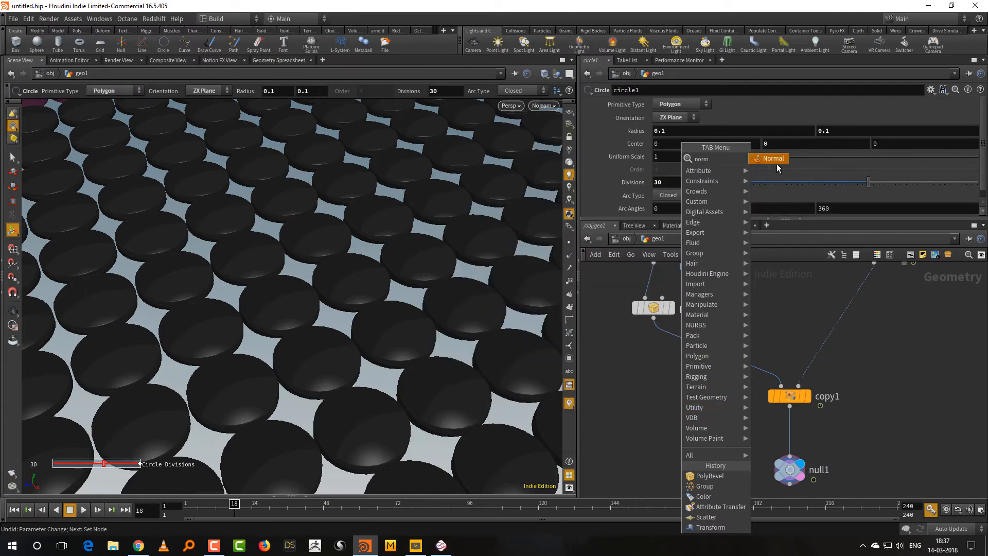
pyautogui.click(777, 164)
pyautogui.click(713, 351)
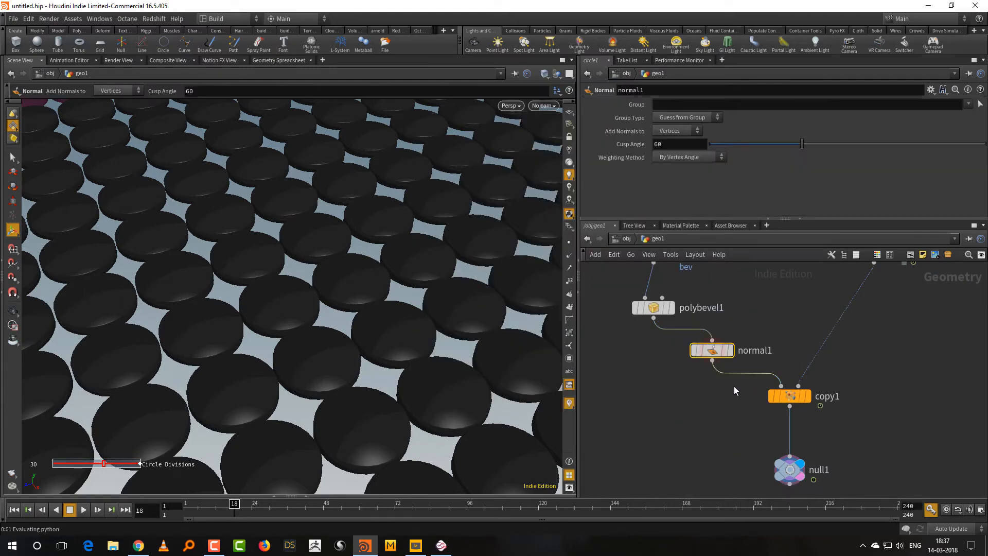
# Set the Normal node's cusp angle to 30 and its weighting method to By Face Area.
pyautogui.moveTo(673, 144); pyautogui.dragTo(606, 172)
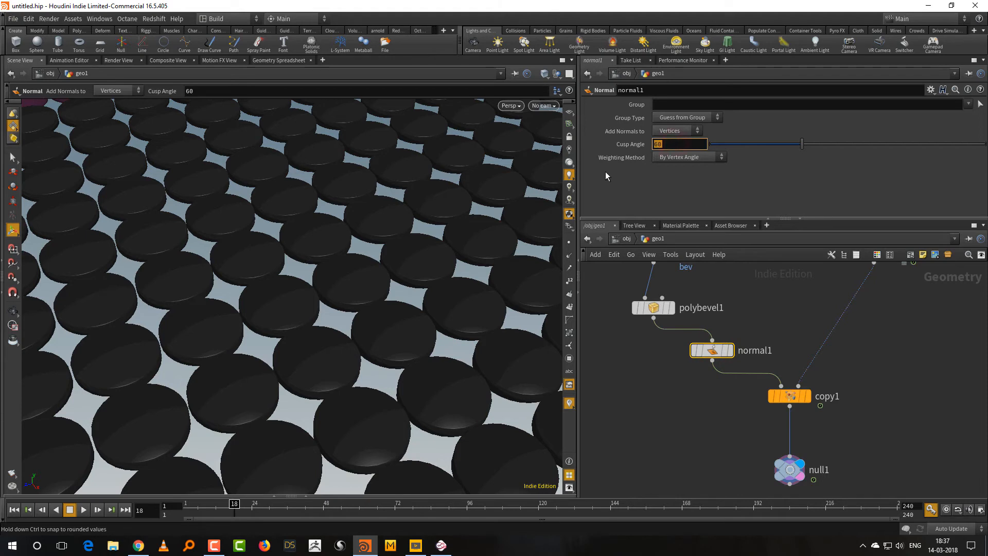
pyautogui.write('30')
pyautogui.press('Return')
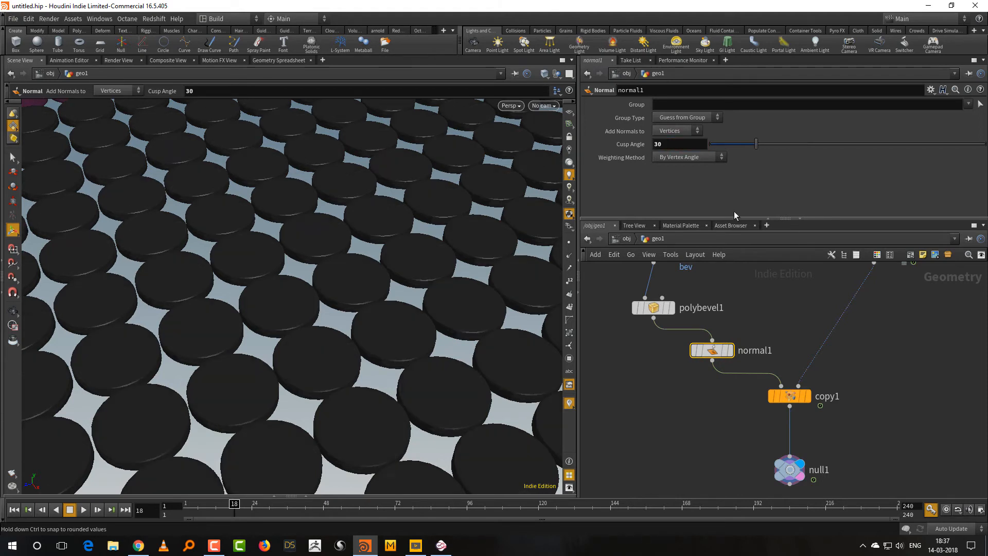
pyautogui.click(685, 157)
pyautogui.click(687, 188)
# Display the normal1 output, frame the single tile, and compare its shading with the node bypassed and active.
pyautogui.click(731, 350)
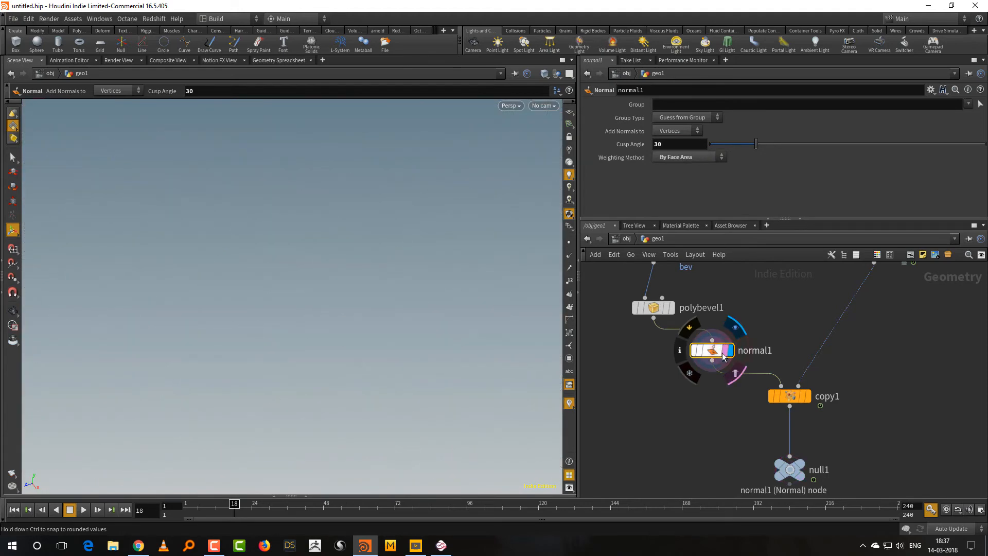
pyautogui.hotkey('space', 'g')
pyautogui.moveTo(376, 411); pyautogui.dragTo(378, 441)
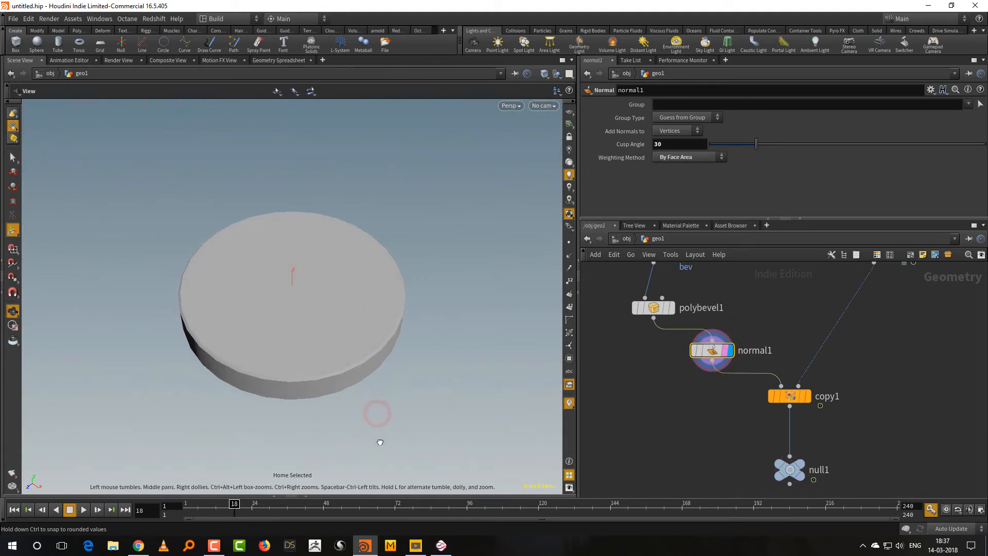
pyautogui.click(693, 351)
pyautogui.click(693, 352)
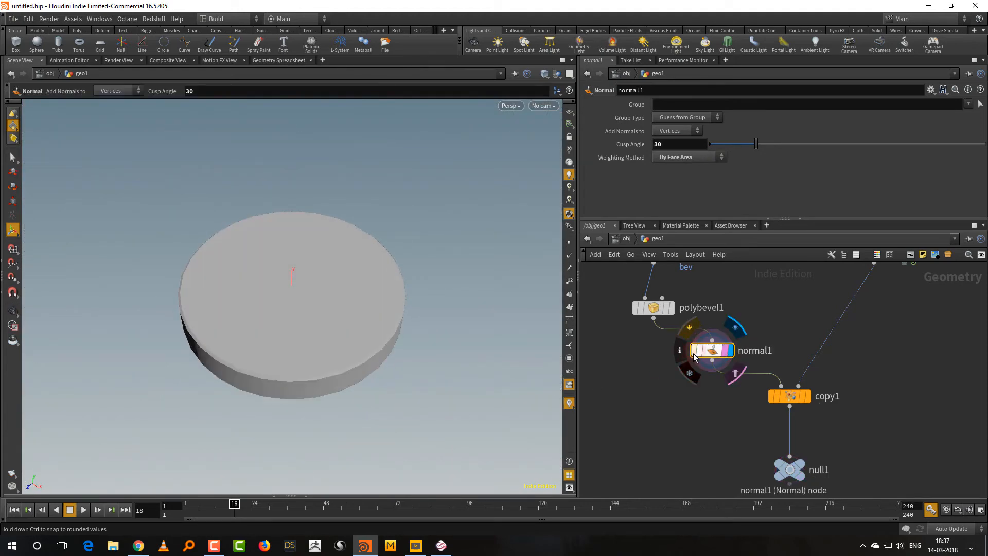
pyautogui.click(694, 353)
pyautogui.click(694, 351)
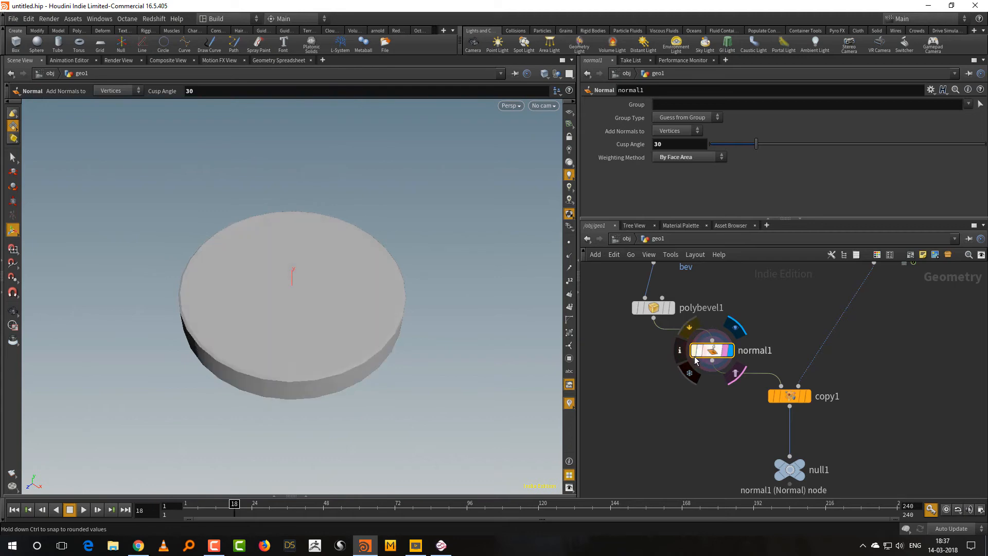
# Display the null1 output and frame the full field of tiles.
pyautogui.click(801, 467)
pyautogui.click(793, 471)
pyautogui.hotkey('space', 'g')
pyautogui.moveTo(399, 310); pyautogui.dragTo(315, 411, button='right')
pyautogui.moveTo(378, 376); pyautogui.dragTo(344, 319)
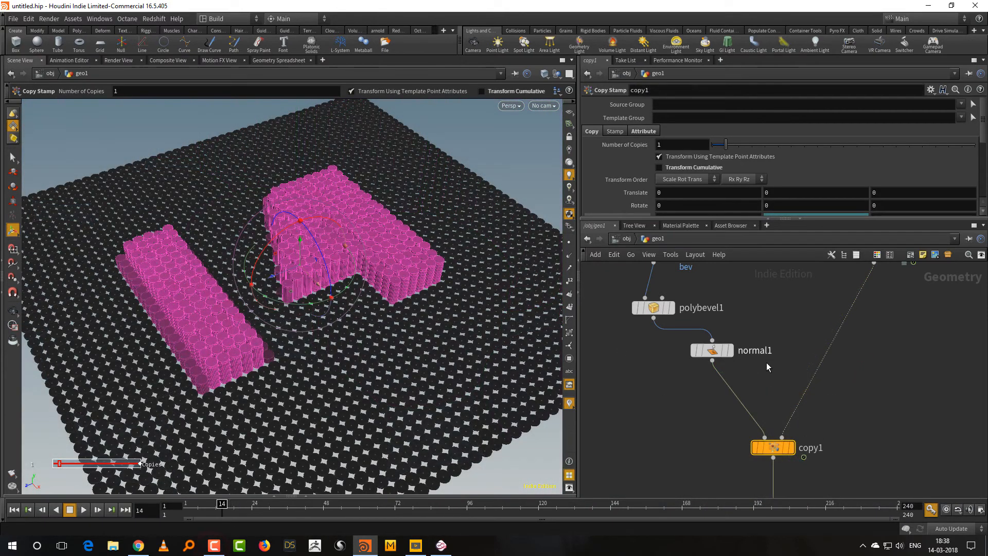
# Align normal1 under polybevel1, lay out the whole network automatically, and resize the parameter area to show copy1's scale settings.
pyautogui.moveTo(715, 344)
pyautogui.mouseDown()
pyautogui.moveTo(658, 372)
pyautogui.moveTo(656, 363)
pyautogui.mouseUp()
pyautogui.moveTo(741, 337); pyautogui.dragTo(726, 373, button='middle')
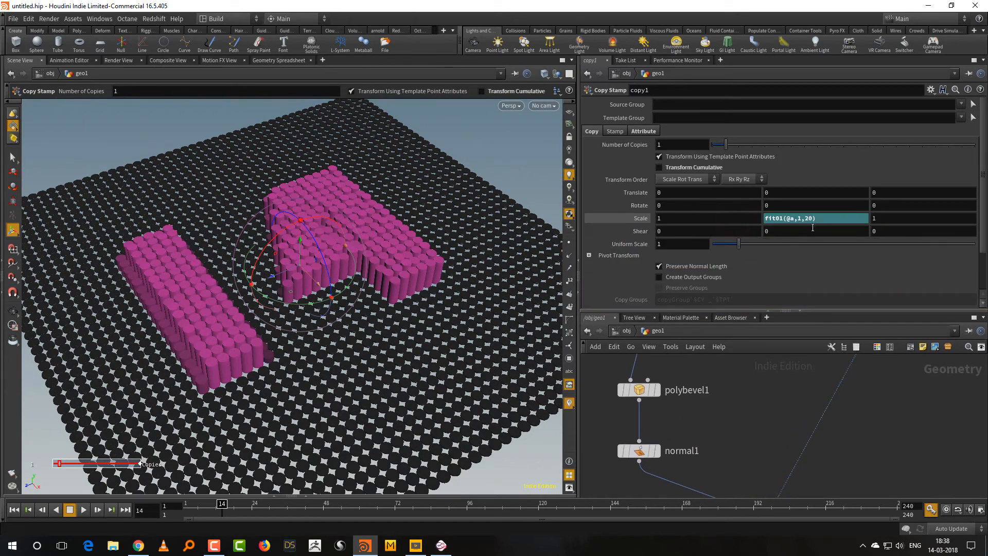
pyautogui.press('l')
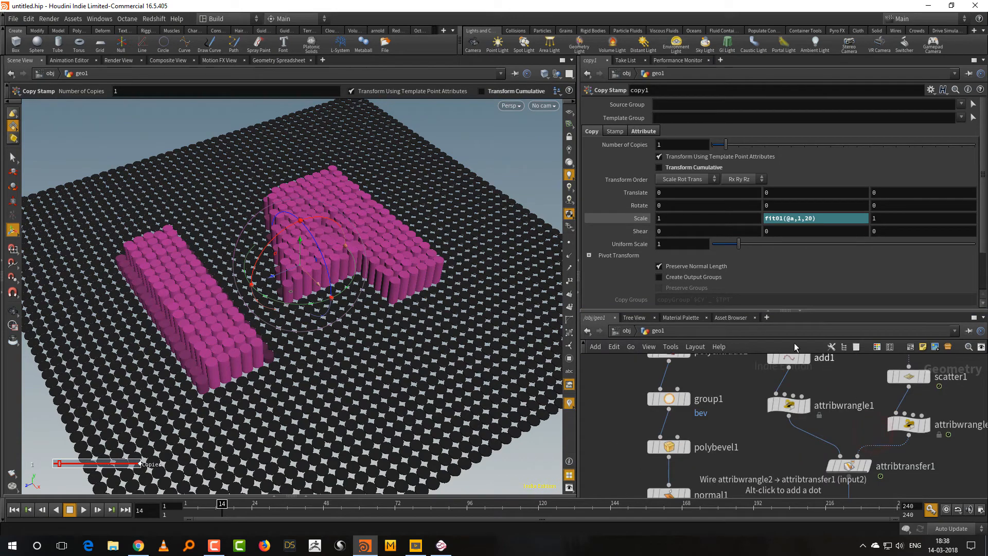
pyautogui.moveTo(740, 311); pyautogui.dragTo(741, 231)
pyautogui.press('h')
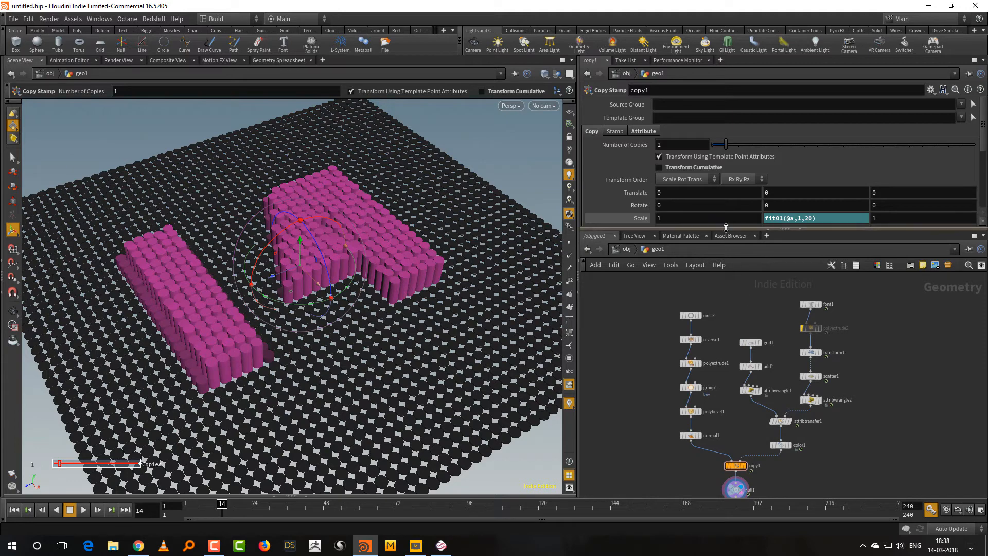
pyautogui.moveTo(726, 233); pyautogui.dragTo(727, 274)
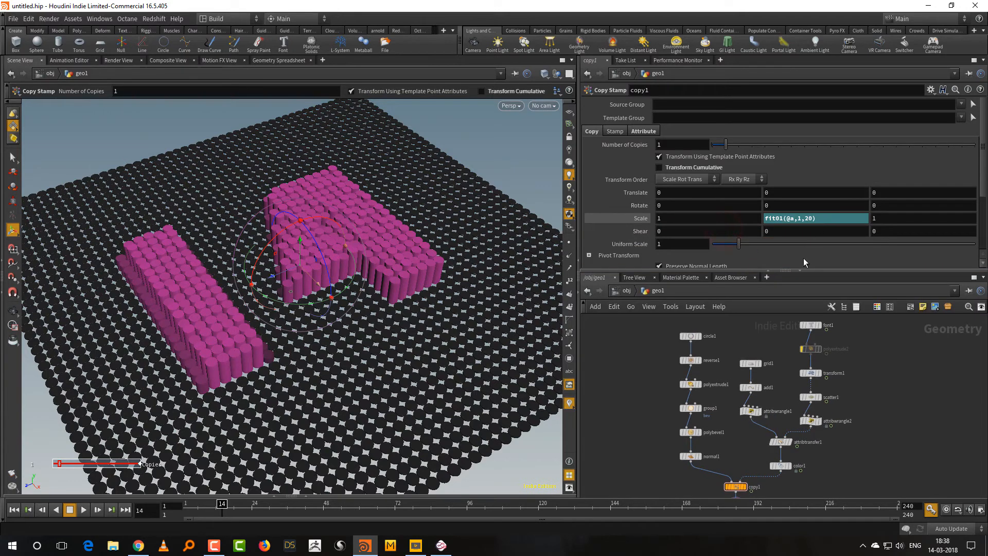
pyautogui.moveTo(836, 271); pyautogui.dragTo(836, 283)
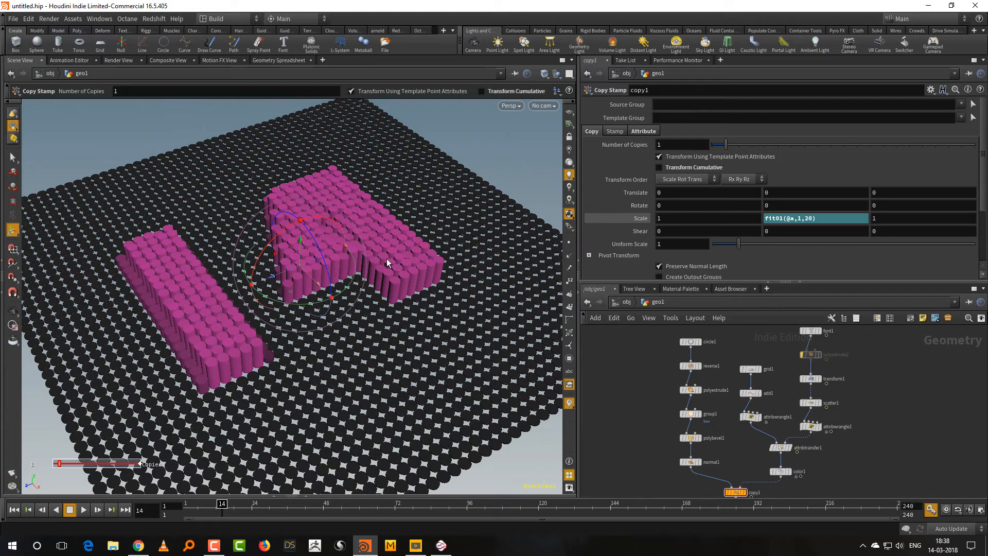
# Set circle1's divisions to 4 to turn the round tiles into square ones.
pyautogui.moveTo(720, 356); pyautogui.dragTo(696, 324)
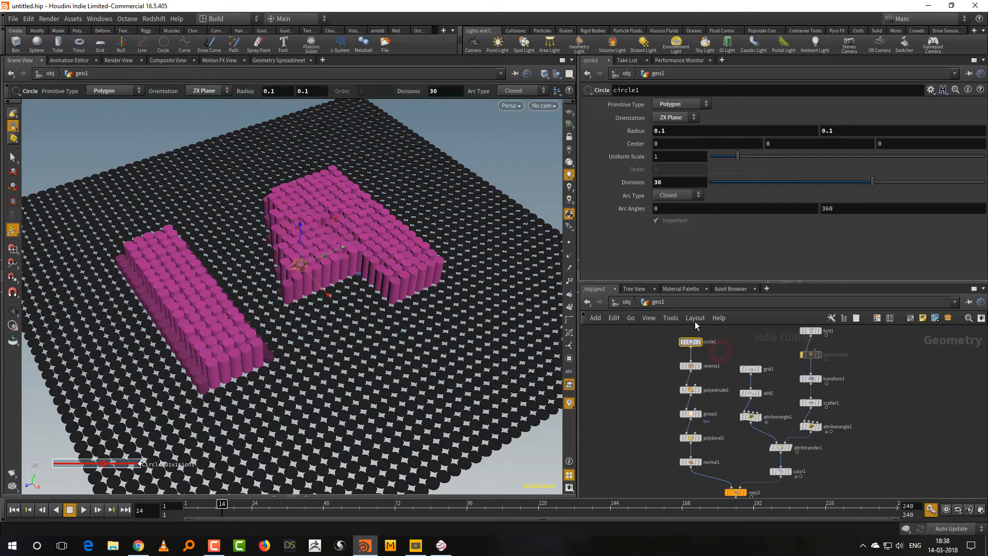
pyautogui.click(660, 183)
pyautogui.write('4')
pyautogui.press('Return')
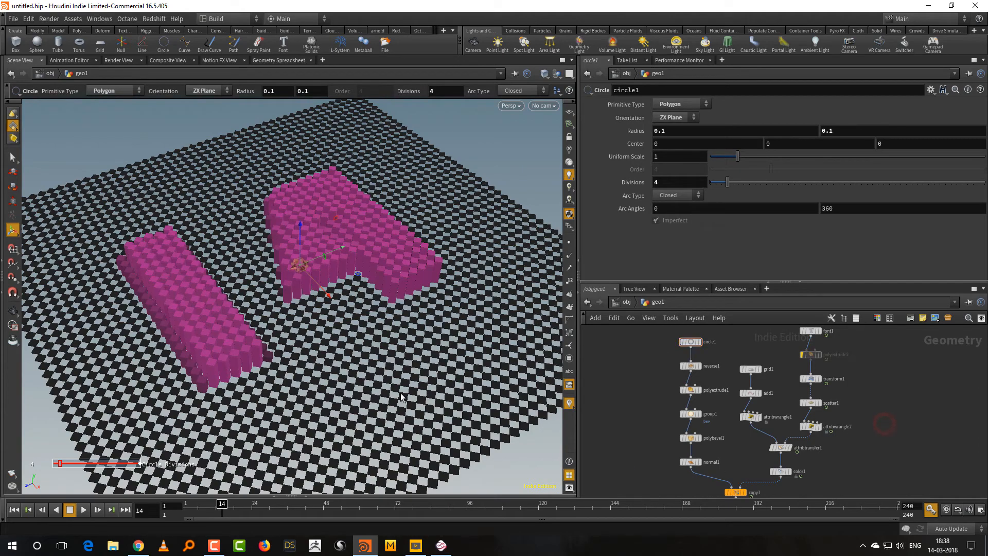
pyautogui.press('Escape')
pyautogui.moveTo(376, 363); pyautogui.dragTo(374, 394)
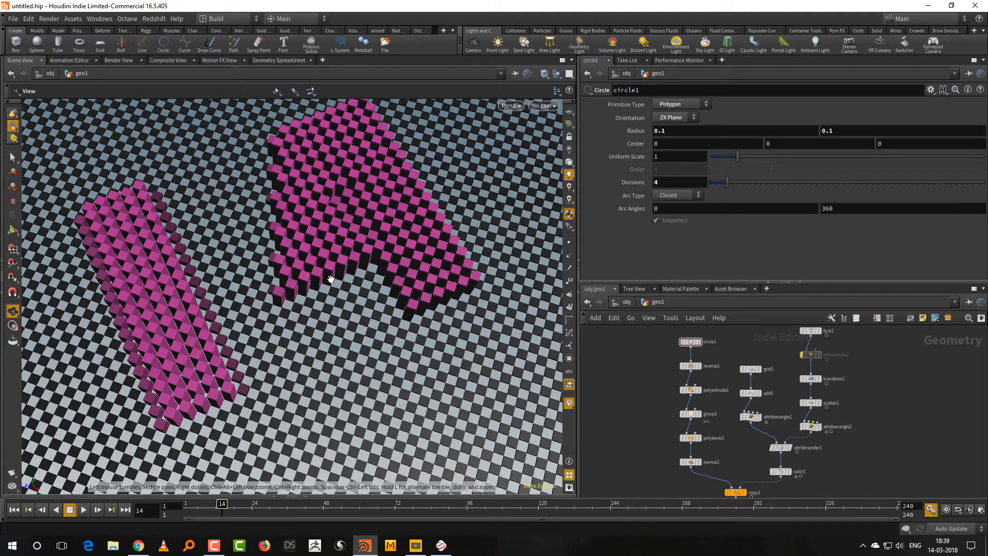
# Rotate the copies 45 degrees around the Y axis in copy1.
pyautogui.moveTo(766, 494); pyautogui.dragTo(774, 431, button='middle')
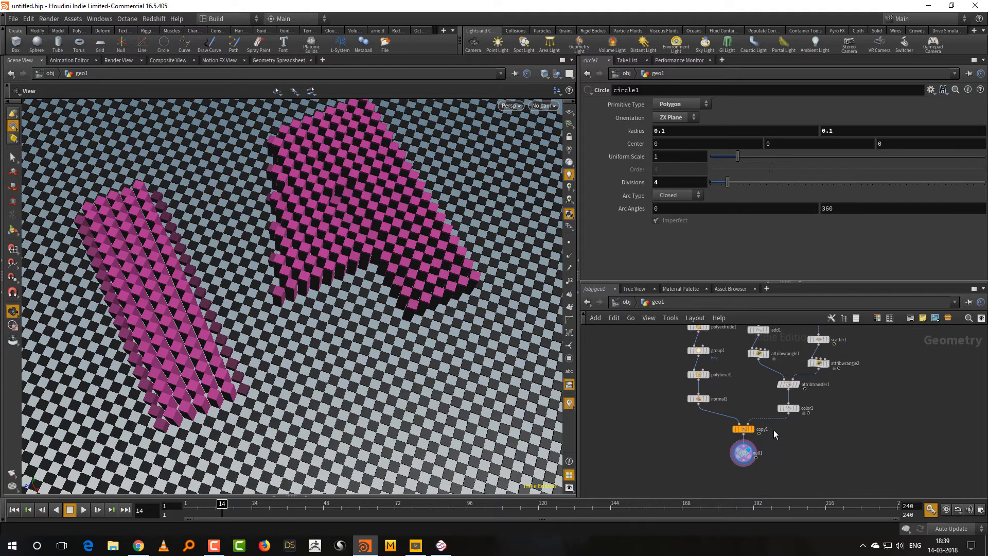
pyautogui.click(734, 430)
pyautogui.moveTo(776, 207); pyautogui.dragTo(841, 183, button='middle')
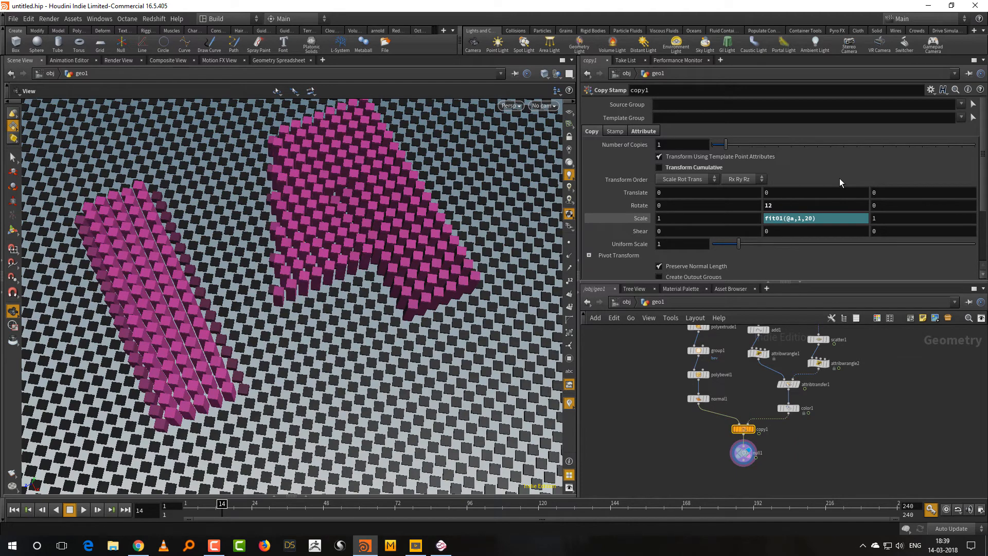
pyautogui.click(775, 207)
pyautogui.write('45')
pyautogui.press('Return')
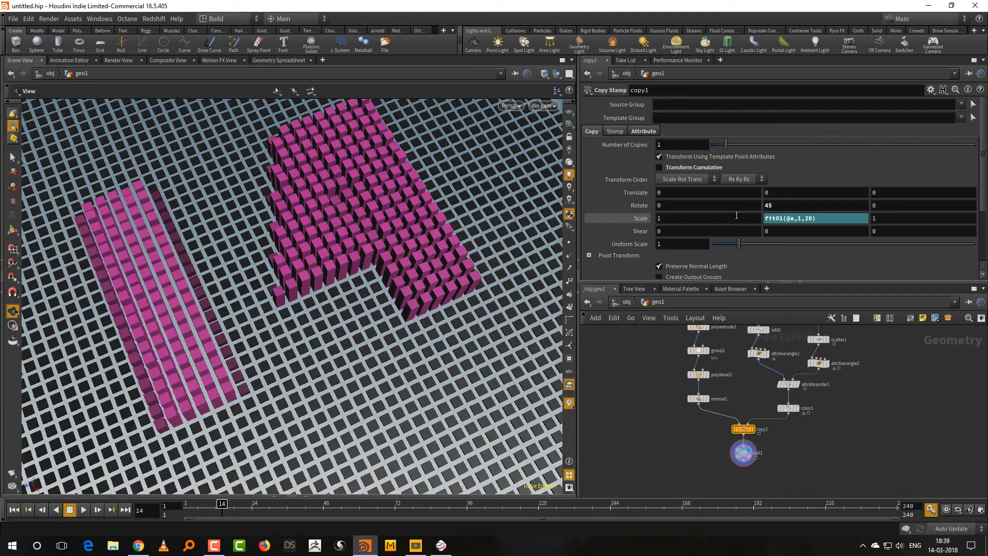
pyautogui.keyDown('alt'); pyautogui.moveTo(418, 379); pyautogui.dragTo(416, 323); pyautogui.keyUp('alt')
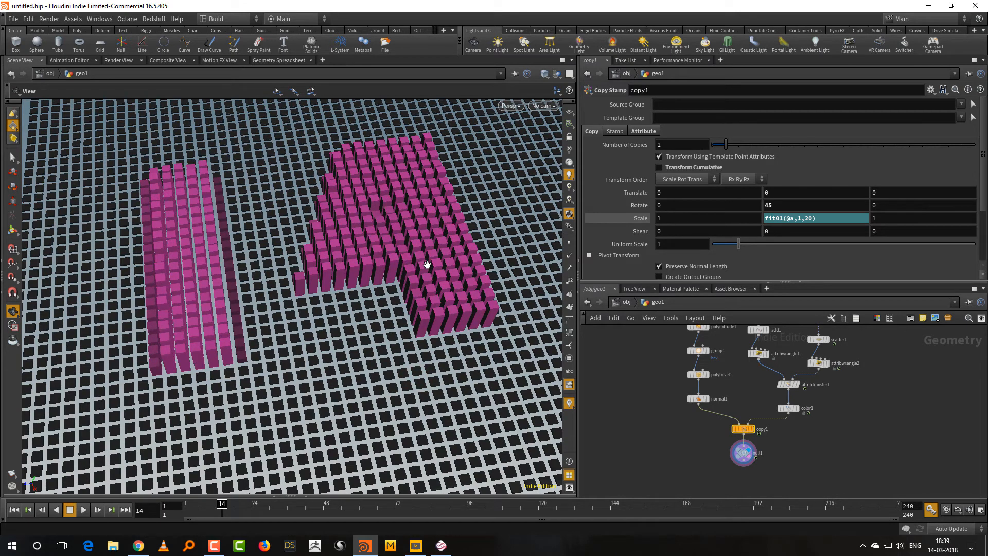
# Drive copy1's Y rotation with the expression fit01(@a,45,0) and inspect the tiles from above.
pyautogui.click(783, 204)
pyautogui.write('fit01')
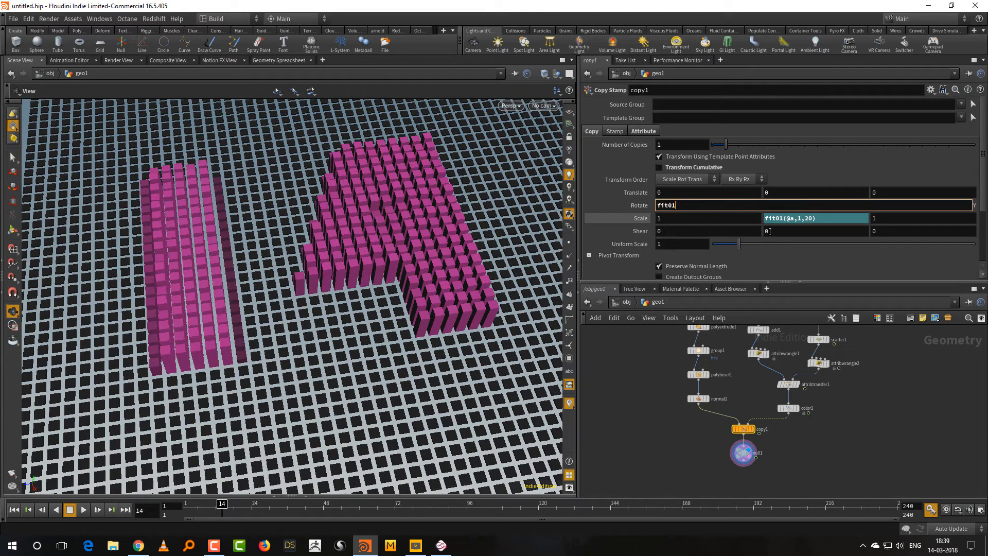
pyautogui.write('(@a,45,0')
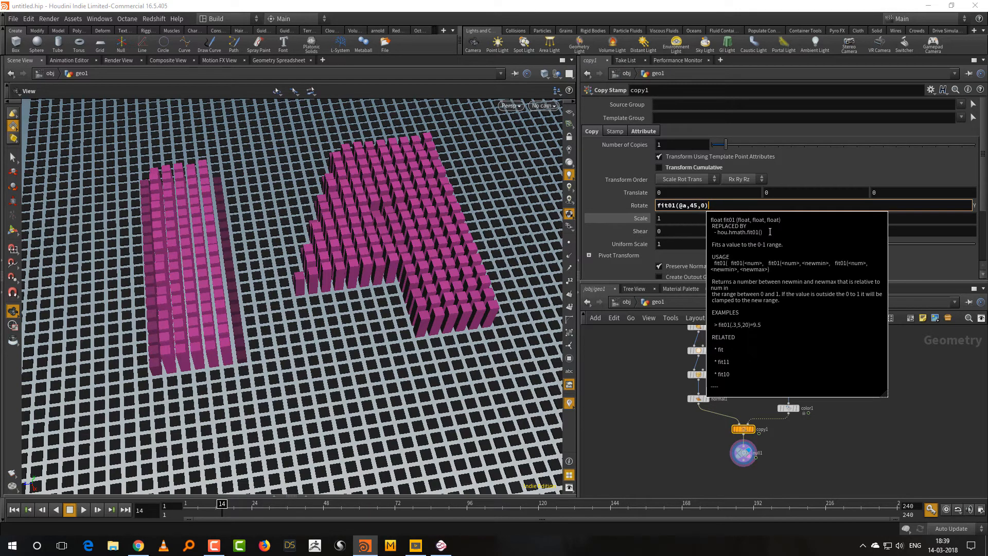
pyautogui.press('Return')
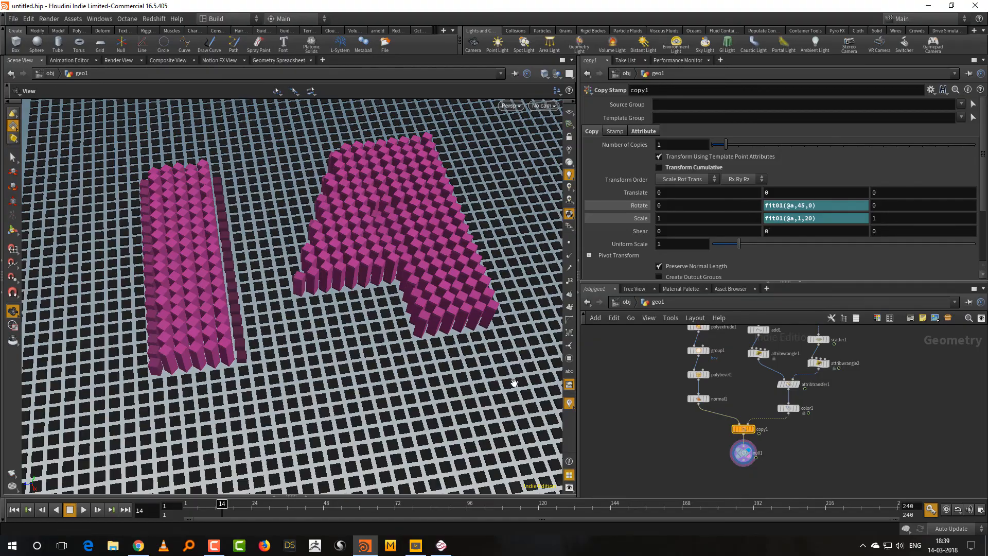
pyautogui.moveTo(380, 375); pyautogui.dragTo(358, 412)
pyautogui.moveTo(417, 307); pyautogui.dragTo(360, 220)
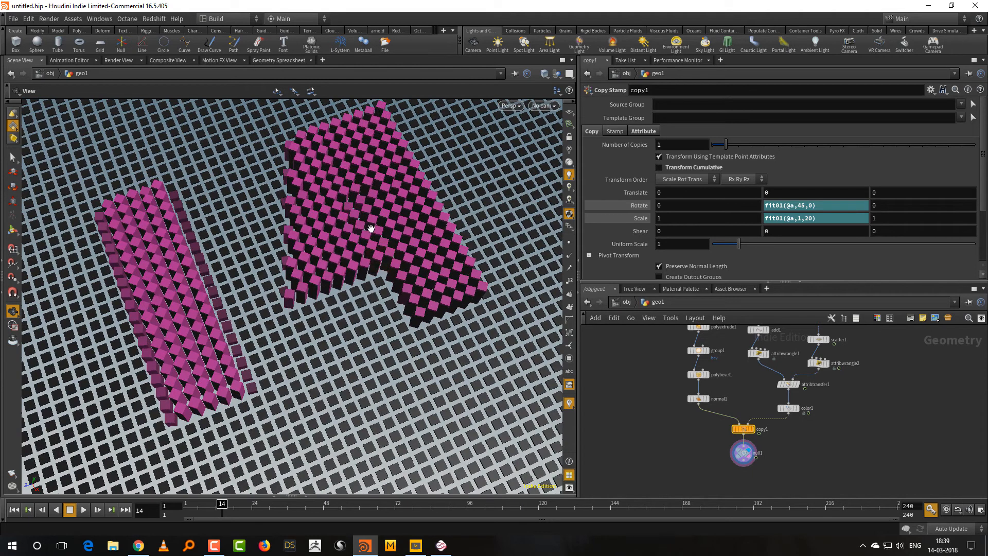
# Reverse copy1's Y rotation expression to fit01(@a,0,45) and check the tiles at frame 7.
pyautogui.click(796, 206)
pyautogui.write('0,')
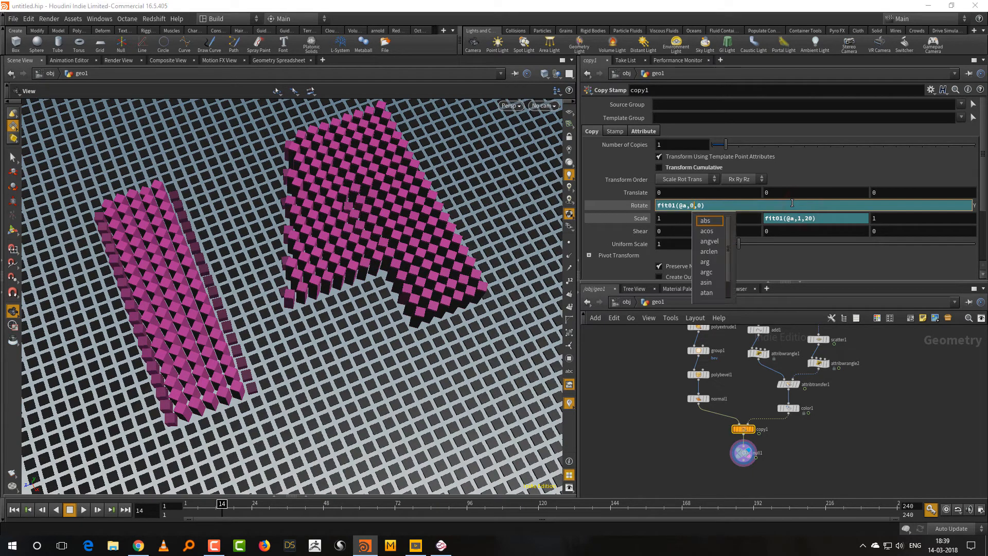
pyautogui.write('4')
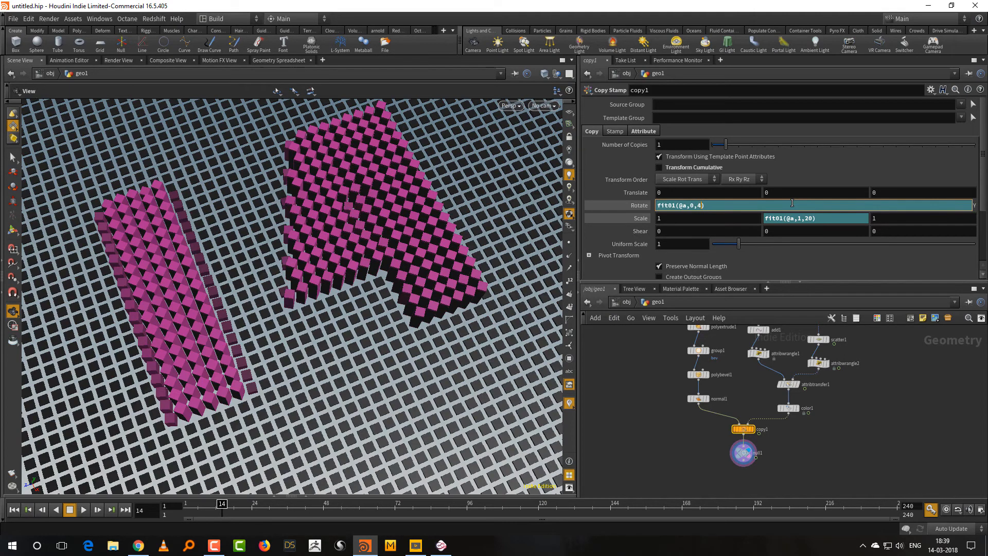
pyautogui.write('5')
pyautogui.press('Return')
pyautogui.moveTo(378, 334); pyautogui.dragTo(342, 364, button='right')
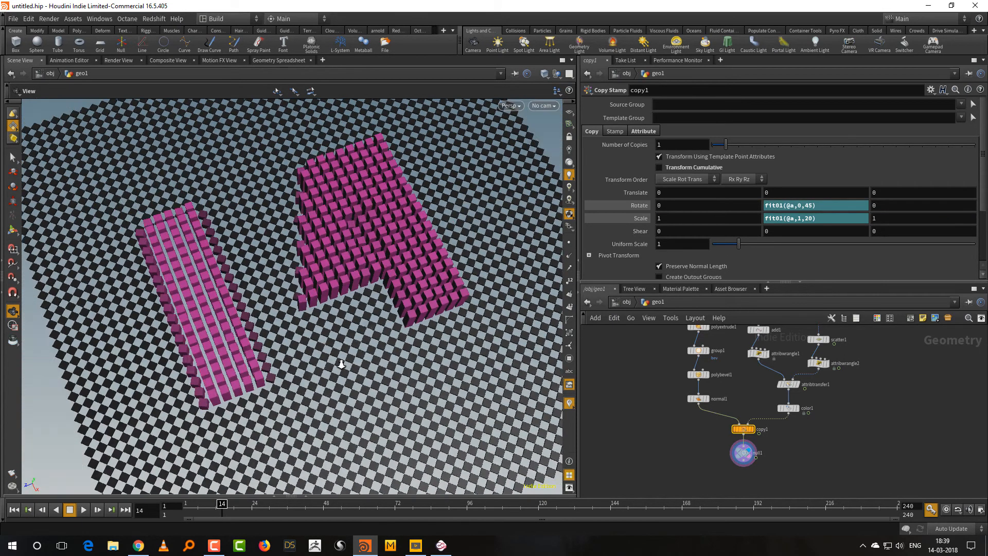
pyautogui.moveTo(342, 364); pyautogui.dragTo(361, 356)
pyautogui.click(186, 508)
pyautogui.moveTo(184, 507); pyautogui.dragTo(202, 507)
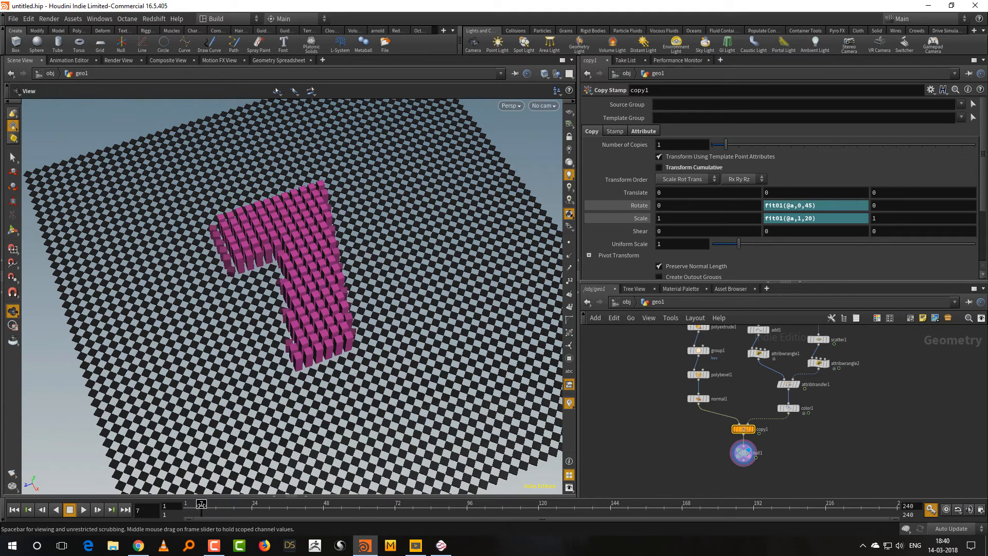
# Set font1's text to the fixed number 10.
pyautogui.moveTo(869, 411); pyautogui.dragTo(824, 419, button='middle')
pyautogui.click(773, 339)
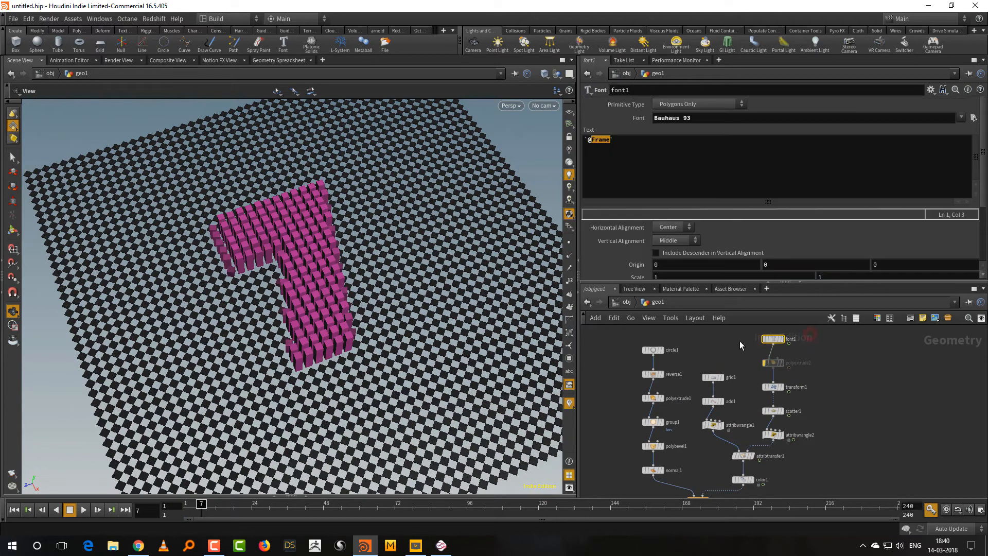
pyautogui.click(626, 140)
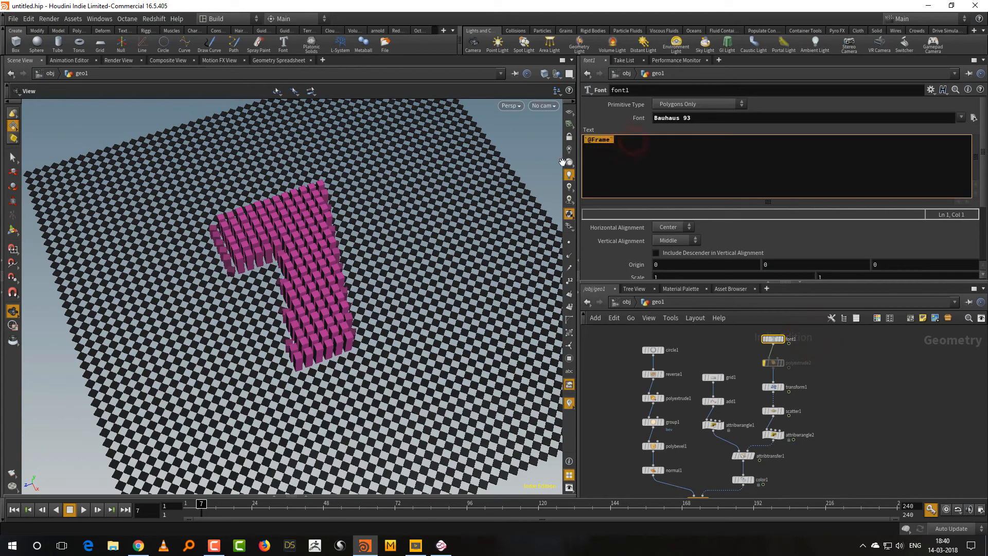
pyautogui.write('10')
pyautogui.click(868, 405)
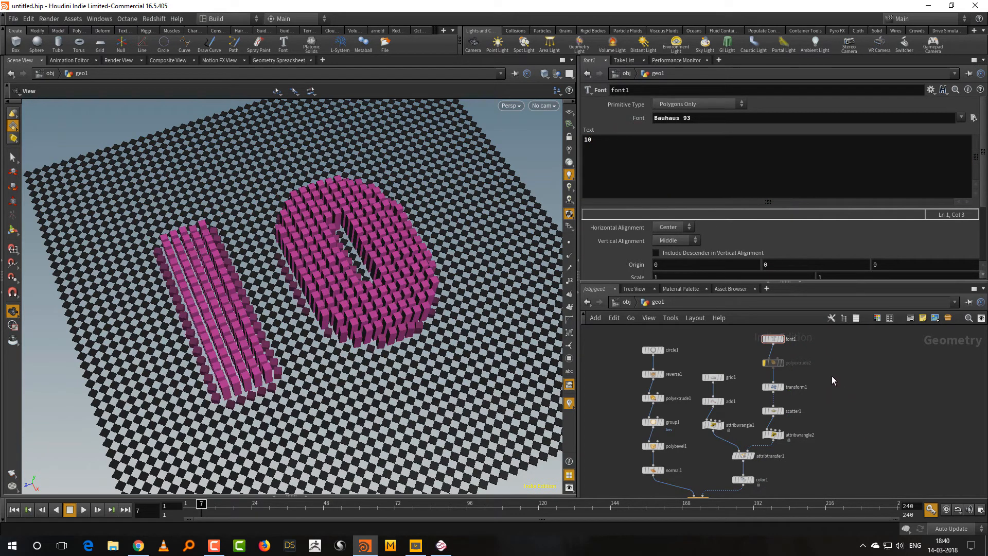
# Insert a second Transform node between transform1 and scatter1 and display its output.
pyautogui.press('Tab')
pyautogui.write('tr')
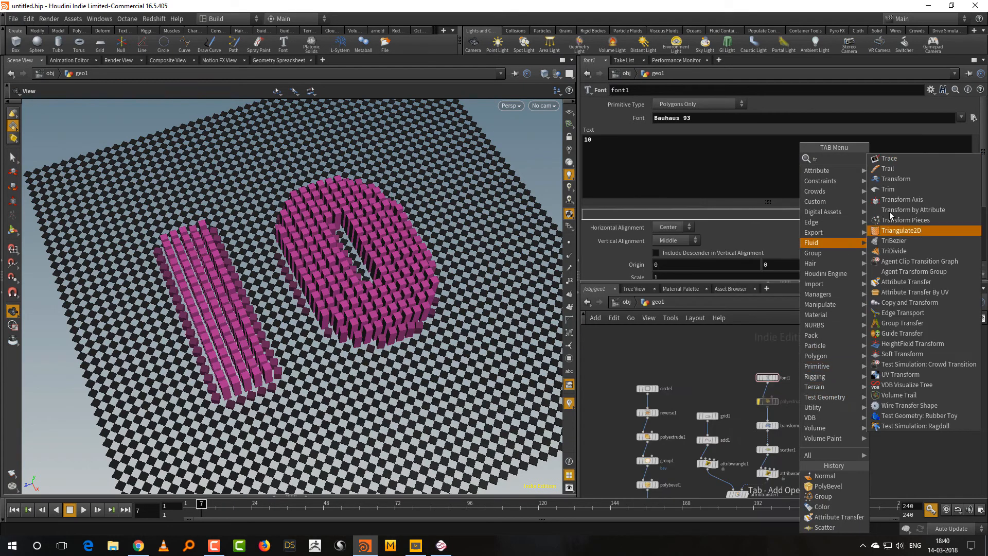
pyautogui.click(907, 179)
pyautogui.click(824, 418)
pyautogui.moveTo(808, 357); pyautogui.dragTo(771, 395)
pyautogui.moveTo(827, 425); pyautogui.dragTo(772, 428)
pyautogui.click(774, 421)
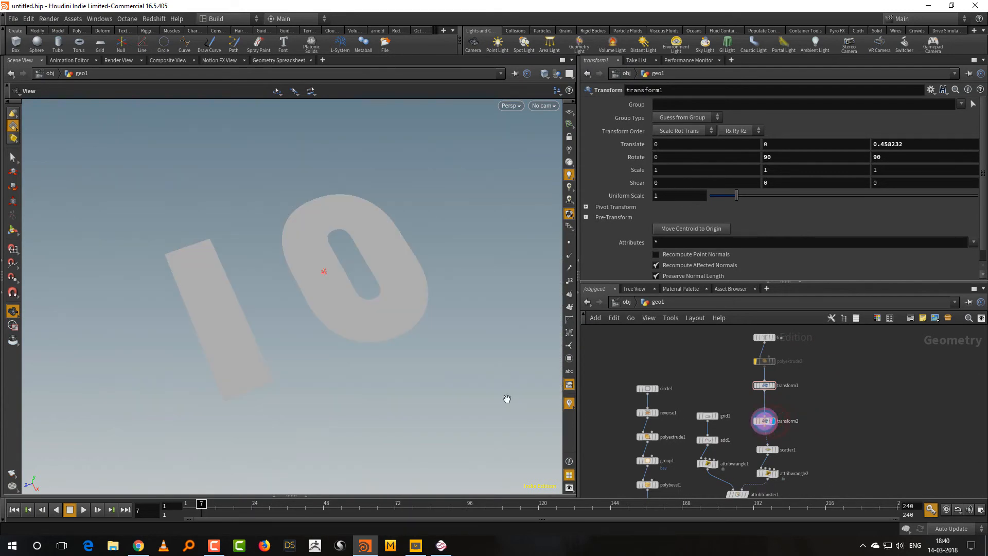
pyautogui.press('Return')
pyautogui.moveTo(325, 265); pyautogui.dragTo(321, 272)
pyautogui.keyDown('alt'); pyautogui.moveTo(440, 336); pyautogui.dragTo(437, 309); pyautogui.keyUp('alt')
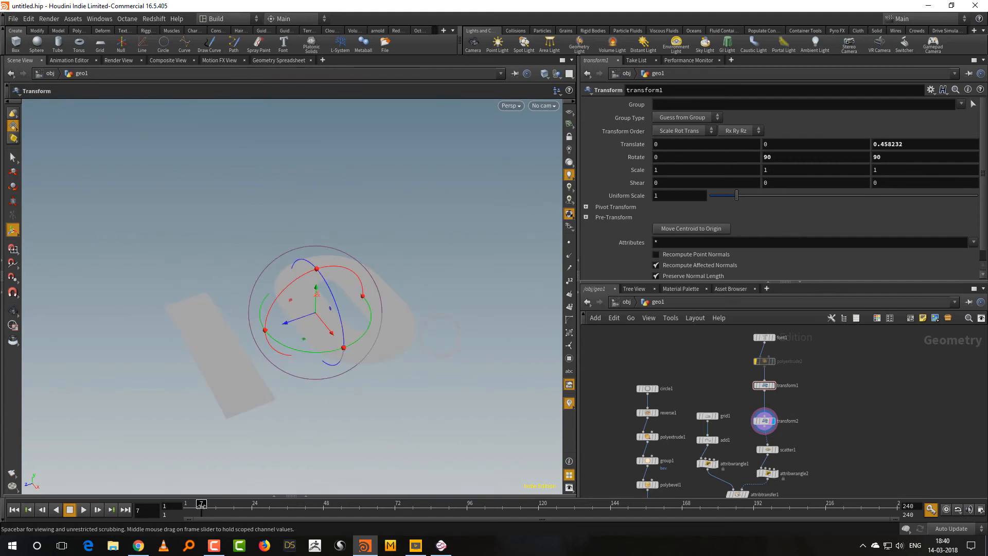
pyautogui.moveTo(201, 504); pyautogui.dragTo(188, 504)
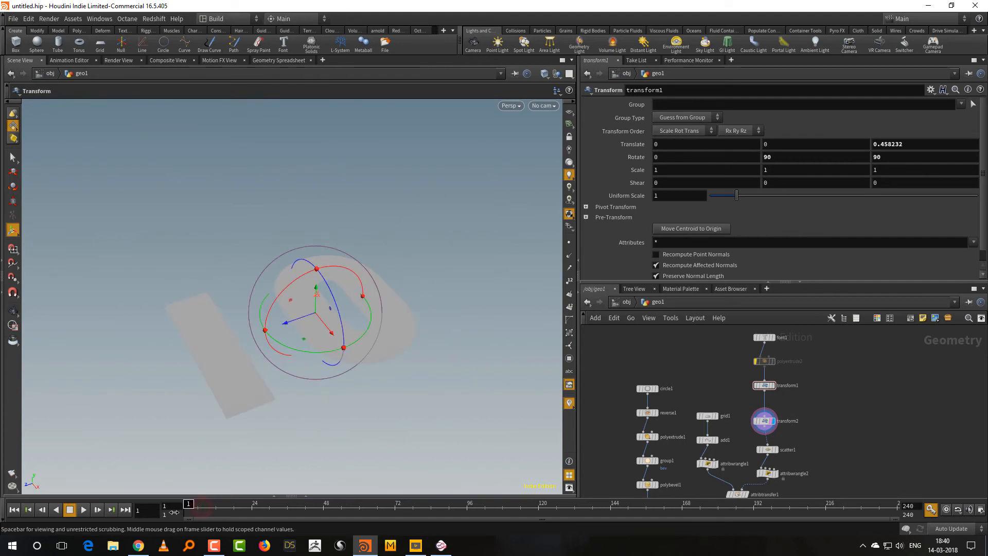
pyautogui.keyDown('alt'); pyautogui.click(916, 144); pyautogui.keyUp('alt')
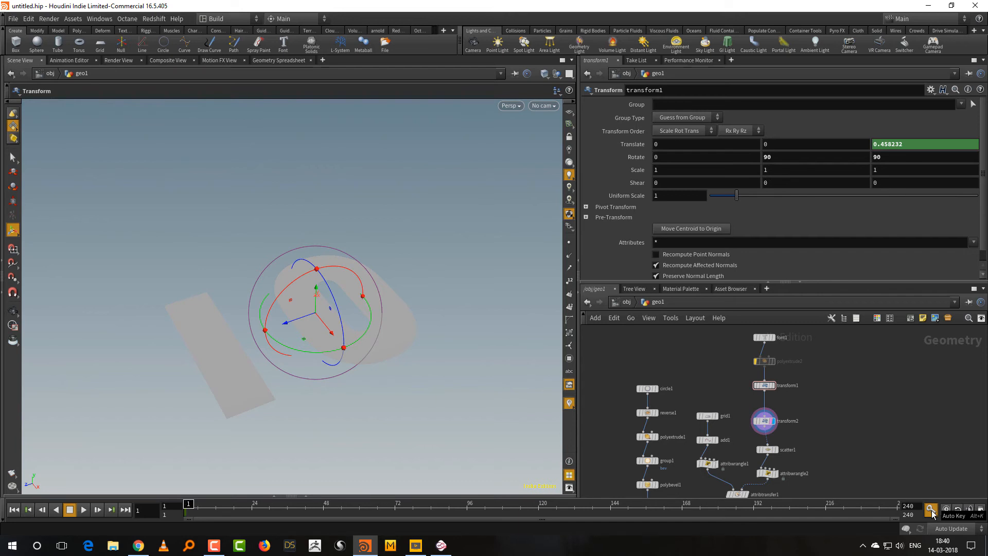
pyautogui.click(231, 505)
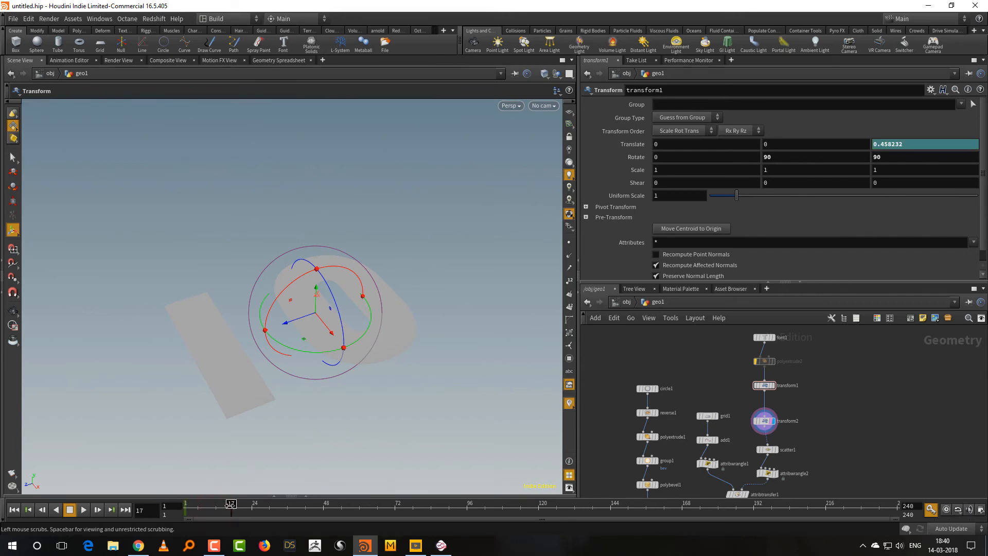
pyautogui.moveTo(936, 144); pyautogui.dragTo(828, 151)
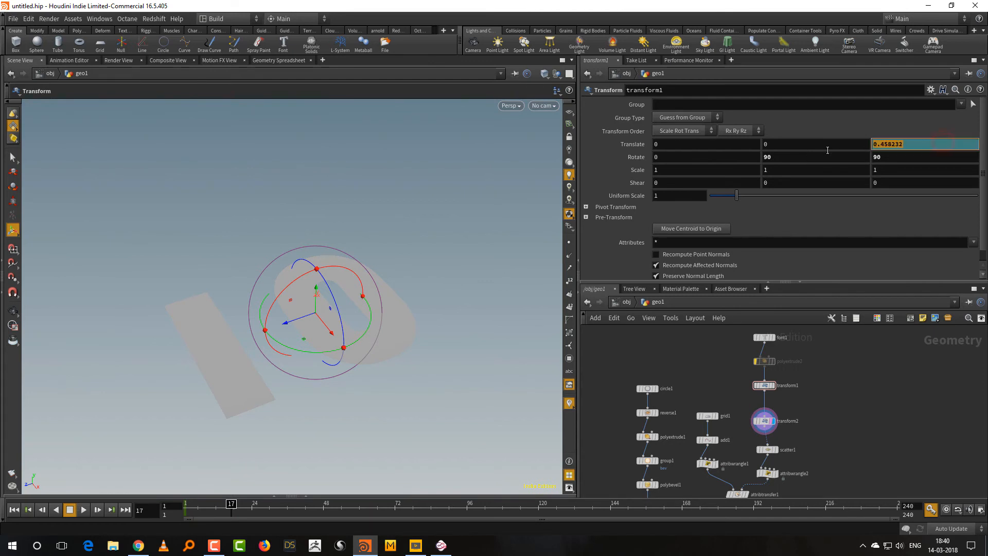
pyautogui.write('0')
pyautogui.press('Return')
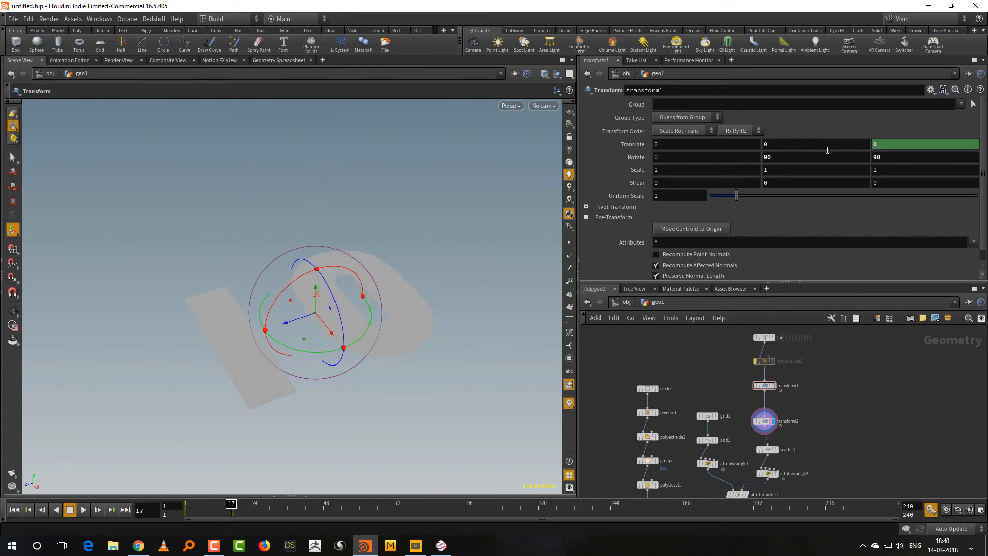
pyautogui.hotkey('ctrl', 'z')
pyautogui.hotkey('ctrl', 'z')
pyautogui.hotkey('ctrl', 'z')
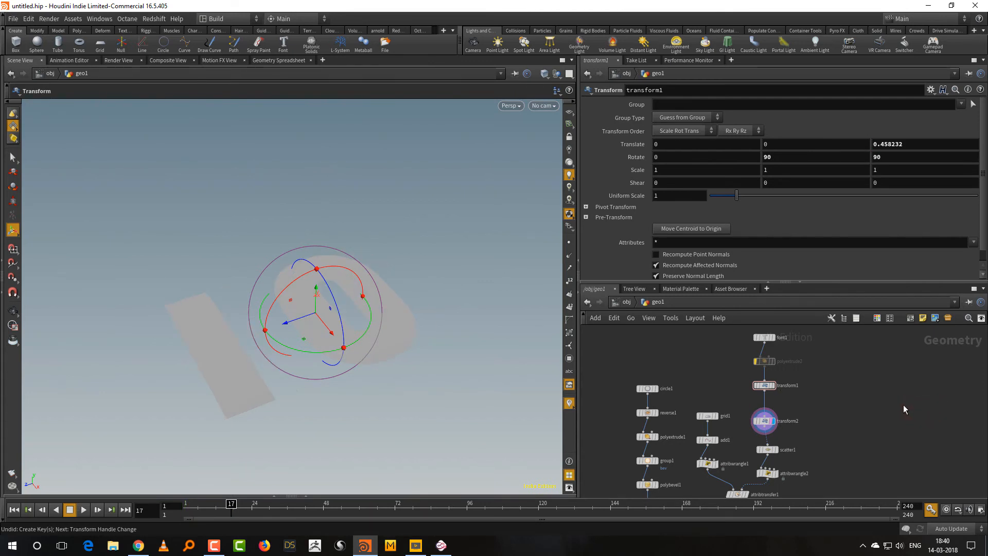
pyautogui.moveTo(919, 141); pyautogui.dragTo(847, 151)
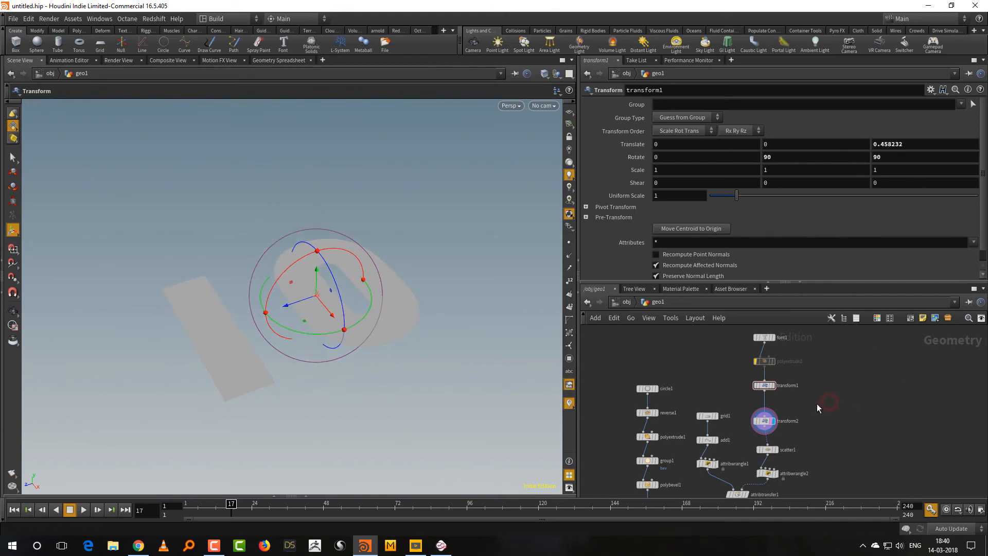
# Rename the new Transform node above scatter1 to anim.
pyautogui.click(753, 422)
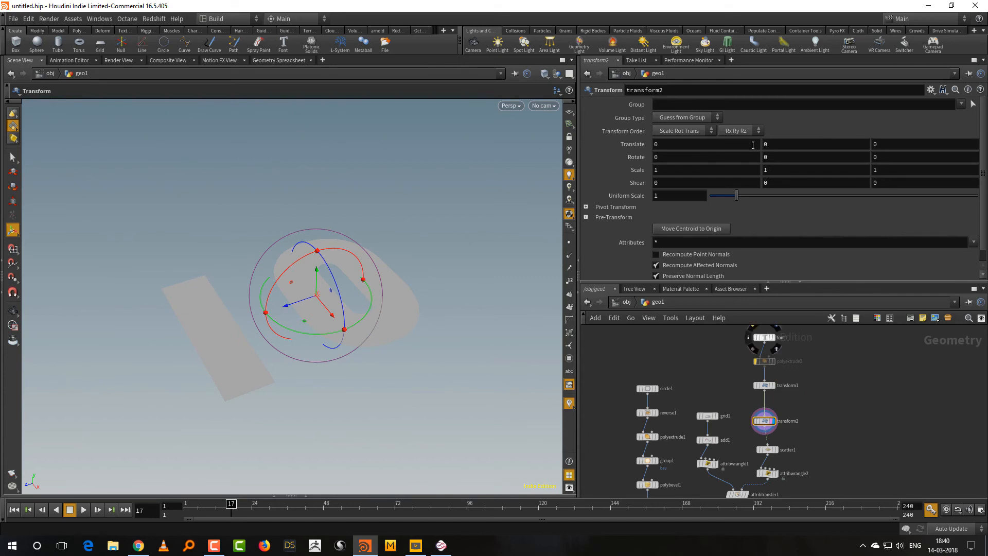
pyautogui.doubleClick(785, 421)
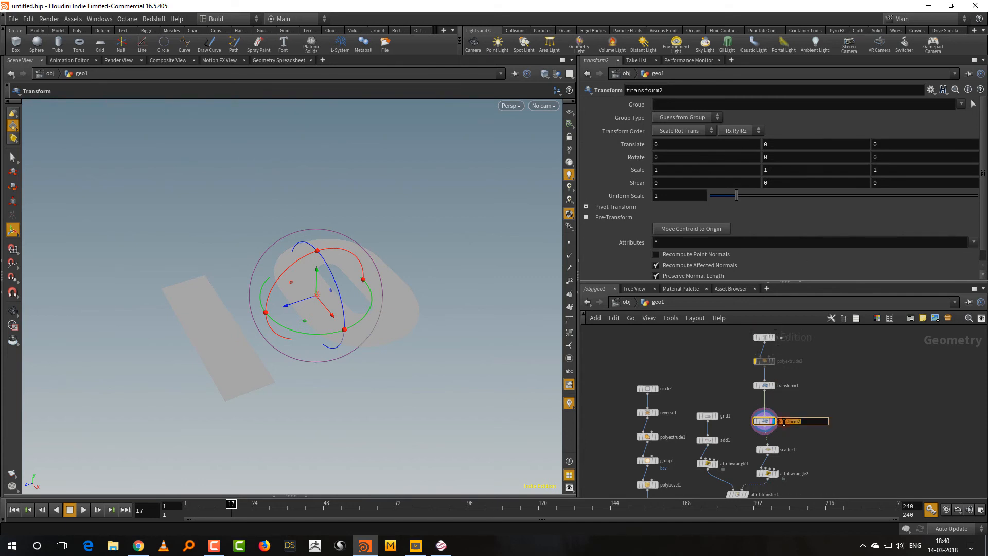
pyautogui.write('anim')
pyautogui.press('Return')
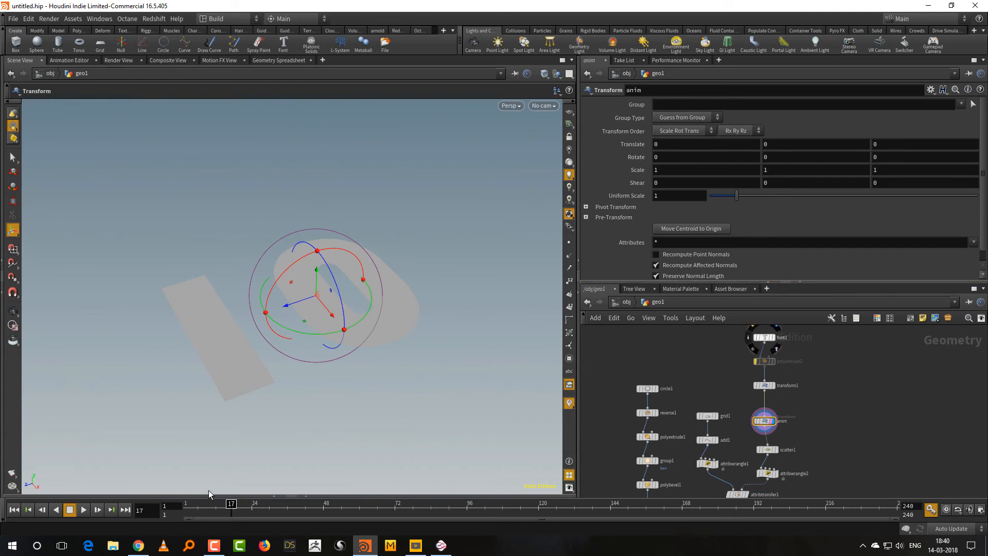
# Keyframe anim's Y translation at frame 1 and lower the text to about -0.48.
pyautogui.moveTo(219, 503); pyautogui.dragTo(128, 502)
pyautogui.keyDown('alt'); pyautogui.click(799, 144); pyautogui.keyUp('alt')
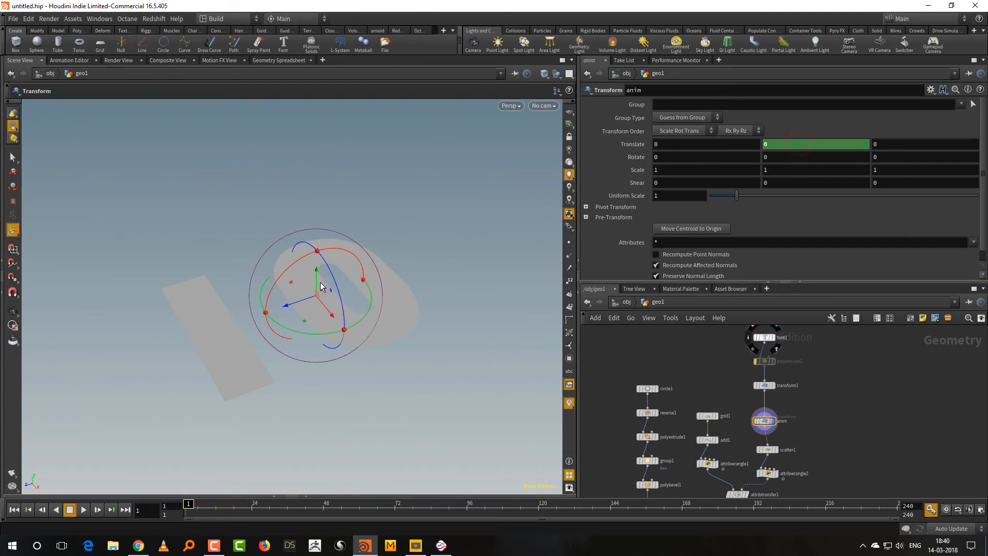
pyautogui.moveTo(318, 281); pyautogui.dragTo(318, 301)
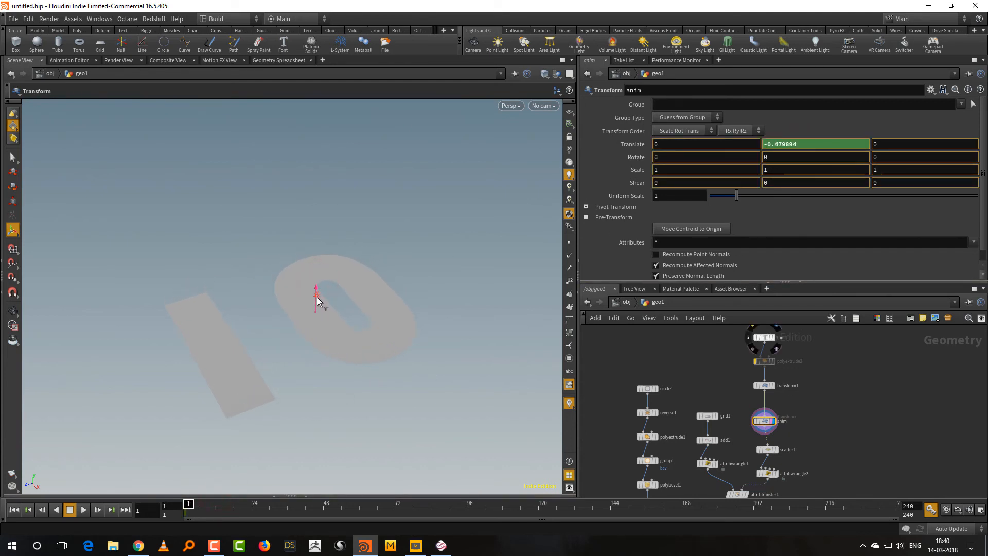
# Keyframe anim's Y translation at 0 on frame 12.
pyautogui.moveTo(216, 505); pyautogui.dragTo(232, 506)
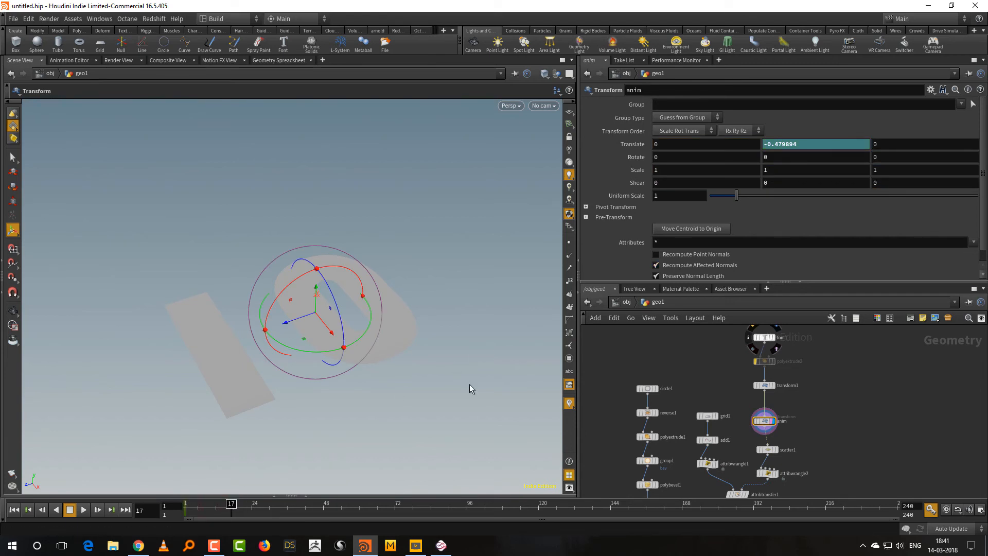
pyautogui.click(219, 507)
pyautogui.click(217, 509)
pyautogui.moveTo(819, 146); pyautogui.dragTo(663, 148)
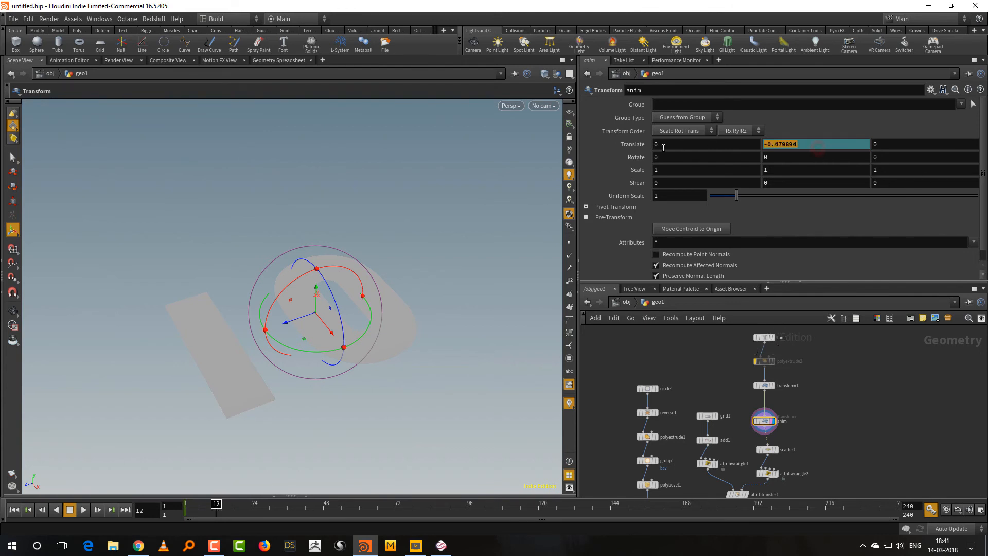
pyautogui.write('0')
pyautogui.press('Return')
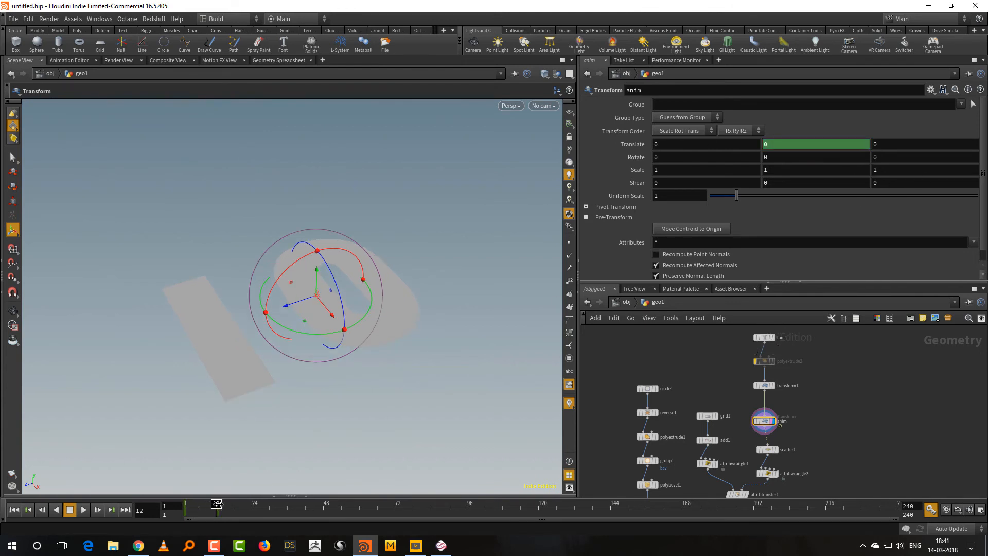
# Key anim's Y translation at 0 on frame 24 and lower it to about -0.53 with a key on frame 34.
pyautogui.moveTo(211, 506); pyautogui.dragTo(253, 504)
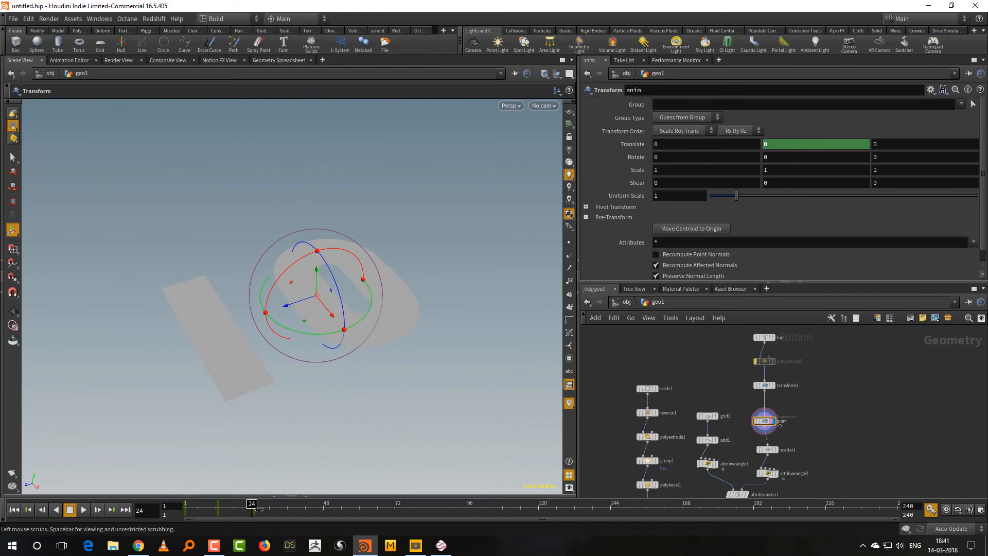
pyautogui.moveTo(258, 509); pyautogui.dragTo(282, 509)
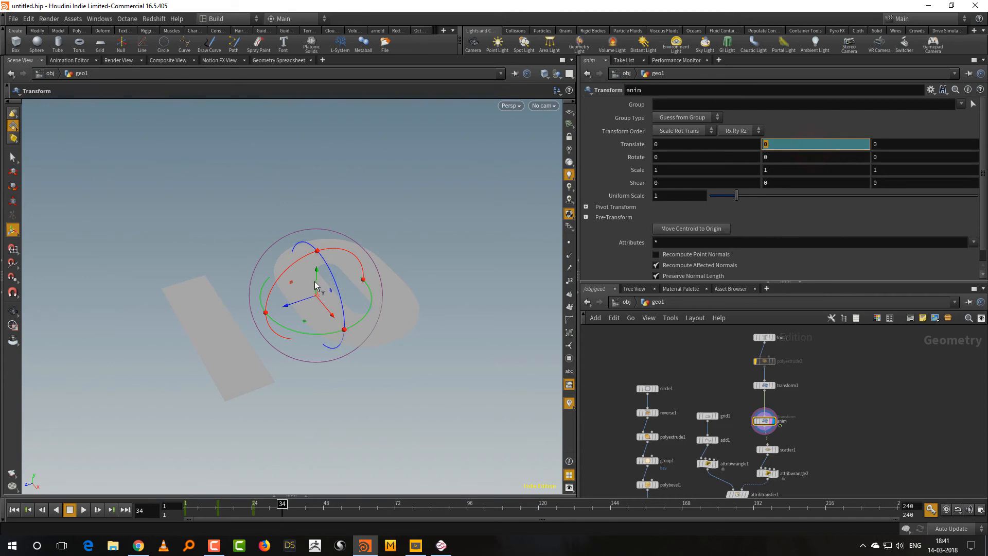
pyautogui.moveTo(316, 282); pyautogui.dragTo(314, 302)
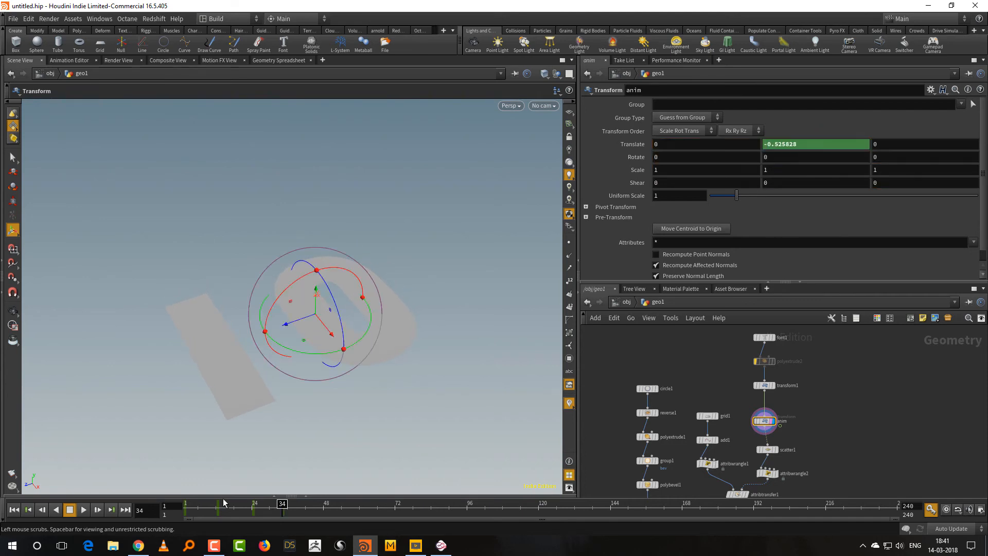
# Return to frame 1 and open the curve of anim's Y translation in the Animation Editor.
pyautogui.moveTo(202, 507); pyautogui.dragTo(169, 504)
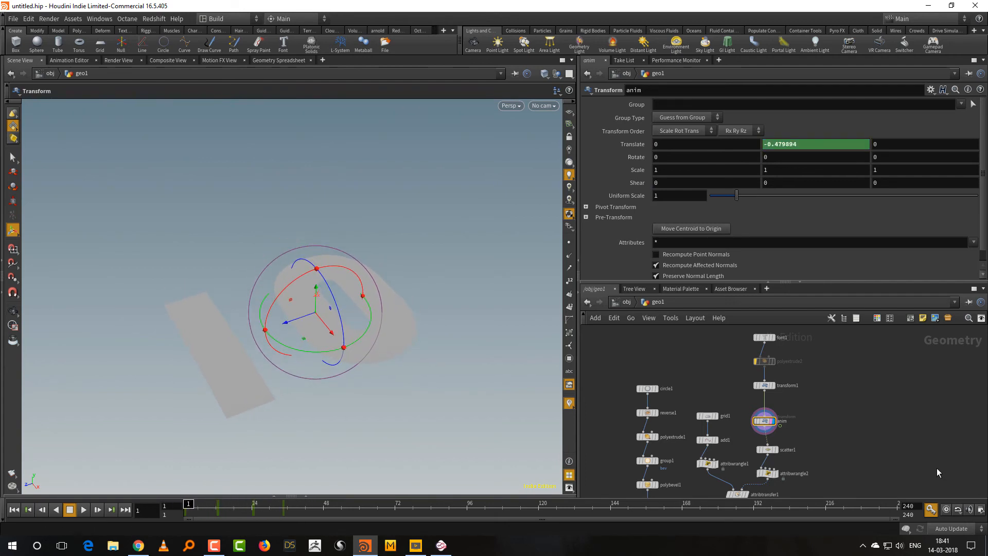
pyautogui.moveTo(937, 467); pyautogui.dragTo(935, 431, button='middle')
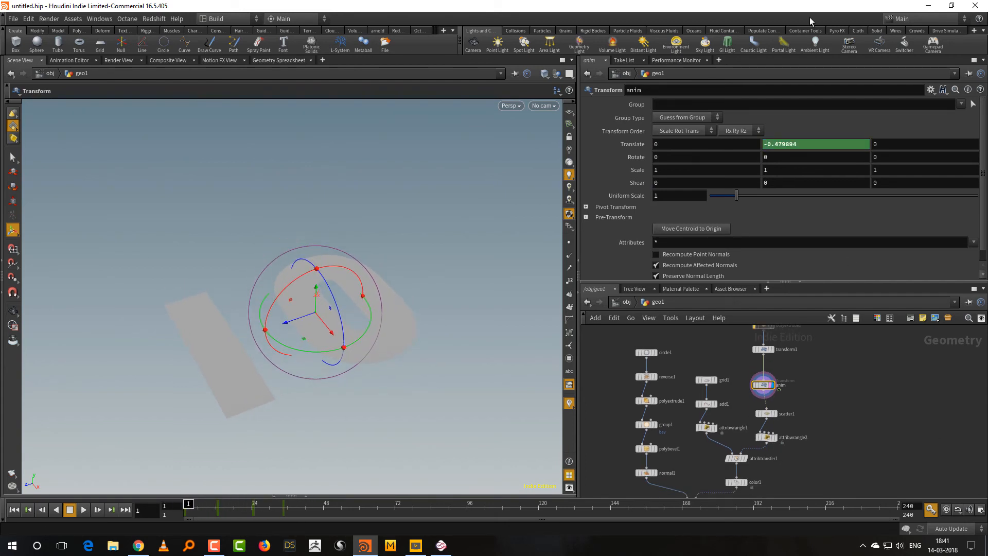
pyautogui.keyDown('shift'); pyautogui.click(820, 143); pyautogui.keyUp('shift')
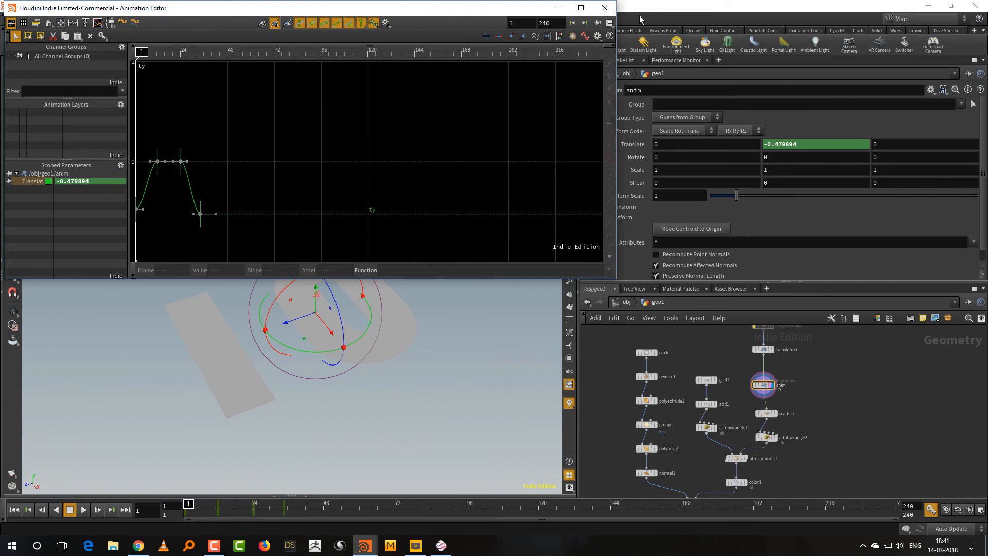
# Close the curve editor and display the null1 output with the timeline at frame 12.
pyautogui.click(605, 8)
pyautogui.moveTo(794, 485); pyautogui.dragTo(810, 382, button='middle')
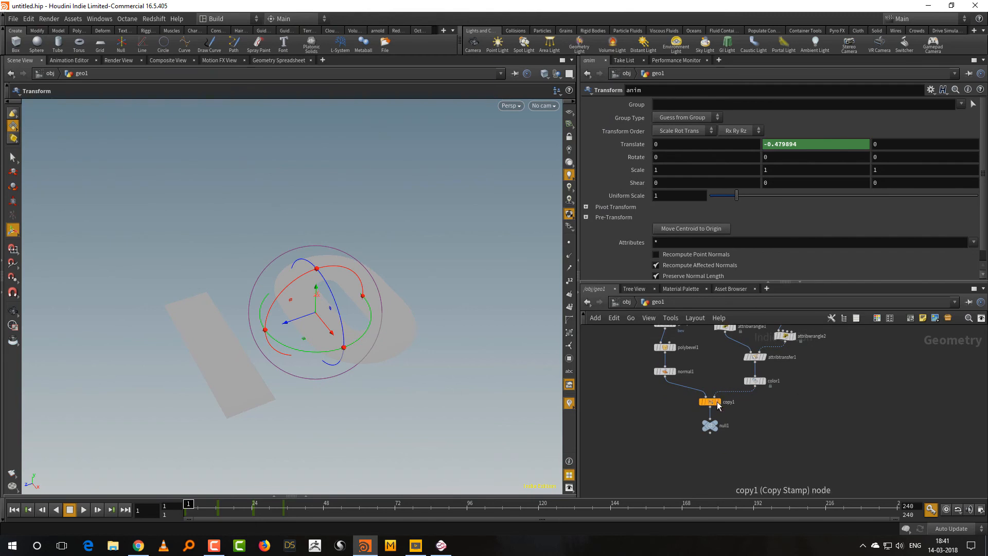
pyautogui.click(723, 415)
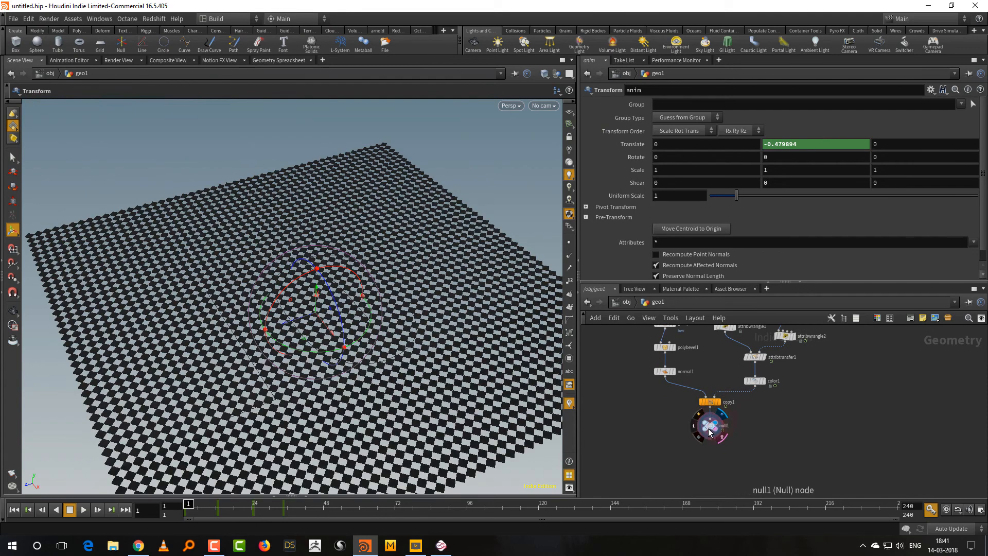
pyautogui.click(709, 431)
pyautogui.moveTo(188, 507); pyautogui.dragTo(221, 511)
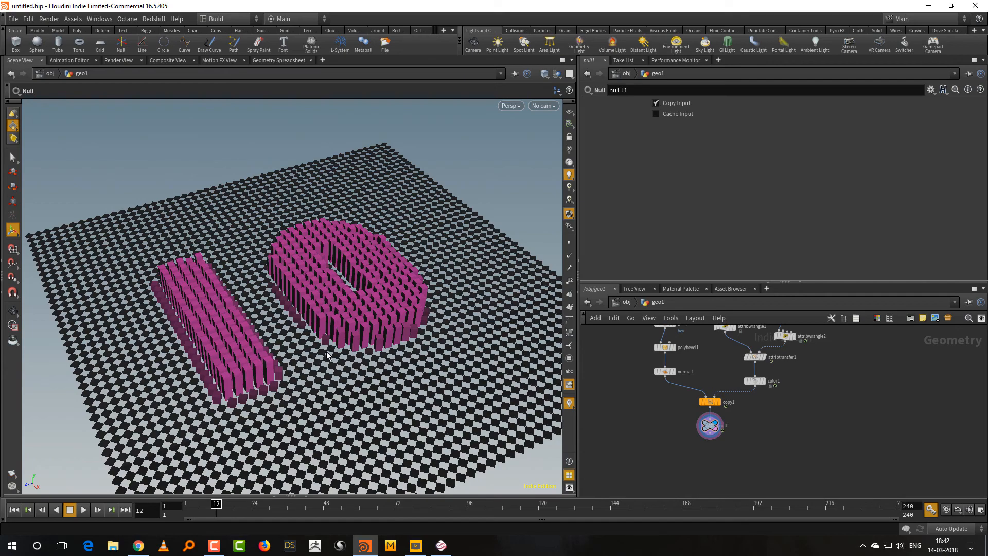
pyautogui.press('Escape')
pyautogui.moveTo(329, 355); pyautogui.dragTo(296, 414)
pyautogui.moveTo(296, 415); pyautogui.dragTo(350, 367, button='right')
pyautogui.moveTo(350, 367); pyautogui.dragTo(363, 364)
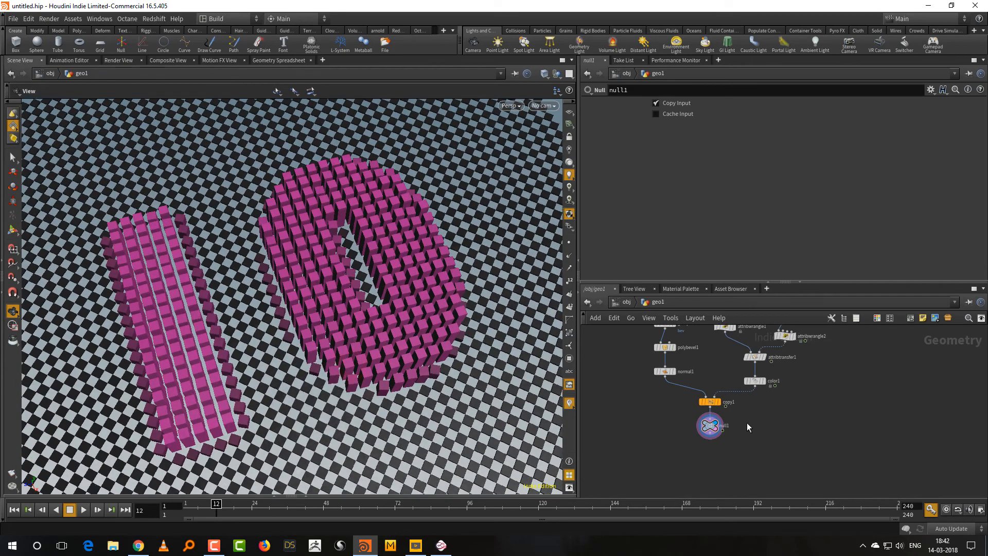
# Drive copy1's Uniform Scale with the expression fit01(@a,0.2,1).
pyautogui.moveTo(688, 282); pyautogui.dragTo(690, 333)
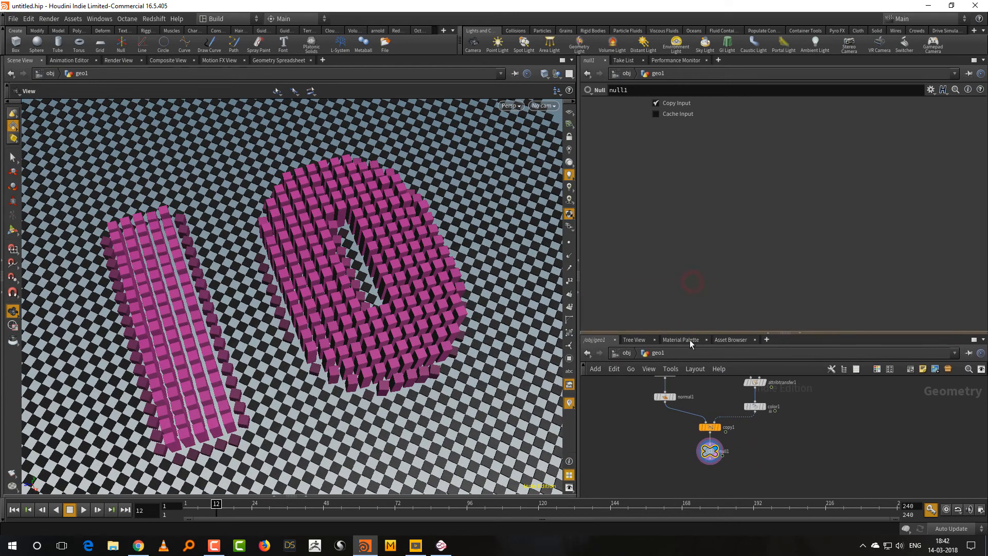
pyautogui.moveTo(742, 436); pyautogui.dragTo(712, 419)
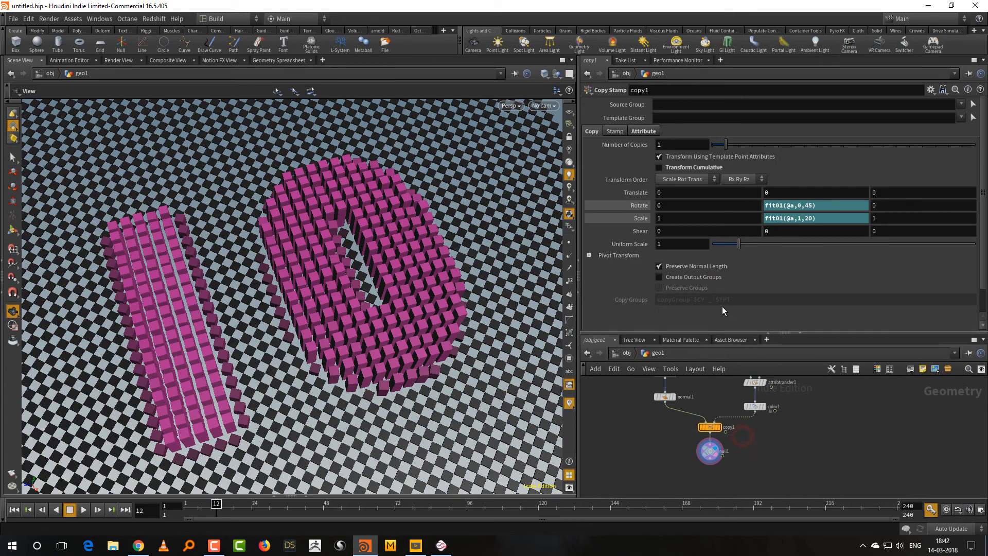
pyautogui.click(675, 248)
pyautogui.write('fit01(')
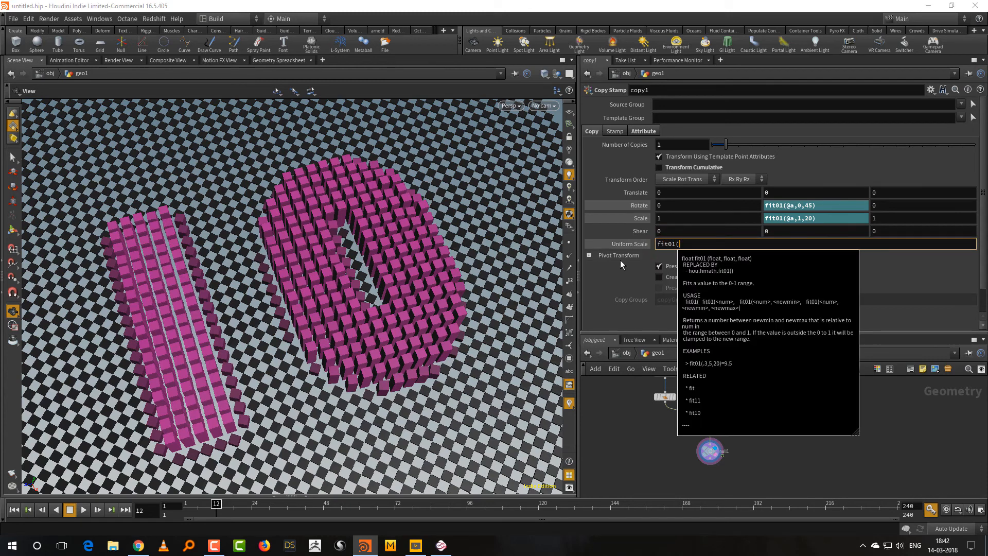
pyautogui.write('@a')
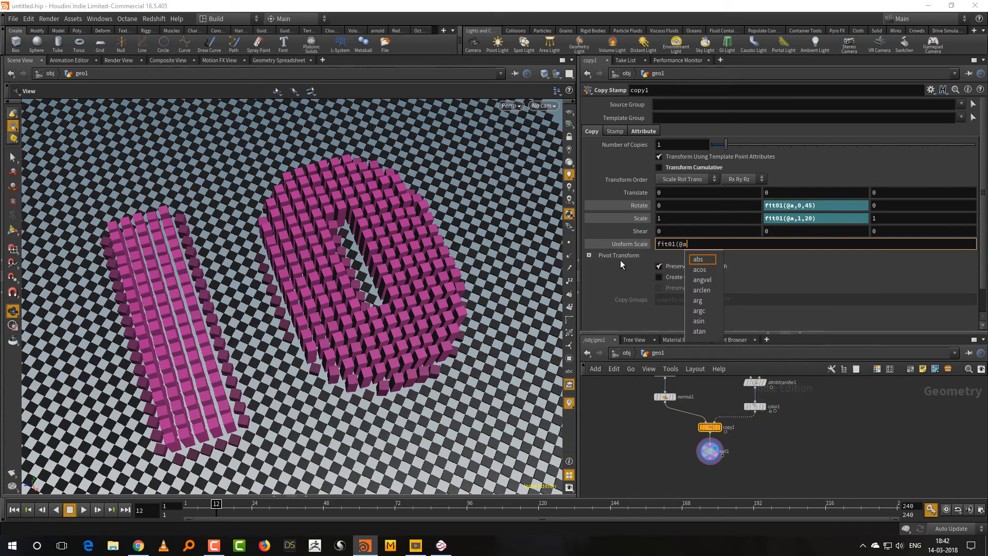
pyautogui.write(',0.2,1)')
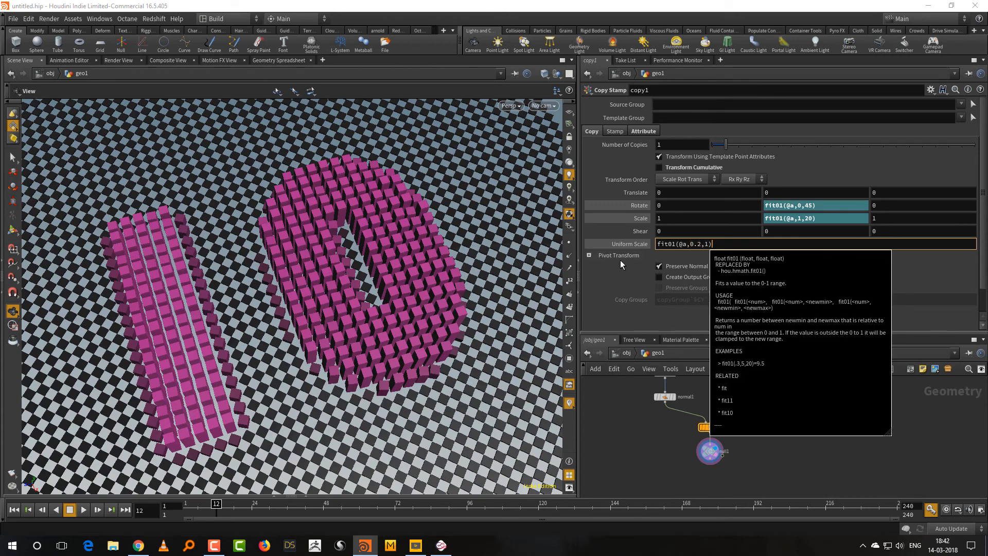
pyautogui.press('Return')
# Scrub the timeline to frame 15 and inspect the scaled tiles around the number.
pyautogui.moveTo(300, 366); pyautogui.dragTo(327, 354)
pyautogui.scroll(-2, 332, 350)
pyautogui.moveTo(209, 516)
pyautogui.mouseDown()
pyautogui.moveTo(178, 512)
pyautogui.moveTo(224, 507)
pyautogui.mouseUp()
pyautogui.moveTo(349, 432); pyautogui.dragTo(373, 408)
# Widen the transition of attribtransfer1 by setting its Blend Width to 0.5.
pyautogui.moveTo(826, 449); pyautogui.dragTo(784, 515, button='middle')
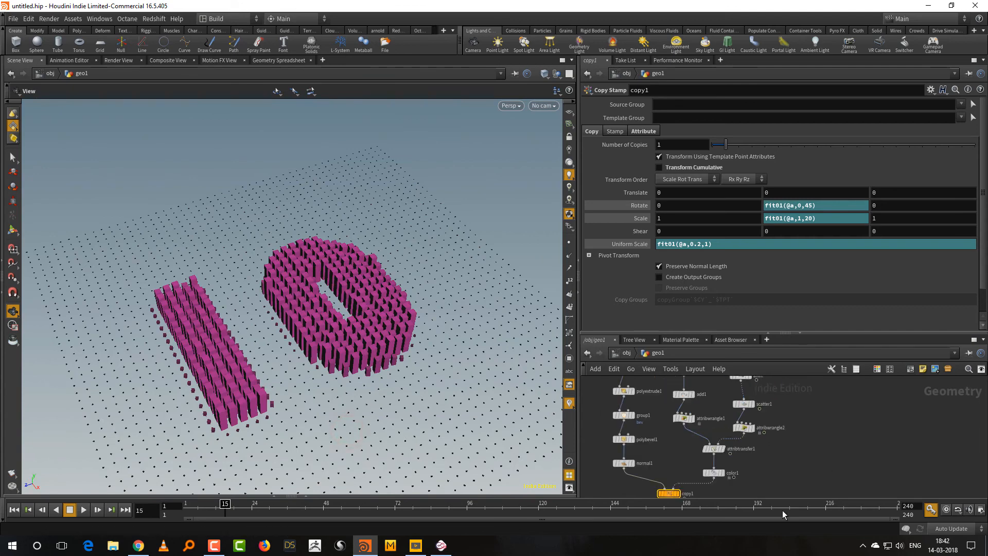
pyautogui.click(695, 466)
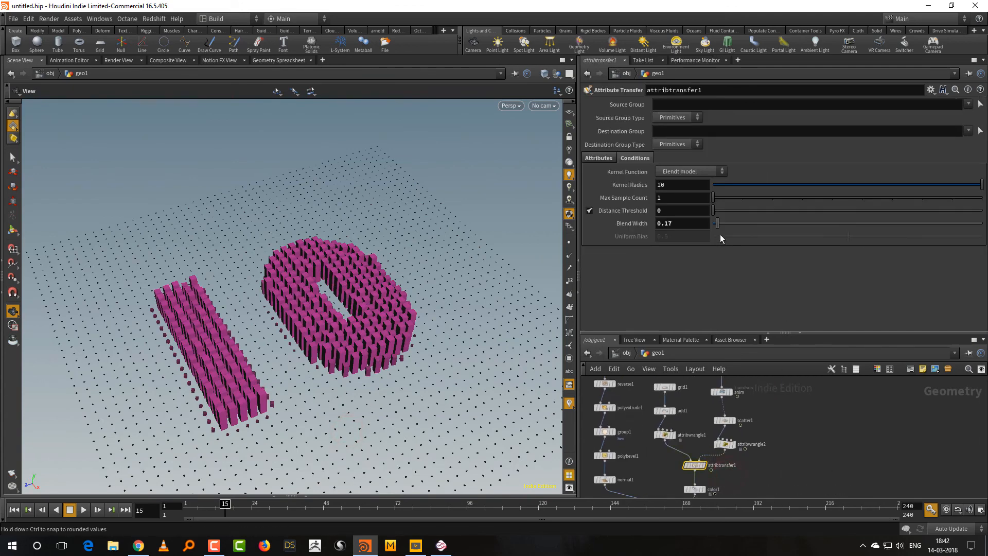
pyautogui.moveTo(721, 224); pyautogui.dragTo(727, 224)
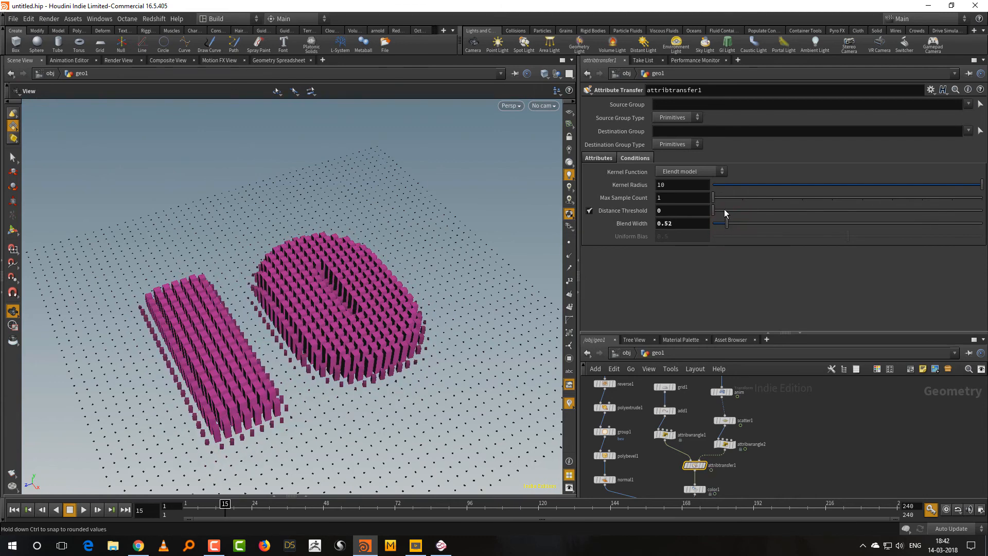
# Compare the Blinn, Wyvill and Elendt kernel functions on attribtransfer1 and choose the Wyvill model.
pyautogui.click(702, 171)
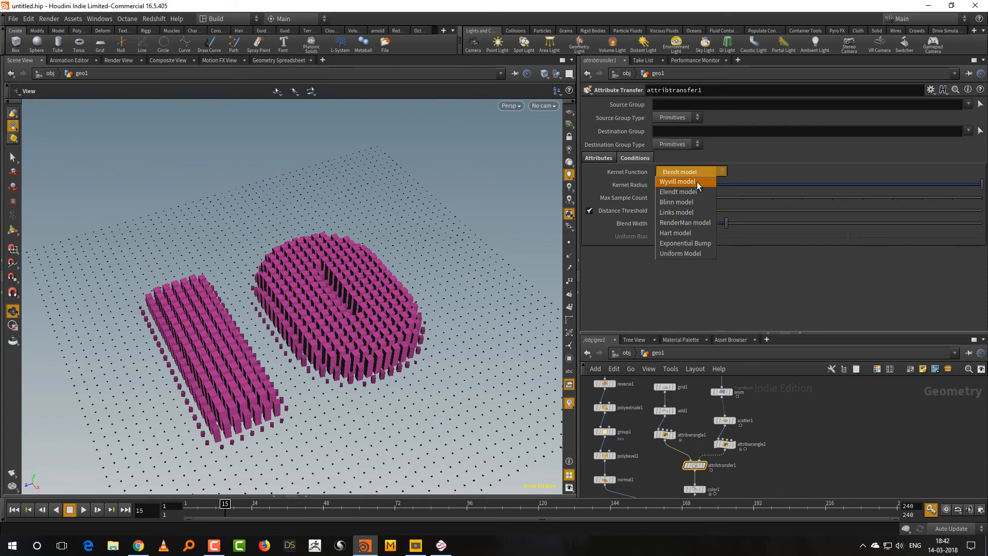
pyautogui.click(699, 203)
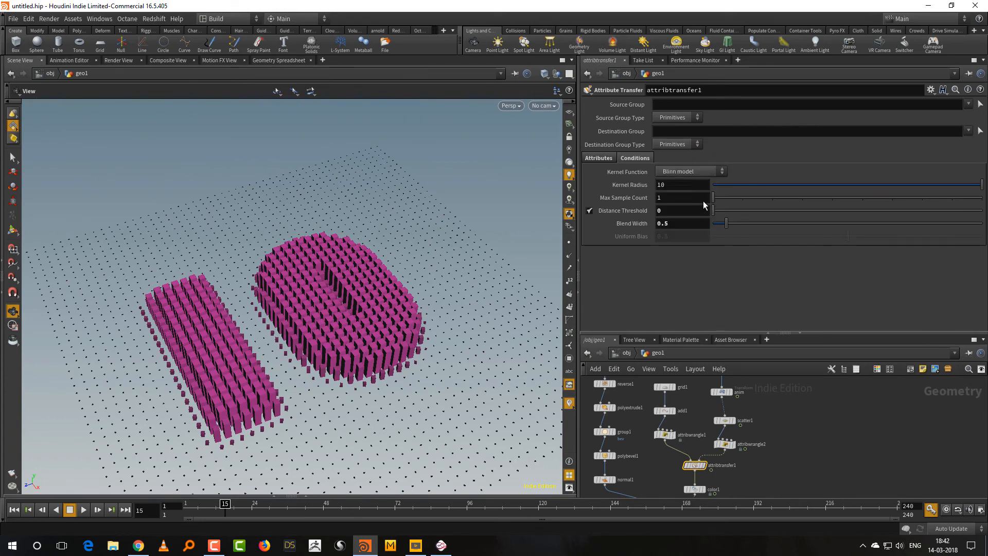
pyautogui.click(702, 175)
pyautogui.click(699, 182)
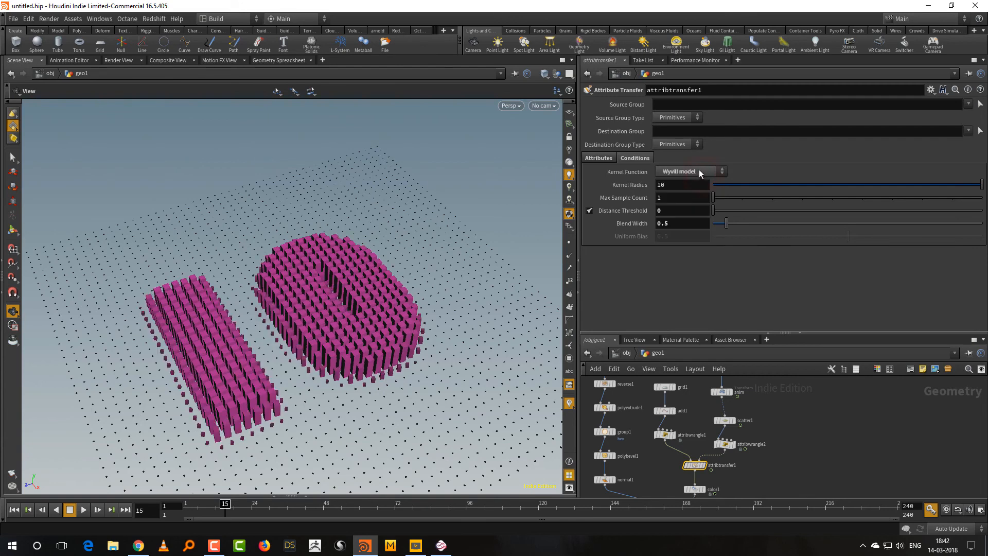
pyautogui.click(699, 170)
pyautogui.click(697, 192)
pyautogui.click(700, 172)
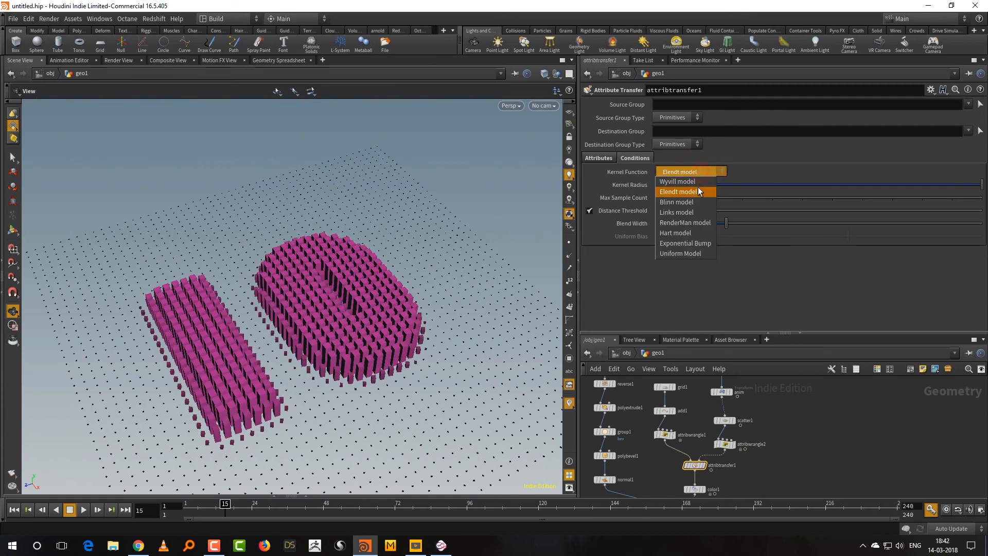
pyautogui.click(699, 181)
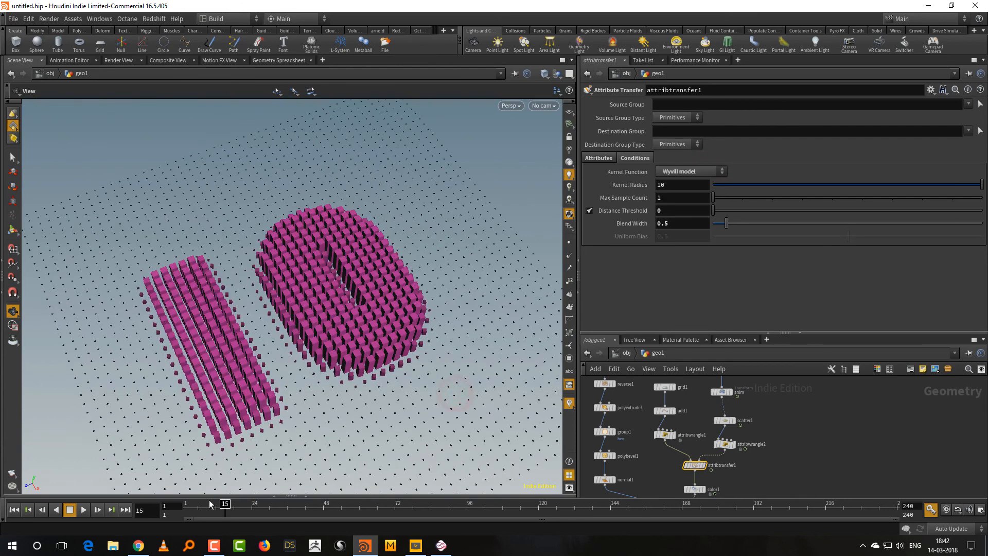
# Scrub the animation from frame 1 to frame 14 and examine the rising number from a lower angle.
pyautogui.click(182, 510)
pyautogui.moveTo(182, 510); pyautogui.dragTo(223, 507)
pyautogui.moveTo(400, 403); pyautogui.dragTo(410, 363)
pyautogui.moveTo(407, 393); pyautogui.dragTo(402, 355, button='middle')
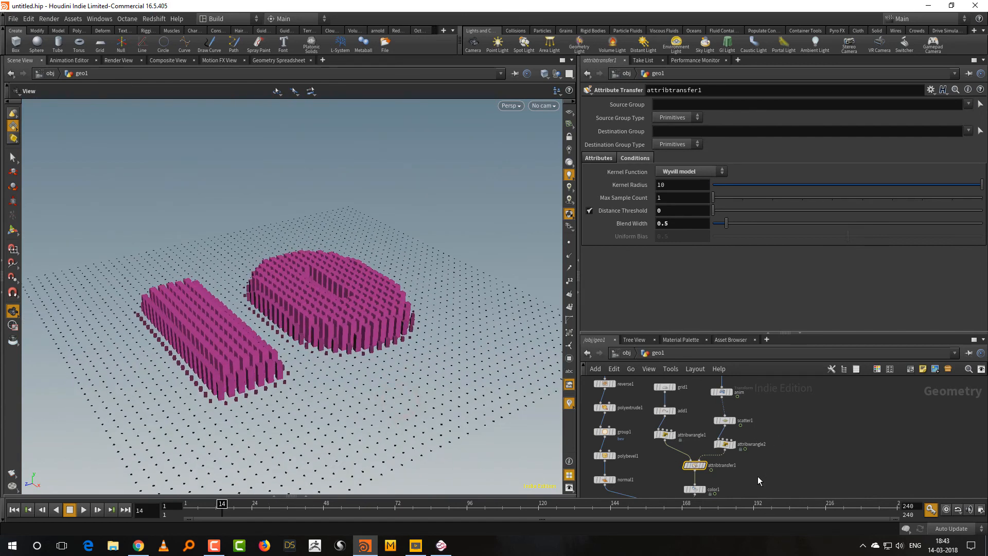
# Change copy1's Uniform Scale expression to fit01(@a,0.5,1) to enlarge the background tiles.
pyautogui.moveTo(758, 477); pyautogui.dragTo(791, 372, button='middle')
pyautogui.moveTo(722, 419); pyautogui.dragTo(682, 402)
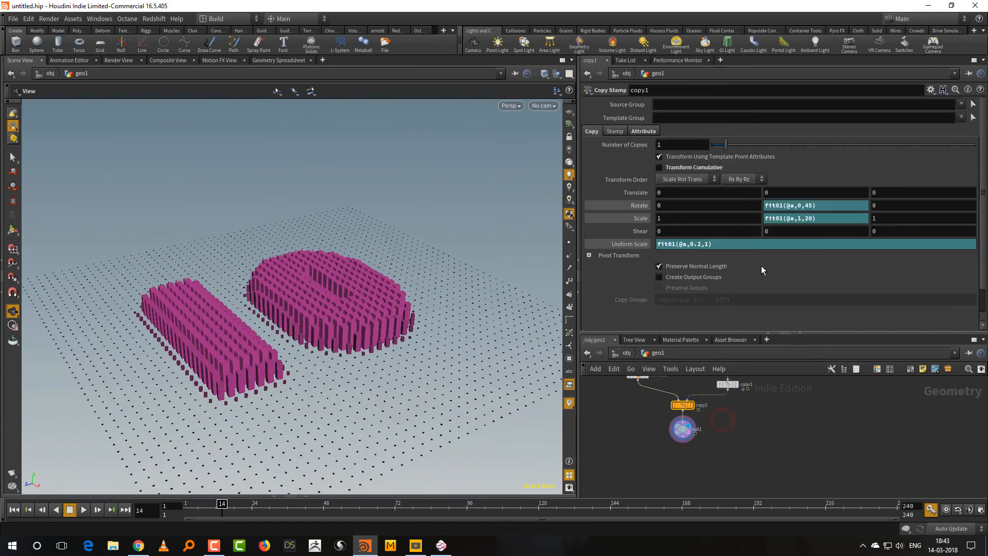
pyautogui.click(700, 245)
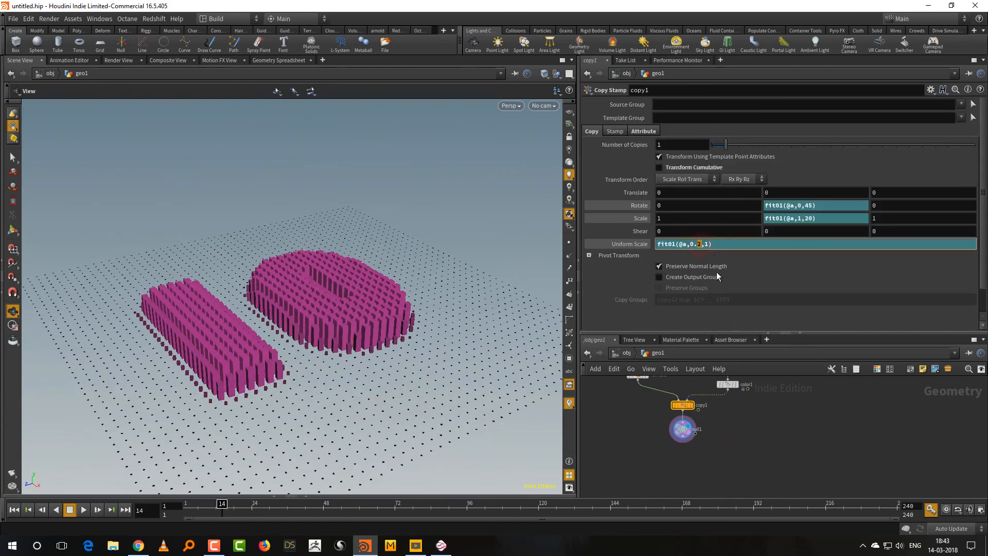
pyautogui.click(791, 435)
pyautogui.moveTo(475, 388); pyautogui.dragTo(456, 414)
# Set circle1's Divisions to 20 to turn the square tiles into round ones.
pyautogui.moveTo(665, 383); pyautogui.dragTo(676, 492, button='middle')
pyautogui.moveTo(677, 405); pyautogui.dragTo(673, 466, button='middle')
pyautogui.moveTo(678, 409); pyautogui.dragTo(640, 432)
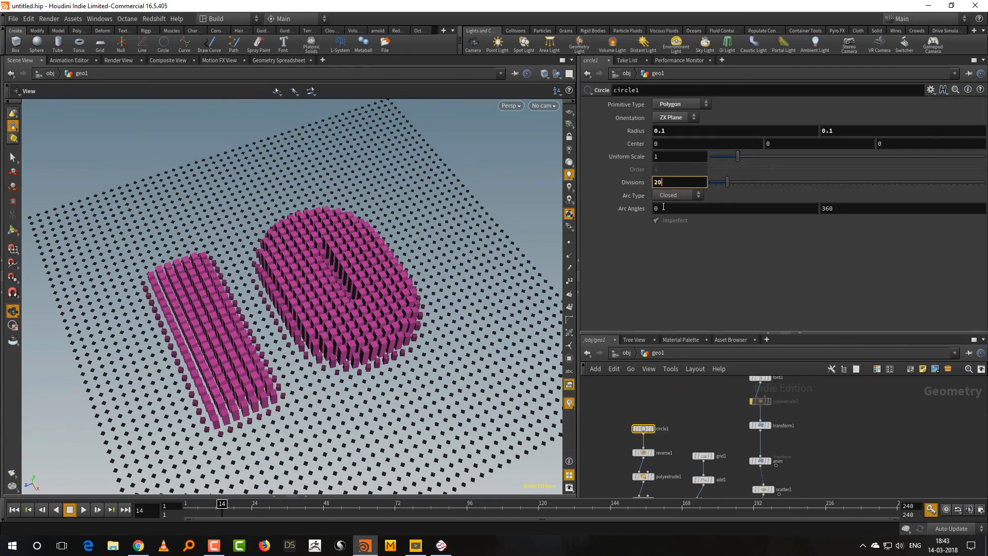
pyautogui.press('Return')
# Scrub the timeline to frame 13 and inspect the round columns forming the number.
pyautogui.moveTo(221, 505)
pyautogui.mouseDown()
pyautogui.moveTo(189, 505)
pyautogui.moveTo(219, 505)
pyautogui.mouseUp()
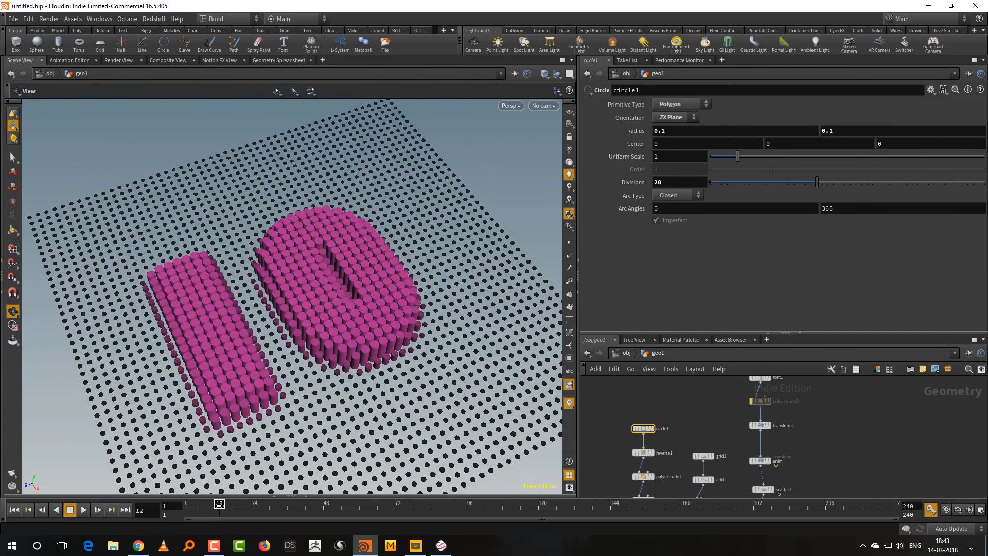
pyautogui.moveTo(424, 400)
pyautogui.mouseDown()
pyautogui.moveTo(430, 406)
pyautogui.moveTo(416, 390)
pyautogui.mouseUp()
pyautogui.moveTo(399, 391); pyautogui.dragTo(369, 404, button='middle')
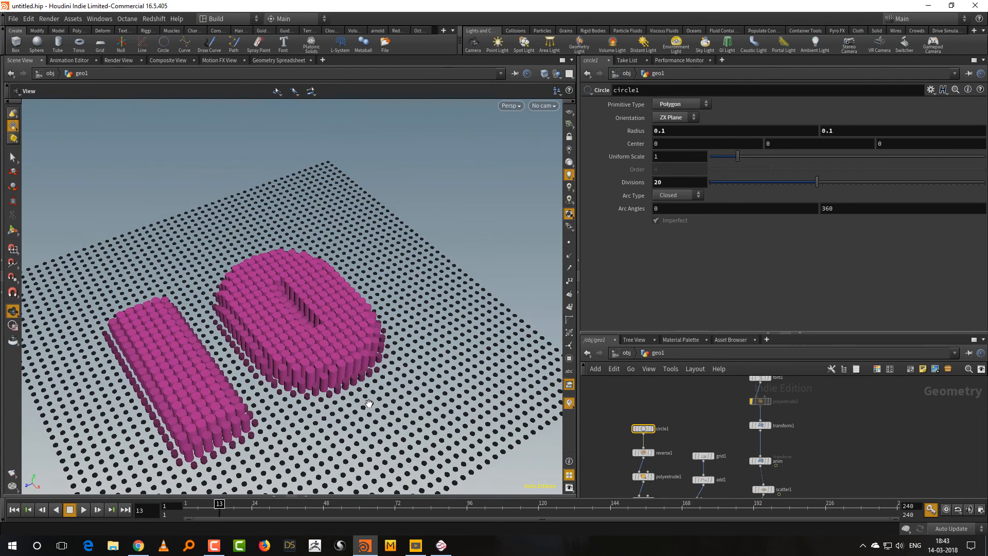
pyautogui.moveTo(369, 403); pyautogui.dragTo(413, 385)
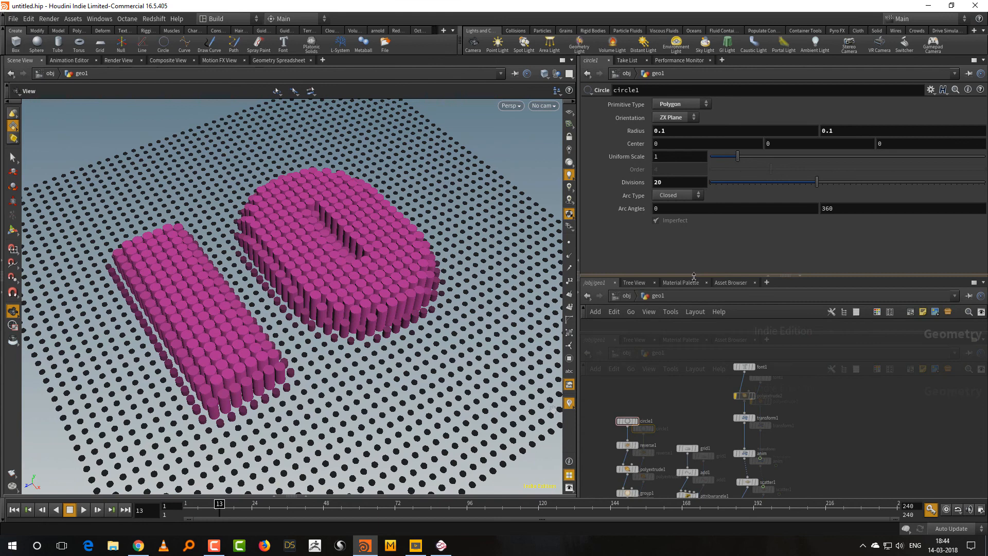
# Enlarge the network view and review the font1 settings and the overall node chain.
pyautogui.moveTo(695, 276); pyautogui.dragTo(695, 266)
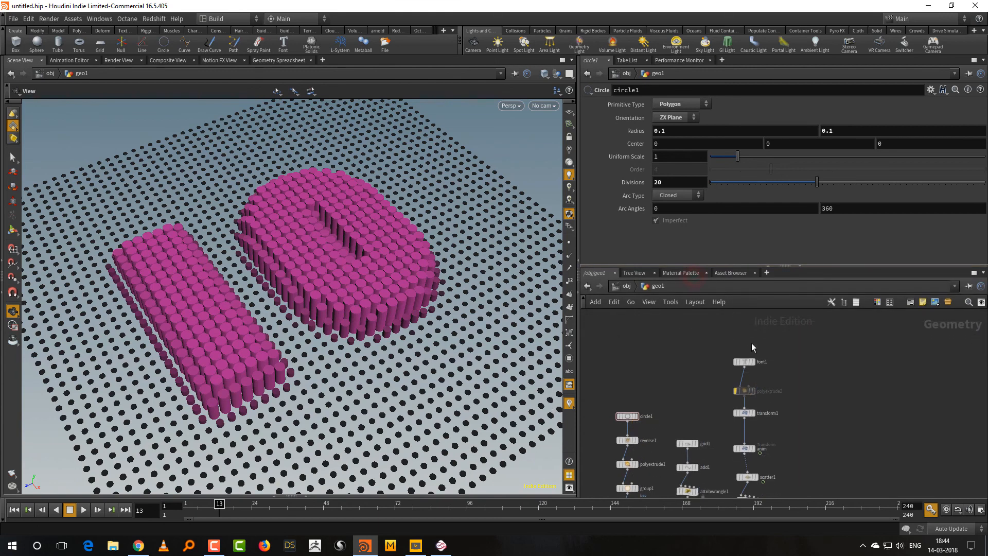
pyautogui.click(767, 361)
pyautogui.doubleClick(591, 150)
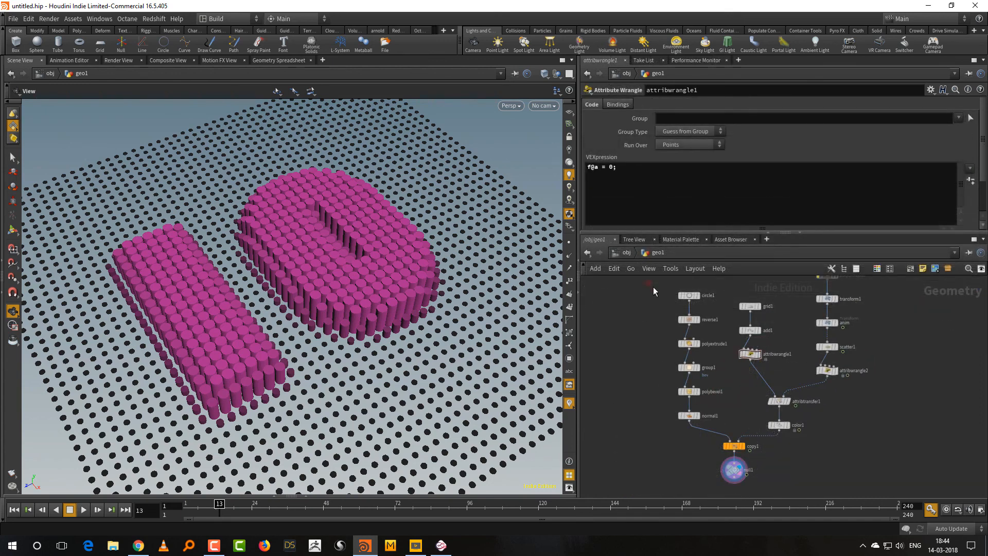
pyautogui.moveTo(652, 286); pyautogui.dragTo(718, 413)
pyautogui.click(731, 393)
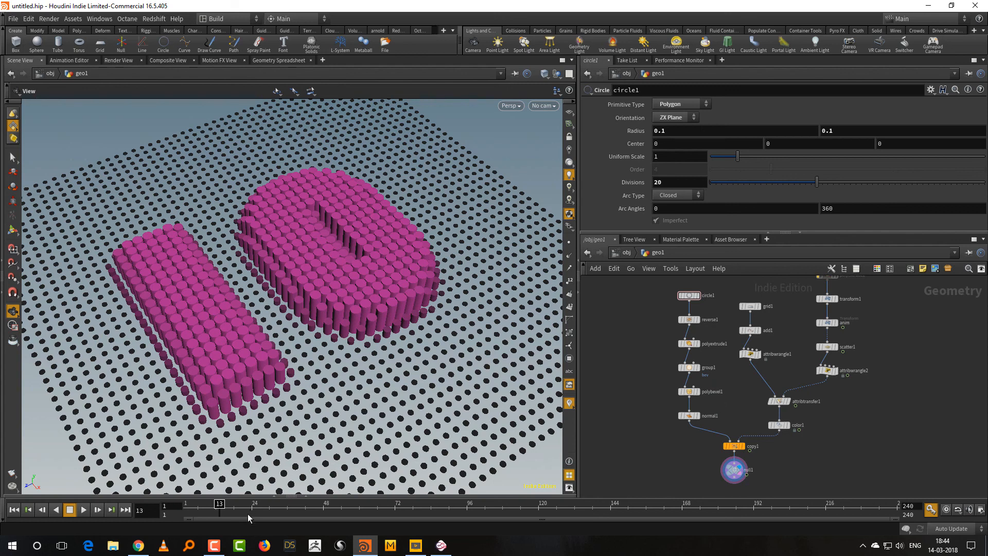
# Scrub the timeline to frame 14 to check the finished number animation.
pyautogui.click(214, 545)
pyautogui.click(893, 416)
pyautogui.moveTo(218, 510)
pyautogui.mouseDown()
pyautogui.moveTo(181, 512)
pyautogui.moveTo(222, 510)
pyautogui.mouseUp()
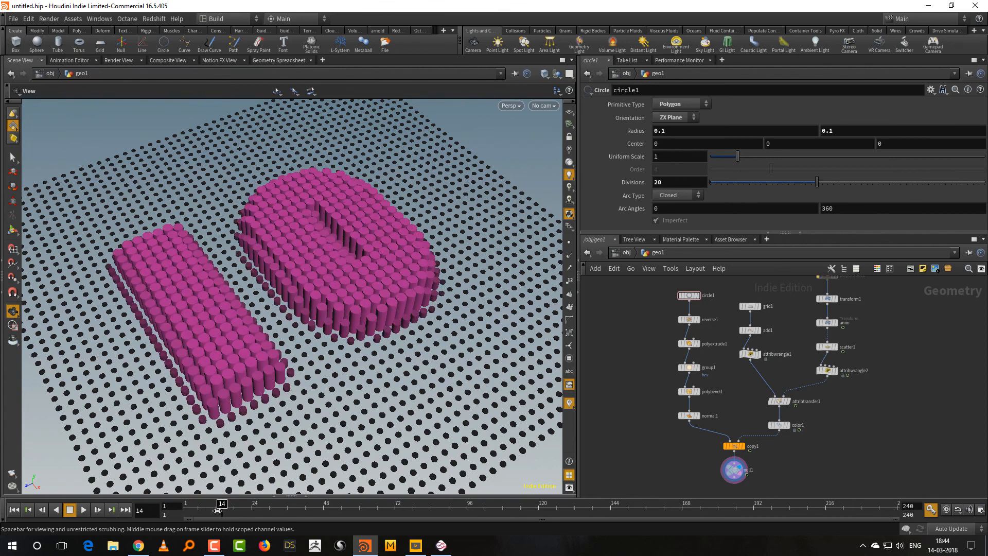